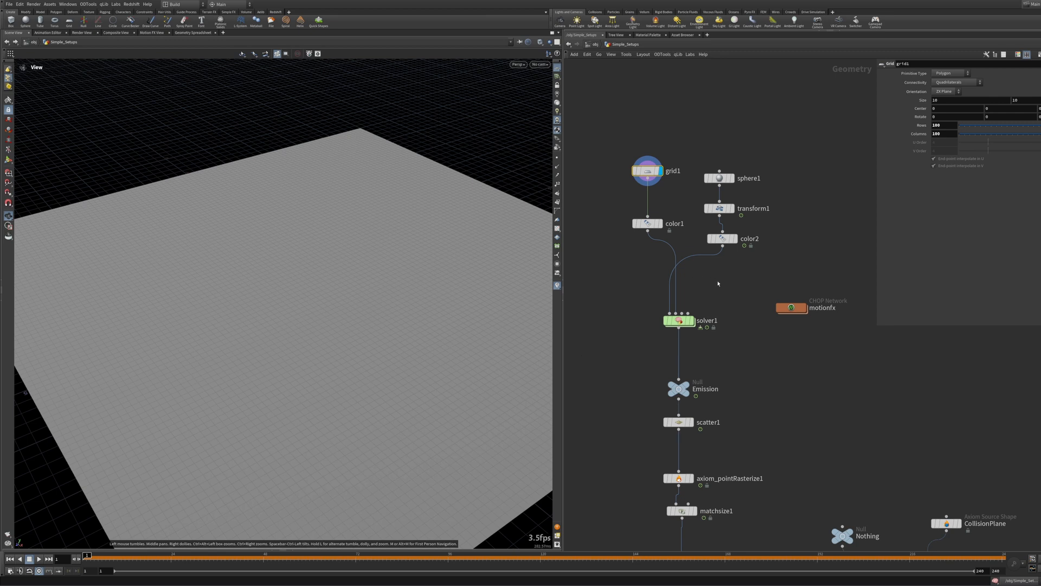
Step: Set the display flag on the color1 node below grid1
mouse_move(718, 283)
middle_down()
mouse_move(687, 260)
mouse_move(720, 275)
middle_up()
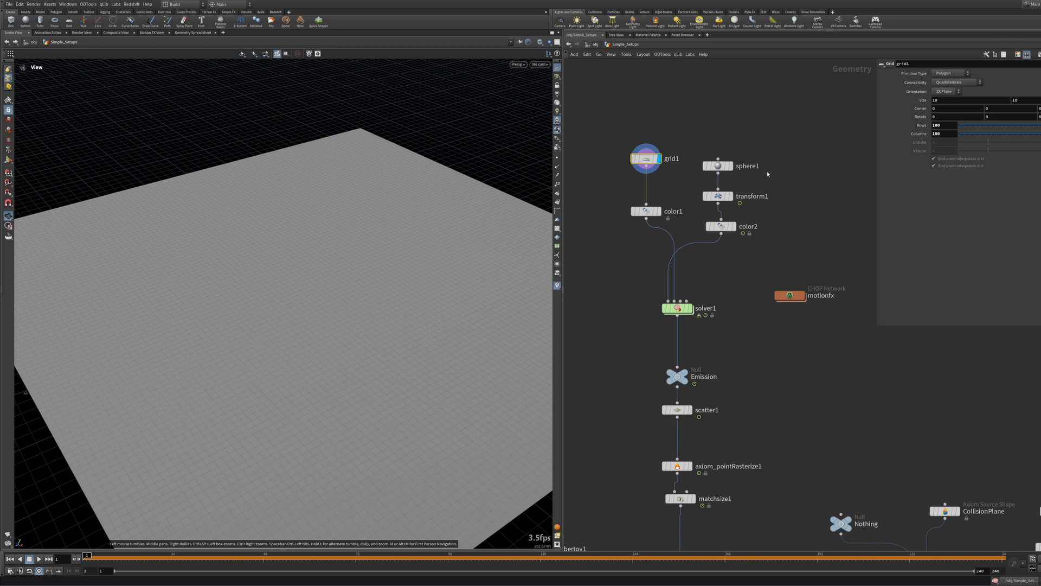
middle_drag(768, 174, 784, 216)
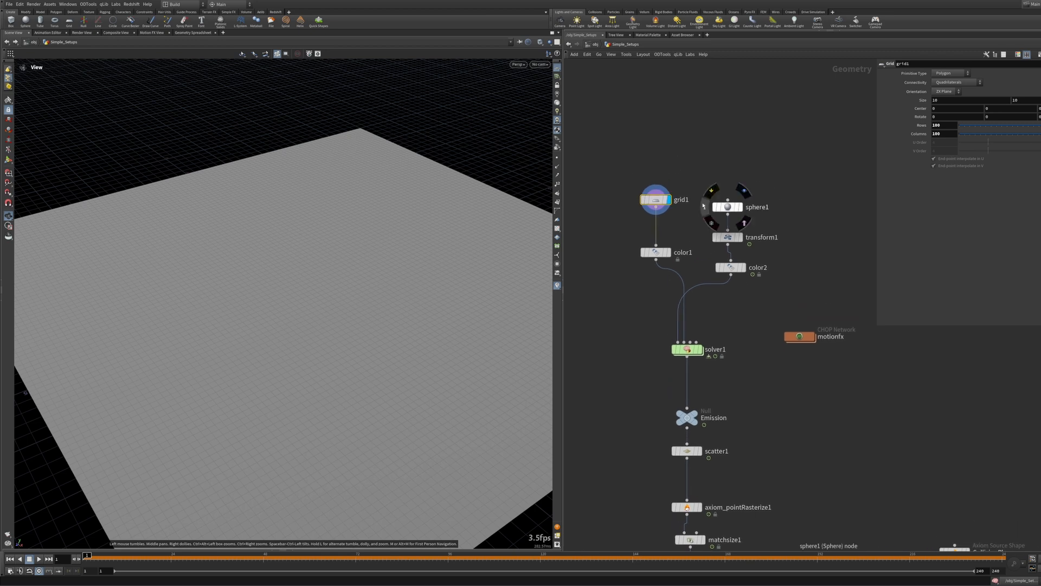
mouse_move(659, 252)
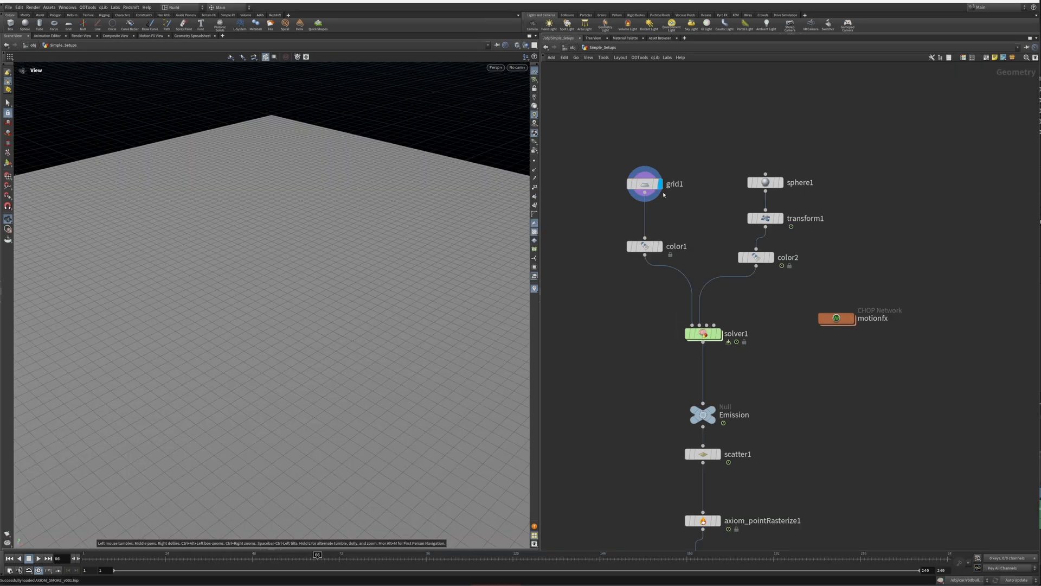
click(645, 246)
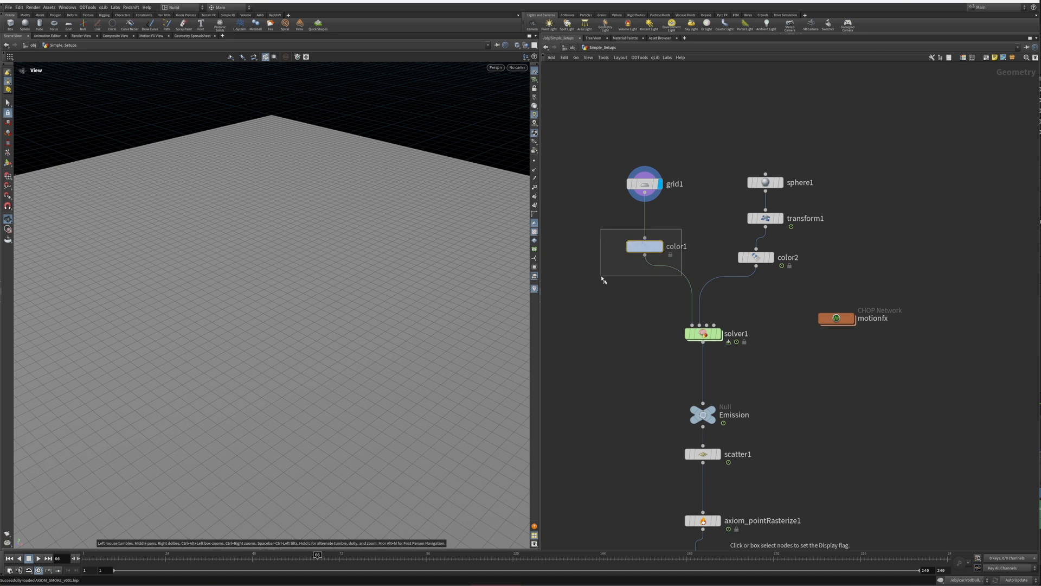
click(660, 246)
middle_drag(694, 217, 630, 270)
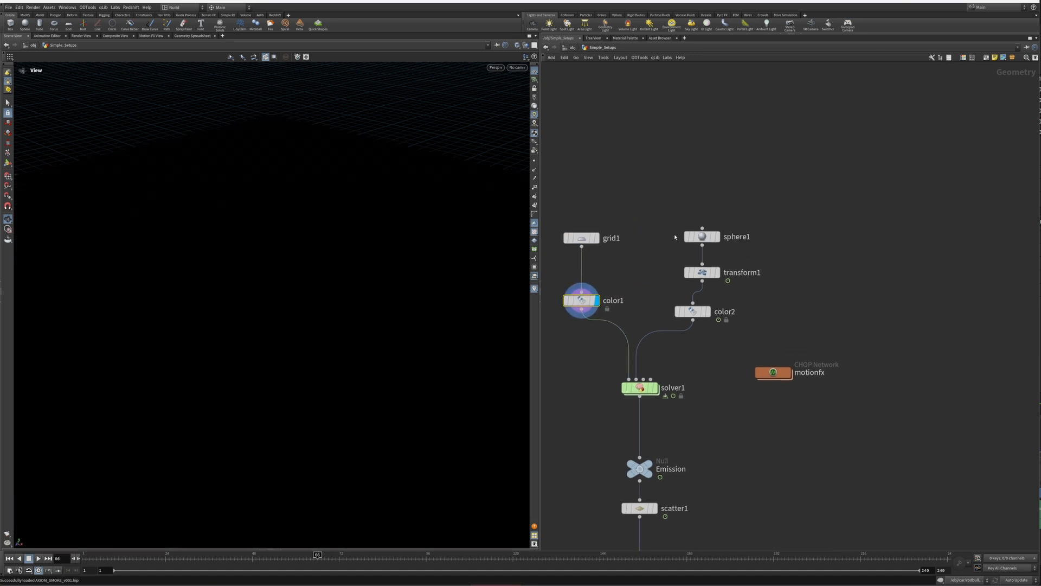
Step: Display the transform1 node and open its parameters
drag(737, 221, 665, 263)
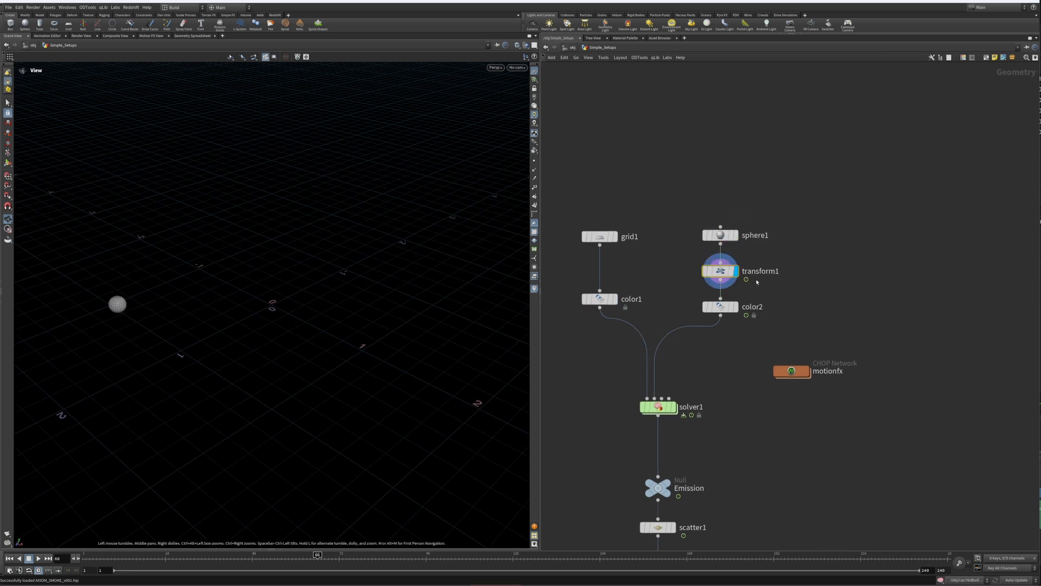
drag(772, 254, 692, 287)
key(p)
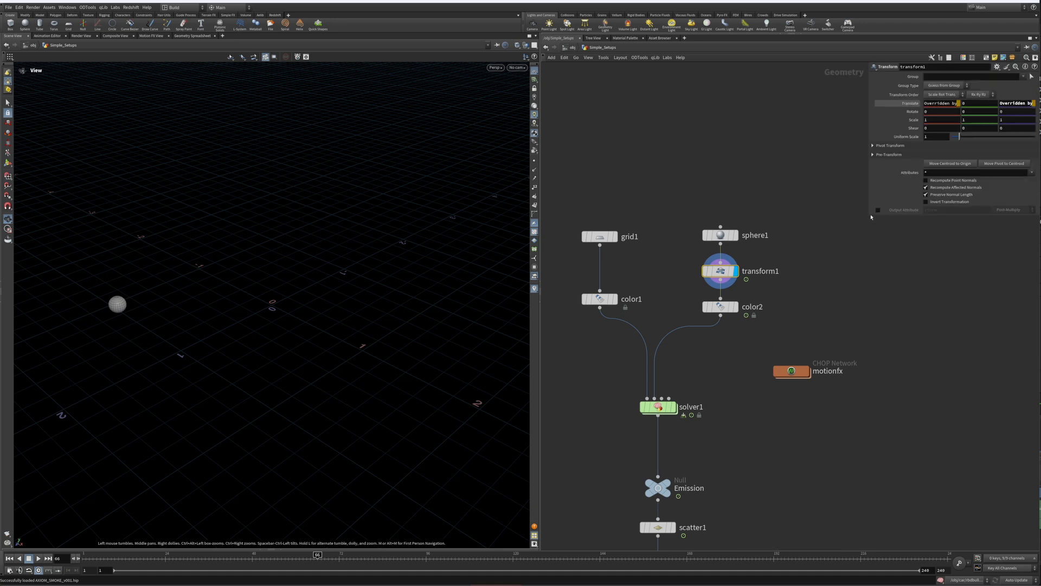
drag(871, 217, 798, 293)
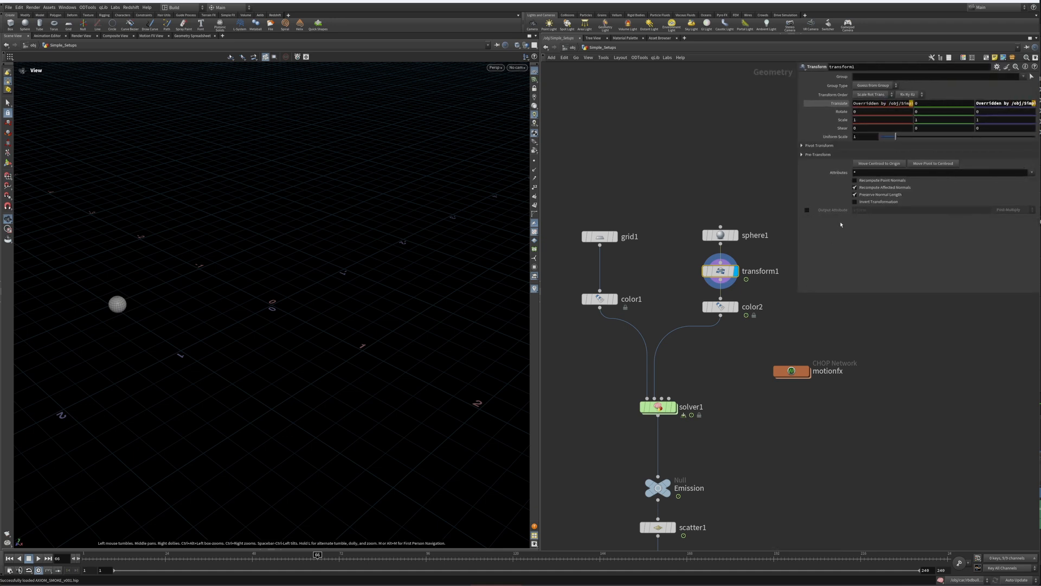
Step: Apply a Wave Motion FX to transform1's Translate parameter
right_click(863, 103)
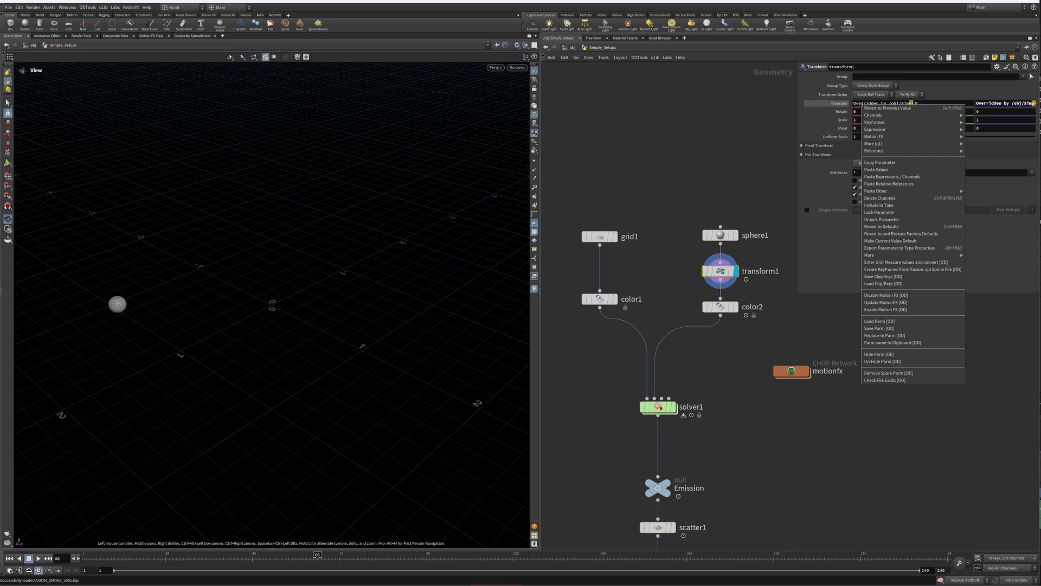
mouse_move(876, 137)
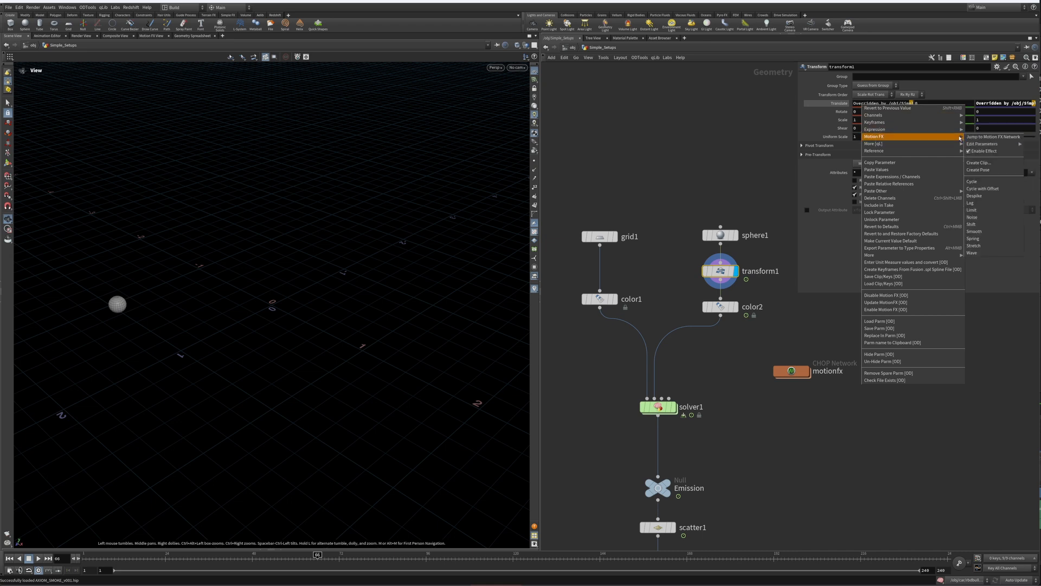
click(969, 253)
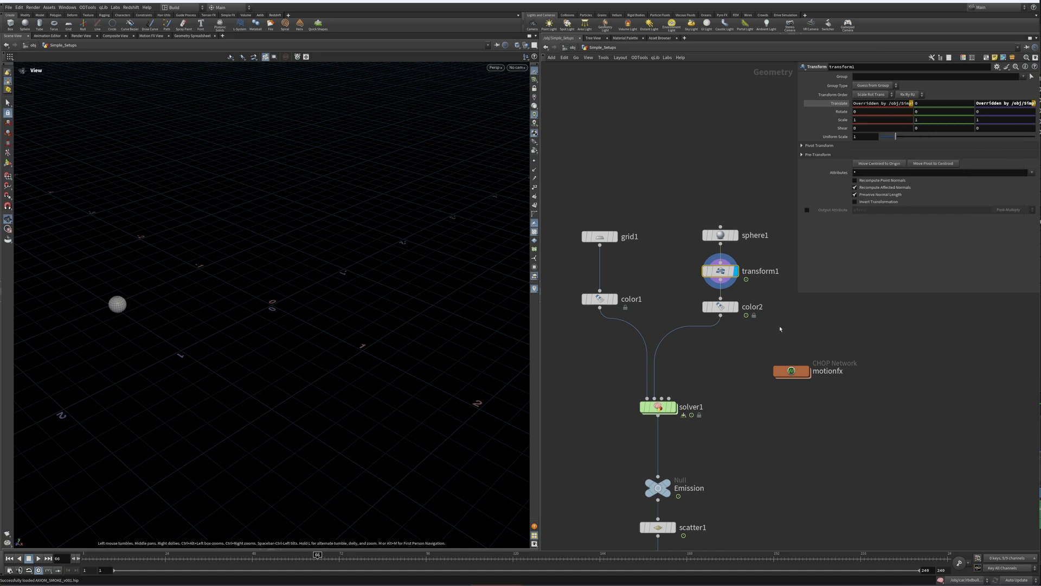
Step: Dive into the motionfx CHOP network and inspect the period and amplitude of wave1 and wave2
middle_drag(780, 328, 713, 290)
drag(773, 298, 676, 371)
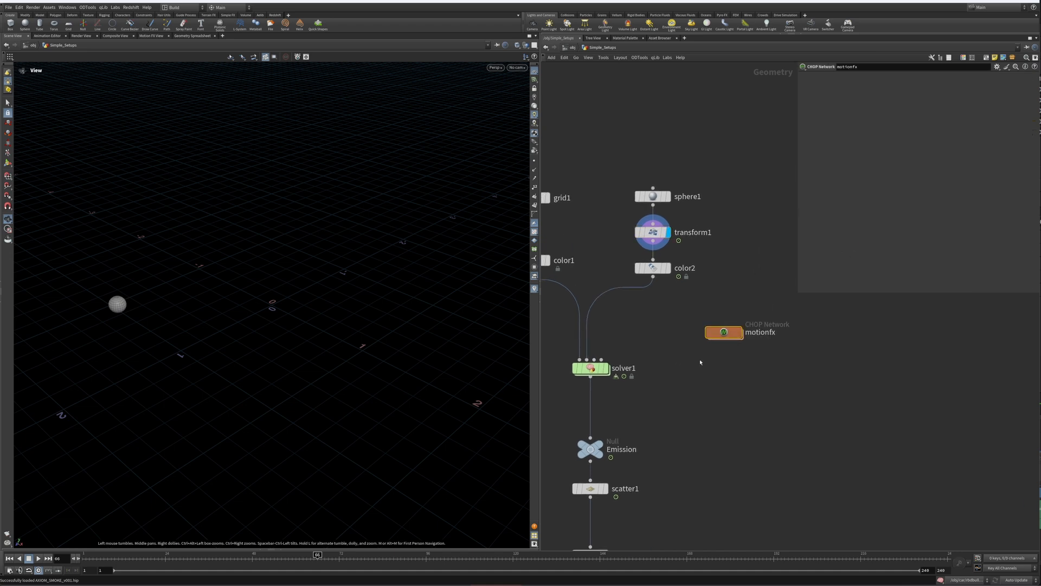
double_click(724, 333)
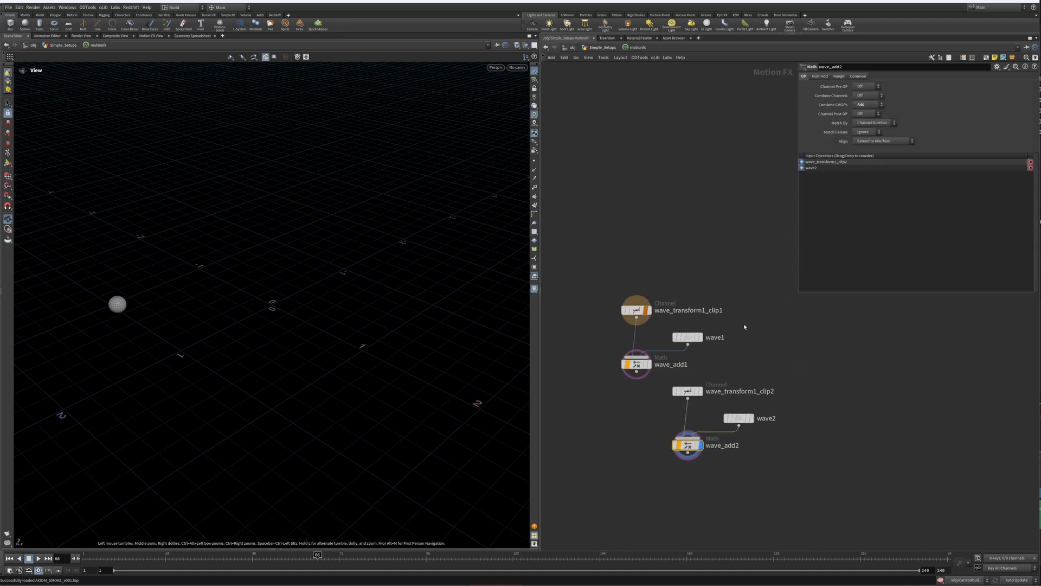
middle_drag(648, 335, 617, 327)
drag(571, 272, 686, 373)
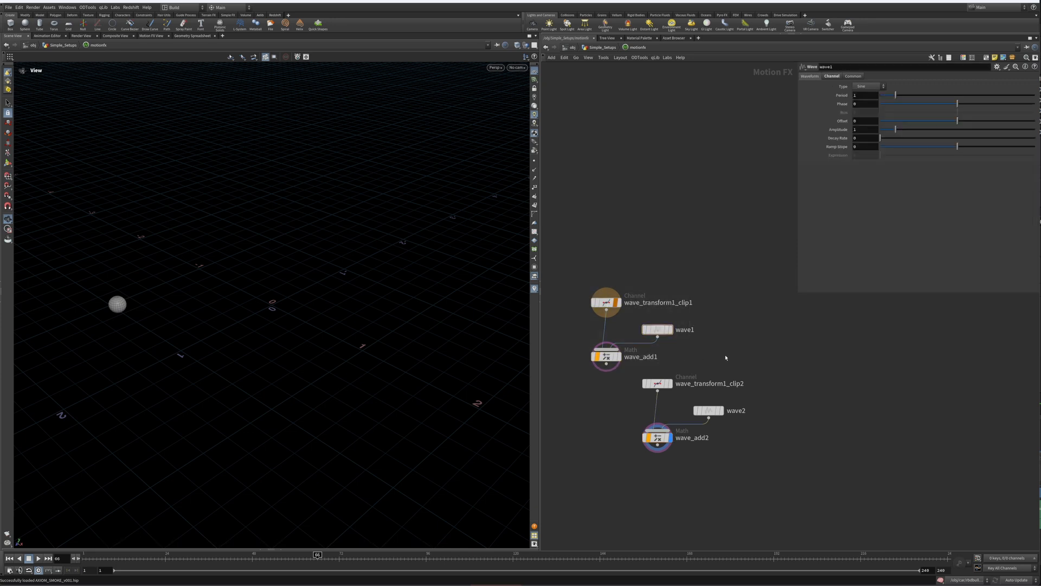
drag(754, 361, 645, 464)
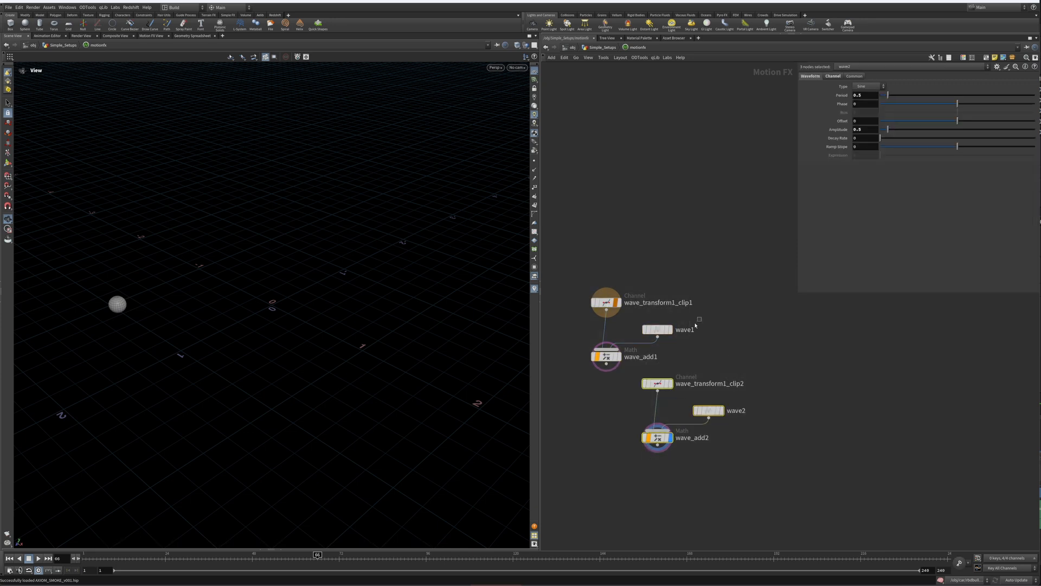
click(658, 328)
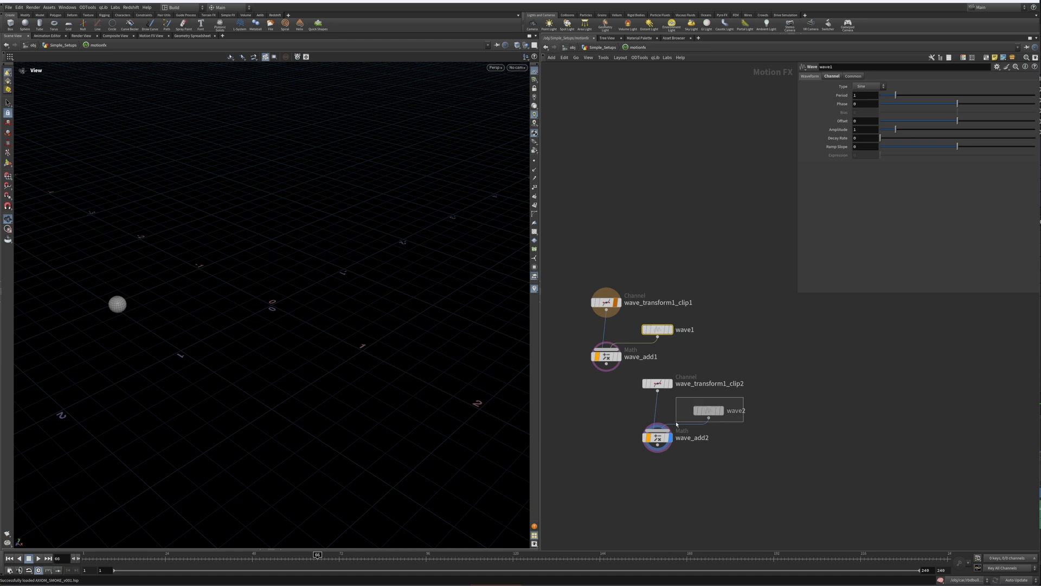
click(708, 411)
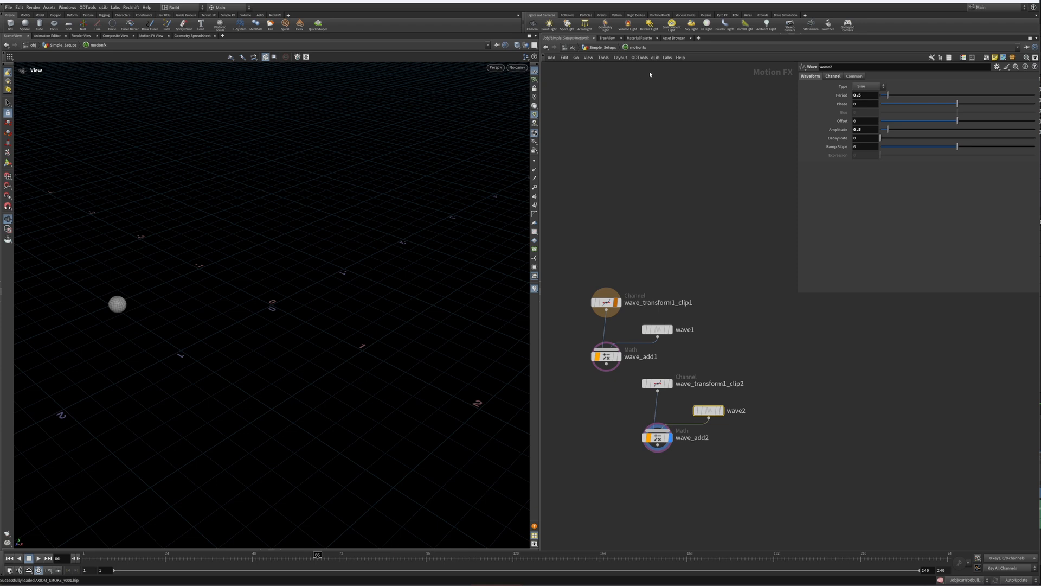
Step: Return to the Simple_Setups geometry level and display the color2 node
click(603, 48)
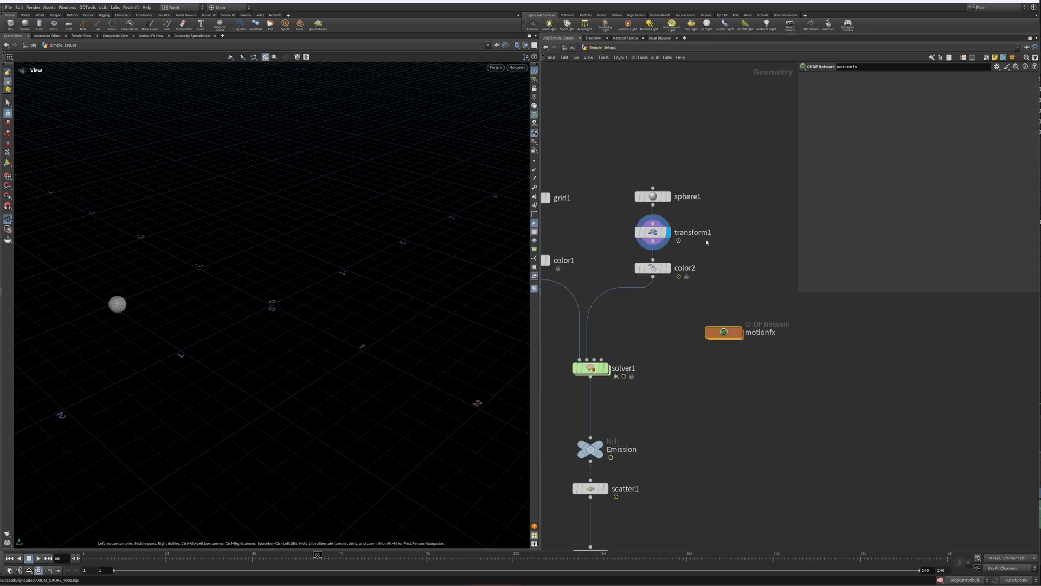
middle_drag(701, 248, 764, 201)
click(732, 221)
middle_drag(696, 277, 718, 370)
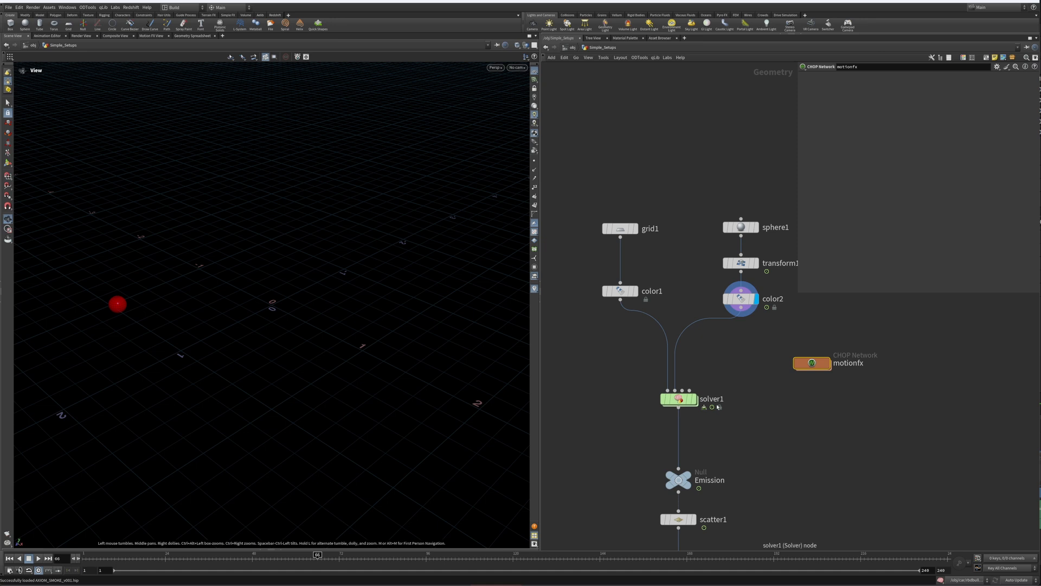
Step: Display the solver1 node's output and dive inside solver1
key(r)
click(684, 400)
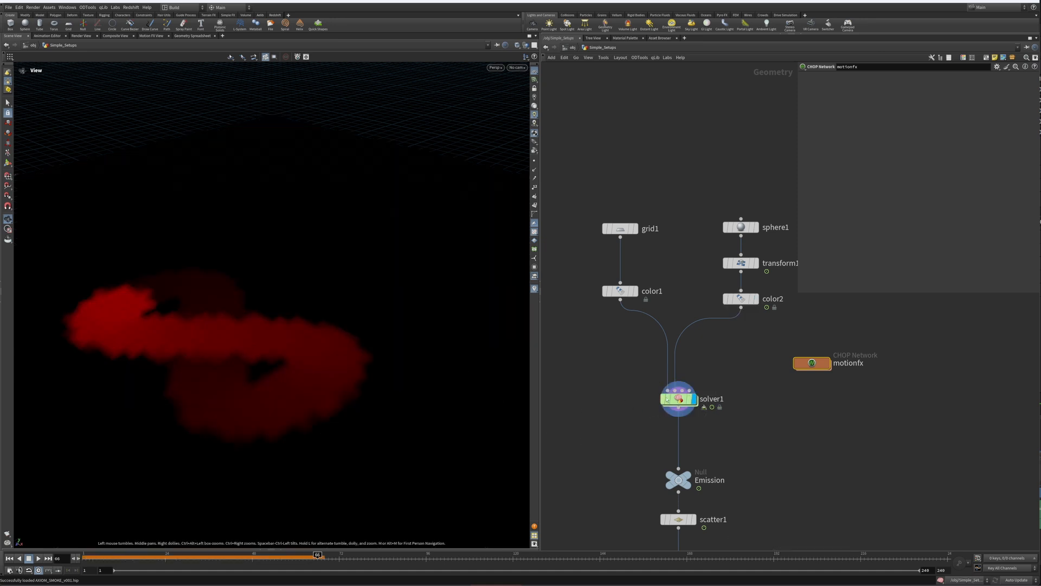
double_click(679, 399)
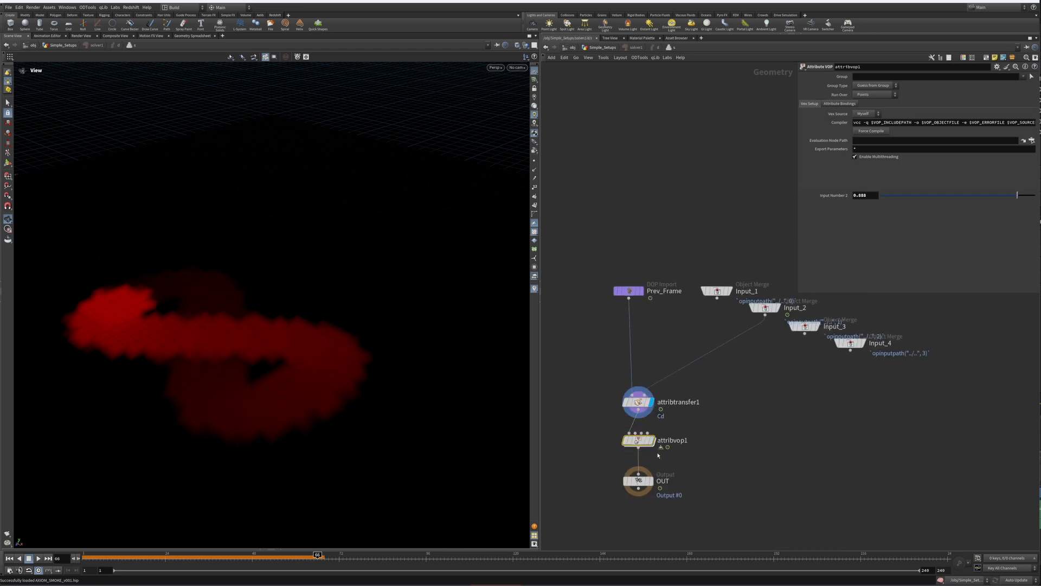
Step: Bypass the attribvop1 node and return the timeline to frame 1
click(640, 403)
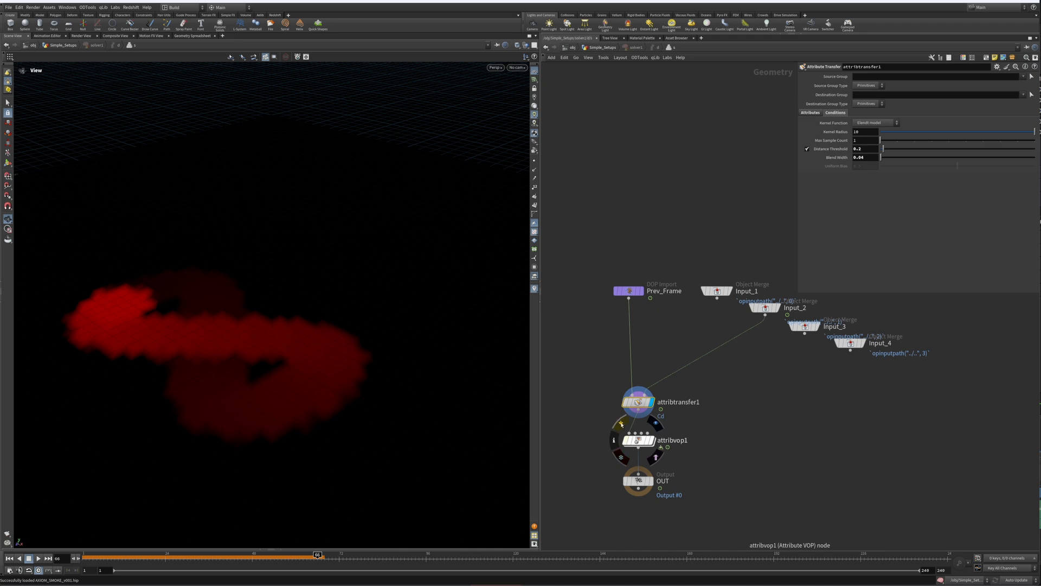
click(621, 423)
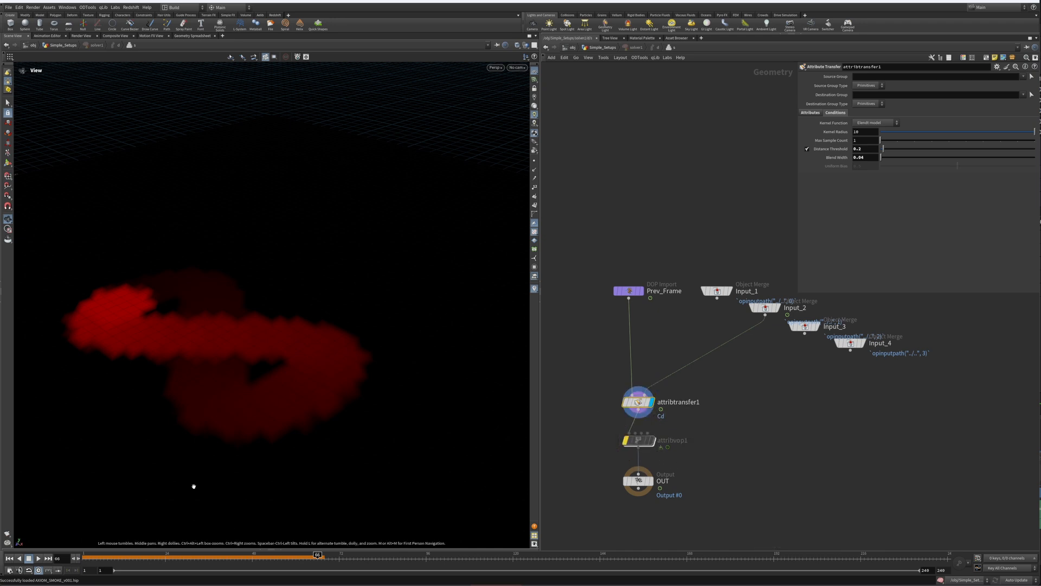
click(10, 558)
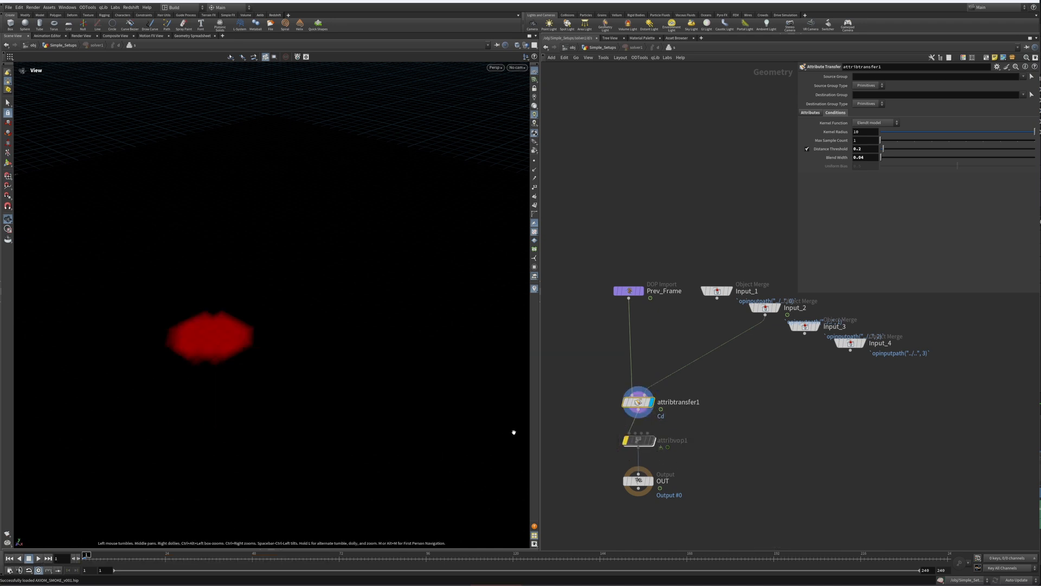
Step: Preview the Input_2 object merge in the viewport, then redisplay attribtransfer1
middle_drag(685, 384, 697, 411)
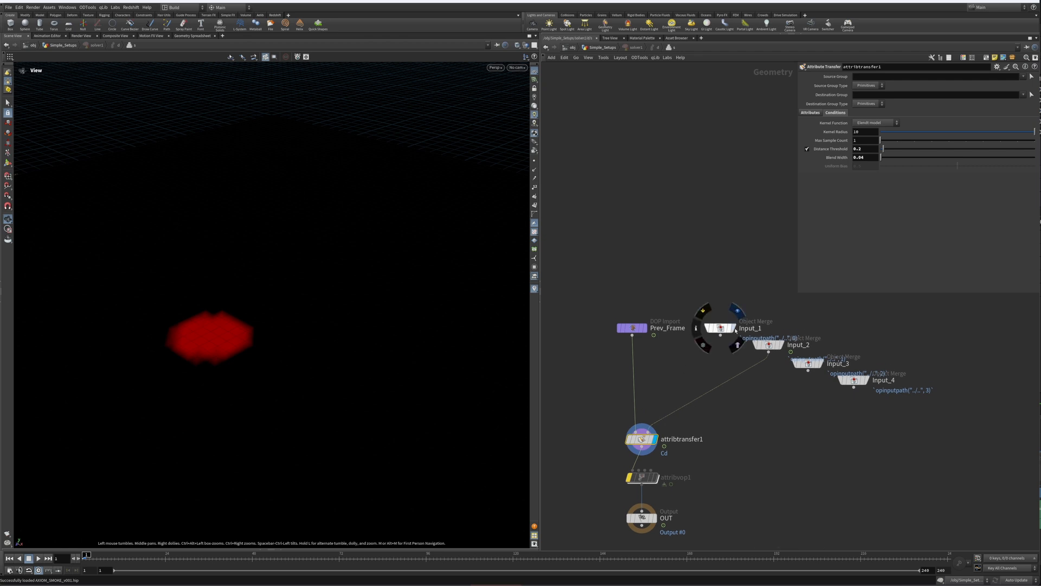
click(738, 310)
click(780, 345)
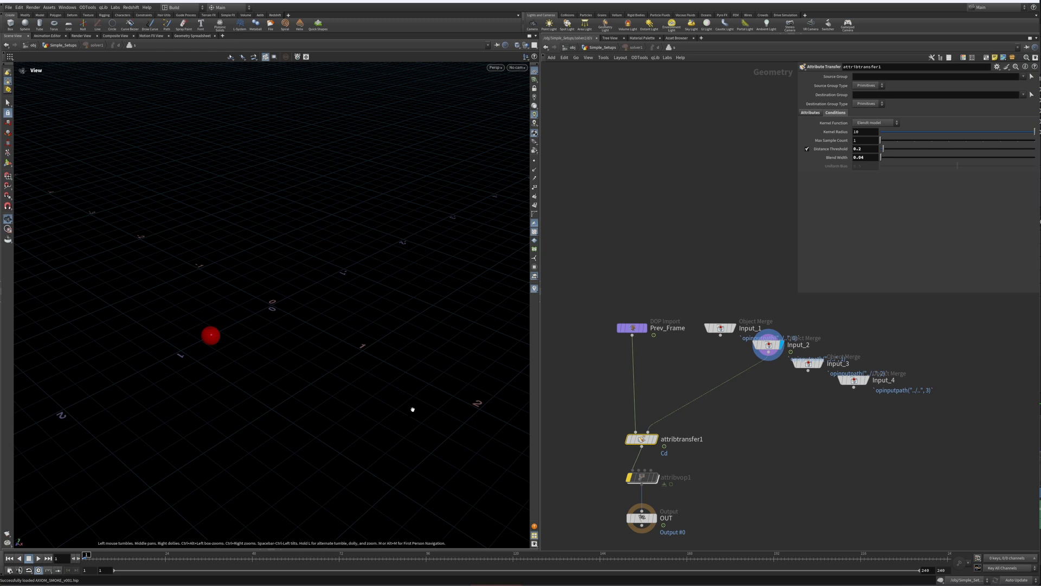
click(654, 439)
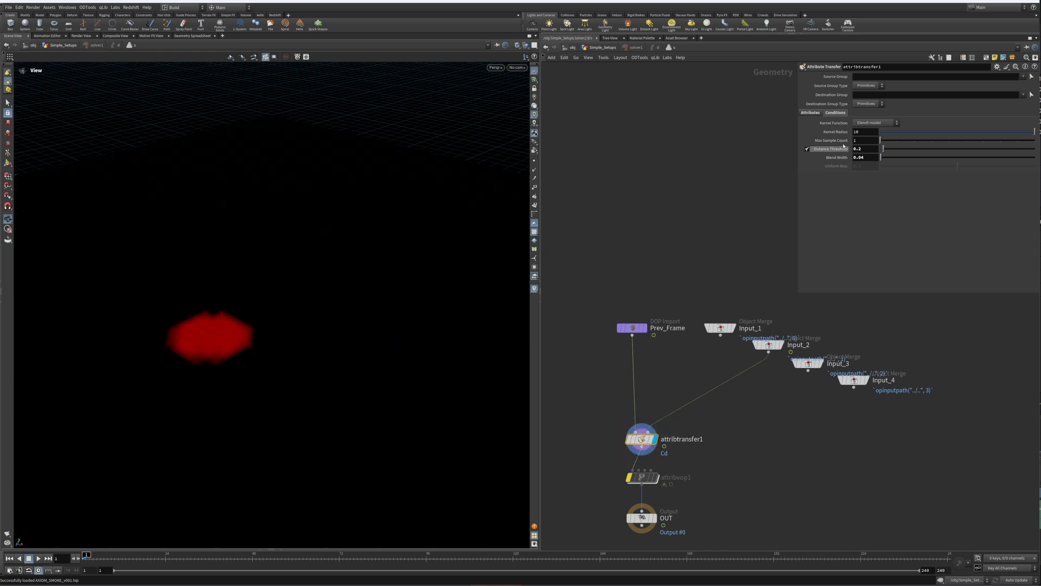
Step: Set attribtransfer1's Distance Threshold to 0.23 and Blend Width to 0.2
click(811, 112)
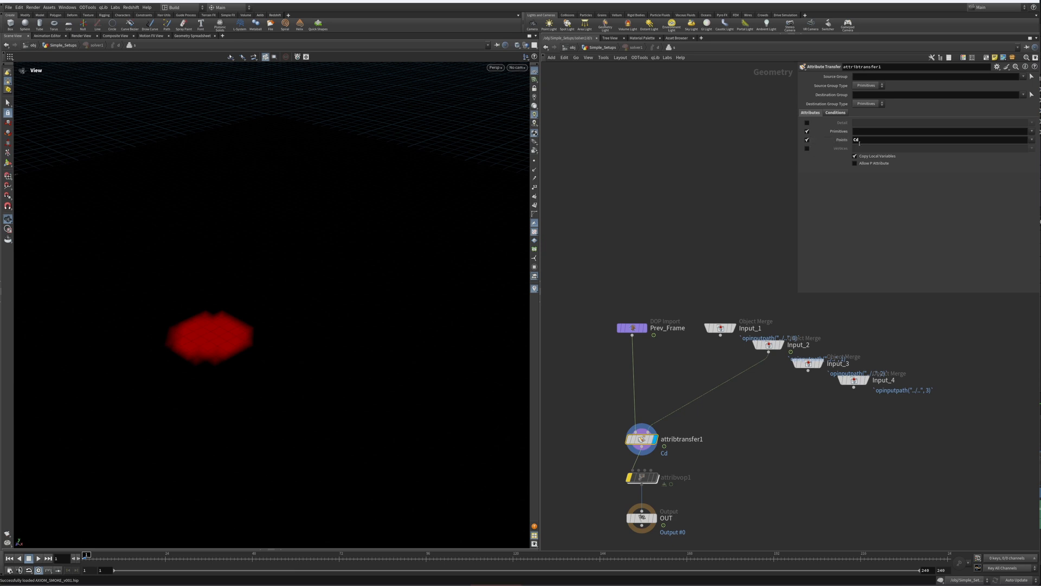
click(838, 113)
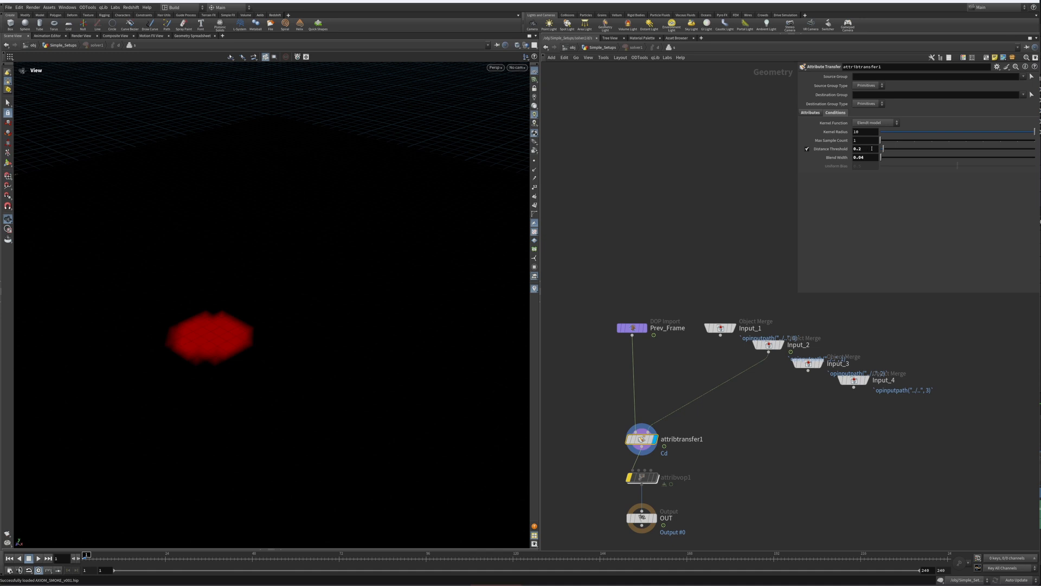
mouse_move(884, 148)
mouse_down()
mouse_move(1027, 157)
mouse_move(884, 157)
mouse_up()
Step: Scrub the timeline to preview how the colour spreads over the grid
middle_drag(698, 458, 711, 364)
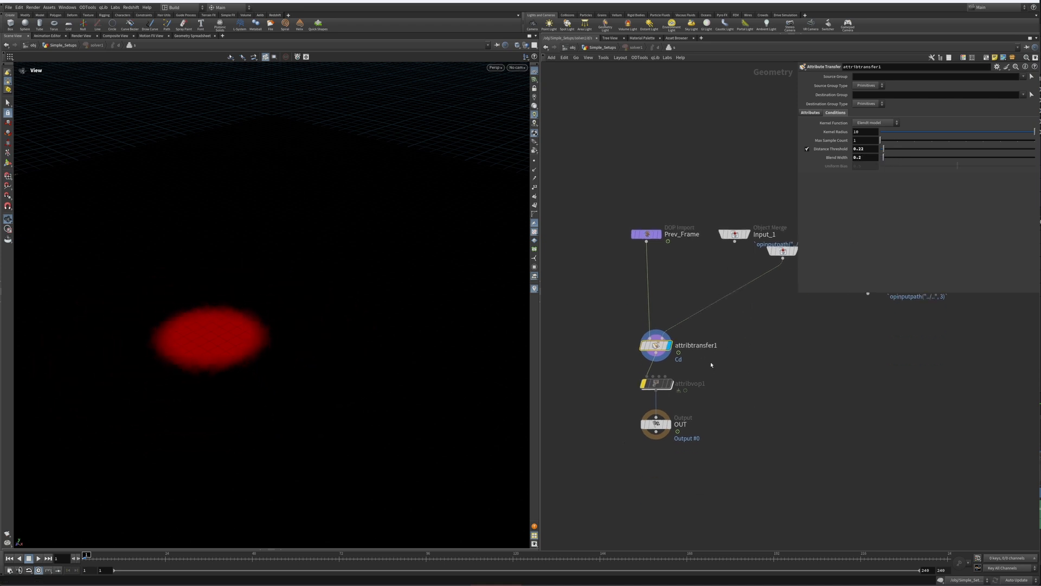
mouse_move(656, 384)
drag(87, 555, 216, 555)
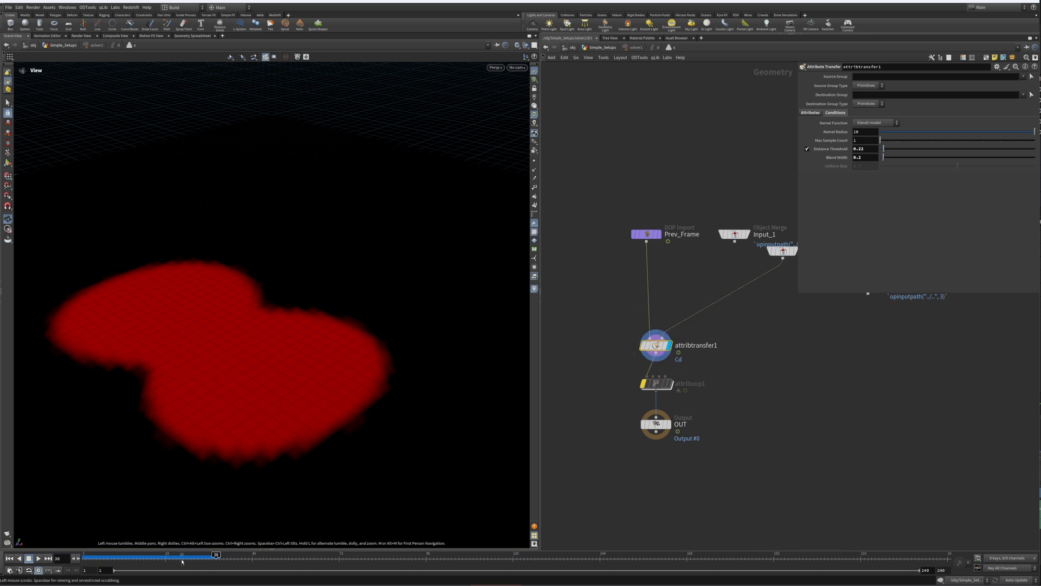
drag(184, 555, 163, 555)
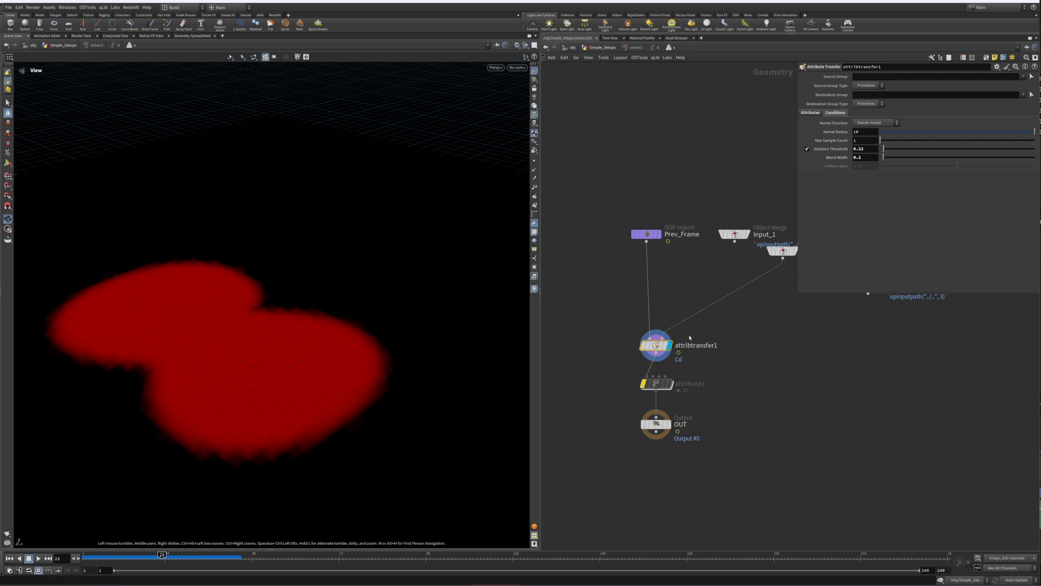
Step: Dive into the attribvop1 node's VOP network
mouse_move(644, 387)
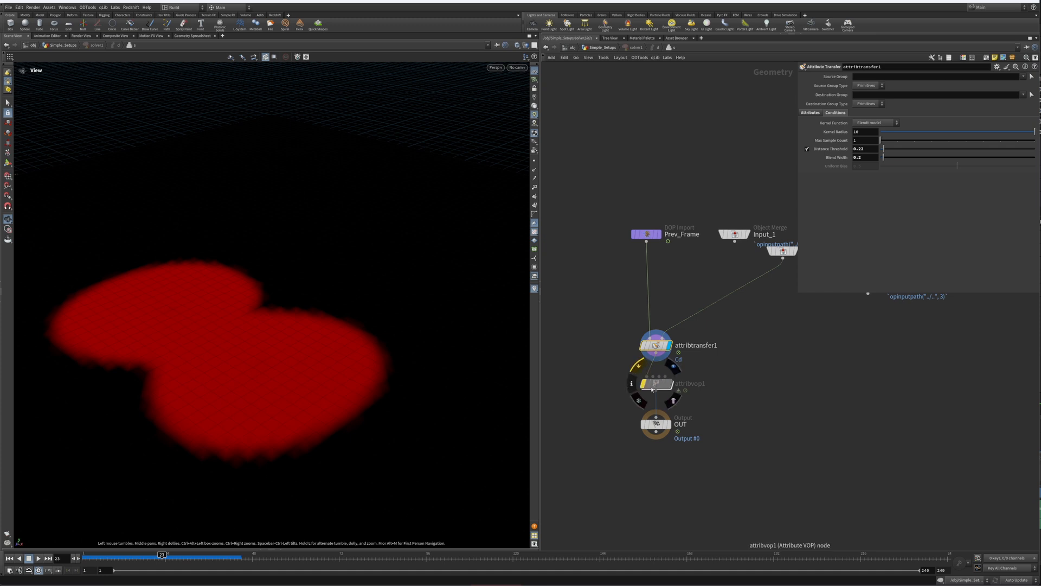
click(638, 366)
double_click(659, 384)
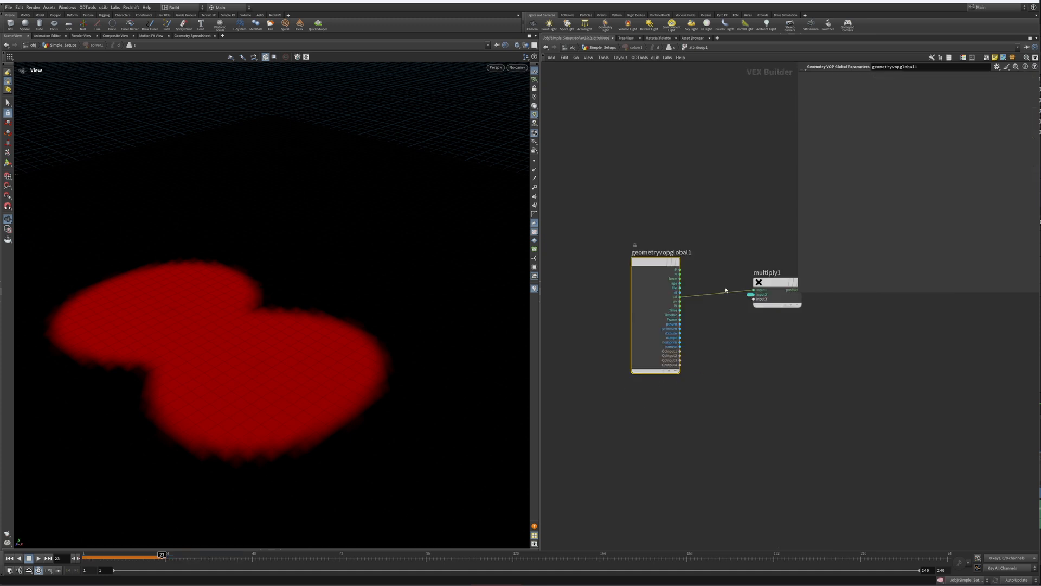
middle_drag(753, 329, 700, 460)
drag(692, 368, 730, 427)
mouse_move(707, 416)
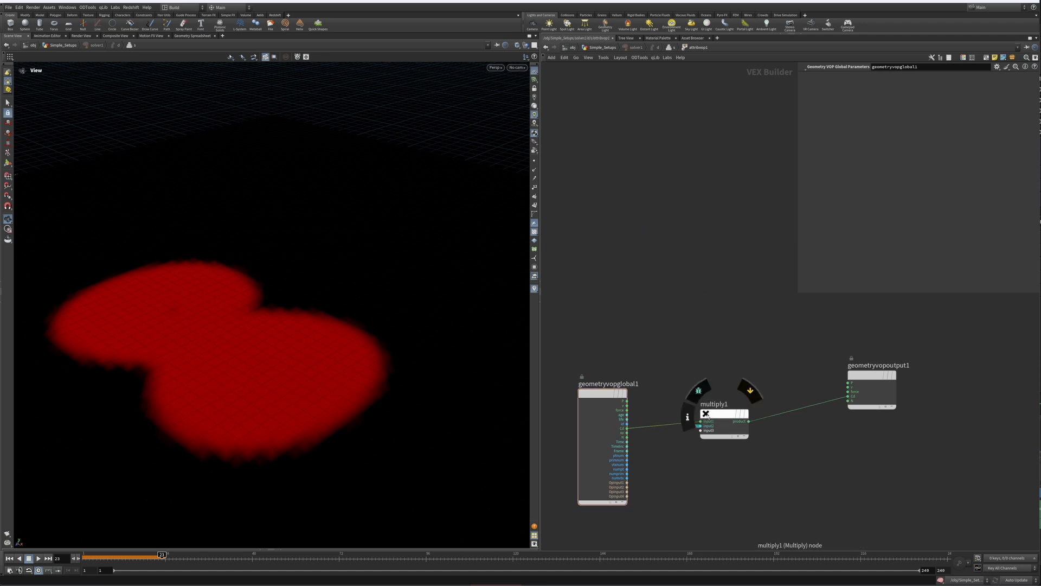
Step: Promote the multiply node's second input to a parameter and return to the attribvop1 node's level
drag(681, 369, 754, 458)
mouse_move(878, 367)
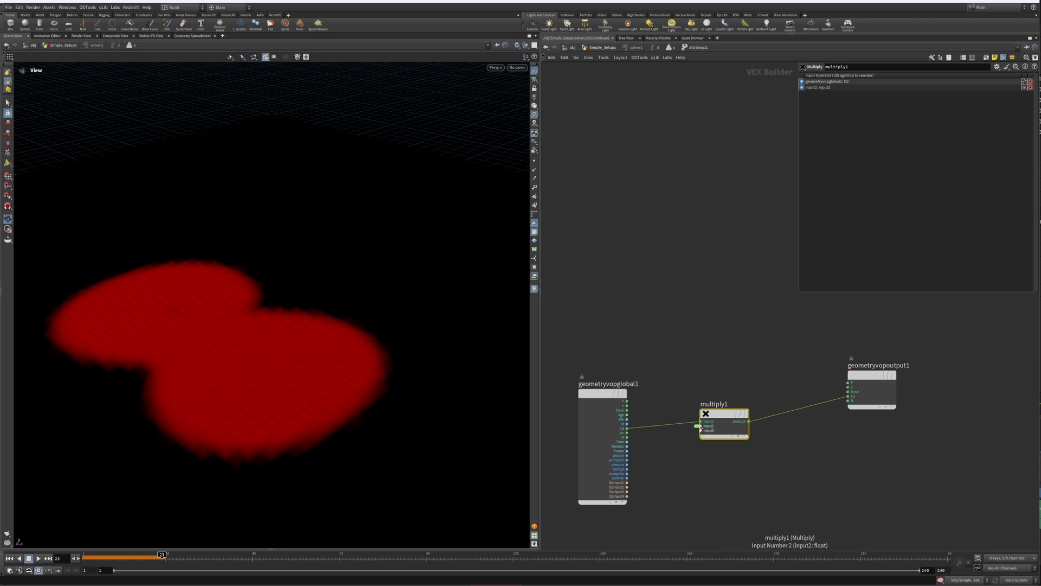
right_click(701, 427)
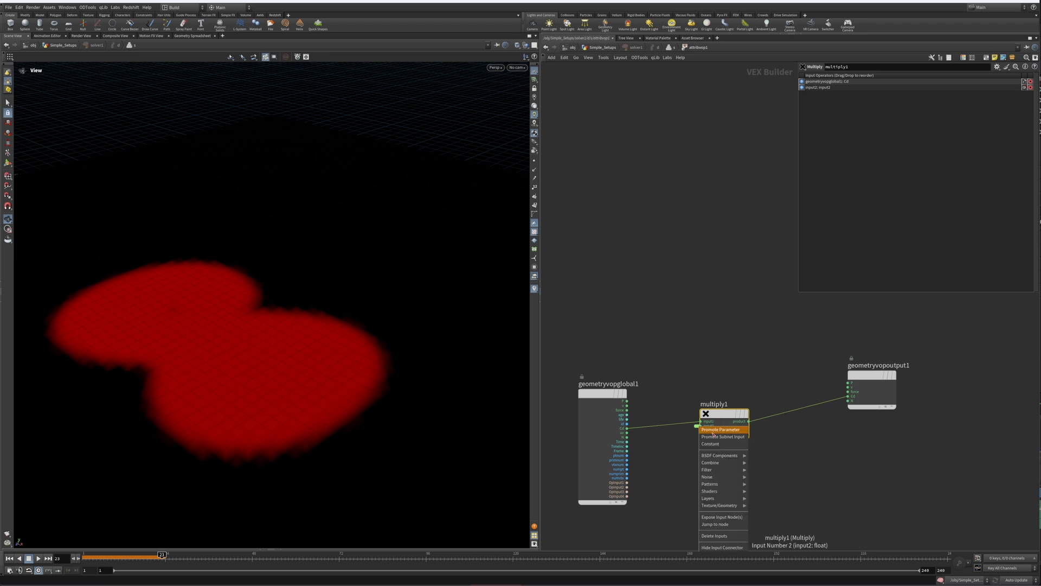
click(705, 431)
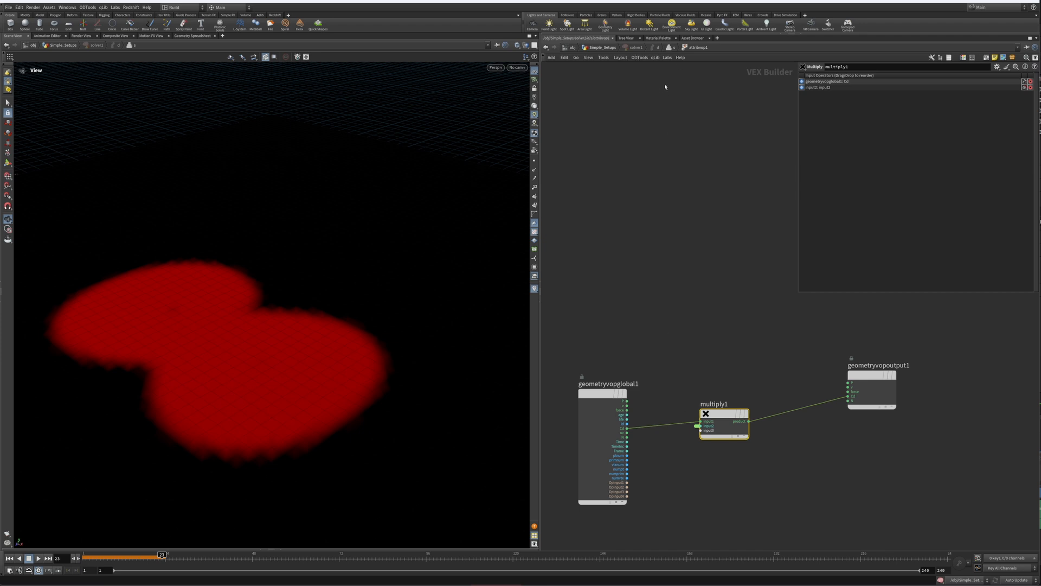
click(669, 48)
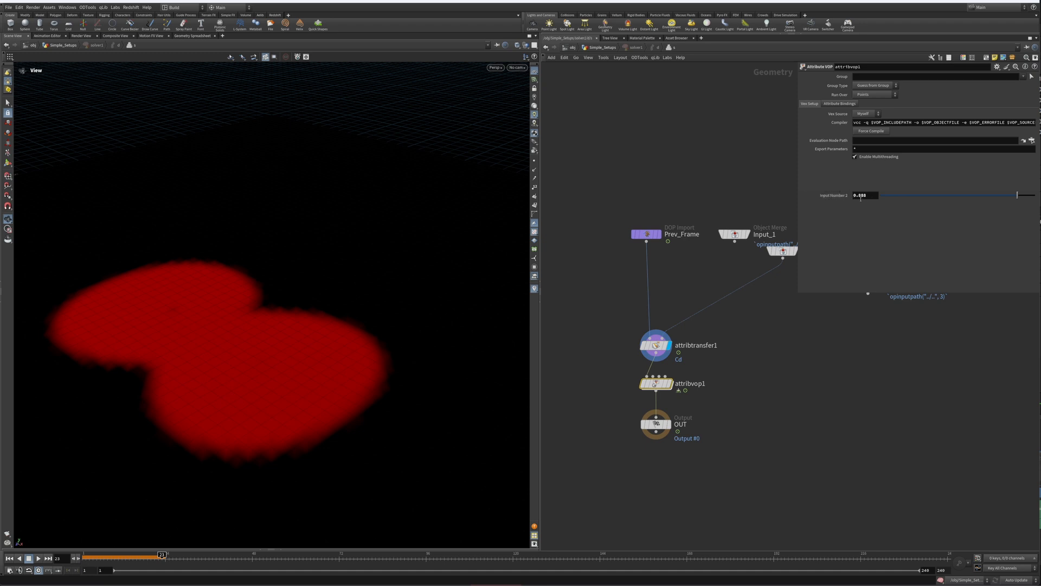
Step: Set attribvop1's Input Number 2 to 1 and play the simulation from the start
drag(1018, 196, 1035, 195)
click(9, 559)
click(38, 559)
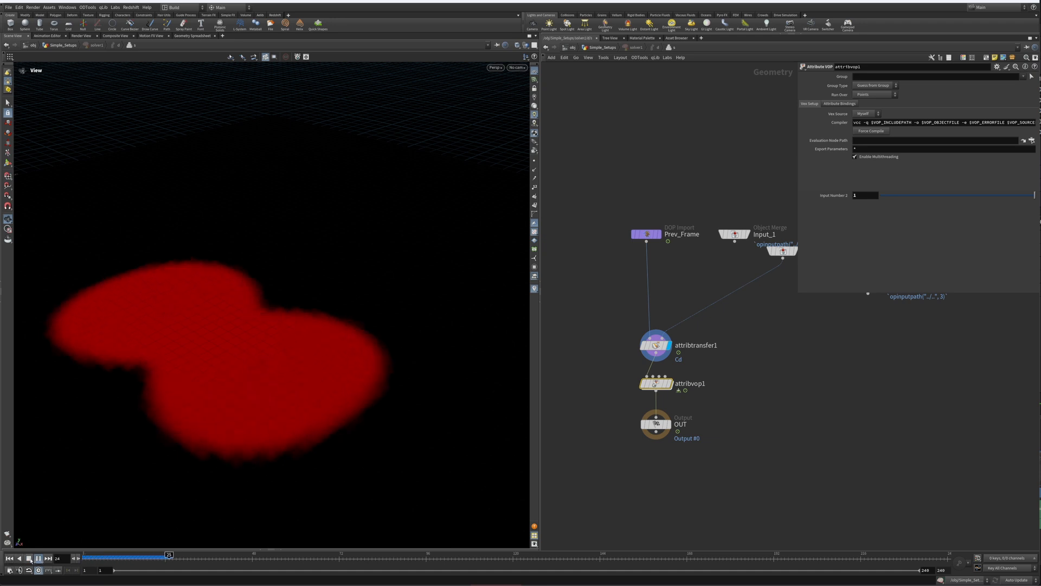
click(29, 558)
key(ctrl+Up)
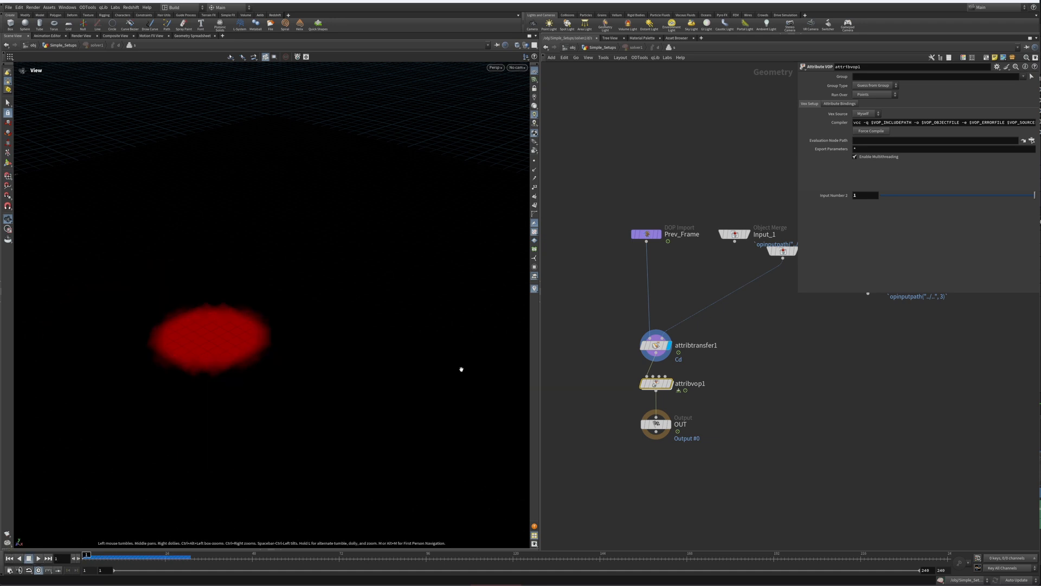
Step: Set attribvop1's Input Number 2 to 0.915 and replay the simulation from the start
drag(1032, 195, 1022, 196)
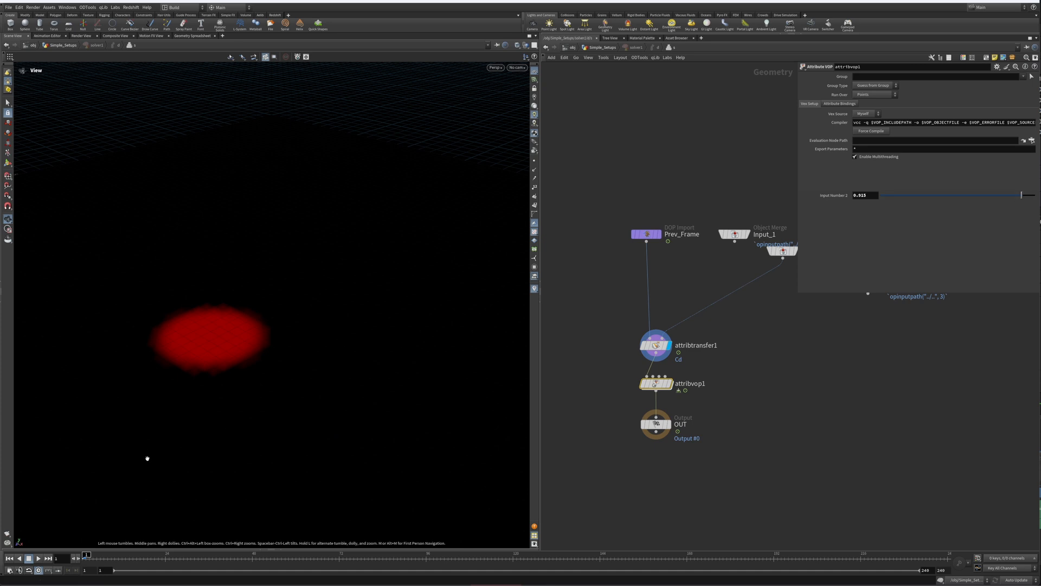
click(39, 558)
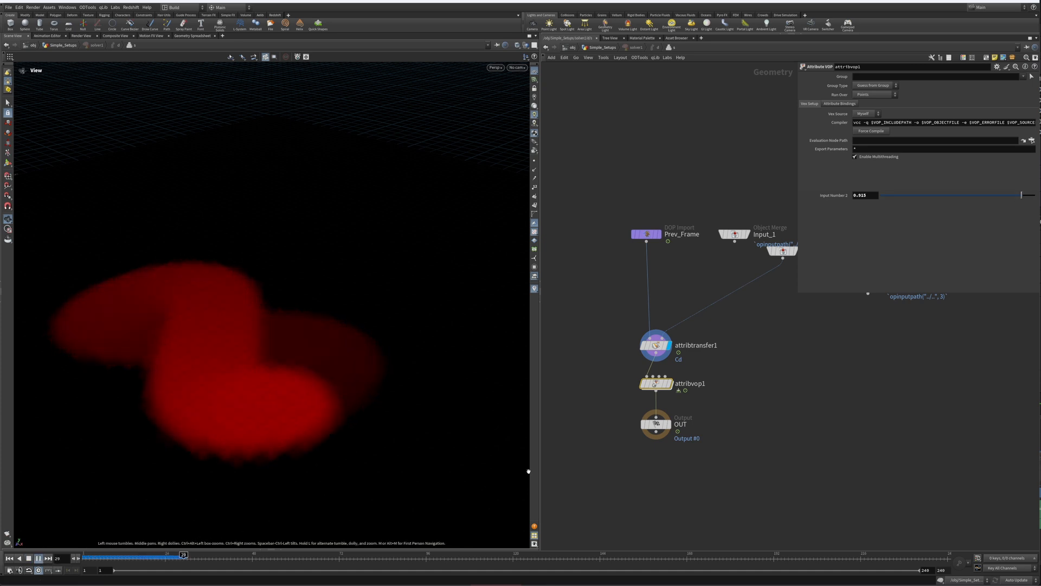
key(ctrl+Up)
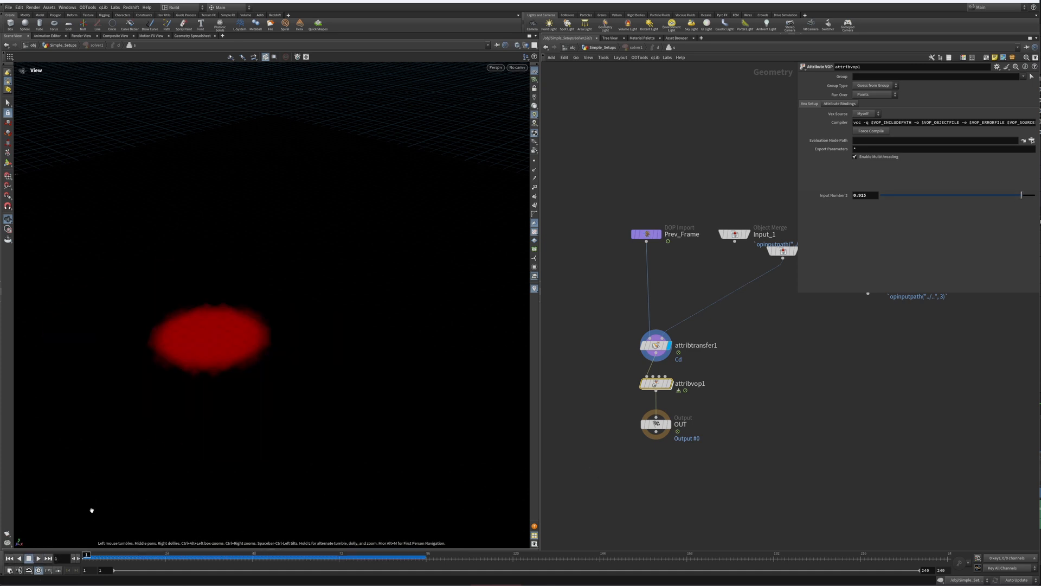
Step: Go up to the network containing the solver and display the scatter1 node's output
key(u)
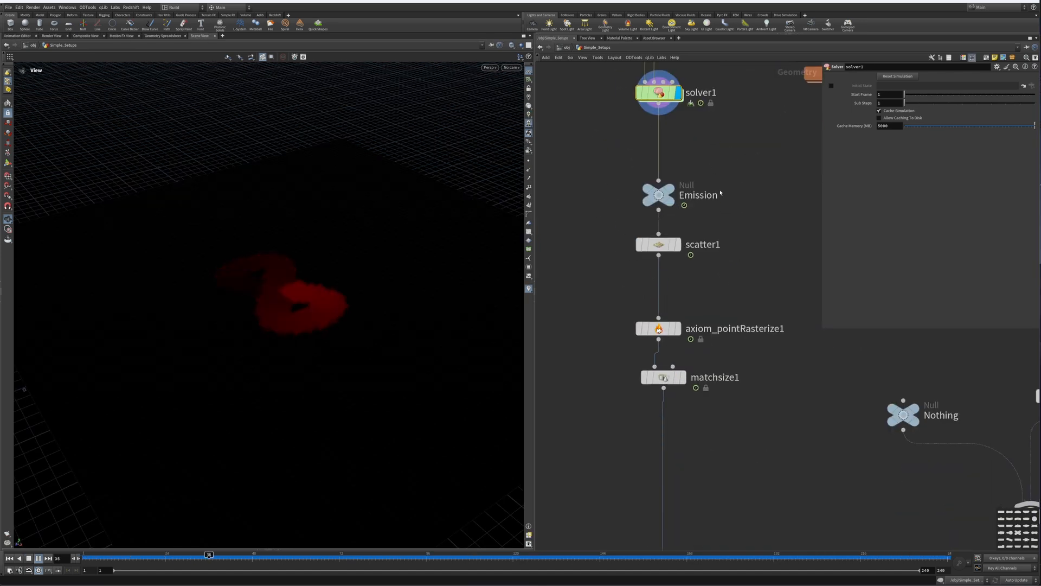
middle_drag(720, 193, 721, 150)
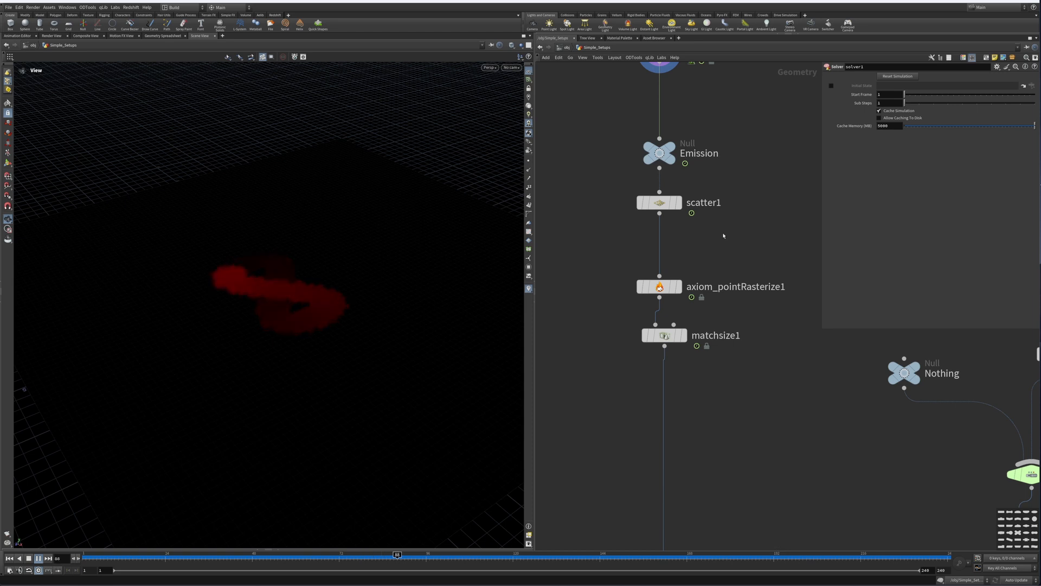
middle_drag(723, 235, 708, 248)
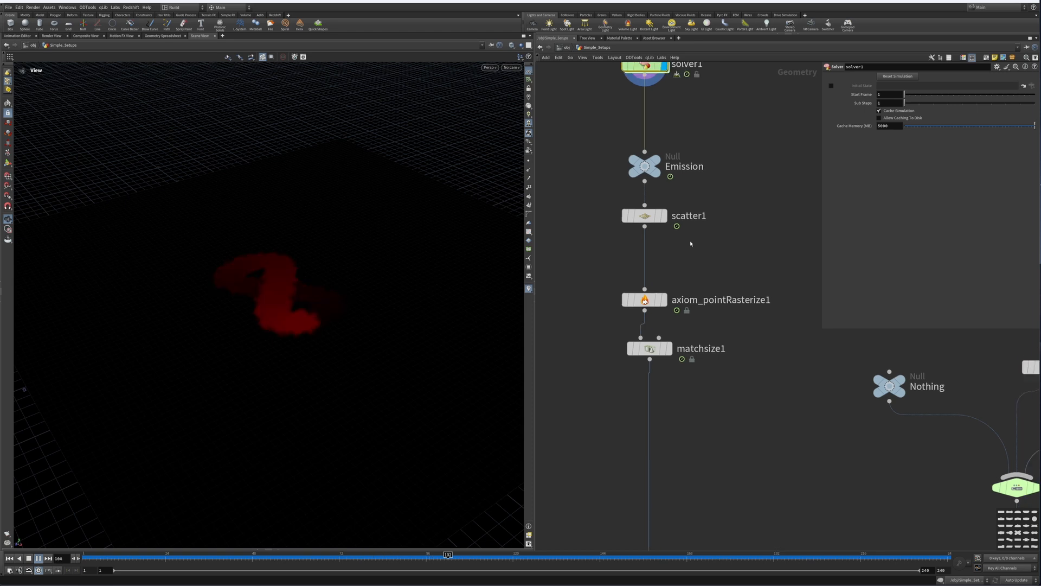
click(664, 221)
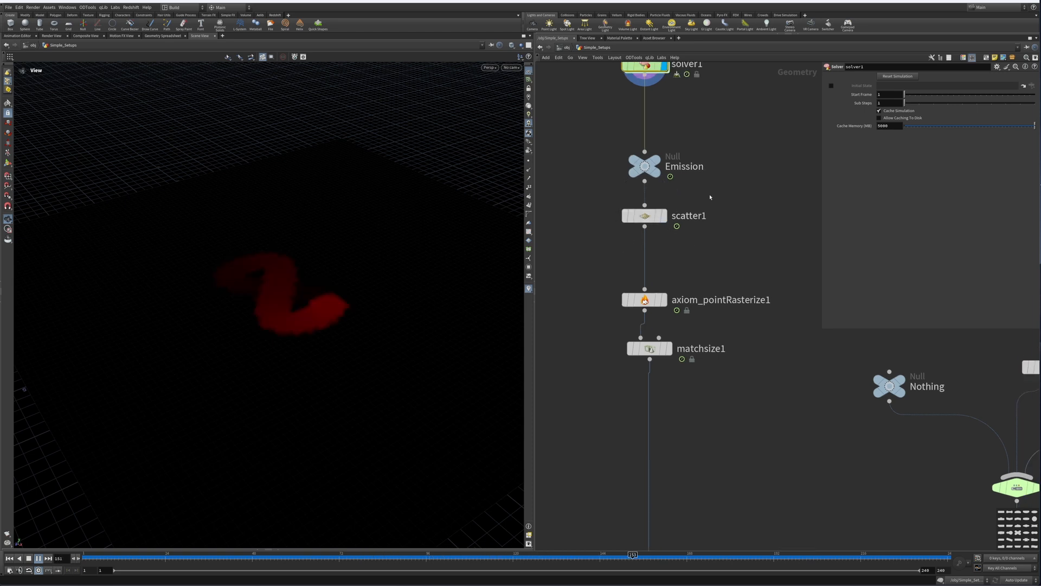
click(666, 218)
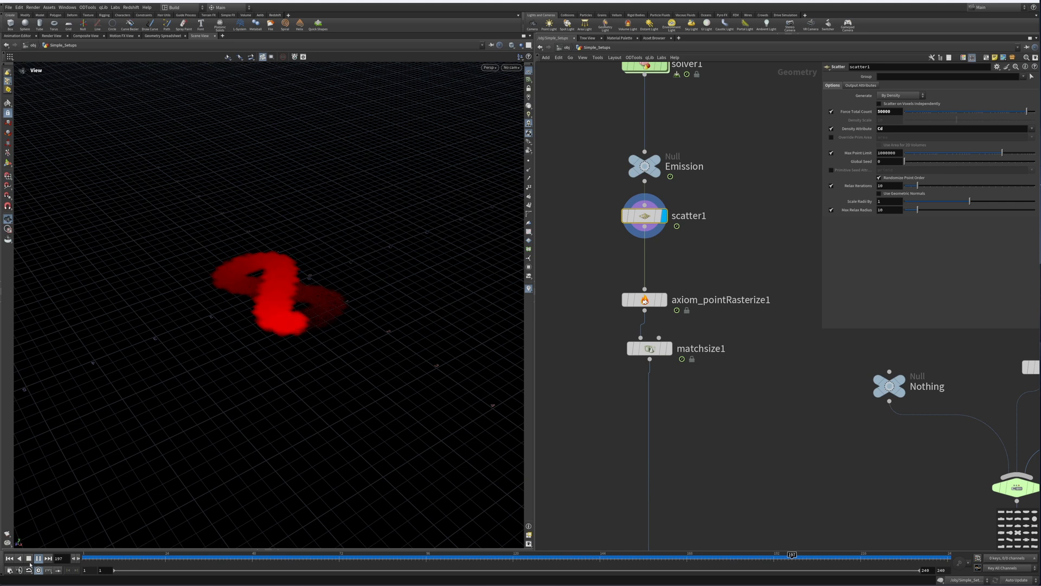
click(29, 561)
Step: Add a Scatter node beside scatter1, wire the Emission null into it, and make it the display node
middle_drag(729, 246, 662, 314)
key(Tab)
text(s)
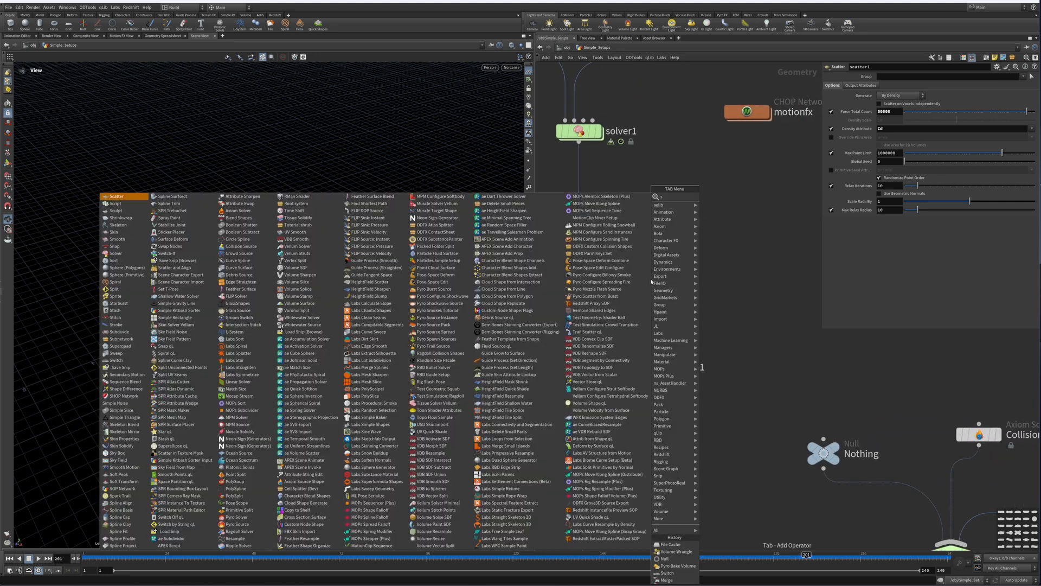
text(catt)
key(Return)
click(676, 282)
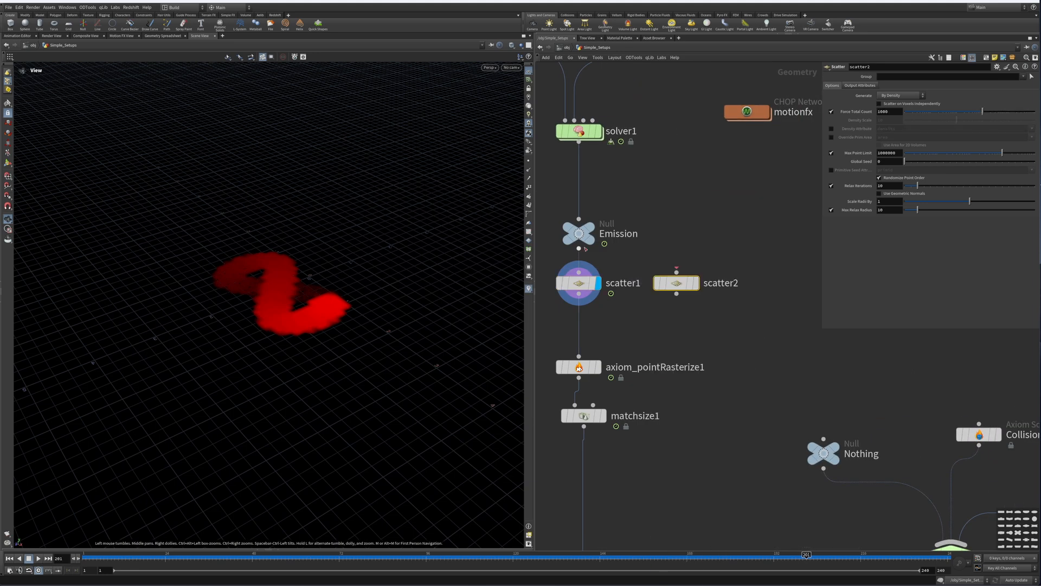
drag(579, 249, 677, 269)
click(687, 284)
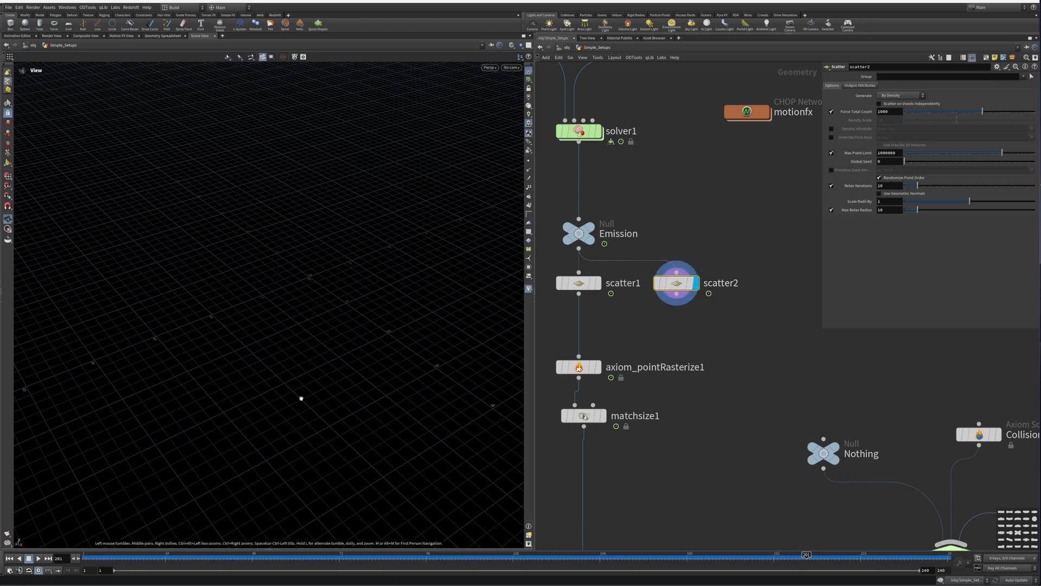
Step: Set the viewport's colour scheme to Grey in the display options
key(d)
click(374, 196)
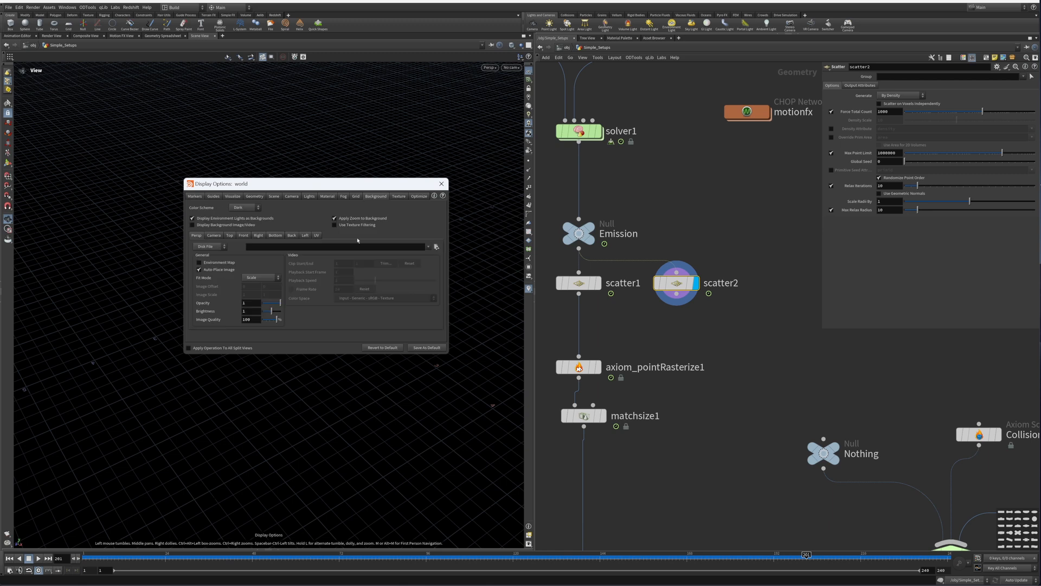
click(244, 207)
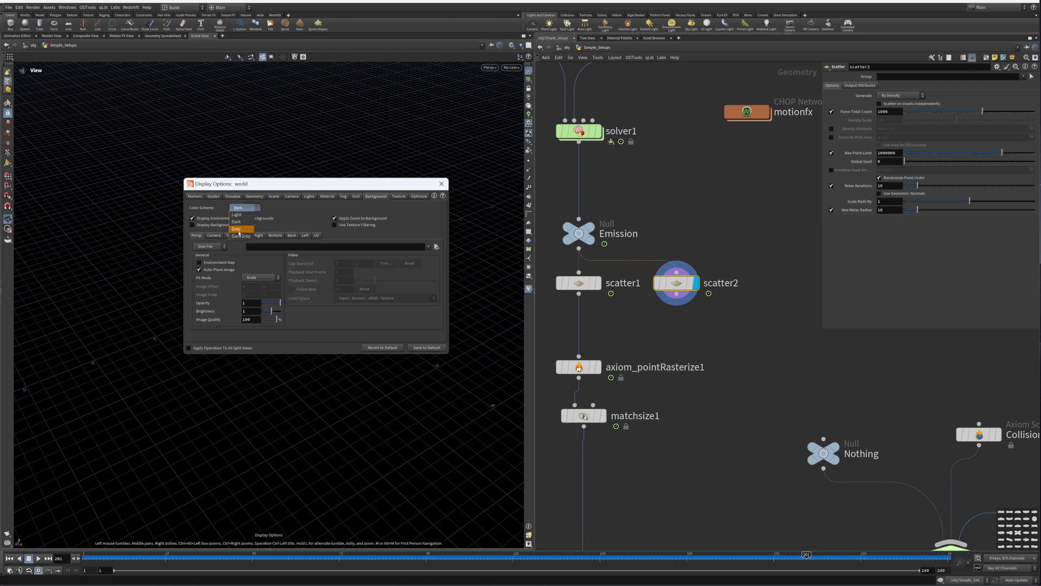
click(248, 220)
click(441, 184)
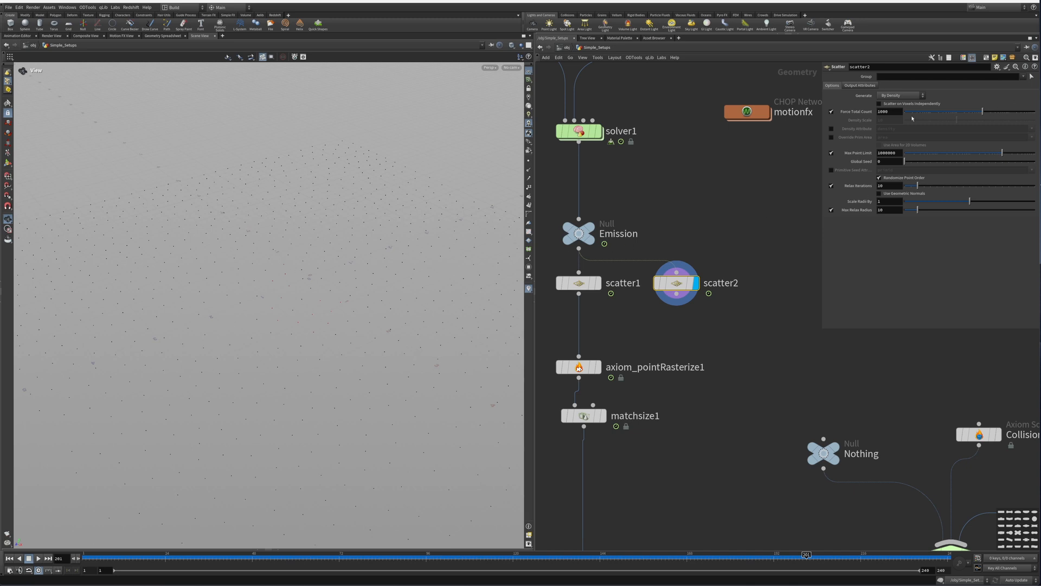
Step: Set scatter2's Force Total Count to 50000
double_click(889, 111)
text(50000)
key(Return)
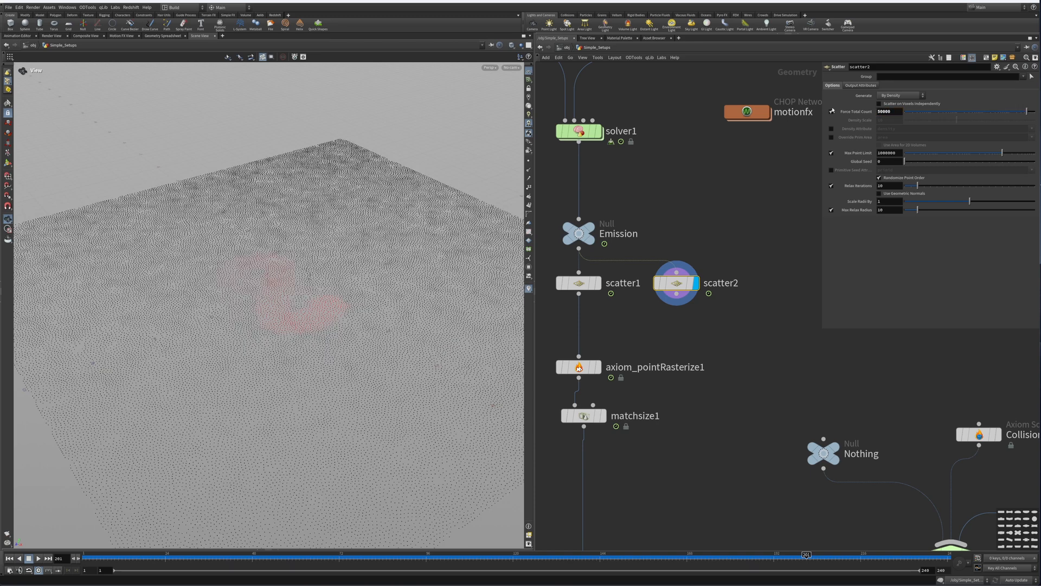
Step: Enlarge the viewport's displayed point size in the geometry display options
drag(302, 274, 283, 309)
key(d)
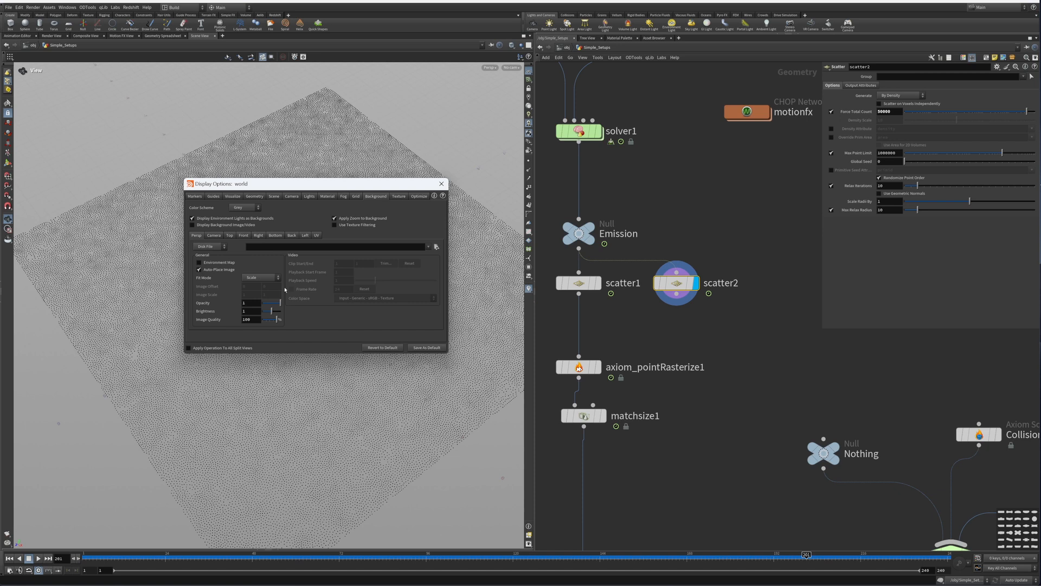
click(233, 196)
click(214, 196)
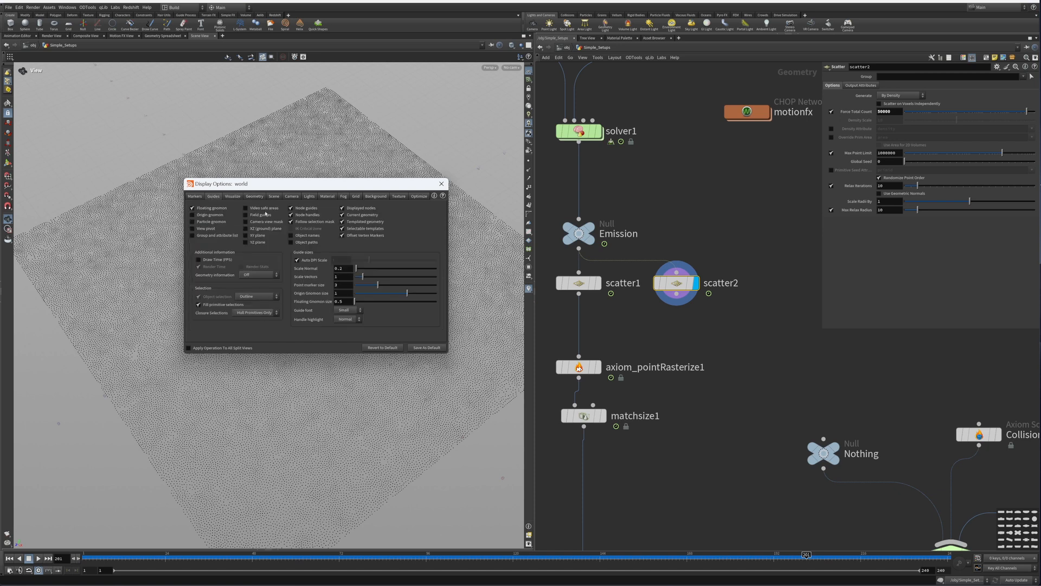
click(254, 196)
drag(255, 302, 348, 308)
click(442, 184)
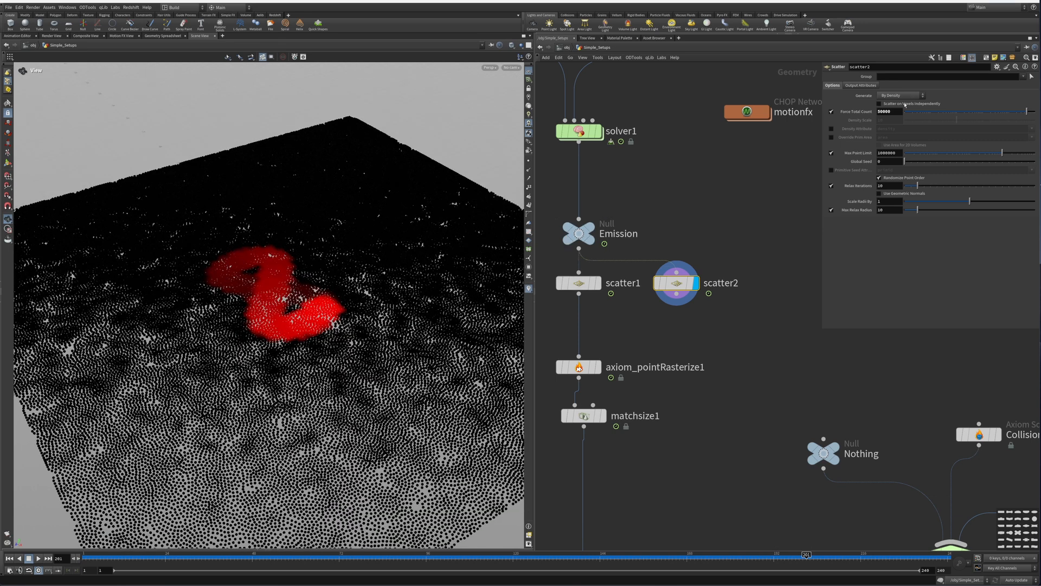
Step: Turn off Force Total Count on scatter2 and enable Density Attribute set to Cd
click(832, 112)
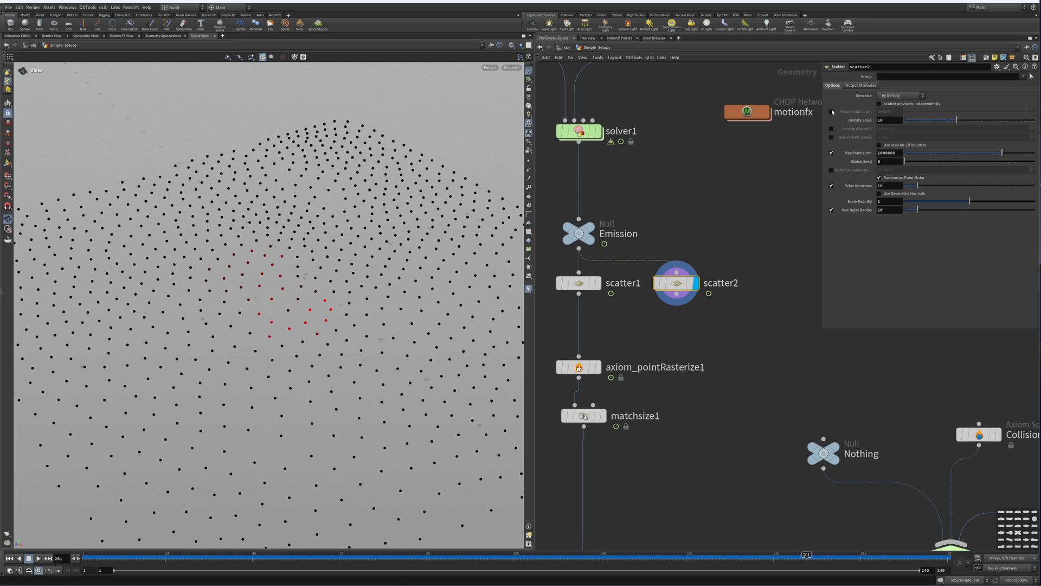
click(832, 138)
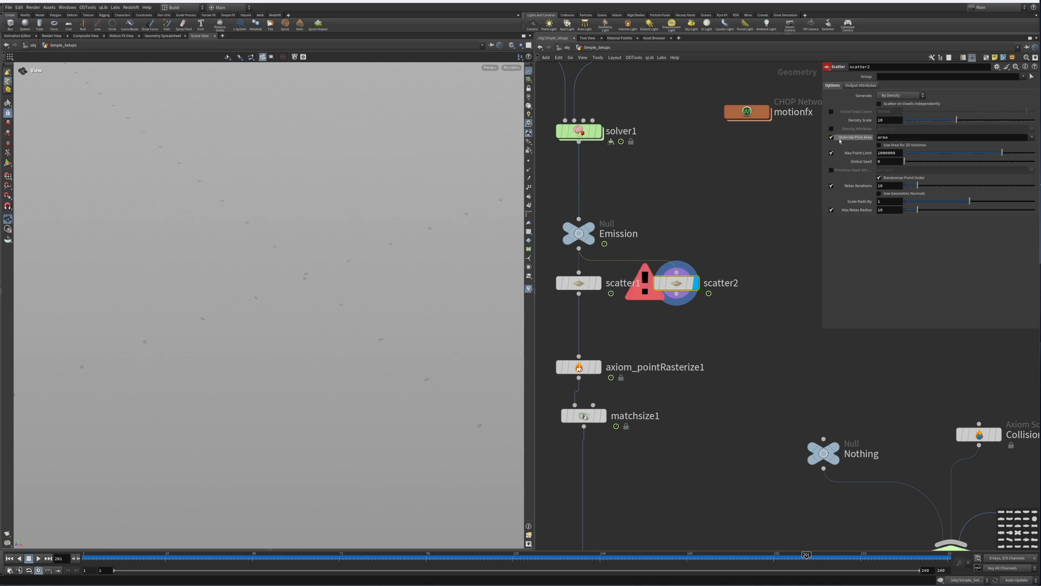
click(831, 137)
click(832, 128)
double_click(895, 129)
text(Cd)
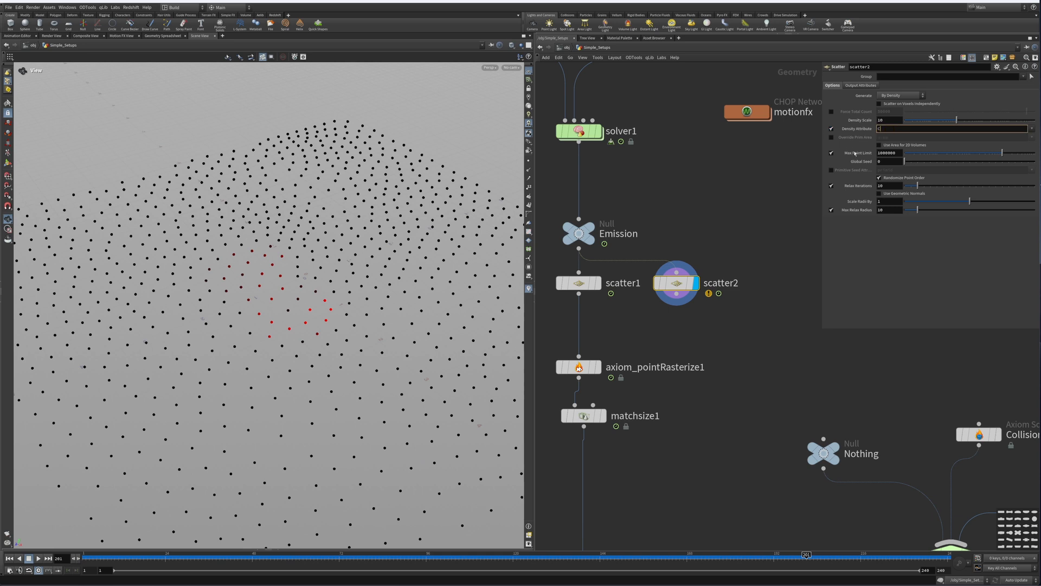
key(Return)
Step: Set scatter2's Density Scale to 20000
drag(889, 121, 844, 122)
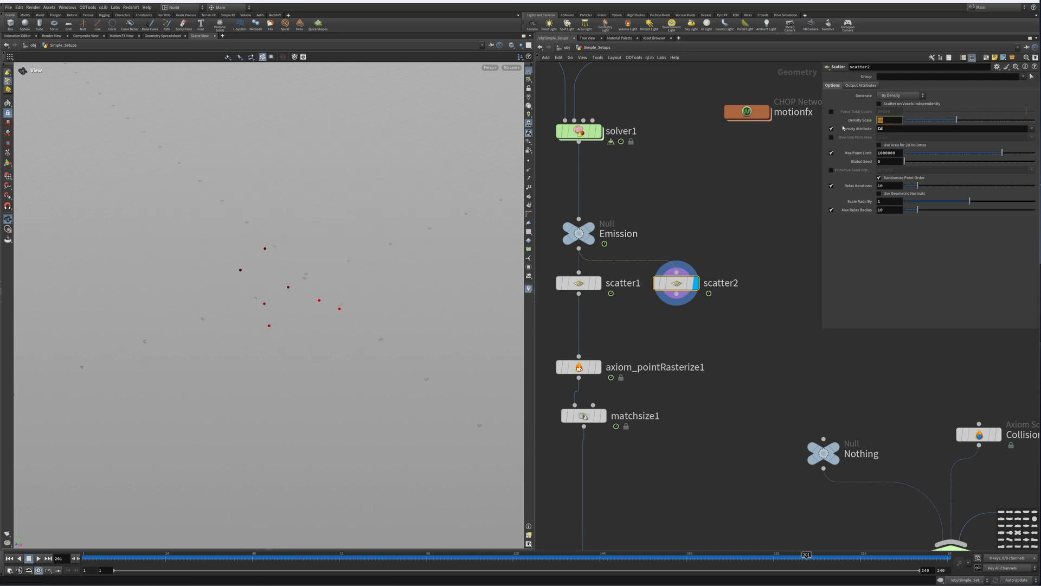
text(50000)
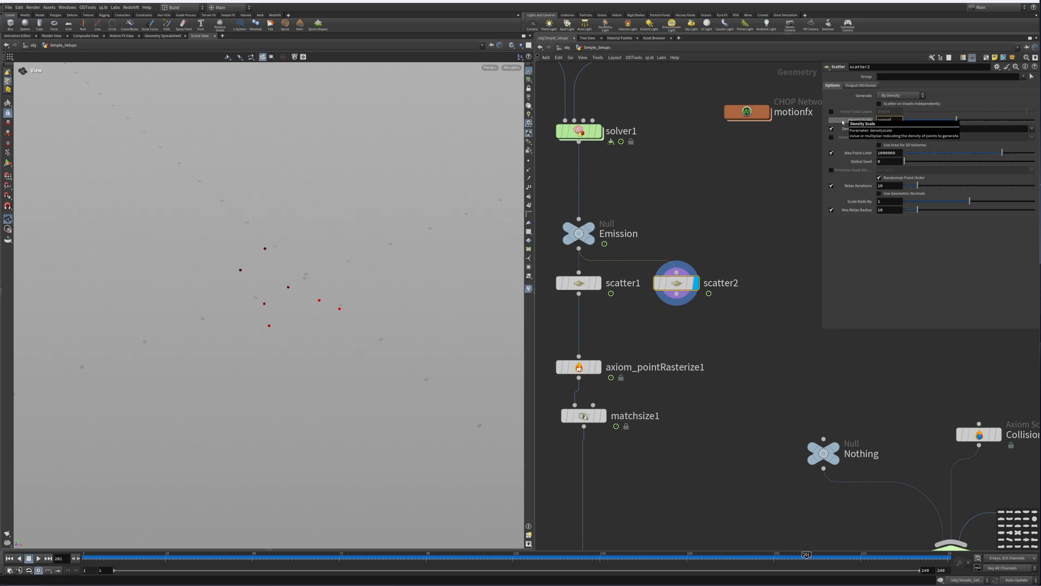
key(Return)
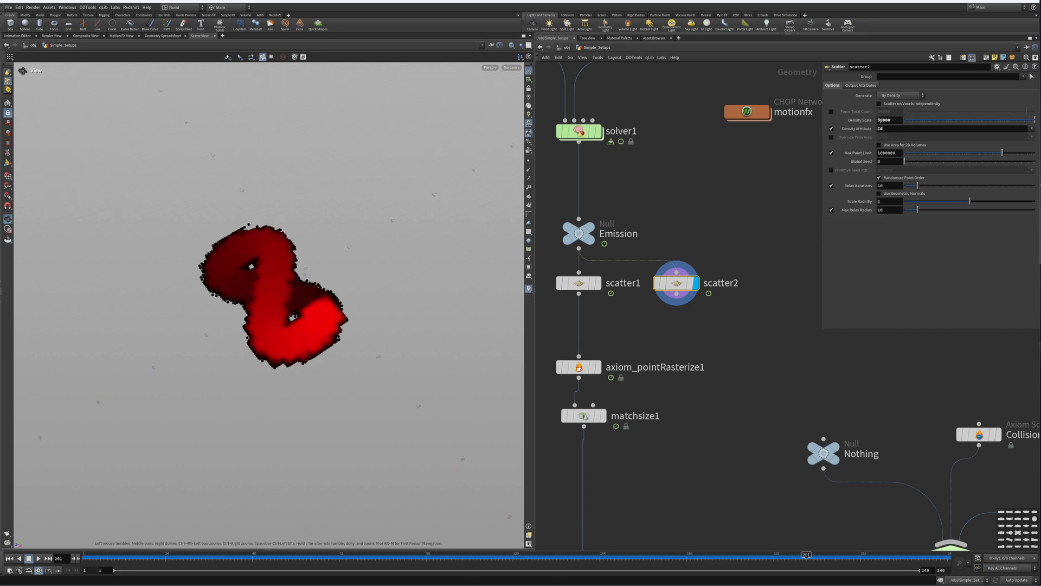
drag(881, 121, 839, 131)
key(Return)
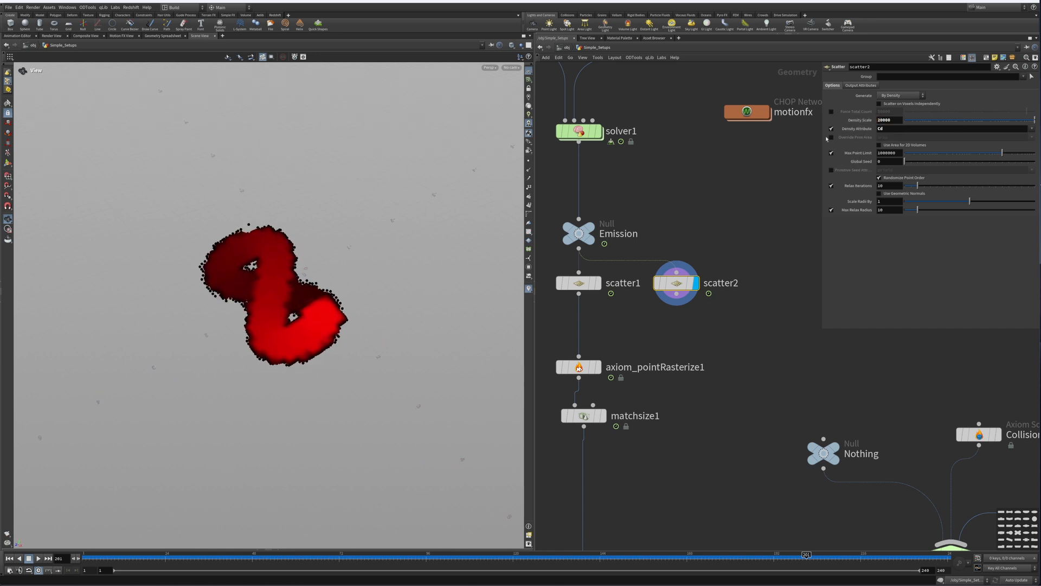
drag(319, 355, 322, 317)
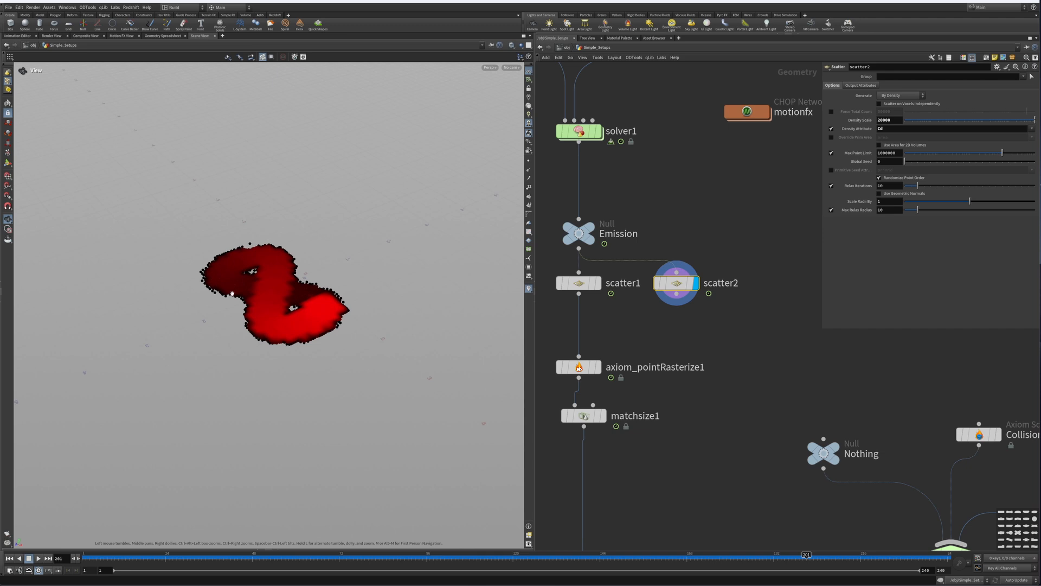
click(529, 161)
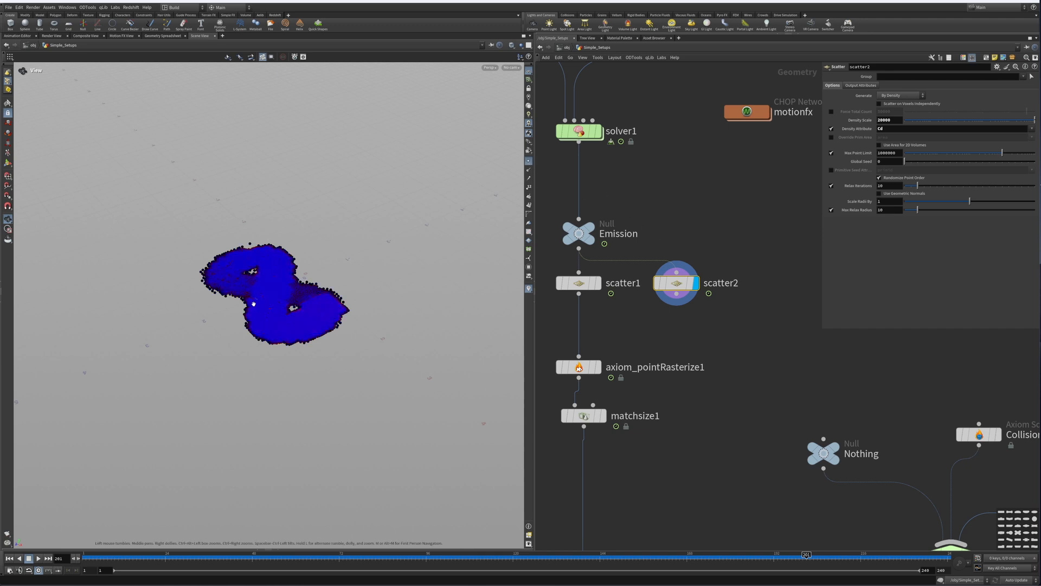
click(529, 161)
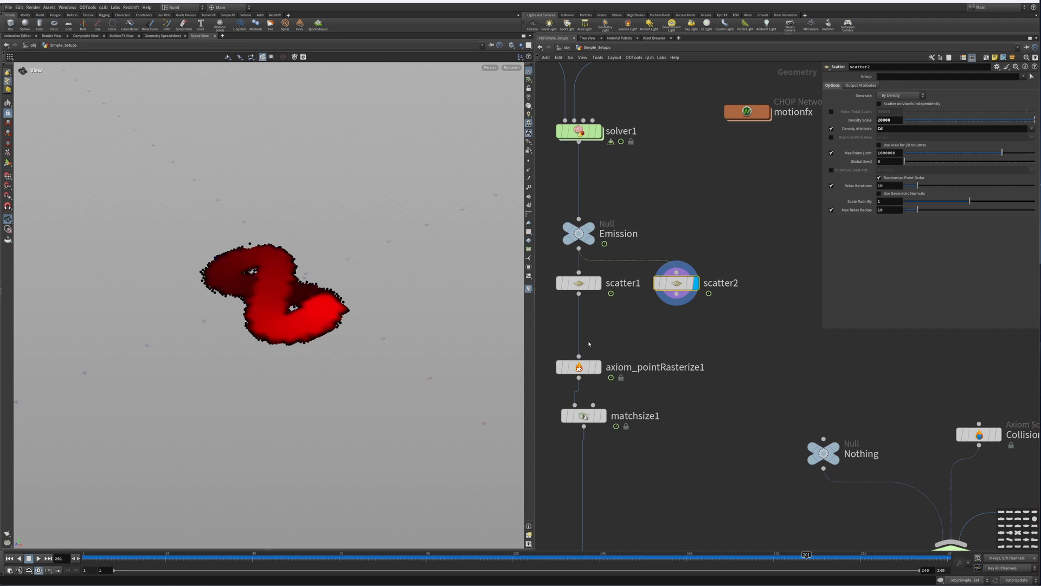
Step: Set the display flag on the axiom_pointRasterize1 node
middle_drag(605, 344, 696, 296)
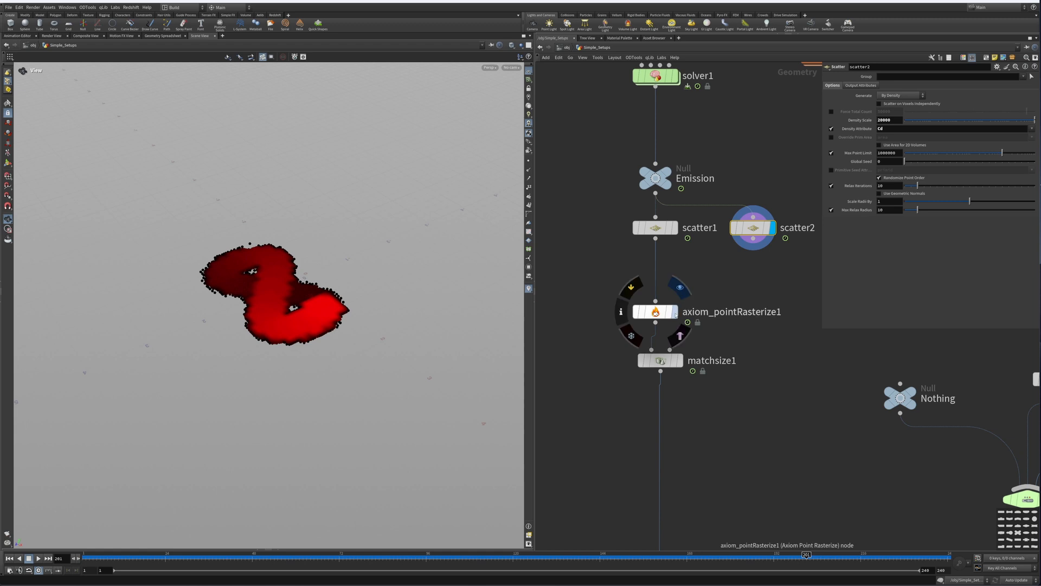
click(656, 312)
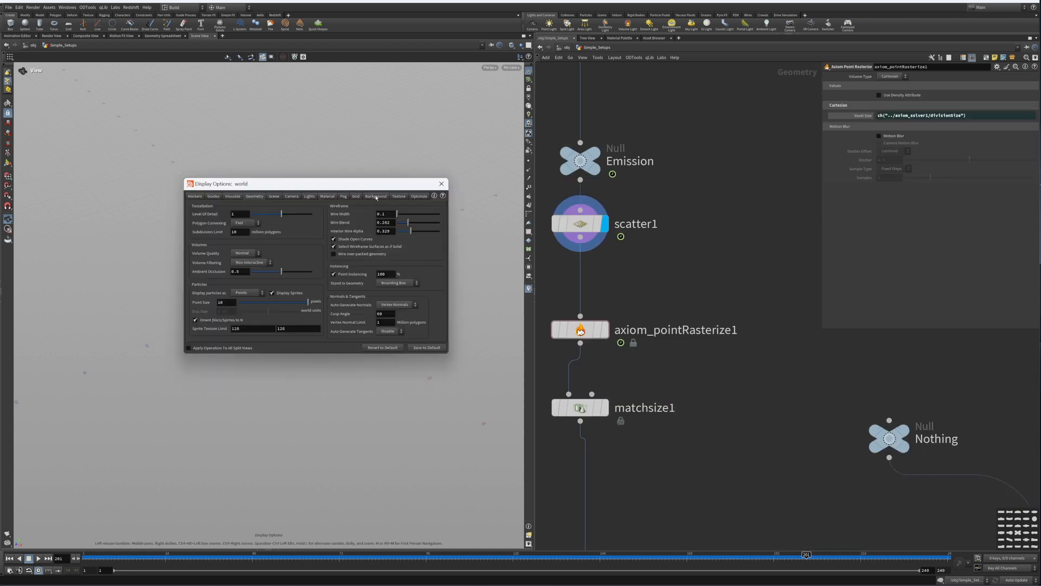
Step: Switch the viewport display options colour scheme to Dark
click(376, 196)
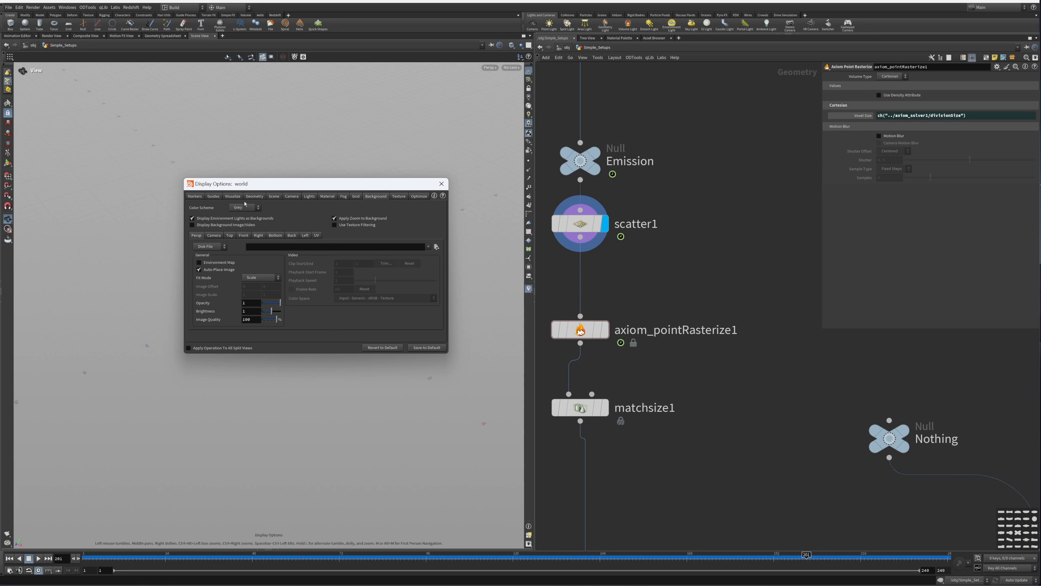
click(244, 206)
click(242, 225)
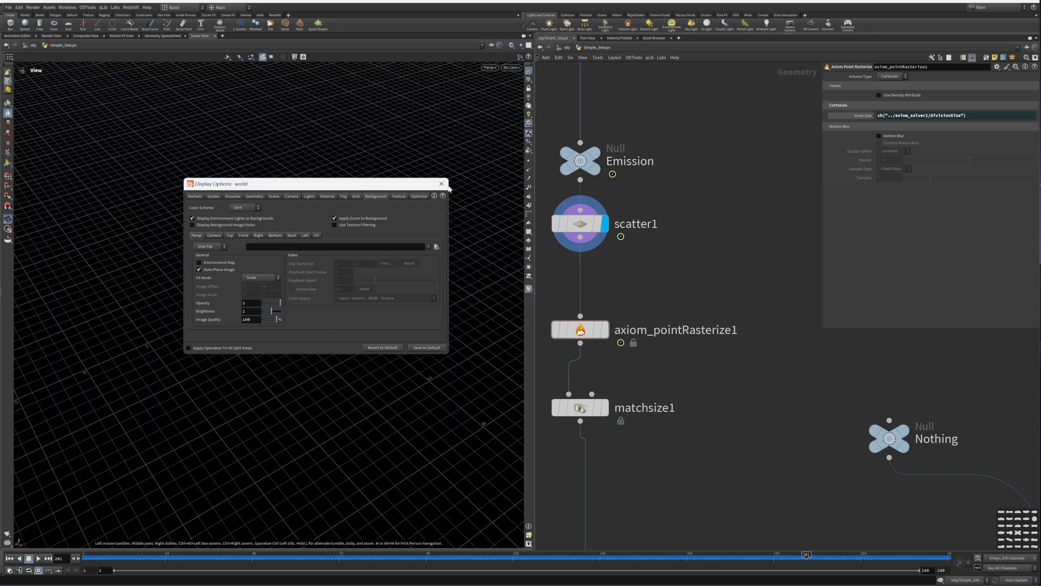
click(442, 184)
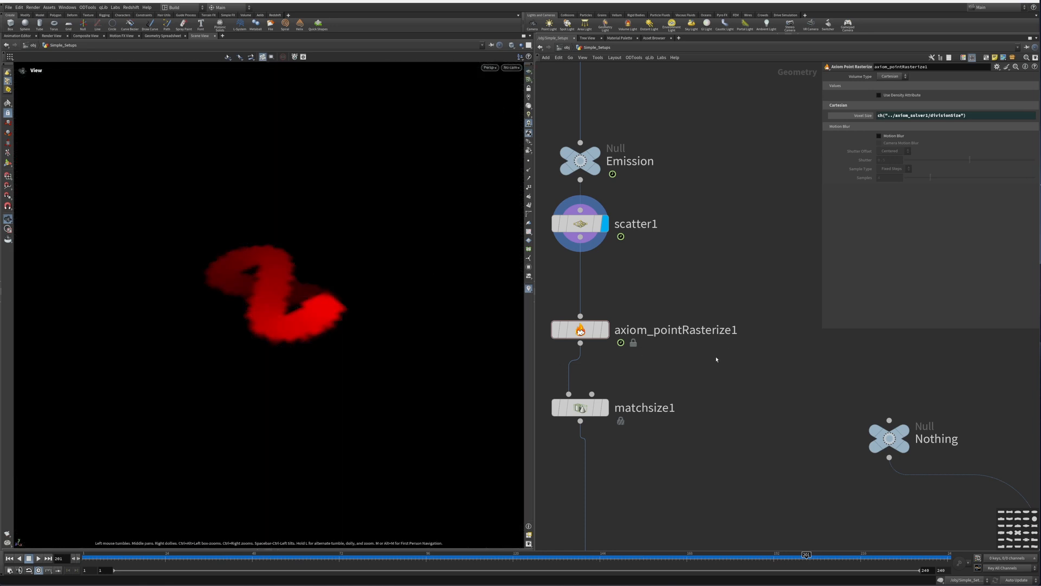
Step: Bypass the matchsize1 node below axiom_pointRasterize1
middle_drag(626, 386, 702, 300)
click(681, 243)
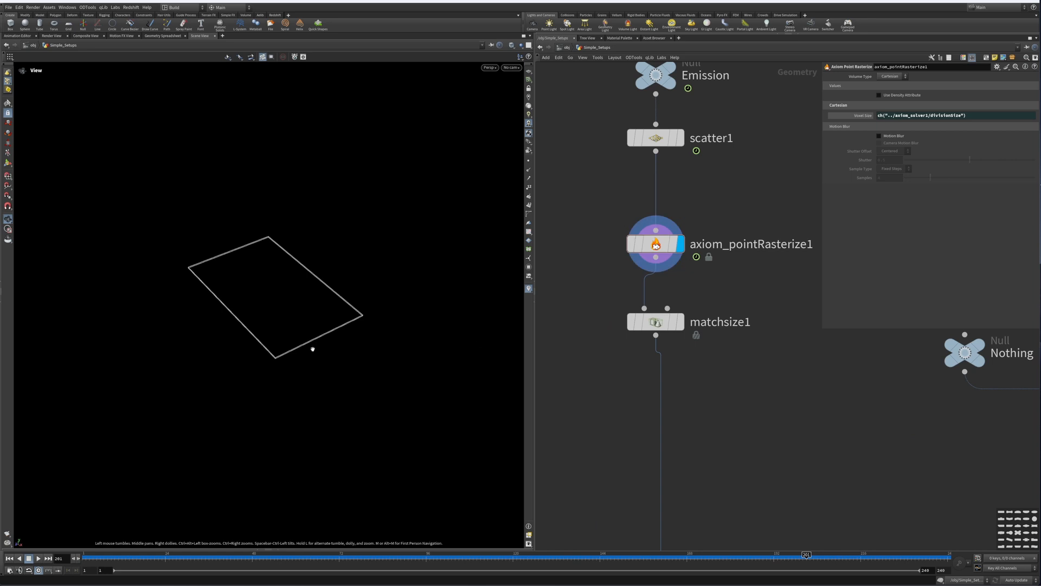
drag(312, 348, 276, 307)
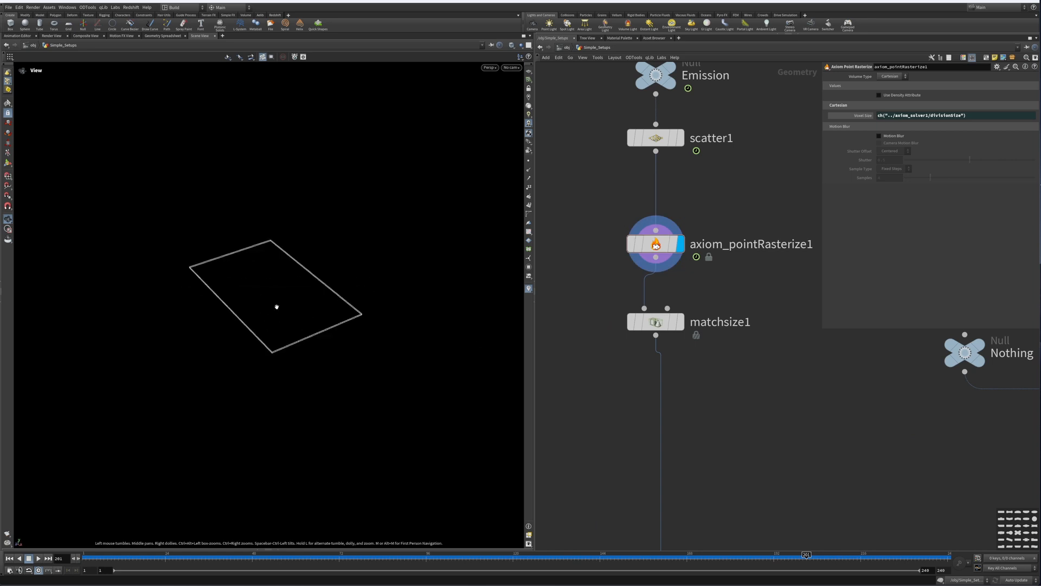
drag(277, 356, 268, 228)
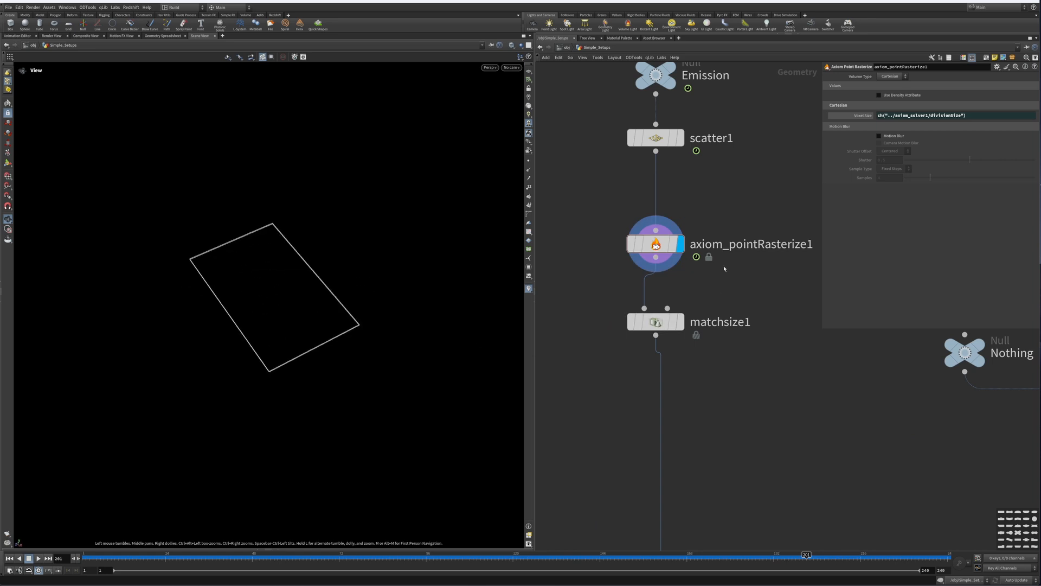
drag(740, 214, 621, 300)
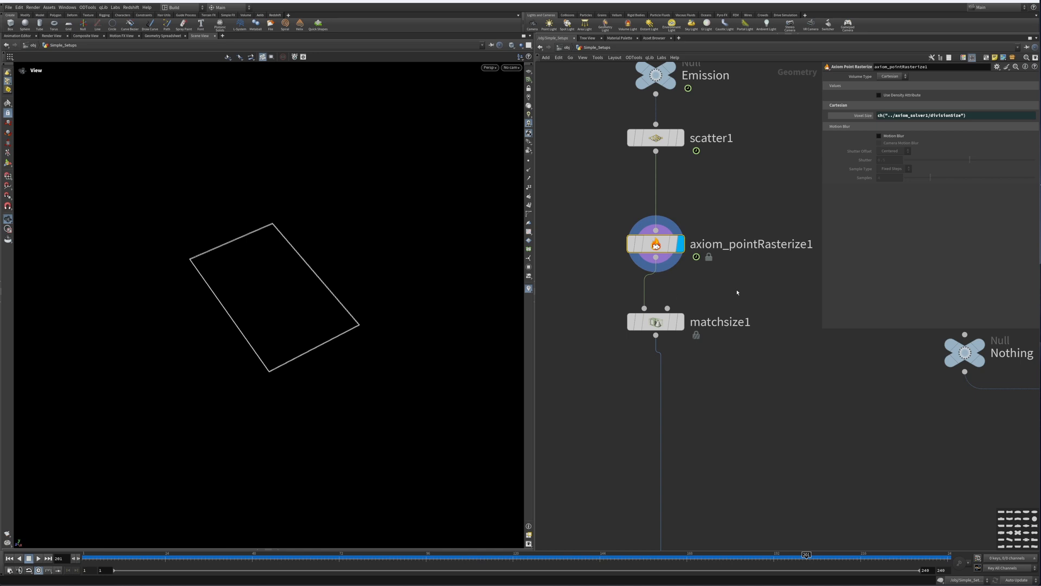
middle_drag(743, 304, 746, 242)
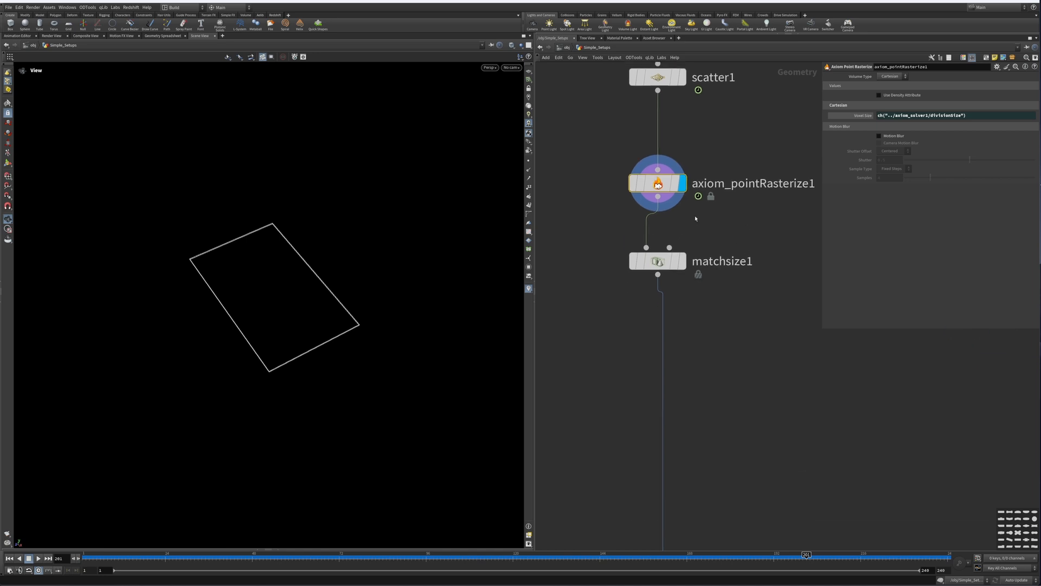
middle_click(663, 188)
middle_drag(738, 307, 734, 224)
click(629, 181)
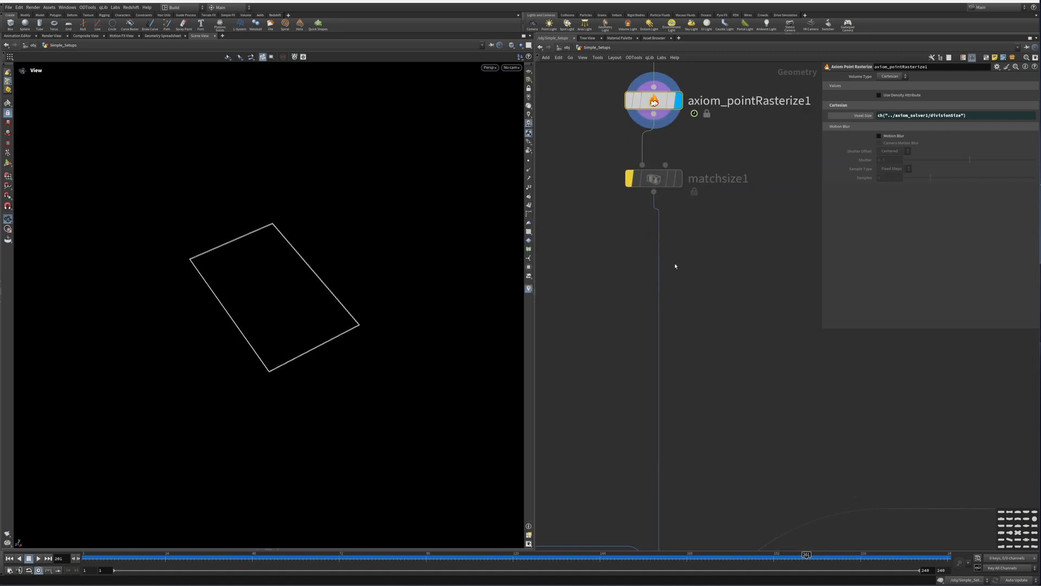
Step: Lower switch2's Select Input so it passes the nothing input instead of volumewrangle1
scroll(677, 265, down, 3)
middle_drag(679, 320, 818, 330)
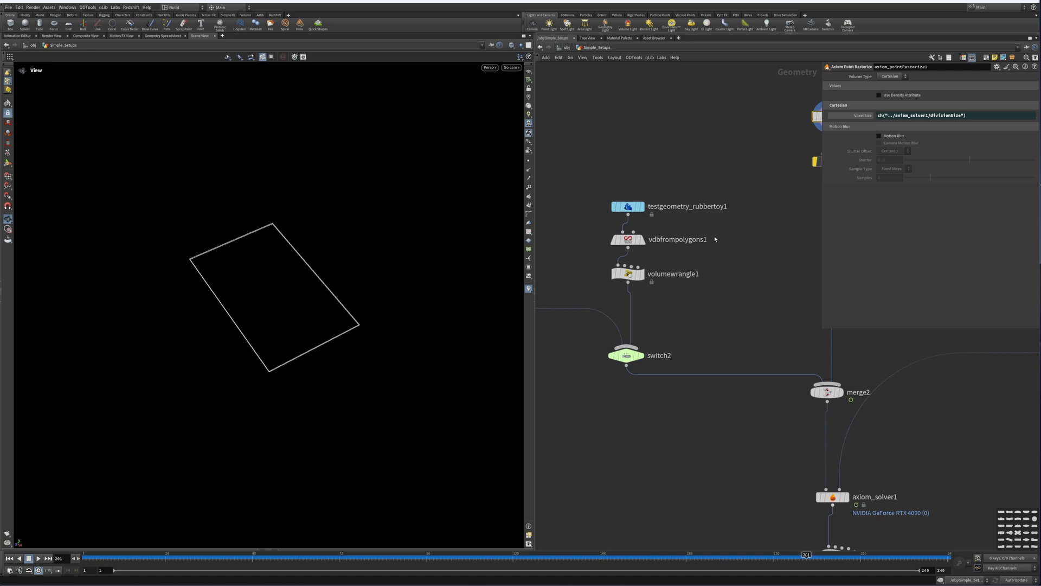
middle_drag(765, 298, 651, 300)
scroll(752, 298, down, 3)
scroll(687, 269, up, 5)
scroll(688, 270, down, 3)
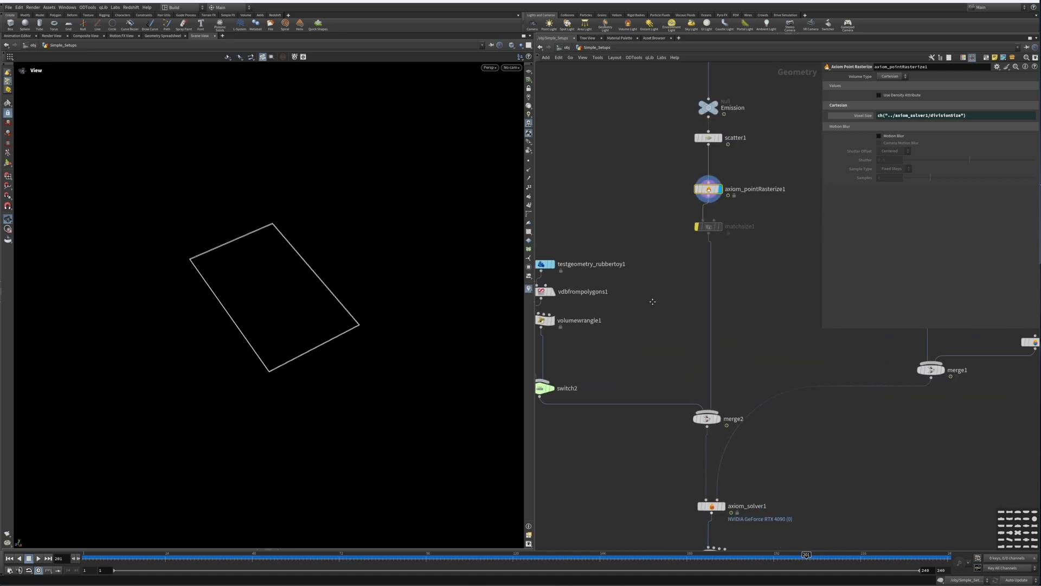
middle_drag(632, 361, 792, 278)
click(704, 304)
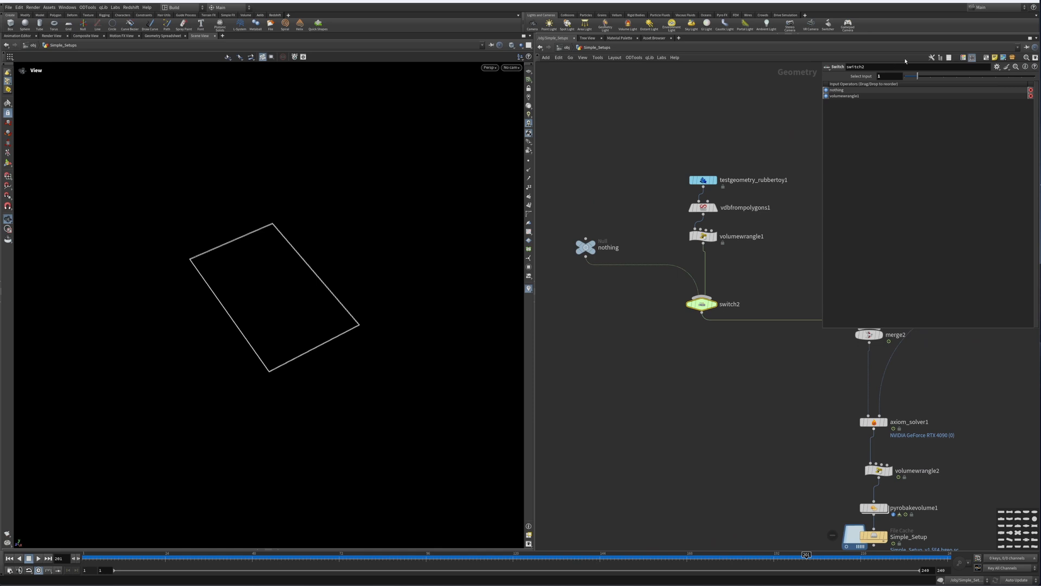
drag(917, 77, 900, 77)
Step: Navigate to axiom_solver1 and review its Main, Sourcing and Simulation parameters
middle_drag(785, 232, 609, 221)
scroll(623, 235, down, 4)
middle_drag(706, 235, 616, 265)
scroll(658, 273, up, 2)
drag(663, 242, 726, 278)
middle_drag(555, 284, 637, 264)
middle_drag(768, 307, 681, 351)
scroll(672, 293, up, 3)
middle_drag(669, 292, 532, 334)
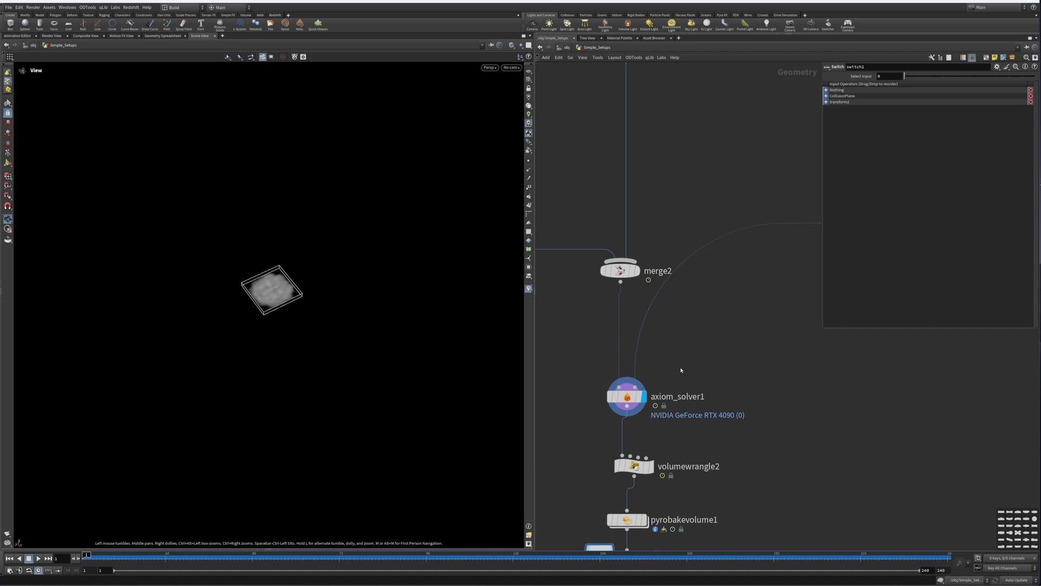
click(630, 396)
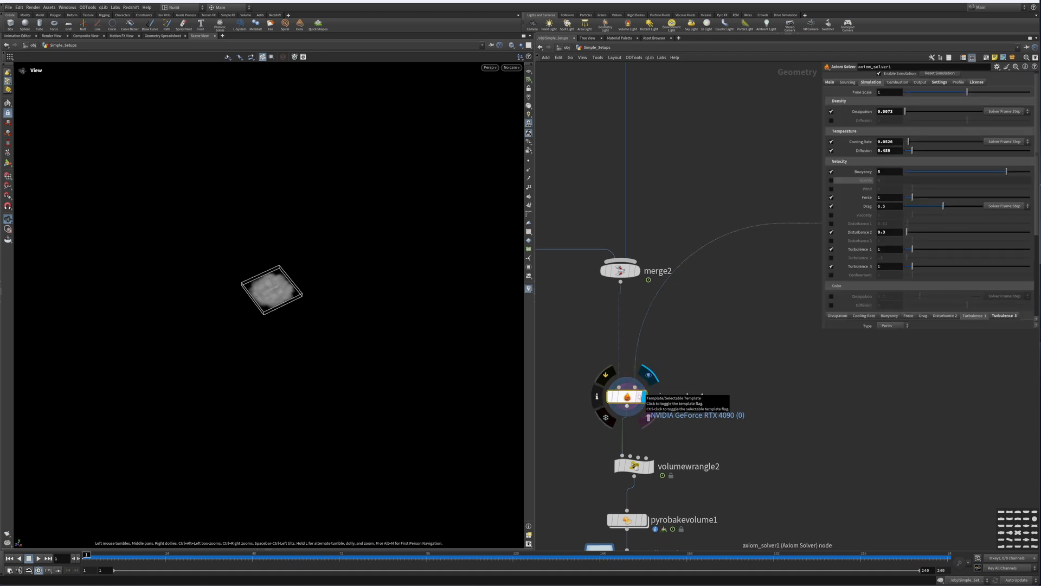
click(835, 83)
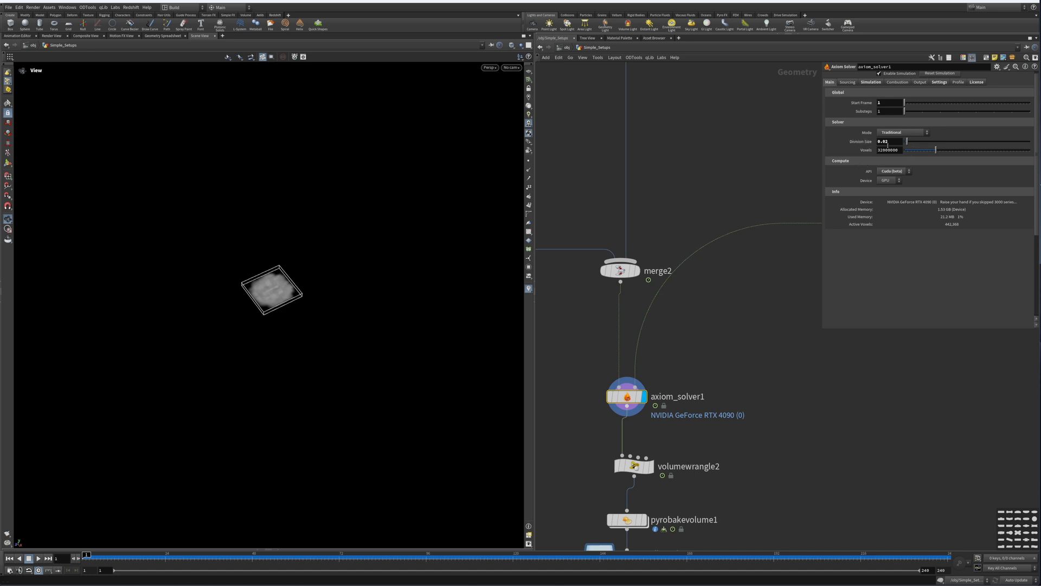
click(848, 83)
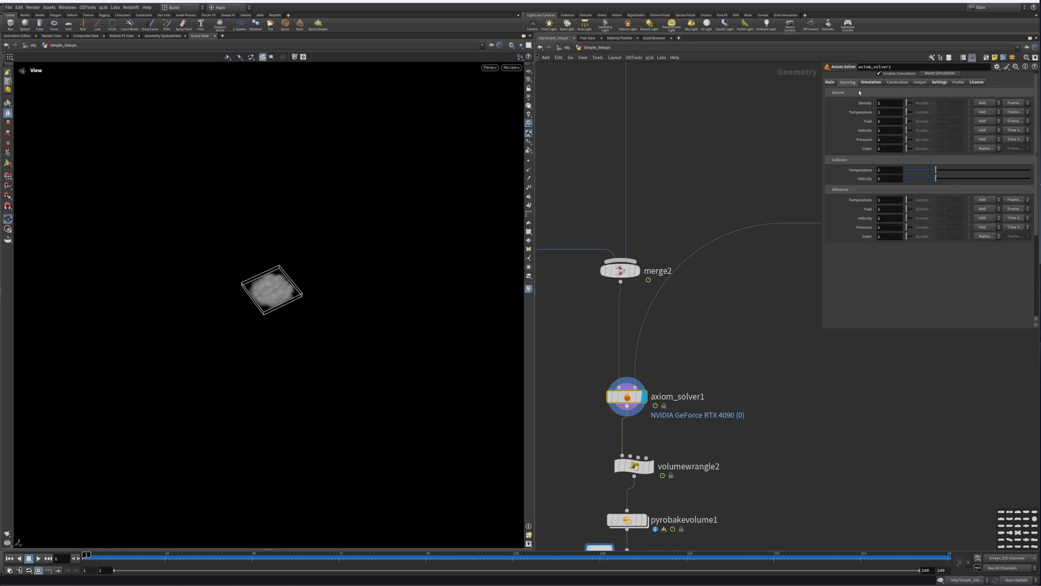
click(871, 82)
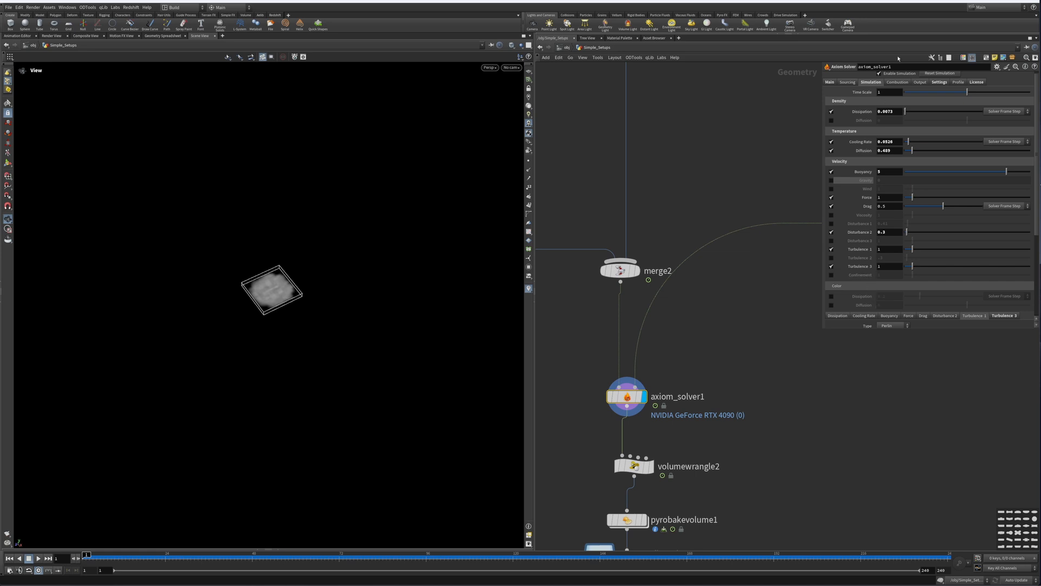
scroll(868, 311, down, 3)
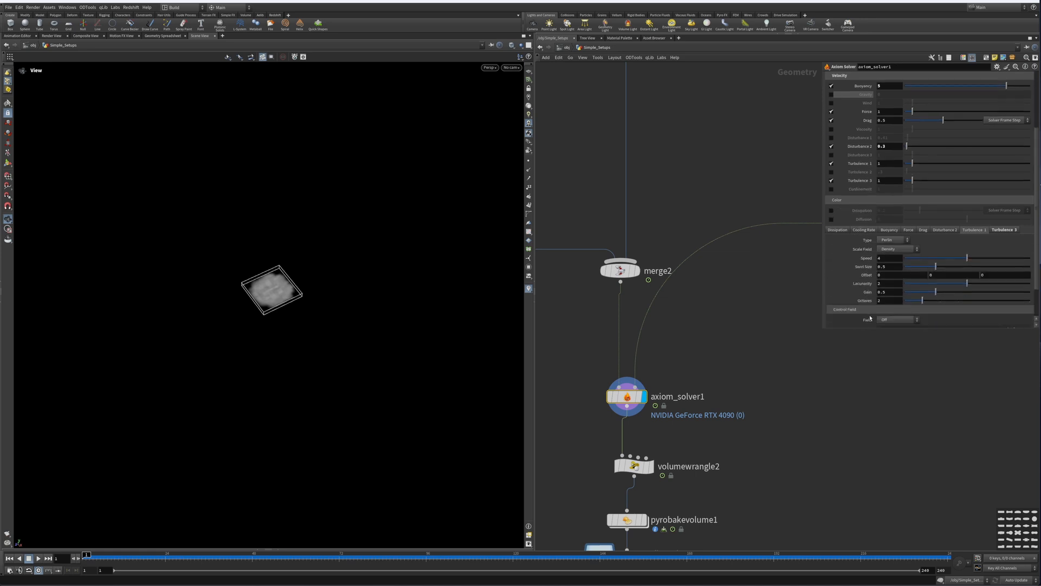
drag(854, 330, 855, 483)
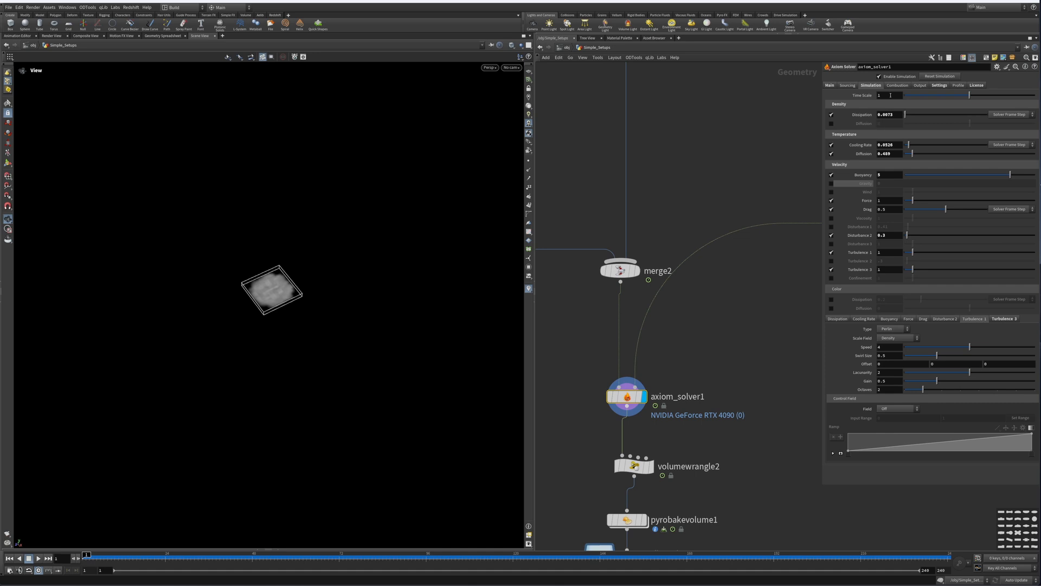
Step: Set axiom_solver1's Field Precision to 16-bit in the solver settings
click(923, 86)
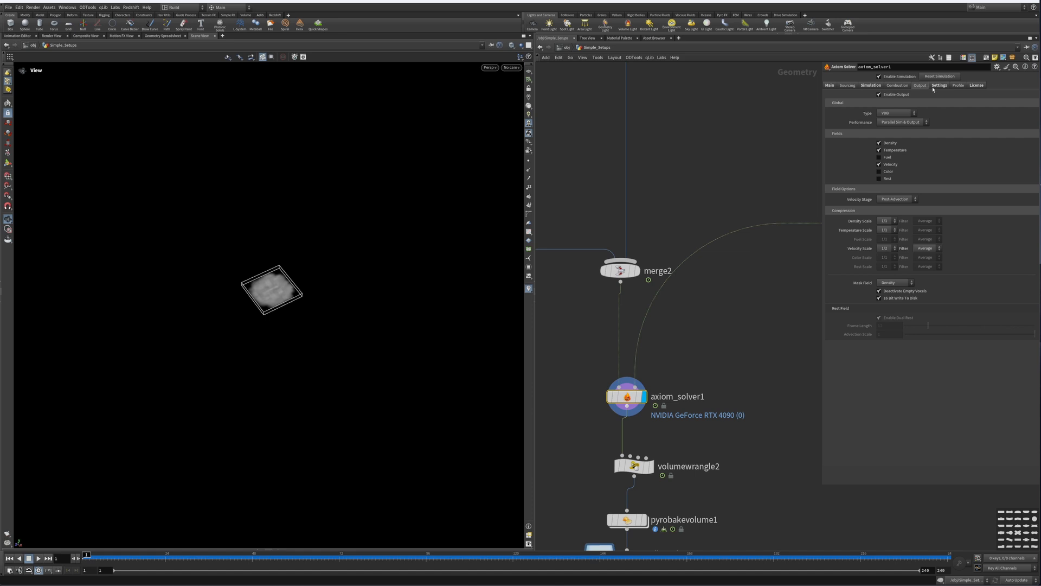
click(940, 86)
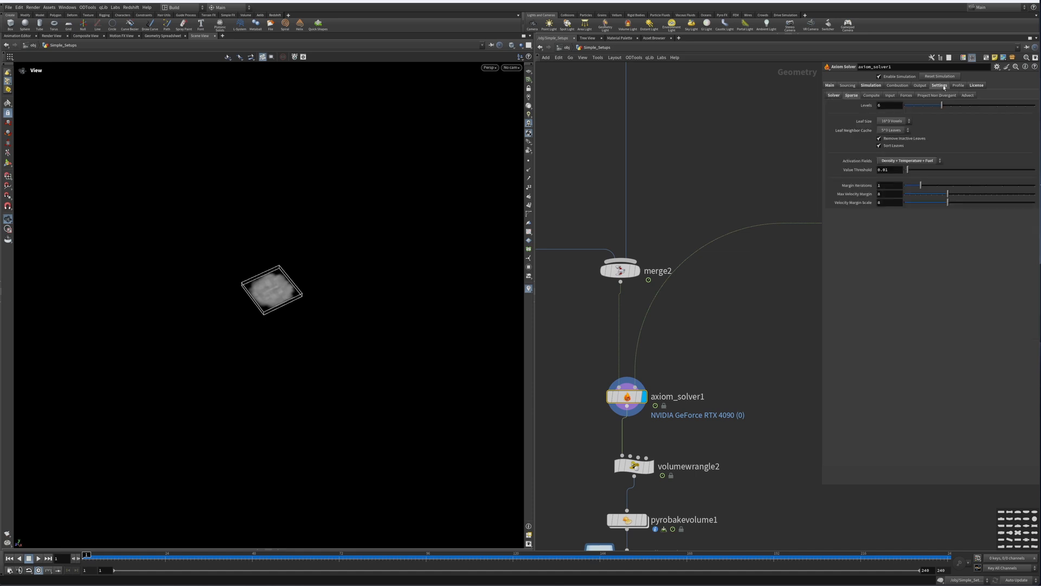
click(833, 97)
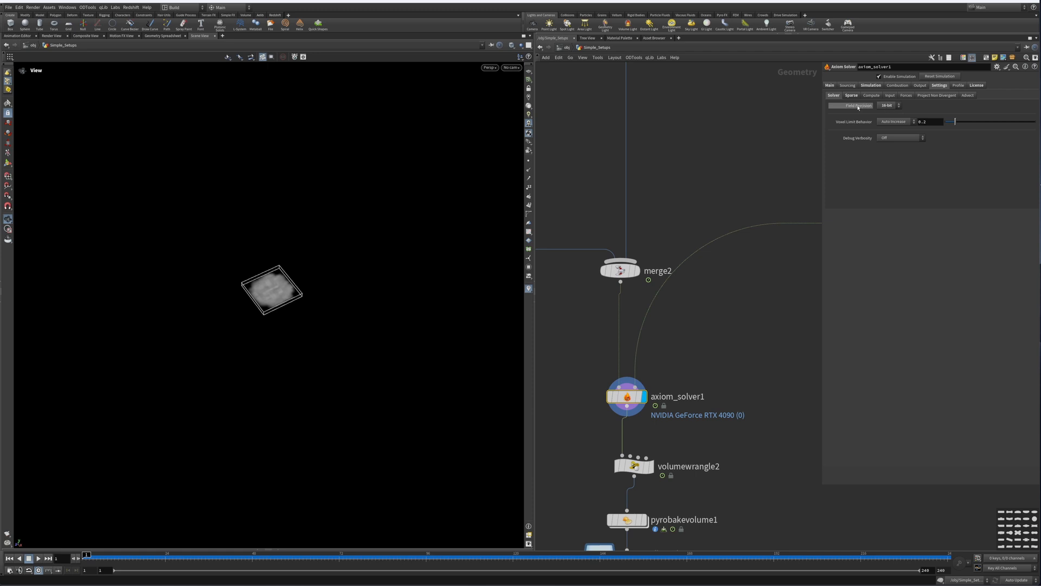
click(893, 108)
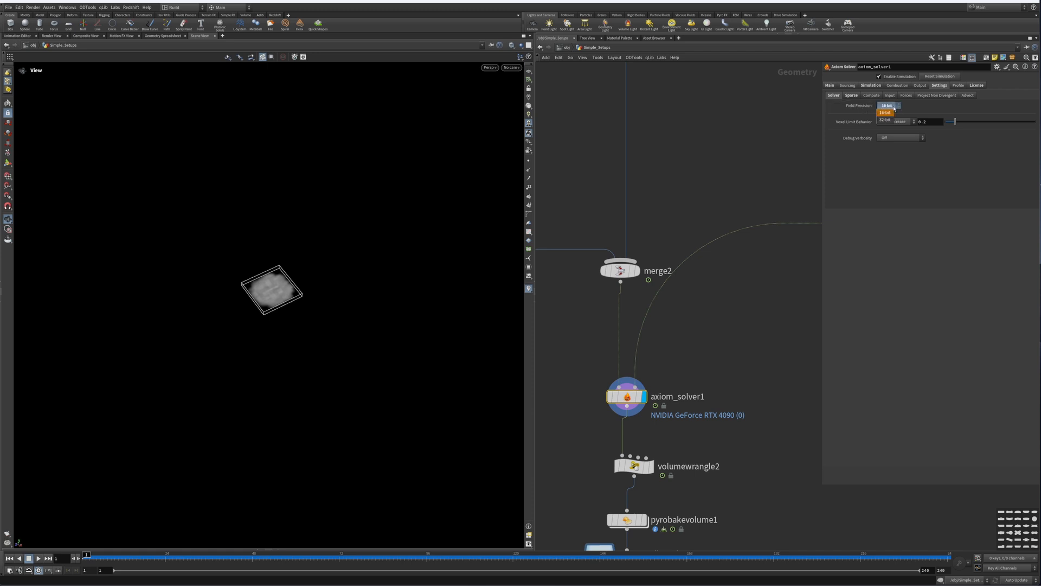
click(889, 113)
click(852, 96)
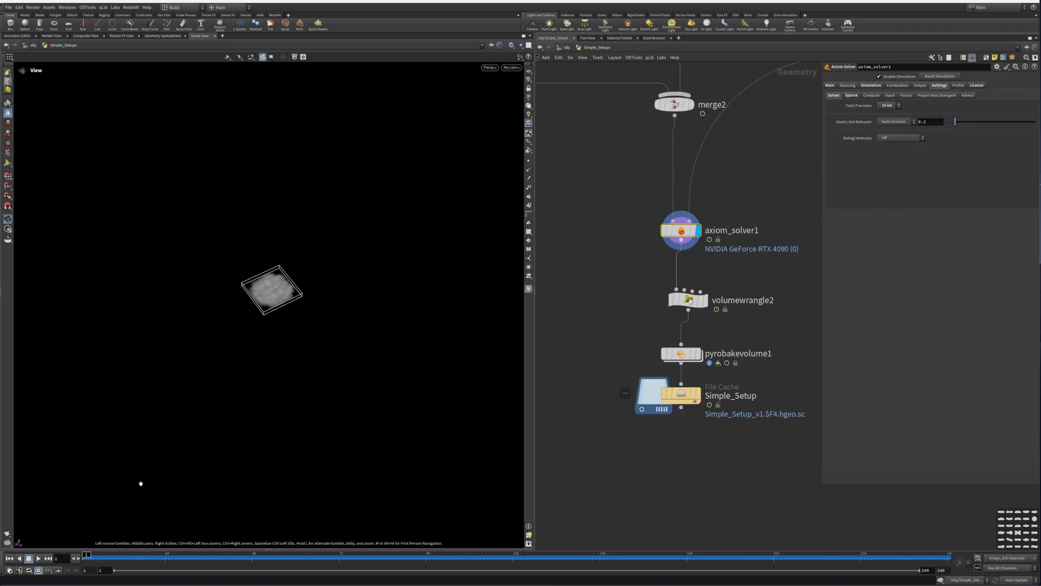
Step: Play the smoke simulation and orbit the viewport to review it
click(38, 559)
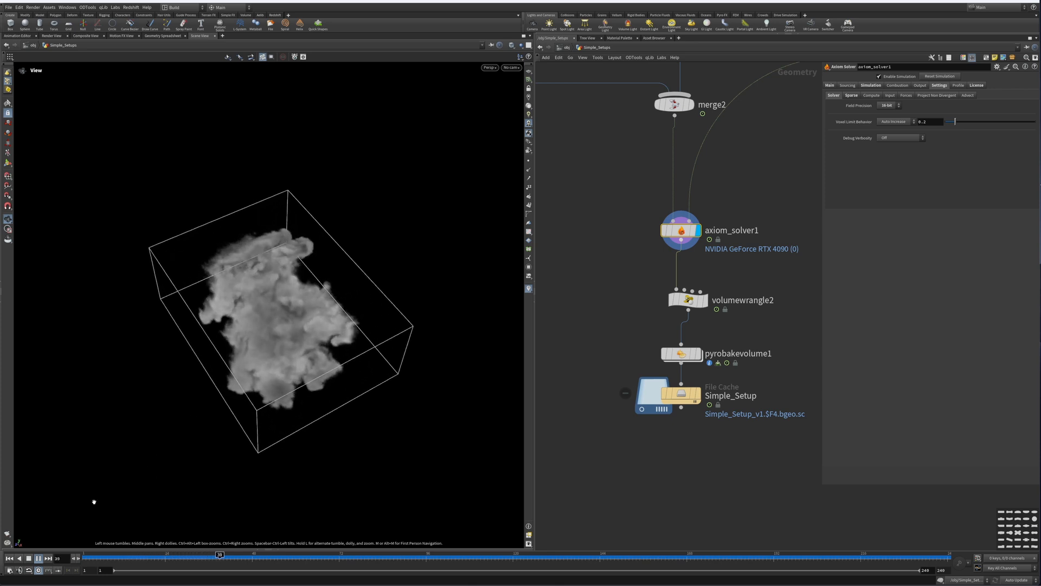
click(38, 558)
drag(201, 408, 286, 308)
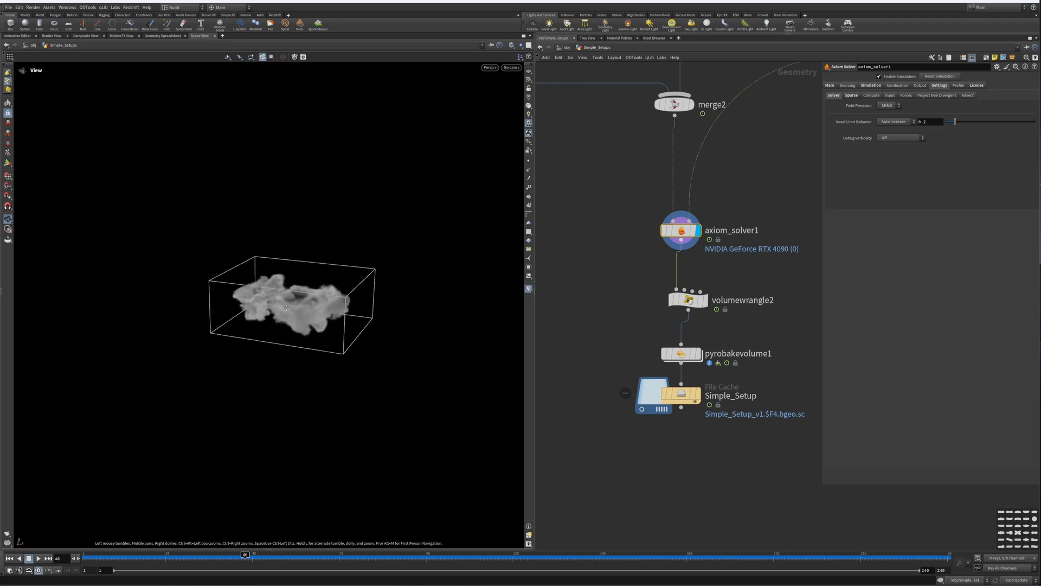
middle_drag(286, 308, 276, 345)
Step: Set switch1's Select Input to 1 to use the CollisionPlane, and rewind to the first frame
middle_drag(762, 140, 630, 302)
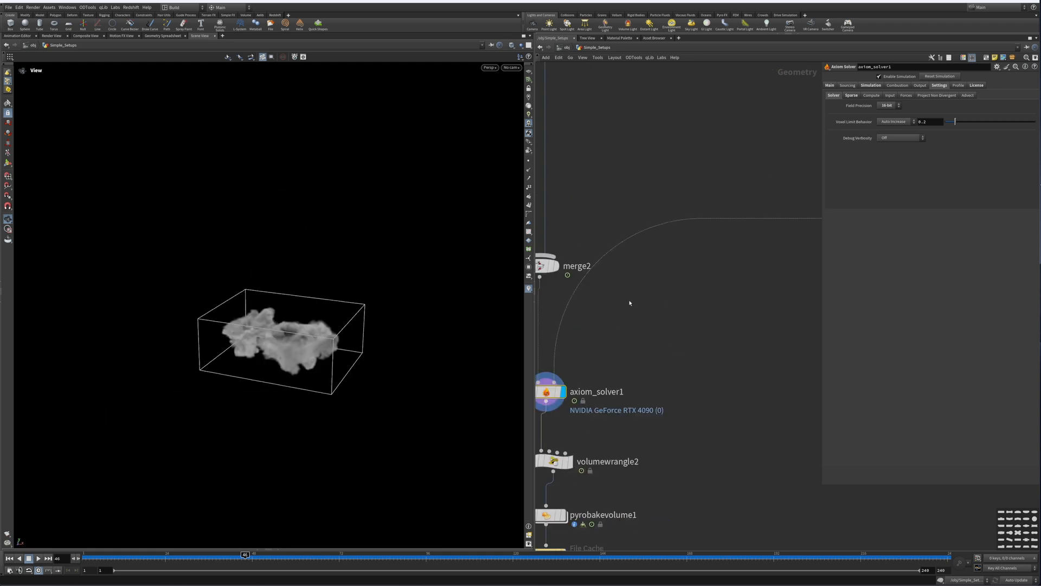
middle_drag(771, 239, 565, 316)
middle_drag(655, 254, 632, 383)
middle_drag(718, 265, 744, 288)
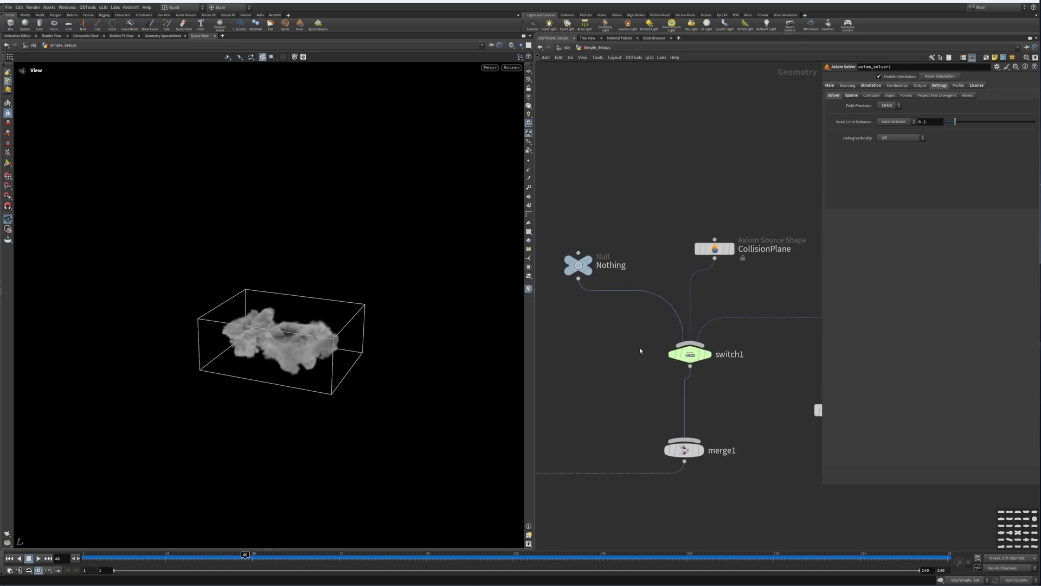
click(697, 356)
click(916, 77)
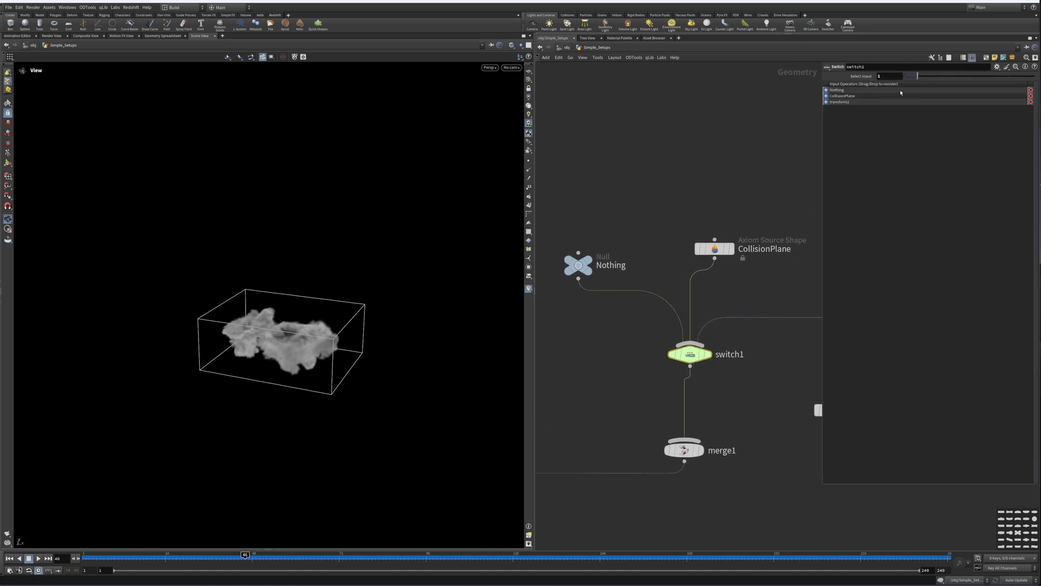
click(9, 559)
Step: Set the CollisionPlane source shape's Type to Collision
drag(675, 216, 790, 289)
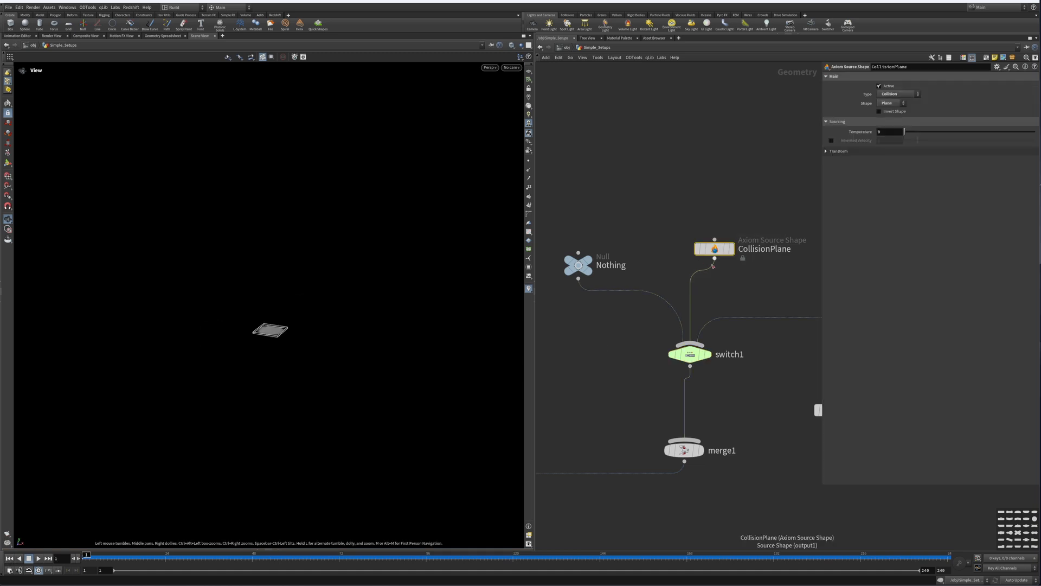
middle_drag(738, 289, 671, 275)
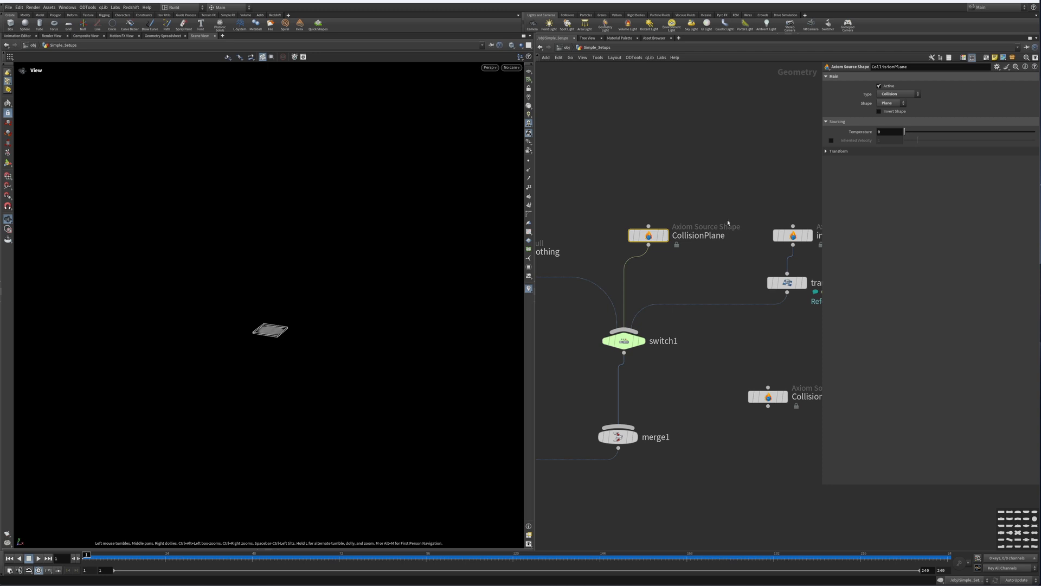
click(885, 95)
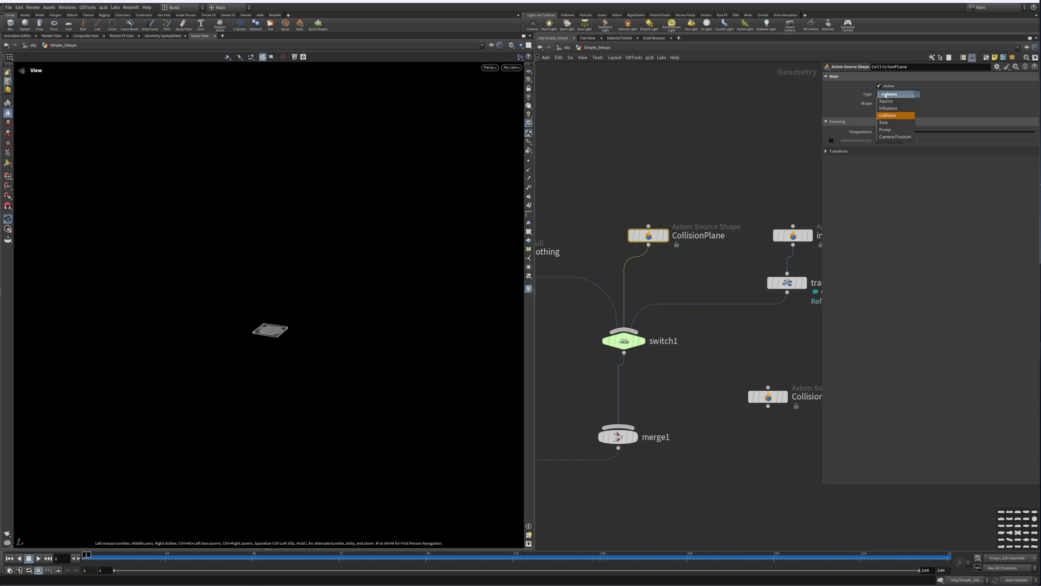
click(895, 115)
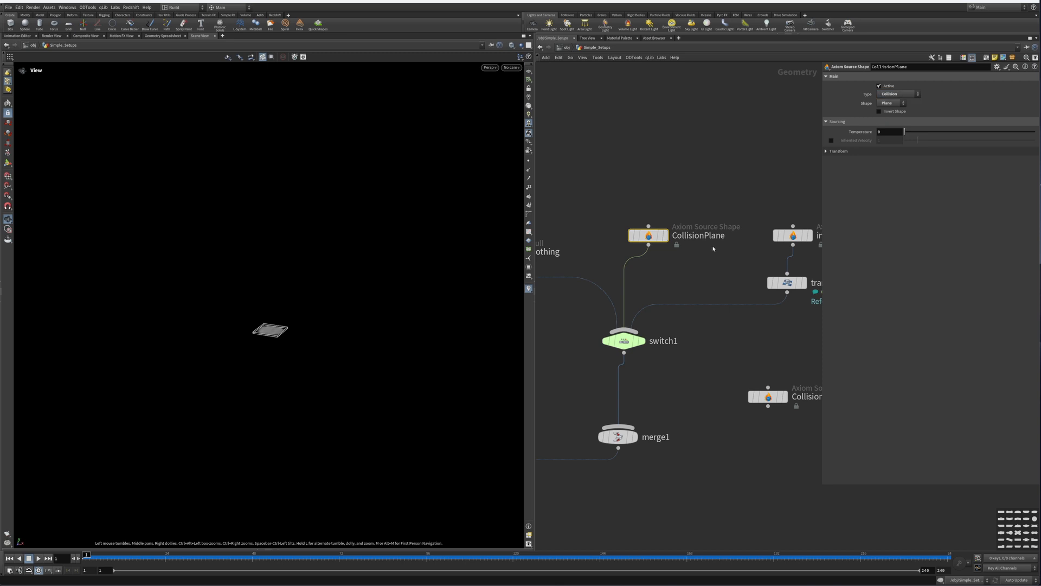
Step: Play the simulation and orbit the viewport to review the smoke against the collision plane
middle_drag(696, 271, 742, 185)
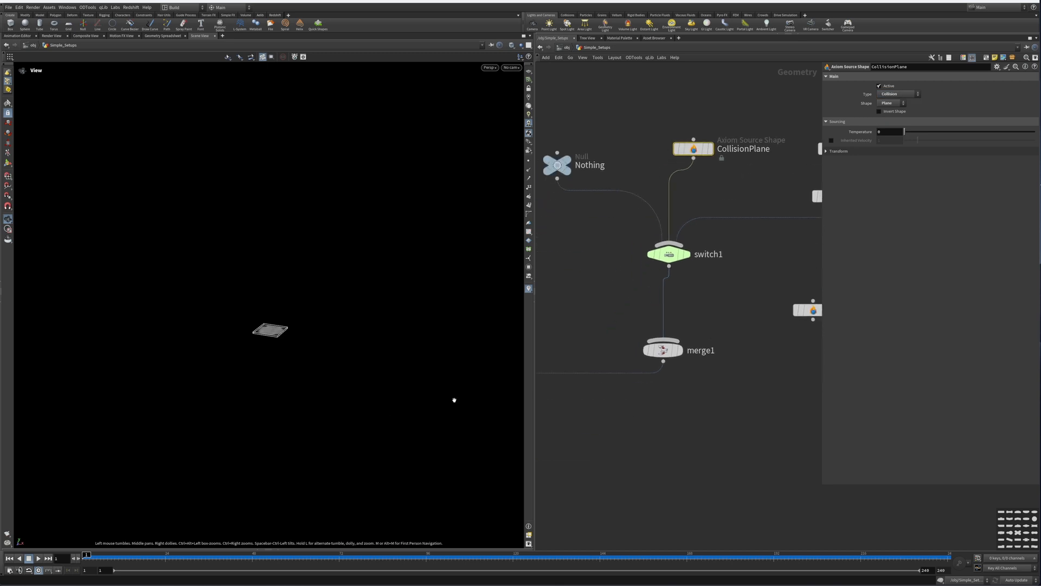
click(39, 558)
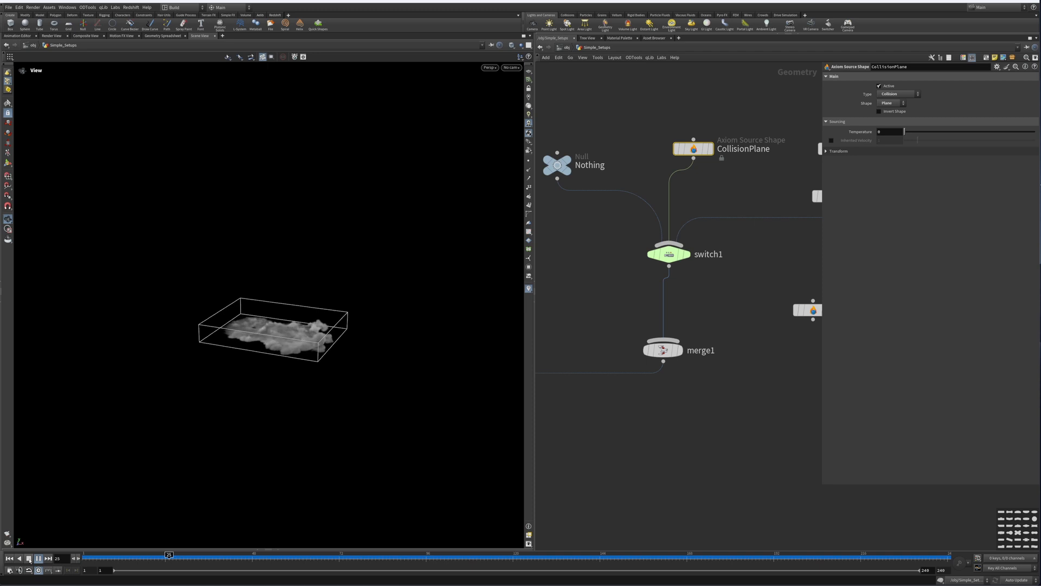
click(29, 559)
drag(320, 347, 312, 327)
Step: Open the influence source shape's settings and play the simulation to review its effect
middle_drag(748, 217, 674, 273)
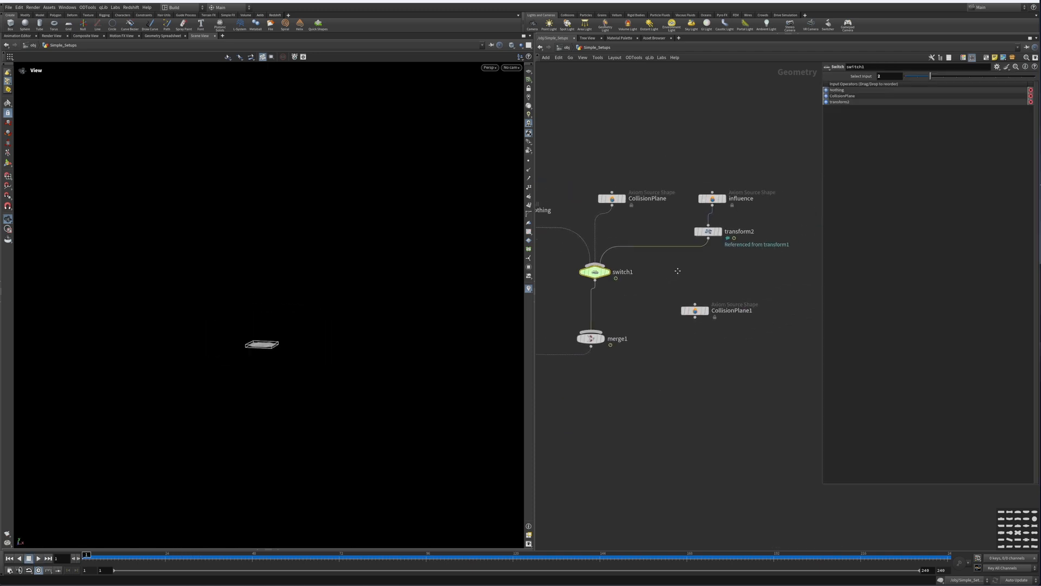
scroll(715, 240, up, 2)
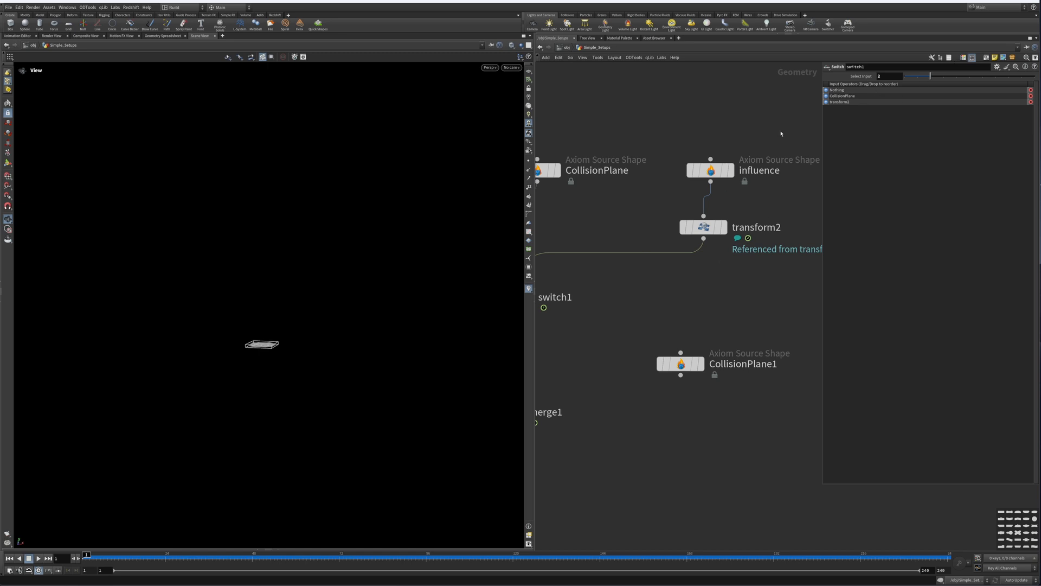
click(705, 172)
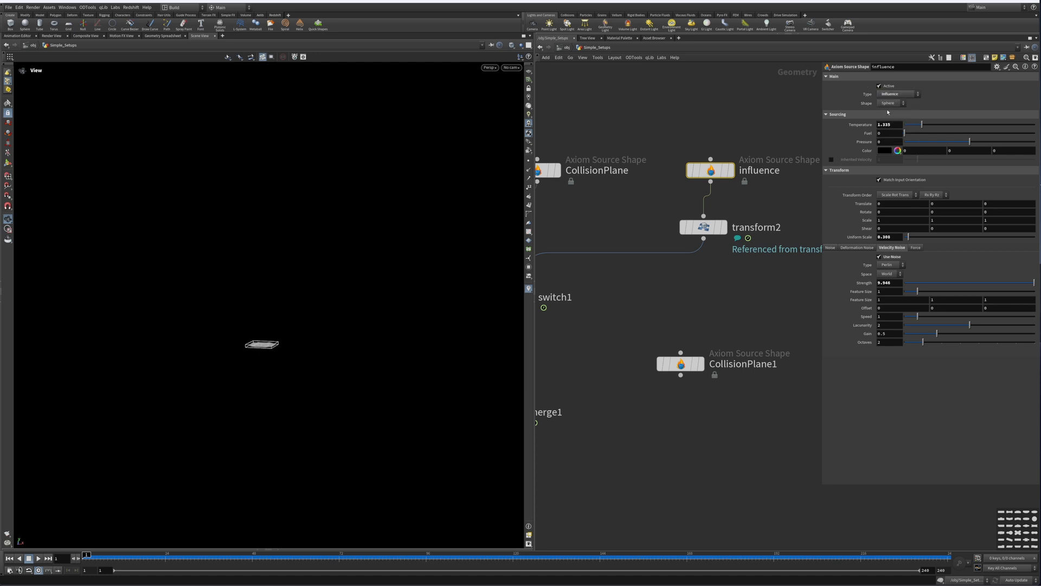
scroll(757, 297, down, 3)
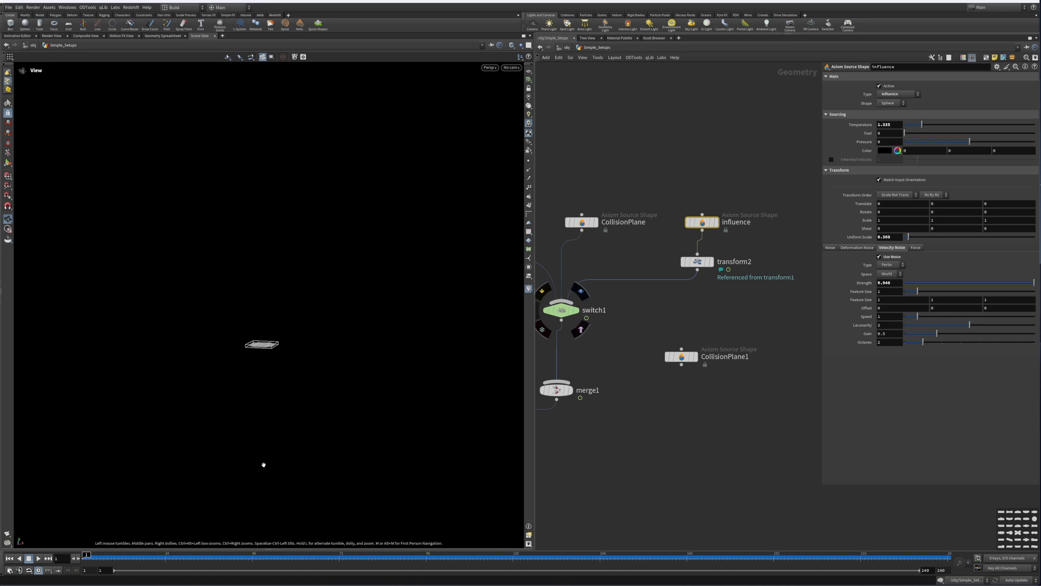
click(37, 558)
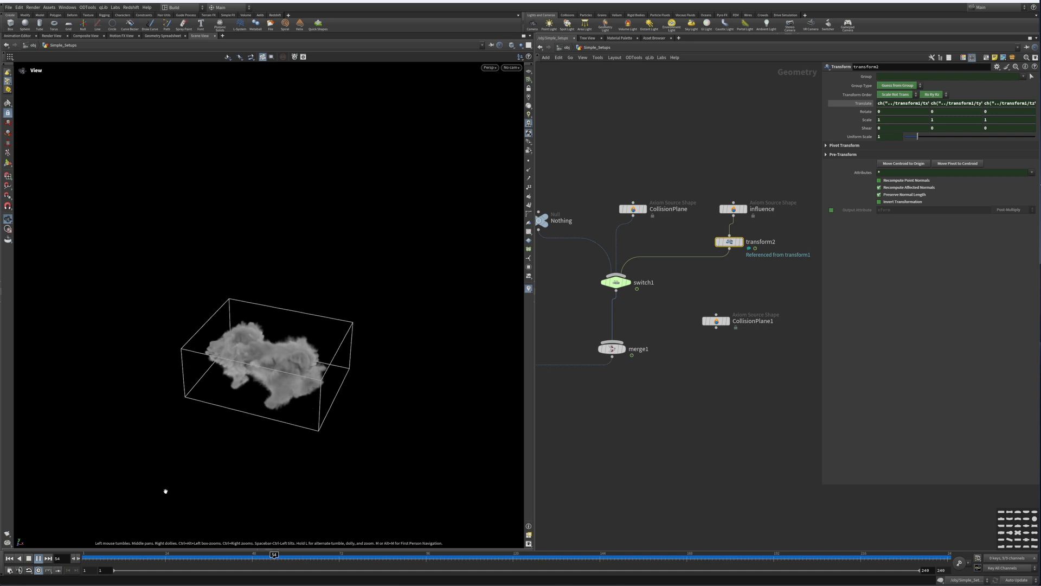
click(36, 558)
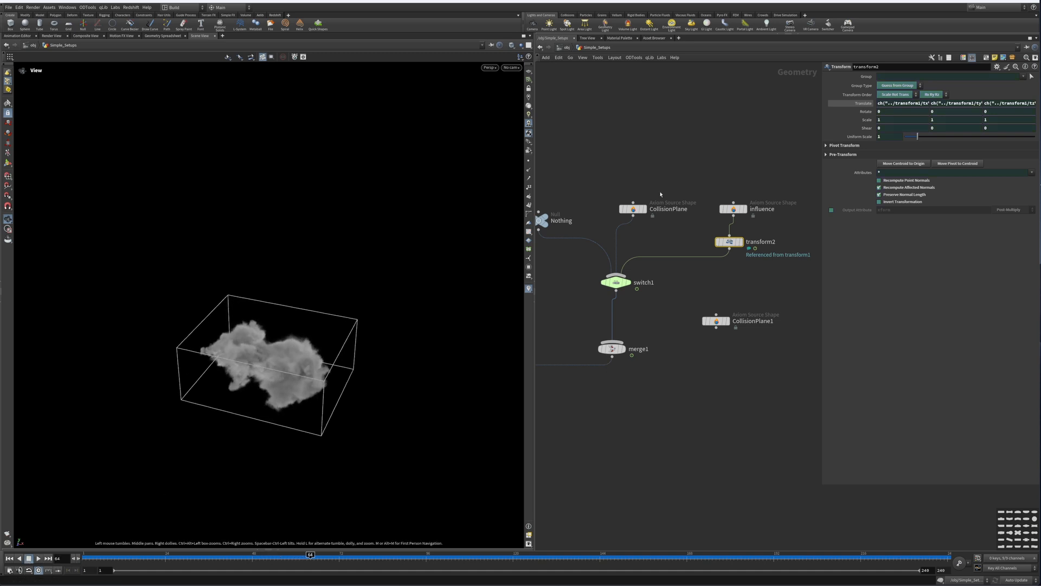
Step: Set the influence source shape's Type to Sink
drag(725, 223, 727, 219)
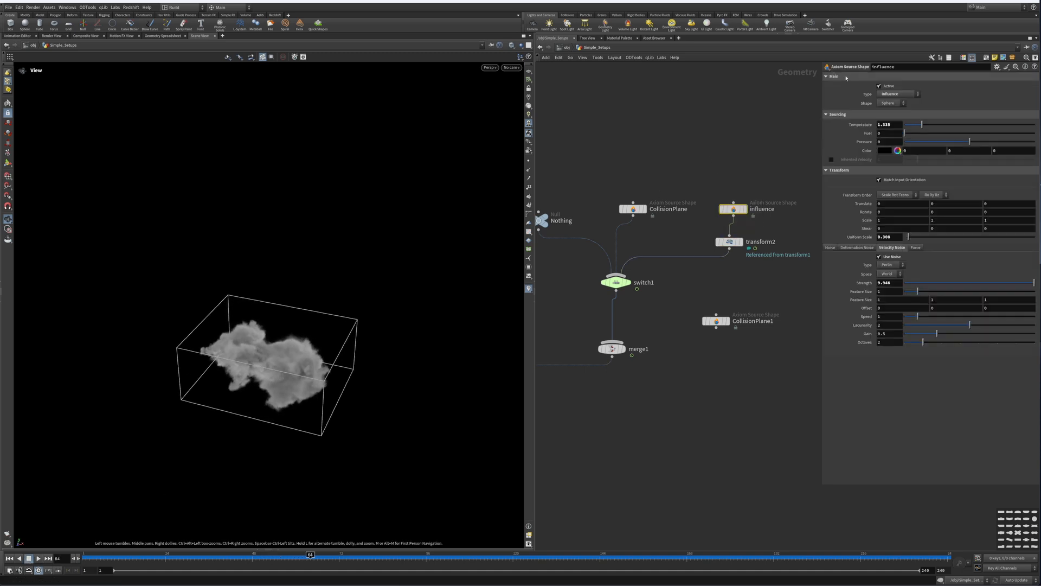
click(897, 94)
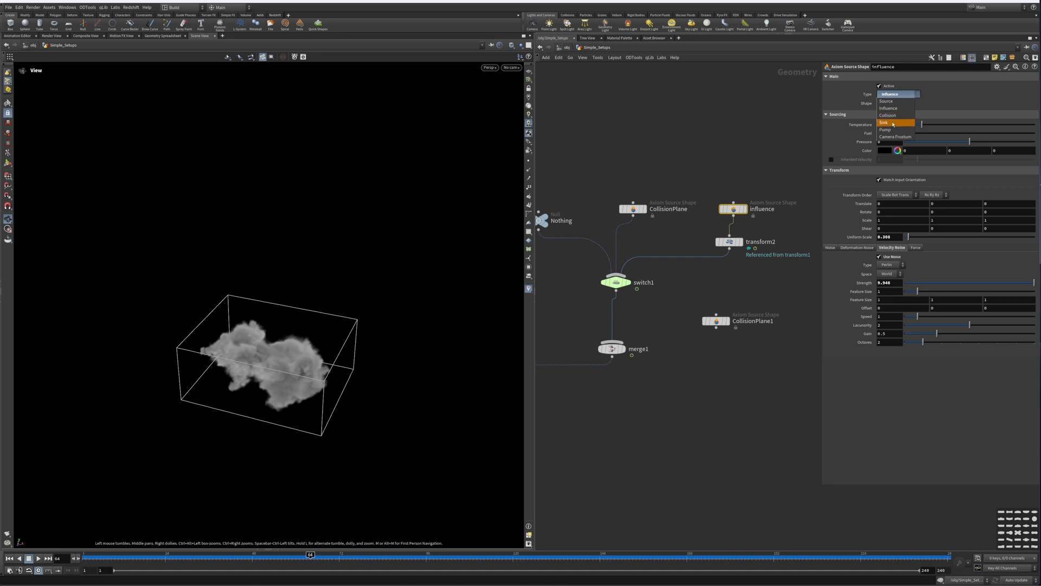
click(884, 122)
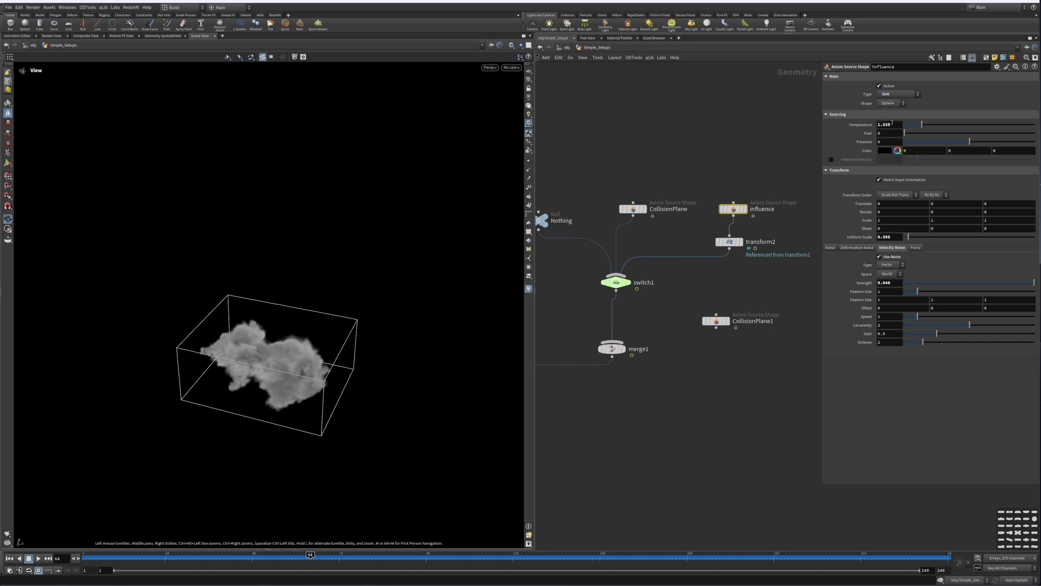
Step: Replay the simulation from the first frame to review the sink's effect, then rewind
click(9, 559)
click(38, 558)
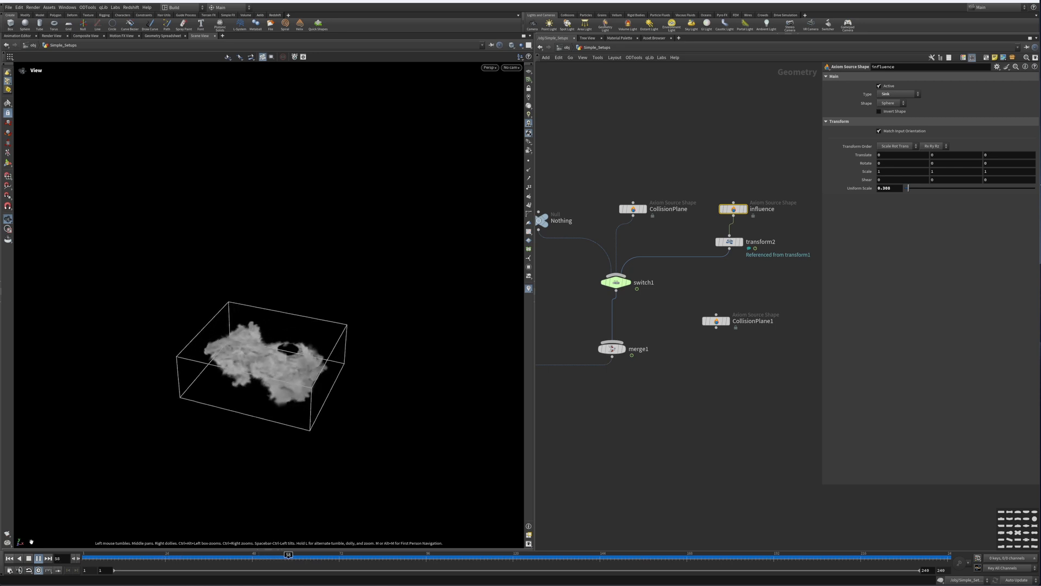
click(38, 558)
click(9, 559)
Step: Set switch1's Select Input to 0 to use the Nothing input
middle_drag(597, 277, 653, 263)
click(655, 264)
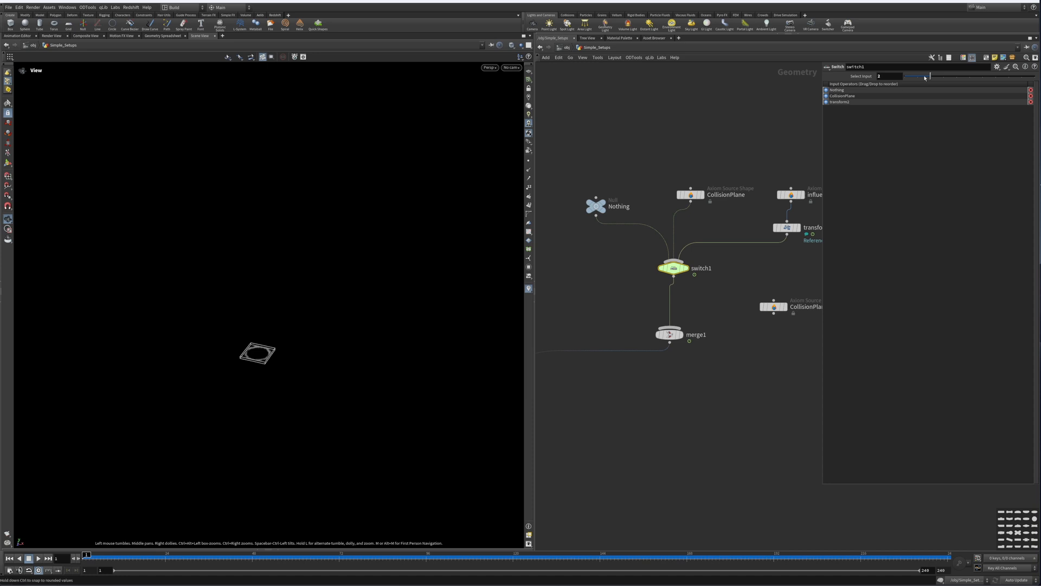
drag(929, 76, 903, 77)
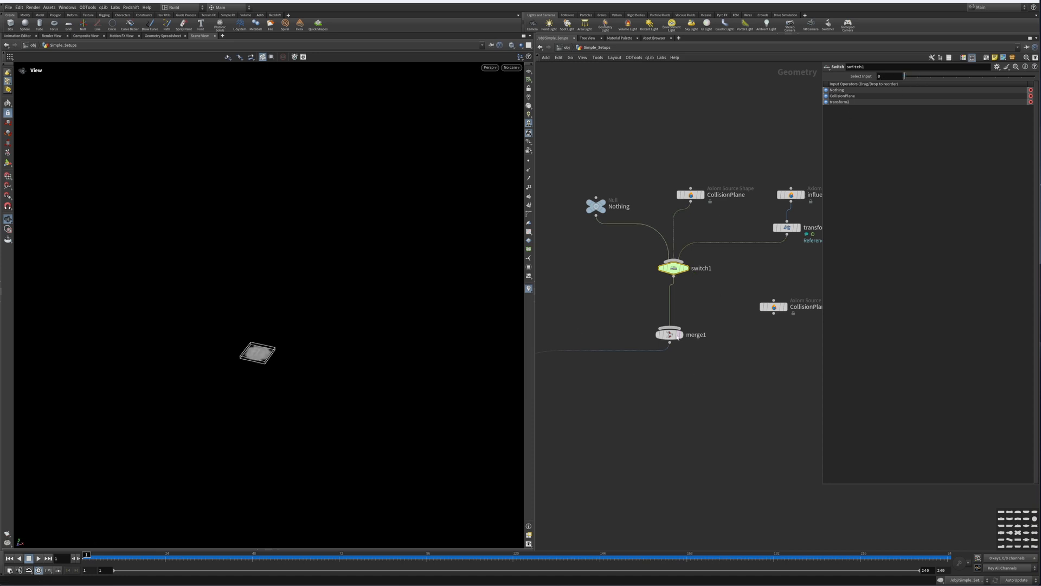
Step: Navigate the network to the rubber toy collision branch beside switch2
middle_drag(727, 320, 653, 276)
click(700, 263)
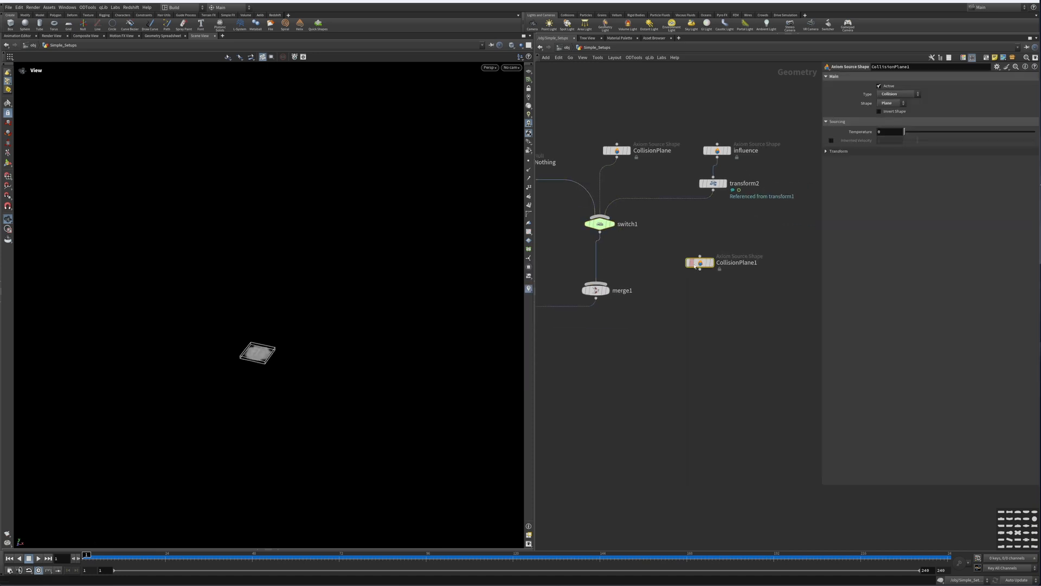
drag(700, 270, 596, 283)
middle_drag(610, 319, 715, 276)
middle_drag(649, 383, 767, 358)
middle_drag(618, 298, 759, 429)
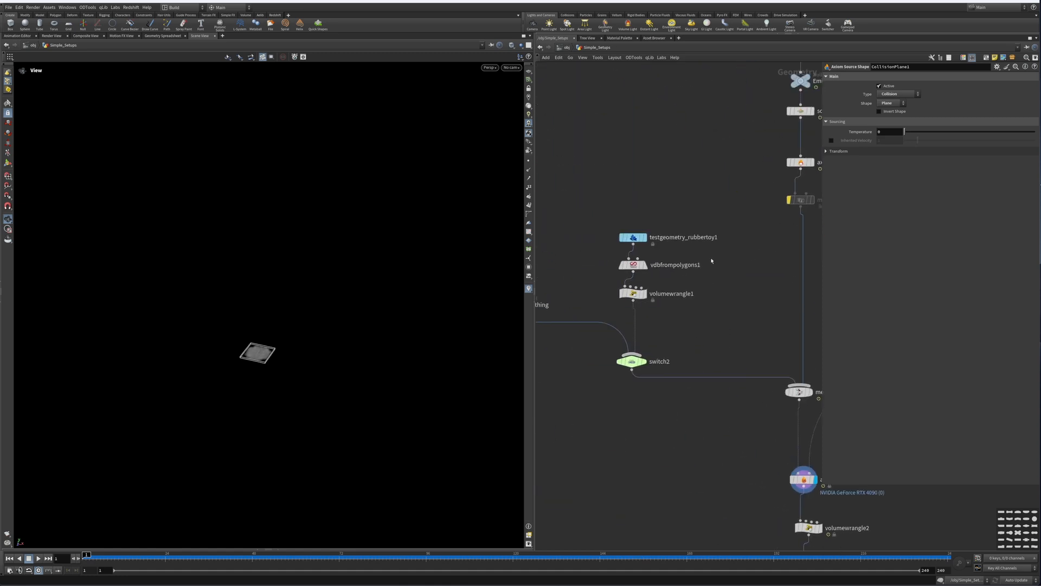
middle_drag(606, 251, 646, 257)
scroll(679, 242, up, 3)
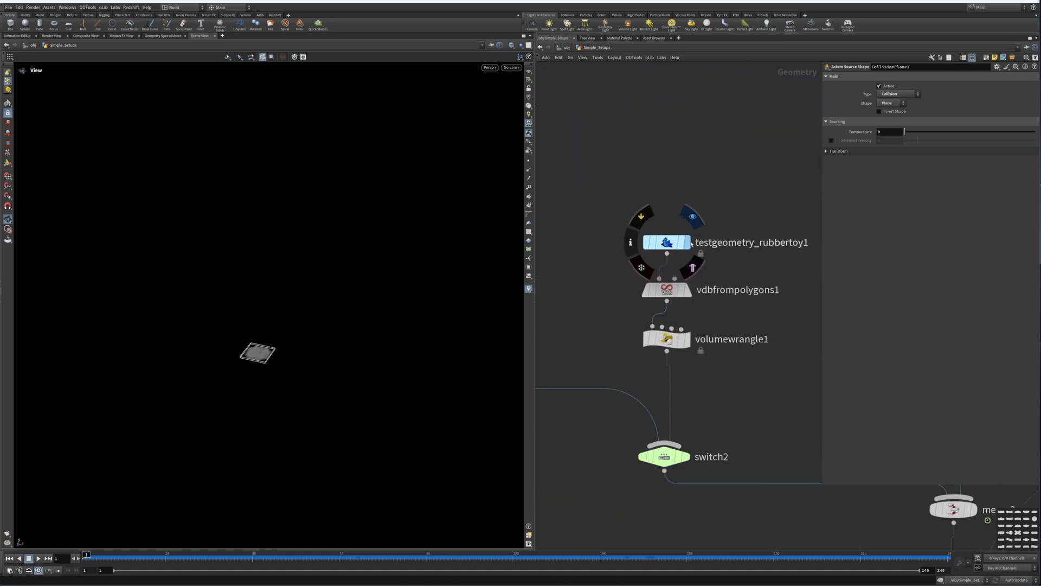
Step: Display the testgeometry_rubbertoy1 node in the viewport and select the nodes below it
click(685, 243)
middle_drag(689, 315, 658, 213)
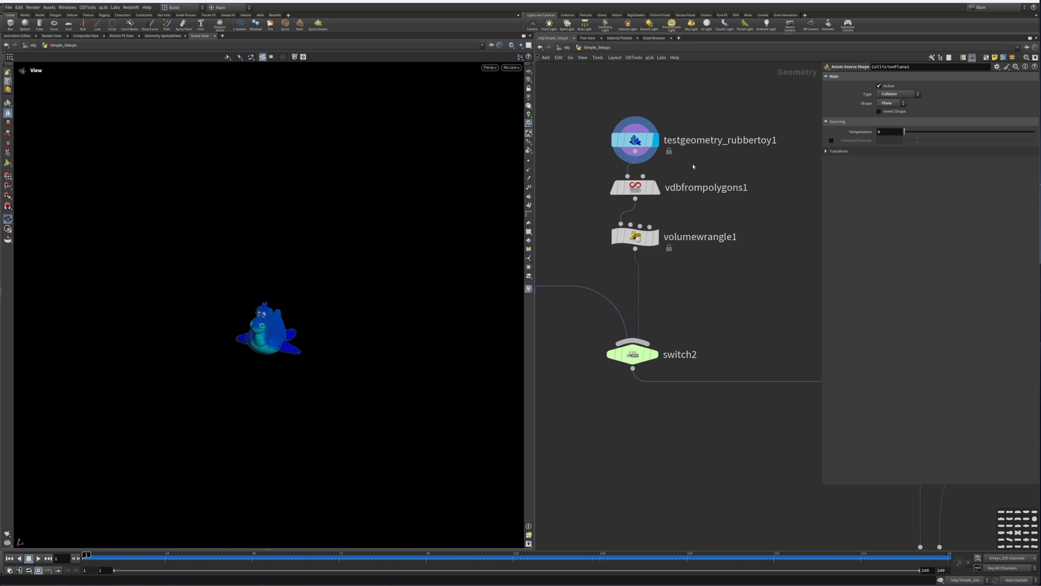
scroll(663, 316, down, 6)
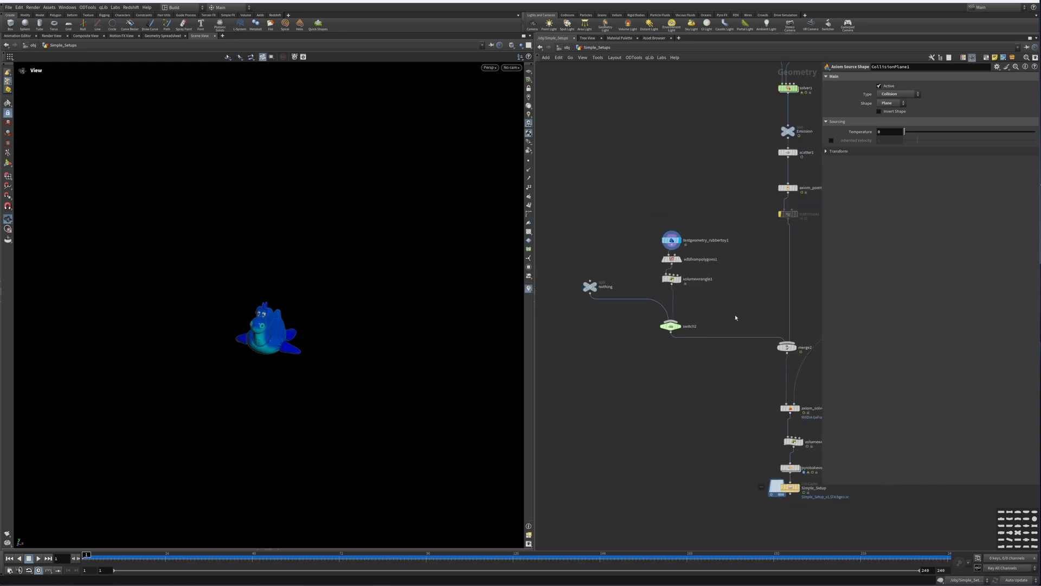
scroll(705, 304, up, 5)
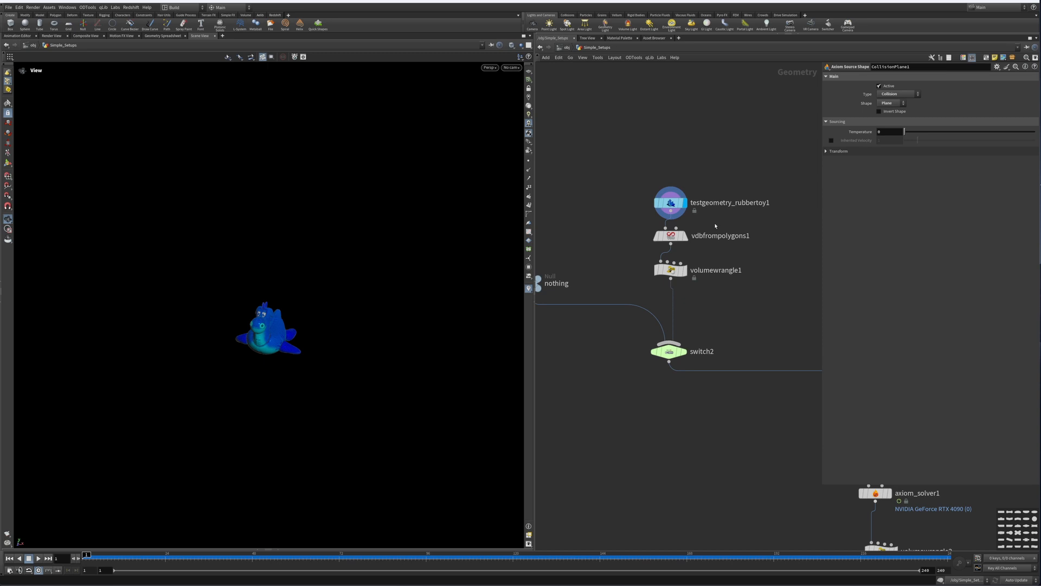
drag(691, 180, 634, 217)
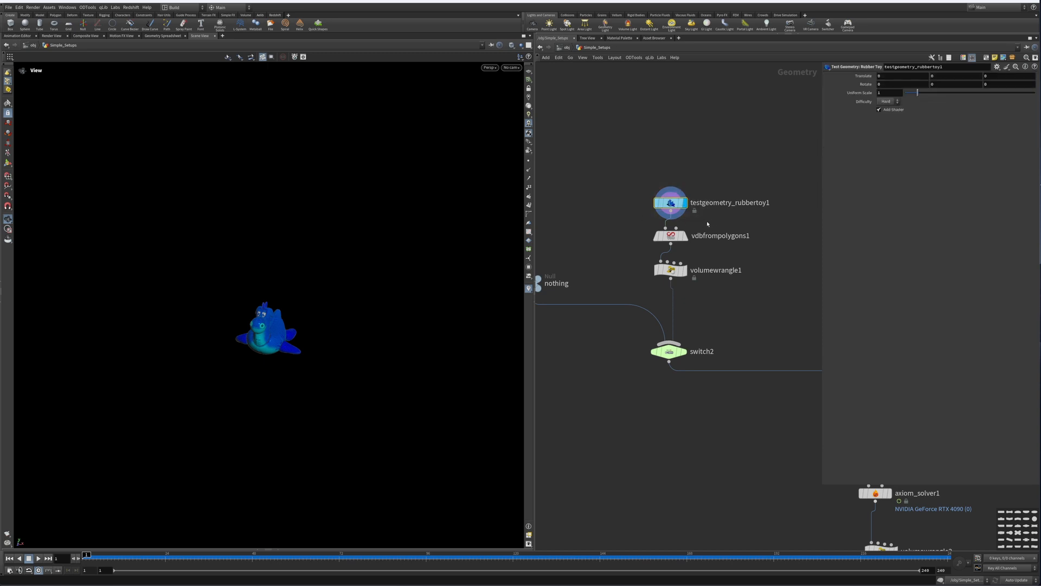
drag(708, 223, 639, 255)
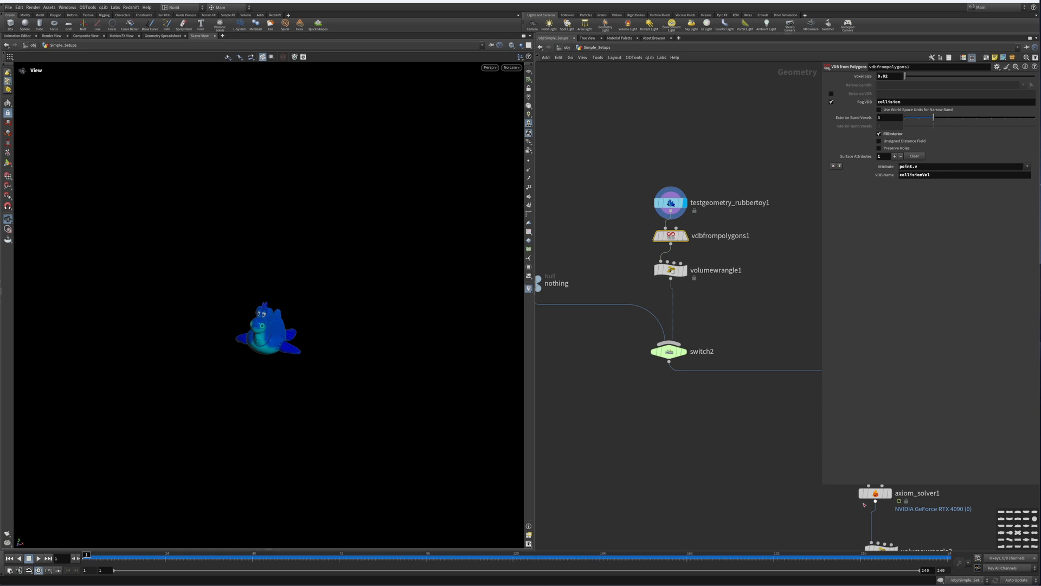
Step: Open axiom_solver1's Main settings
middle_drag(865, 504, 738, 480)
click(747, 469)
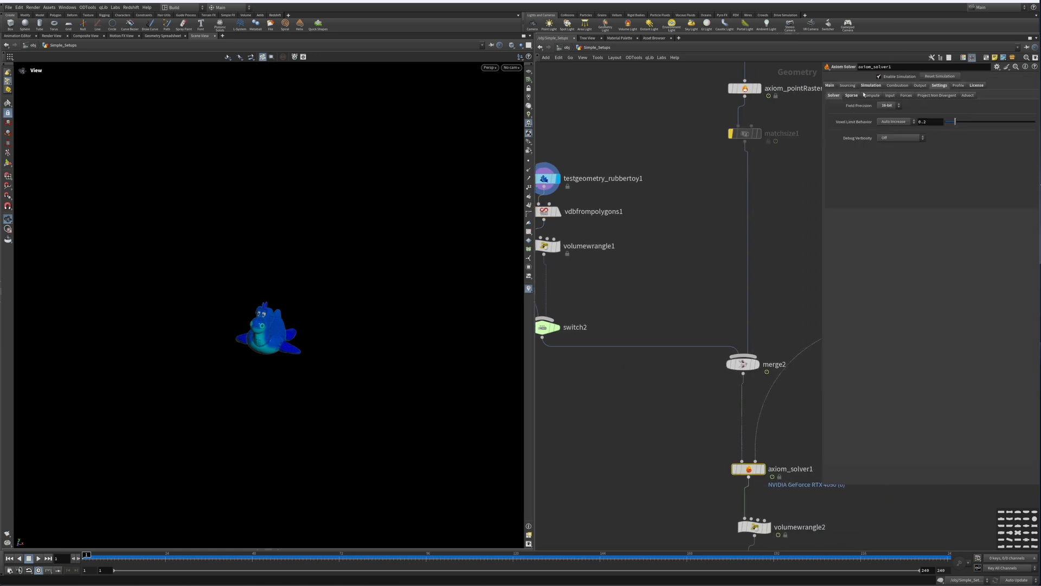
click(830, 86)
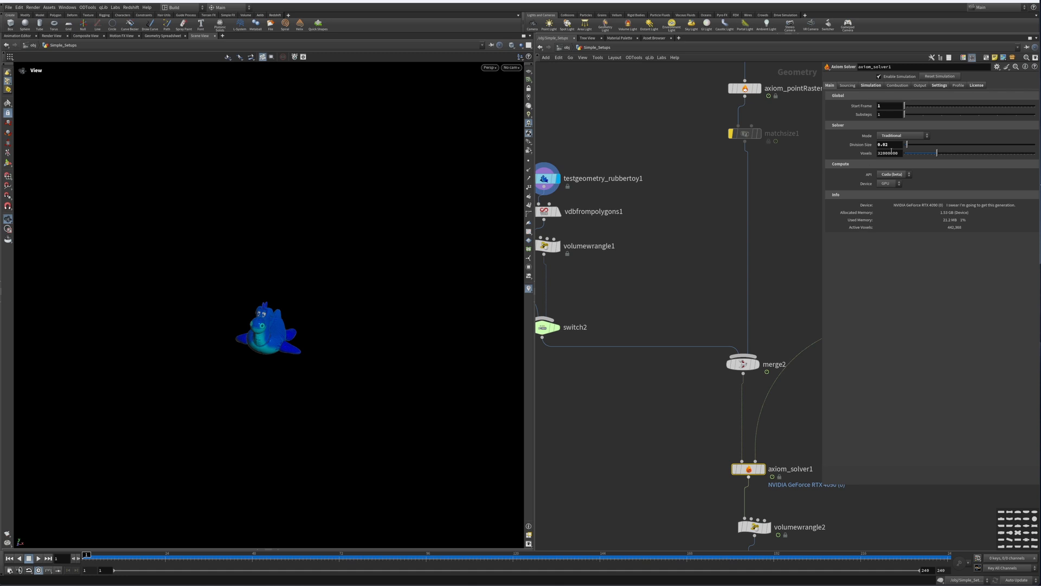
Step: Examine vdbfrompolygons1's settings, including its collisionVel VDB name
middle_drag(606, 156, 744, 193)
click(668, 249)
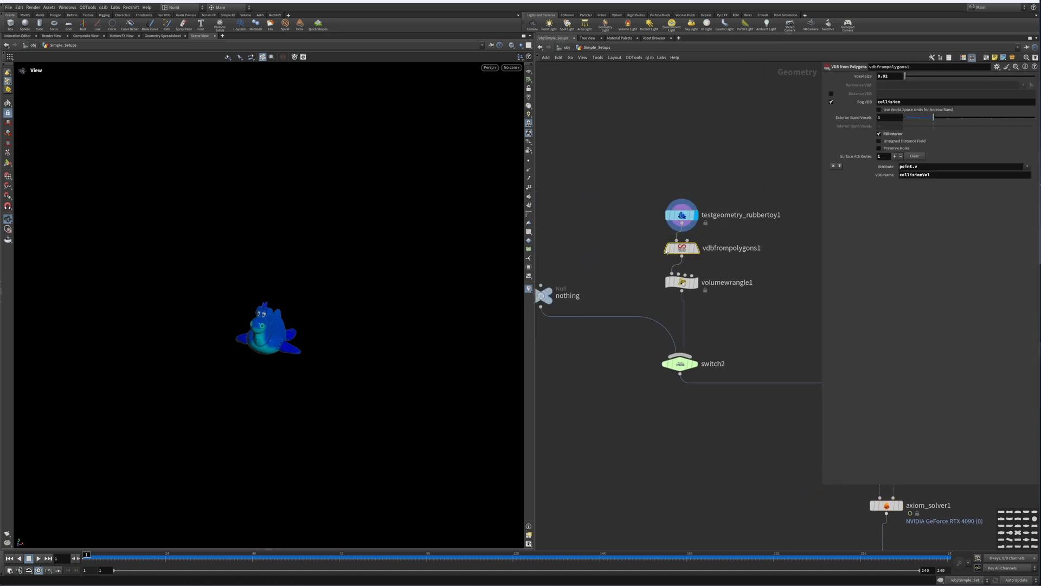
mouse_move(692, 247)
mouse_move(845, 104)
click(928, 169)
drag(942, 175, 890, 177)
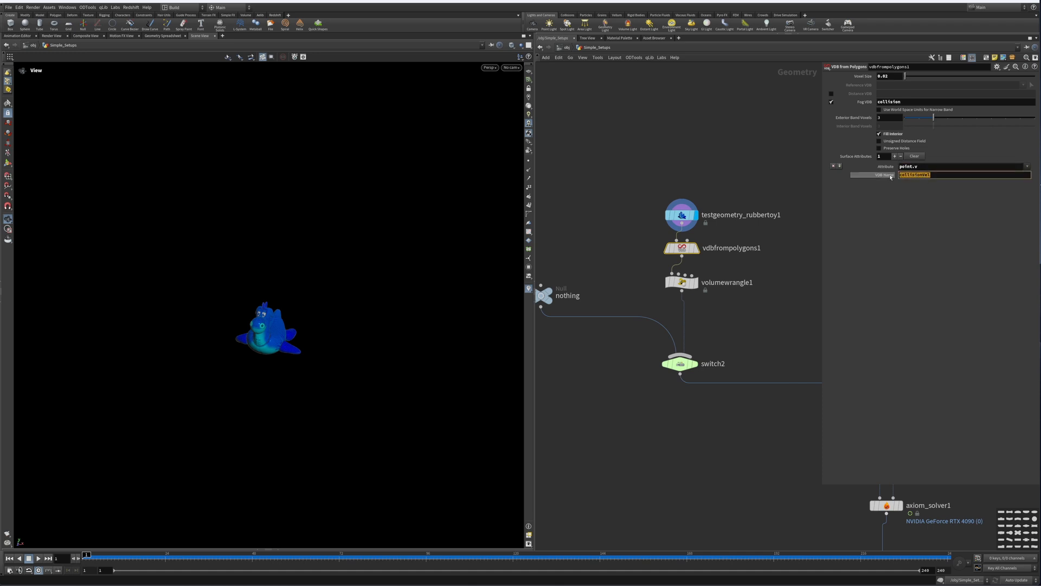
click(921, 185)
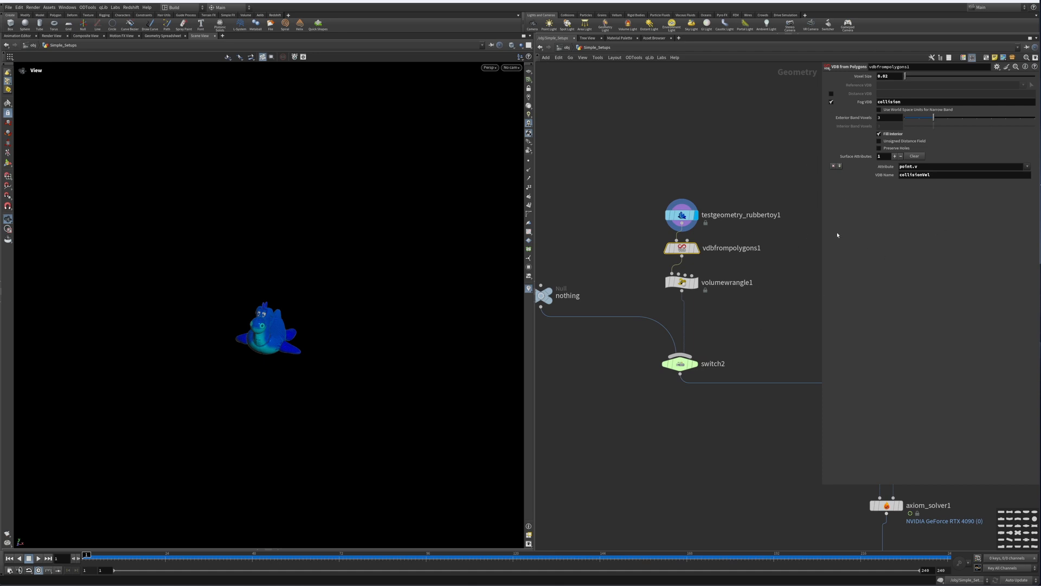
Step: Display the vdbfrompolygons1 output and orbit the viewport to inspect the collision volume
middle_drag(793, 331, 744, 283)
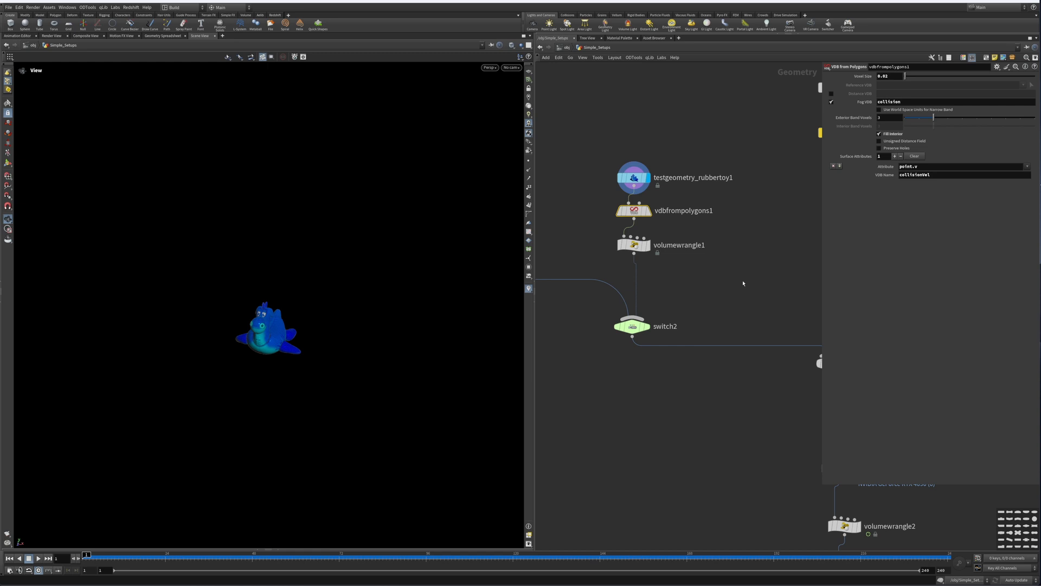
scroll(716, 299, down, 5)
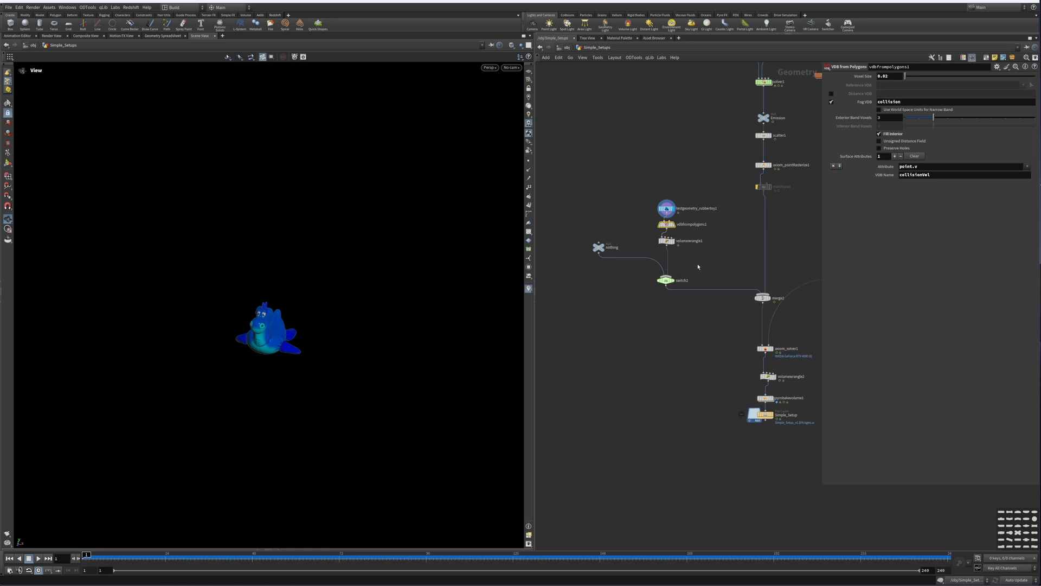
middle_drag(683, 288, 675, 222)
middle_drag(734, 290, 758, 267)
scroll(714, 301, up, 4)
click(697, 291)
middle_drag(652, 264, 716, 317)
middle_drag(605, 175, 726, 308)
click(686, 216)
drag(718, 203, 641, 230)
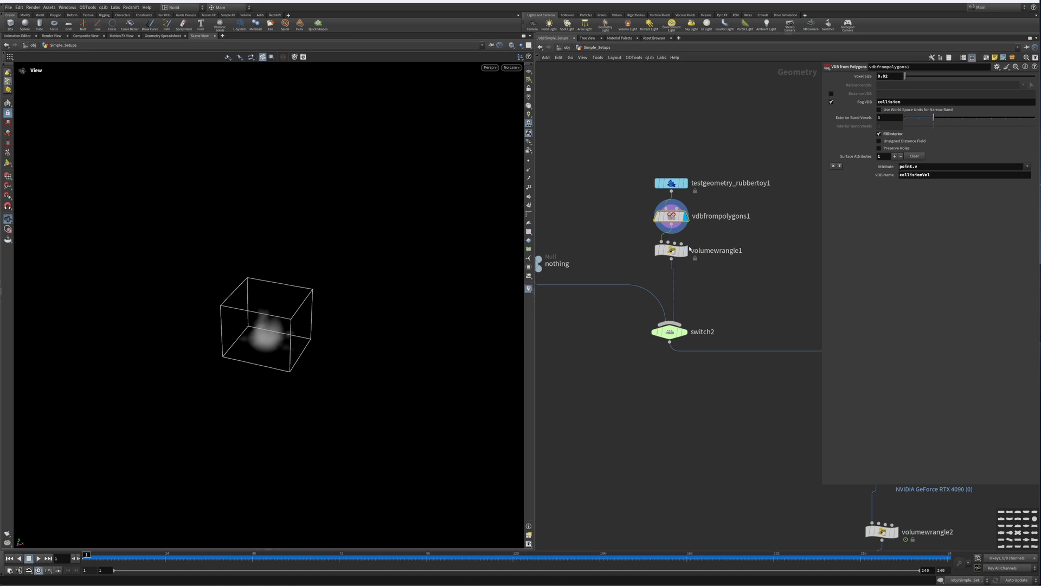
drag(222, 321, 272, 309)
right_drag(218, 328, 423, 287)
middle_drag(215, 372, 239, 324)
right_drag(239, 324, 397, 304)
Step: Examine the VEX code in volumewrangle1
drag(700, 233, 635, 276)
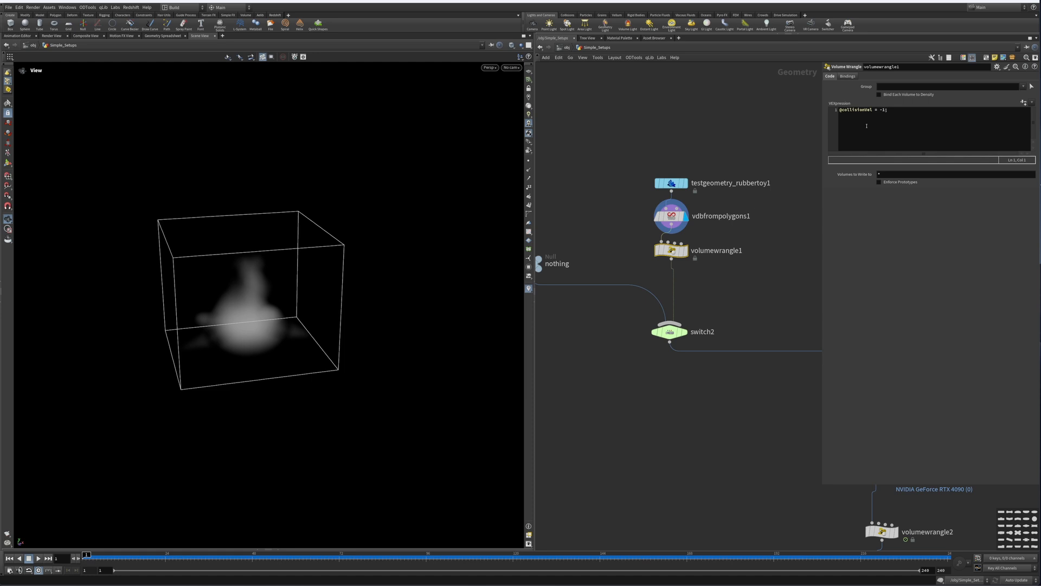
drag(723, 206, 680, 253)
double_click(928, 175)
Step: Display axiom_solver1 and play the simulation
middle_drag(674, 264, 708, 205)
scroll(747, 223, down, 5)
middle_drag(762, 222, 709, 229)
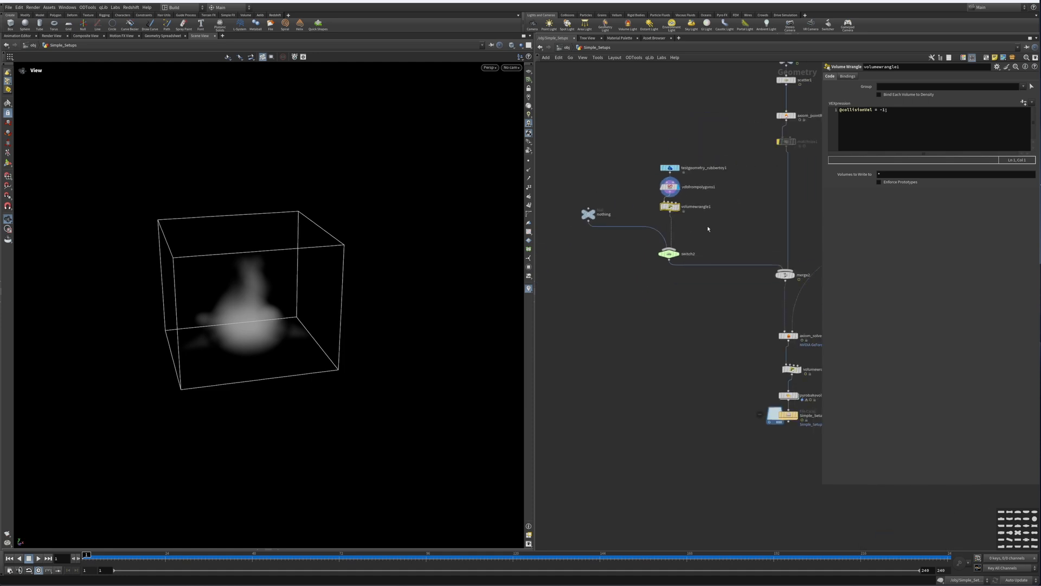
middle_drag(737, 220, 661, 201)
scroll(766, 390, up, 5)
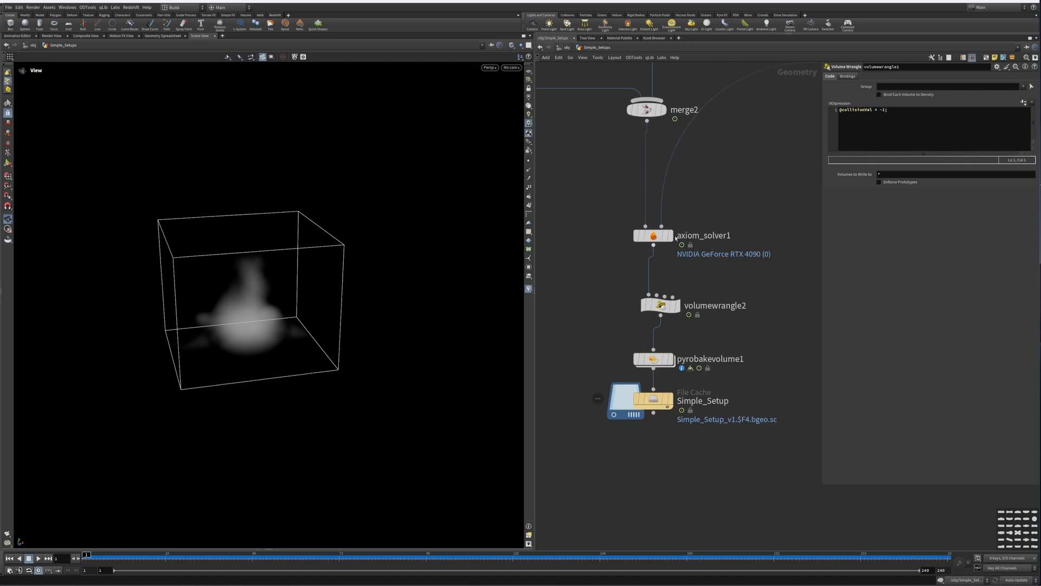
click(671, 235)
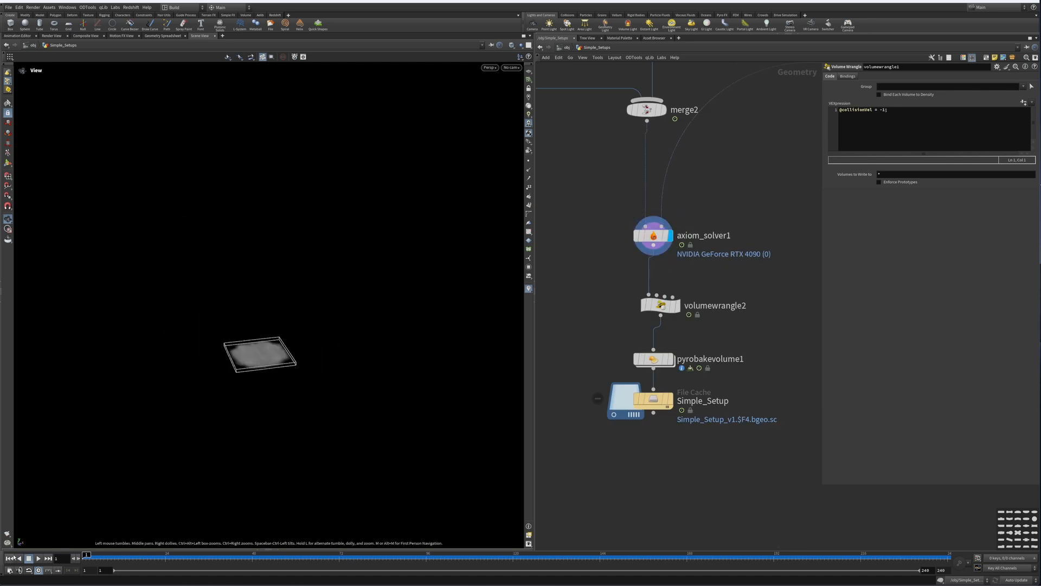
click(38, 558)
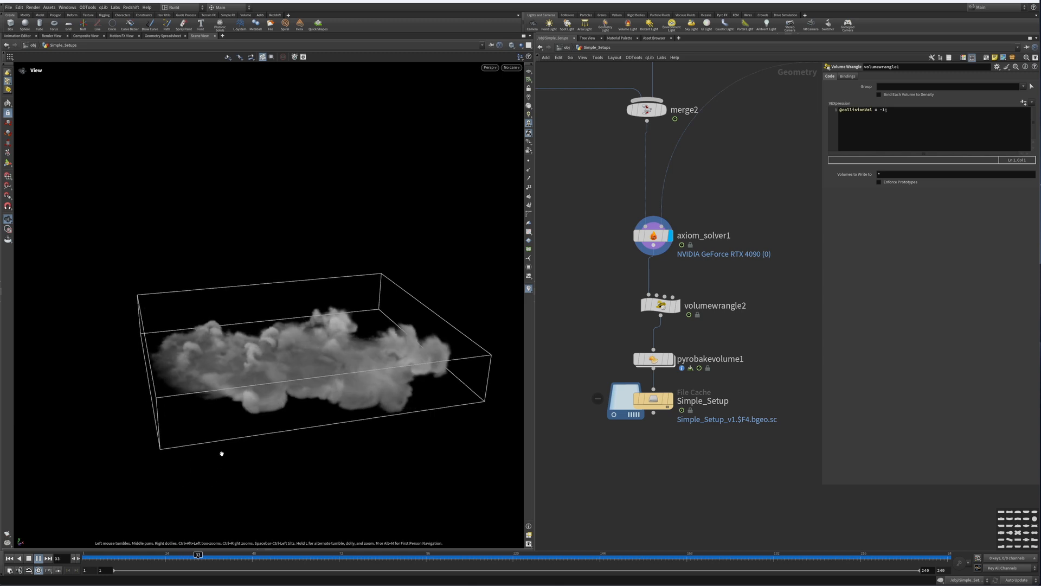
Step: Stop playback, rewind to the first frame, and set switch2's select input to 1 to enable the rubber toy collider
click(38, 558)
middle_drag(575, 172, 812, 317)
middle_drag(703, 272, 734, 313)
click(676, 251)
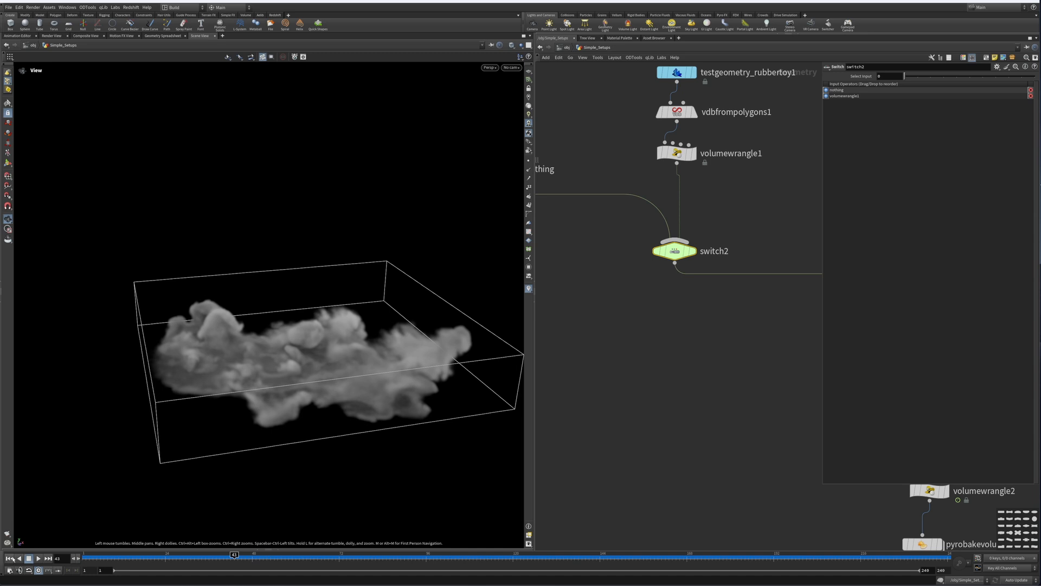
click(9, 558)
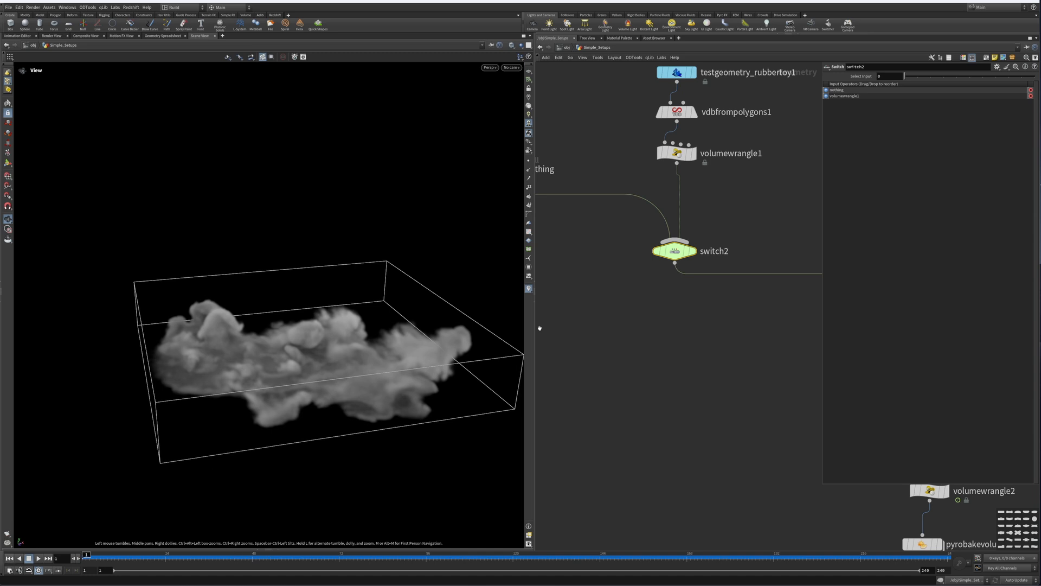
click(918, 76)
Step: Play the simulation and orbit the viewport to inspect the smoke flowing around the rubber toy collider
middle_drag(712, 284, 576, 203)
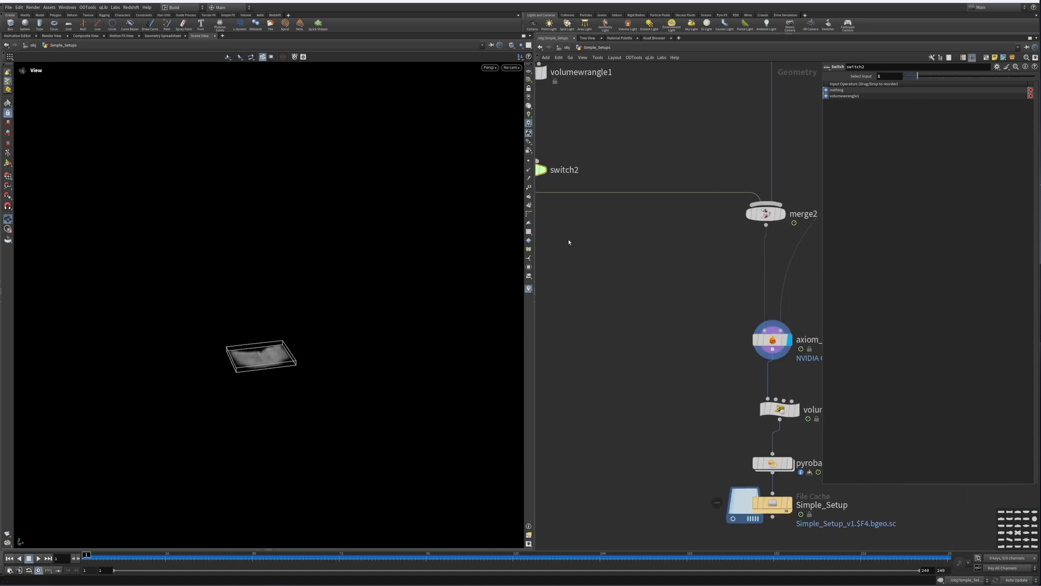
drag(269, 405, 257, 373)
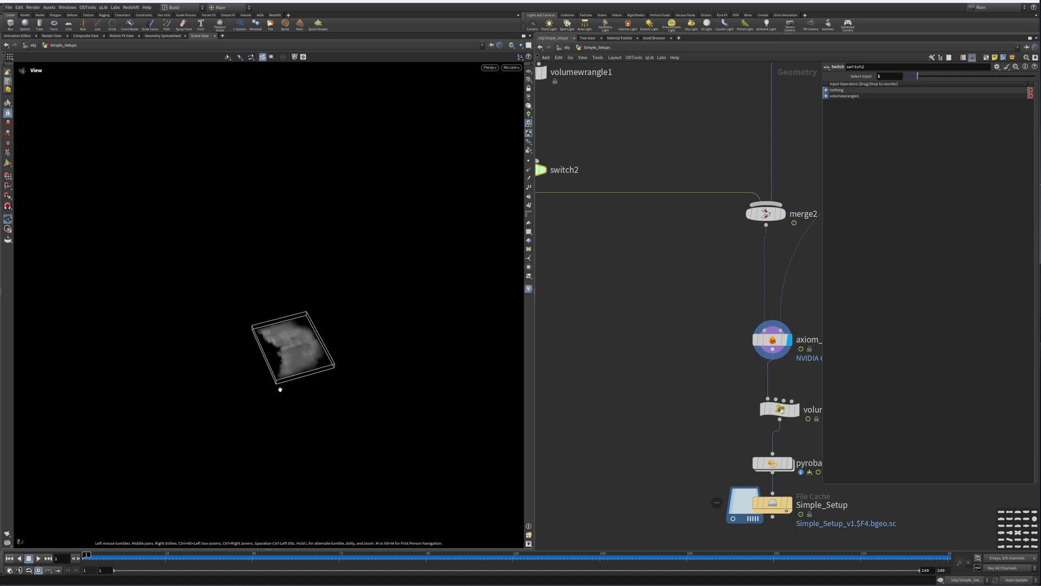
key(Up)
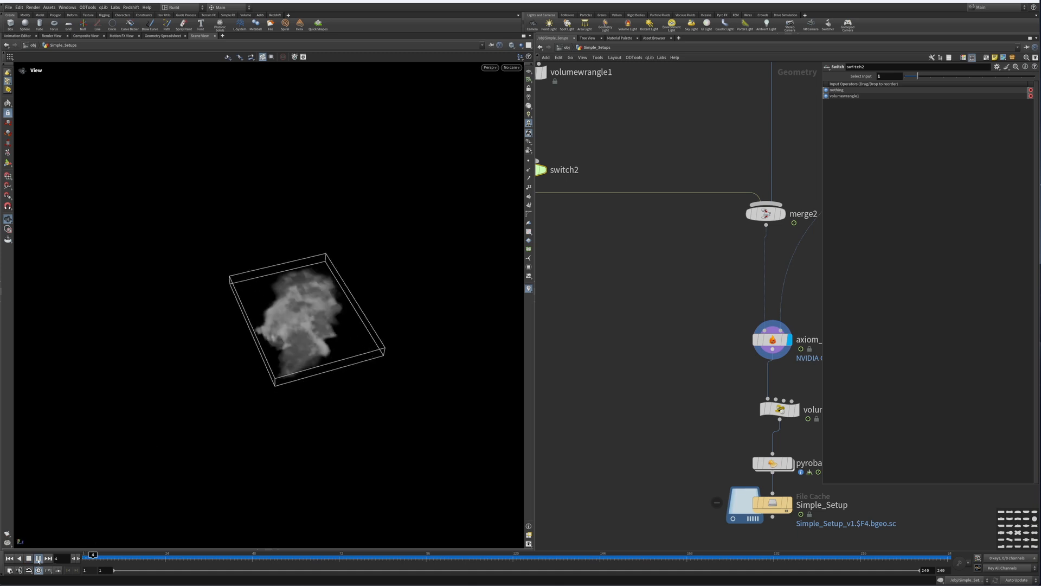
drag(236, 368, 198, 352)
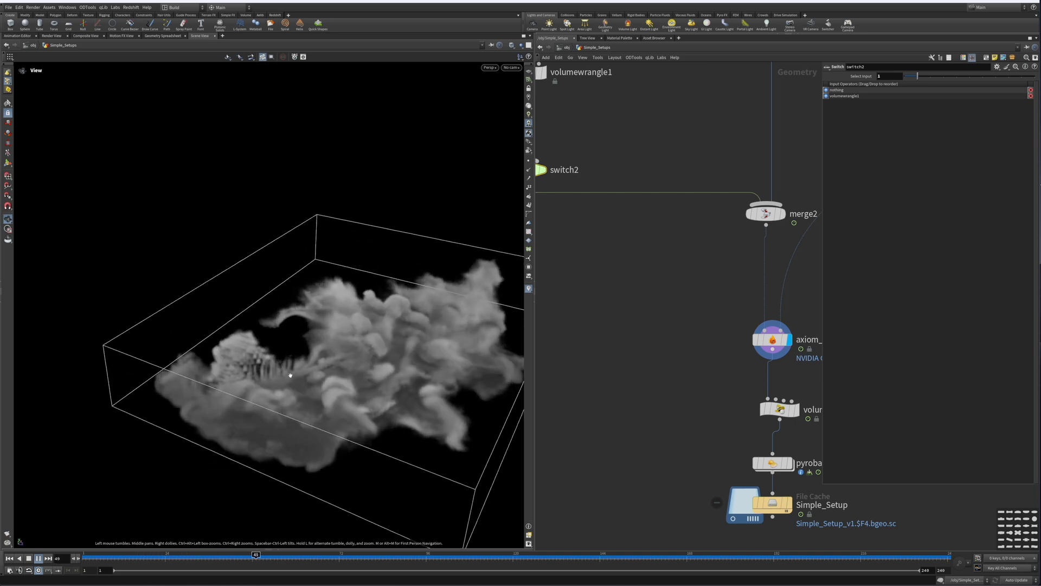
drag(302, 373, 156, 495)
click(30, 560)
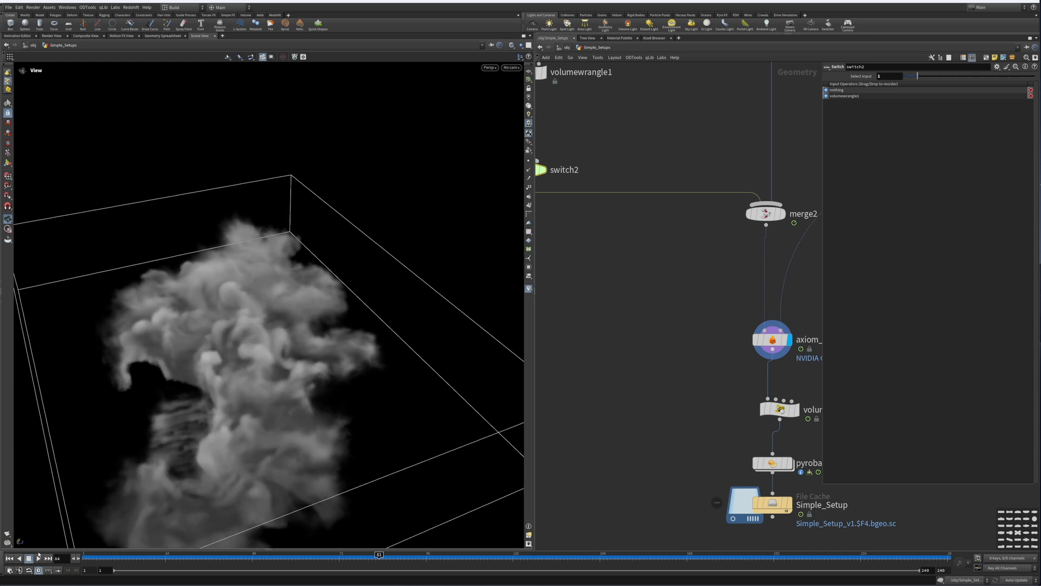
middle_drag(232, 423, 357, 321)
drag(357, 322, 315, 305)
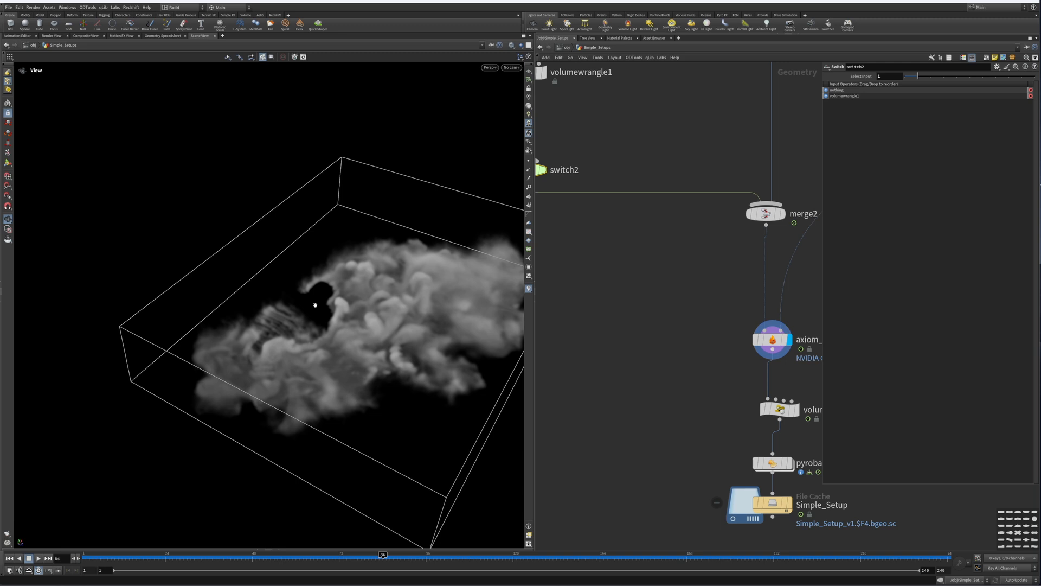
Step: Re-examine the vdbfrompolygons1 and volumewrangle1 collider nodes and move down the network to the solver
middle_drag(672, 150, 772, 293)
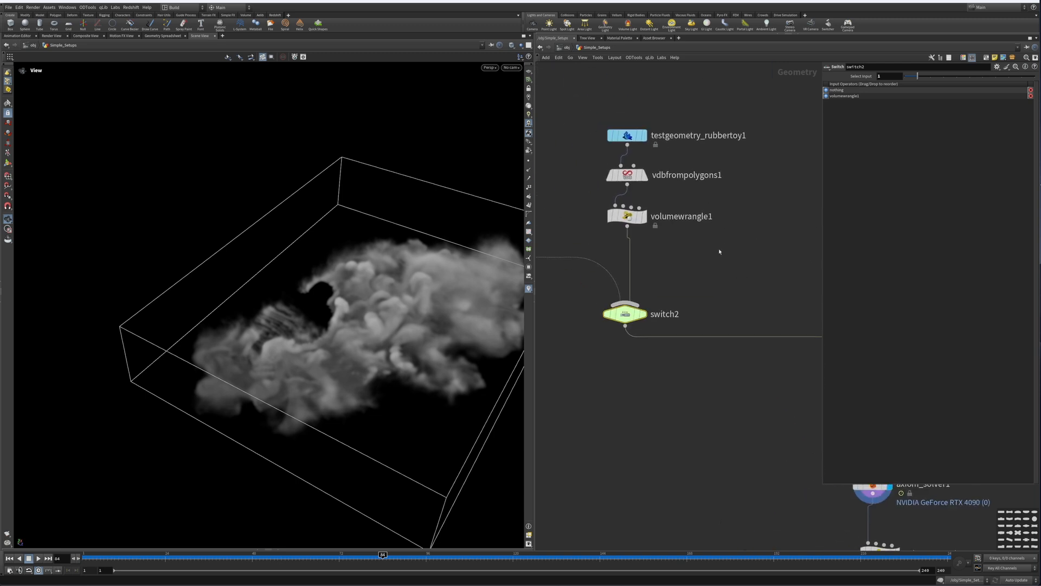
click(686, 175)
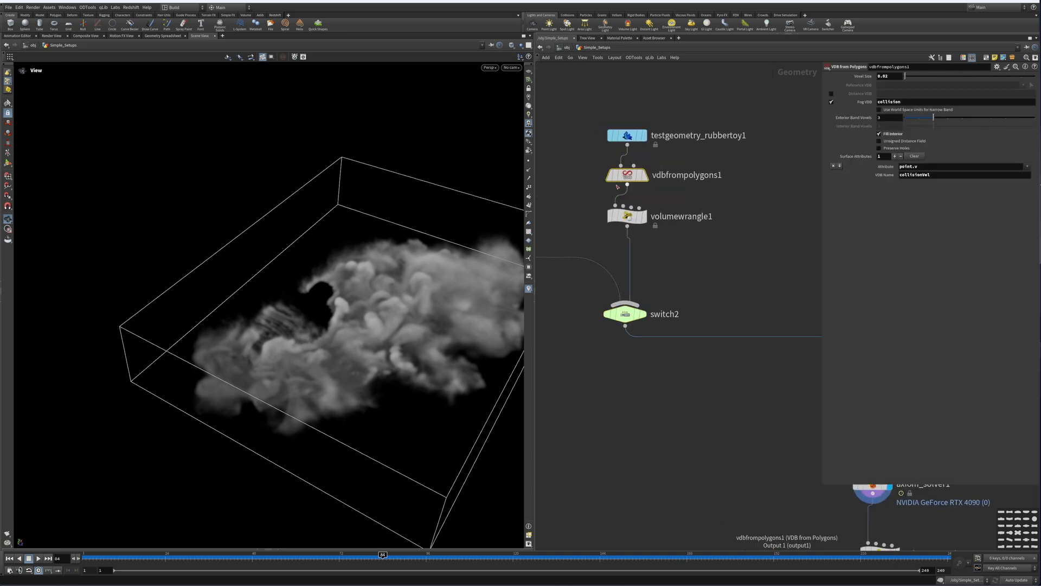
click(681, 216)
middle_drag(750, 307, 684, 267)
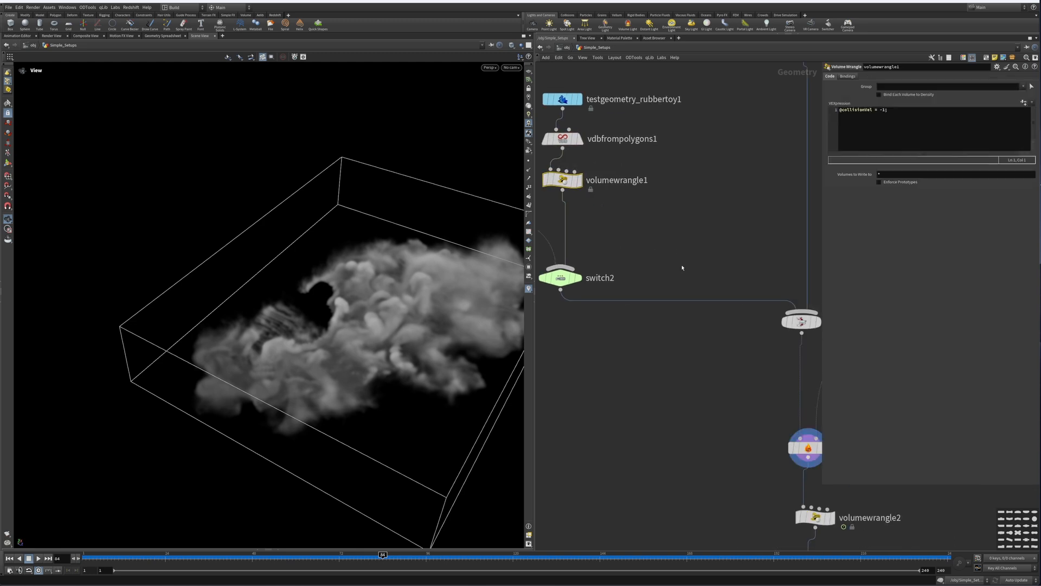
scroll(697, 301, down, 3)
middle_drag(765, 402, 751, 269)
scroll(806, 355, up, 3)
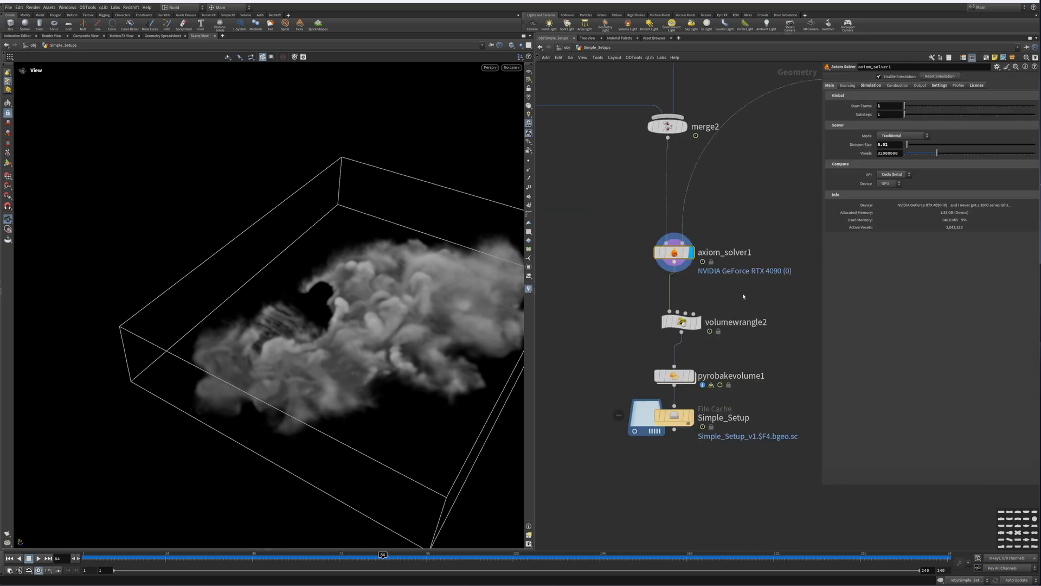
Step: Set volumewrangle2's density multiply to 5
click(678, 326)
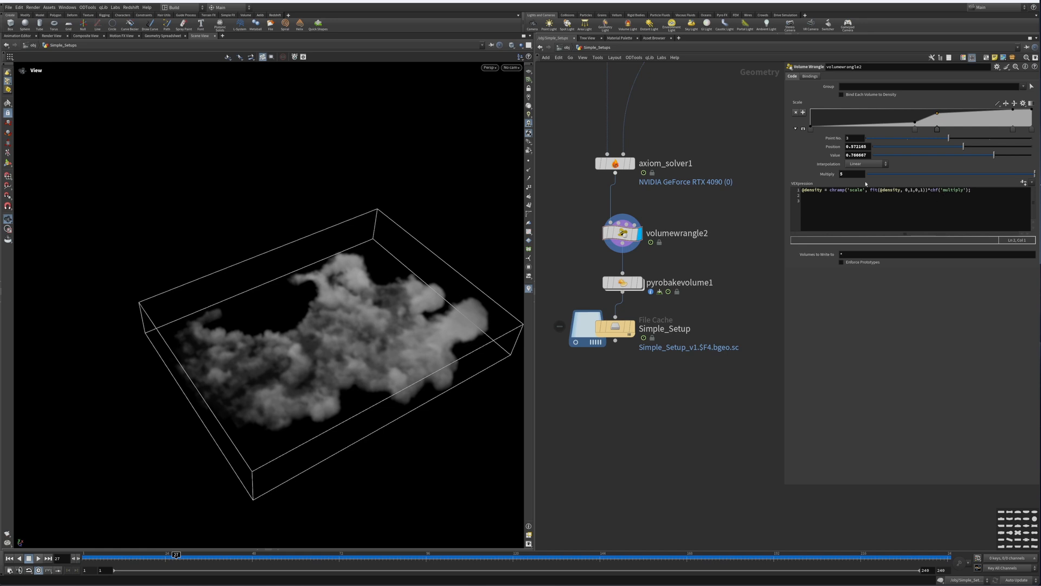
drag(949, 175, 1029, 175)
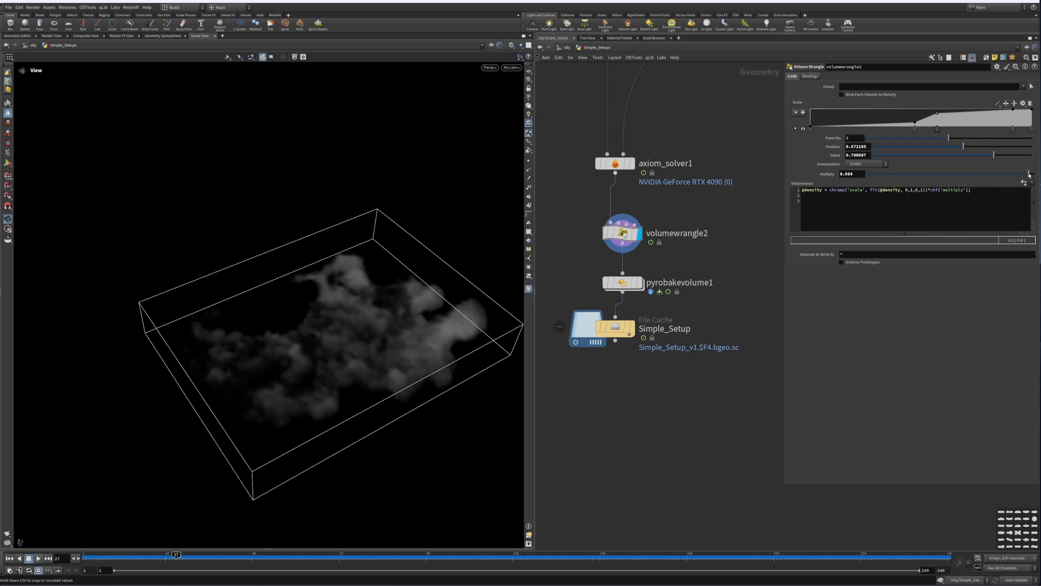
click(860, 171)
text(5)
key(Return)
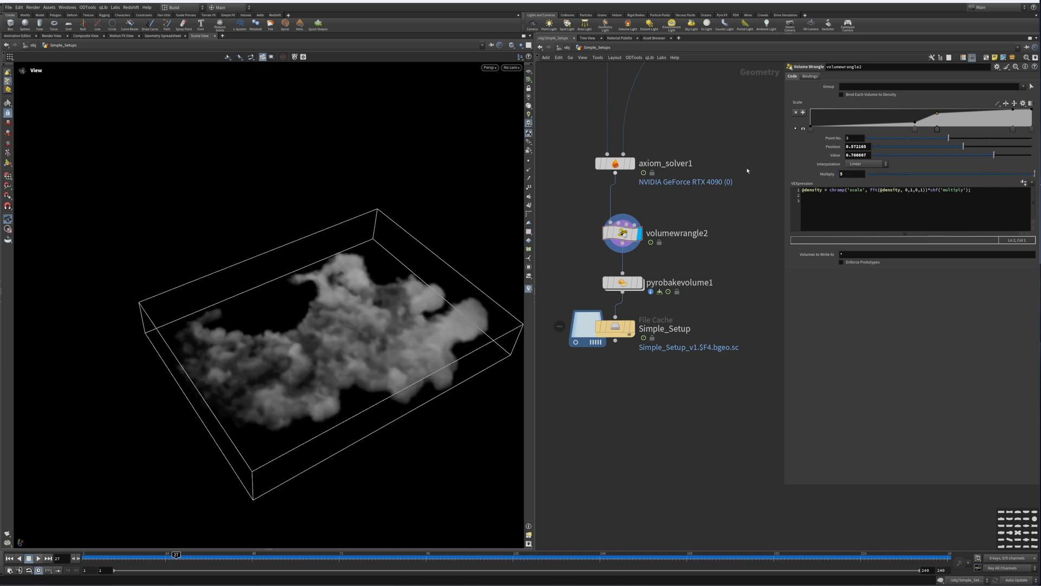
Step: Set pyrobakevolume1's density scale to 3.31
mouse_move(694, 300)
middle_down()
mouse_move(705, 286)
mouse_move(697, 319)
middle_up()
drag(627, 253, 614, 238)
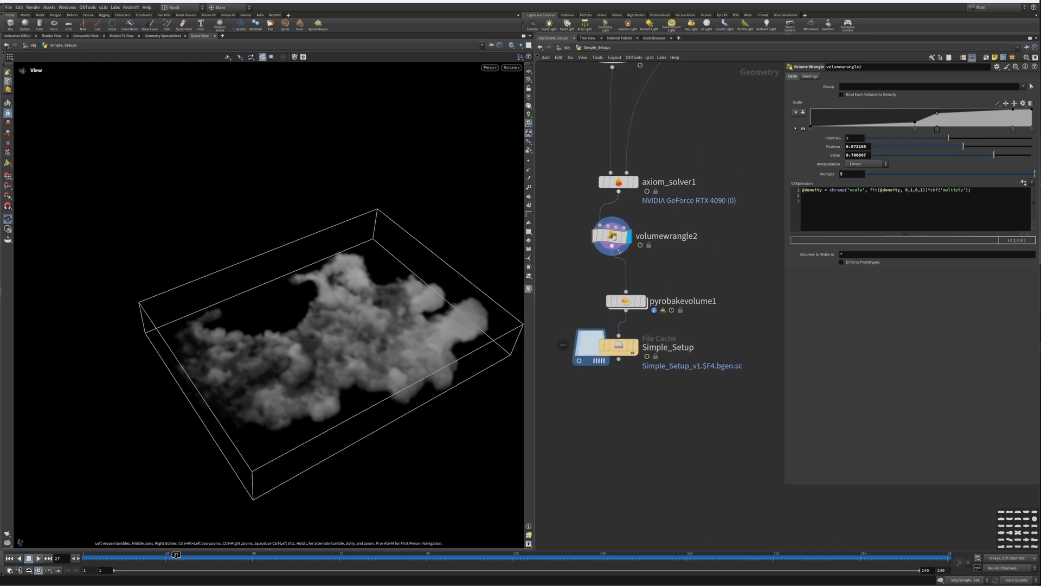
middle_drag(681, 251, 704, 212)
click(666, 263)
drag(653, 262, 650, 250)
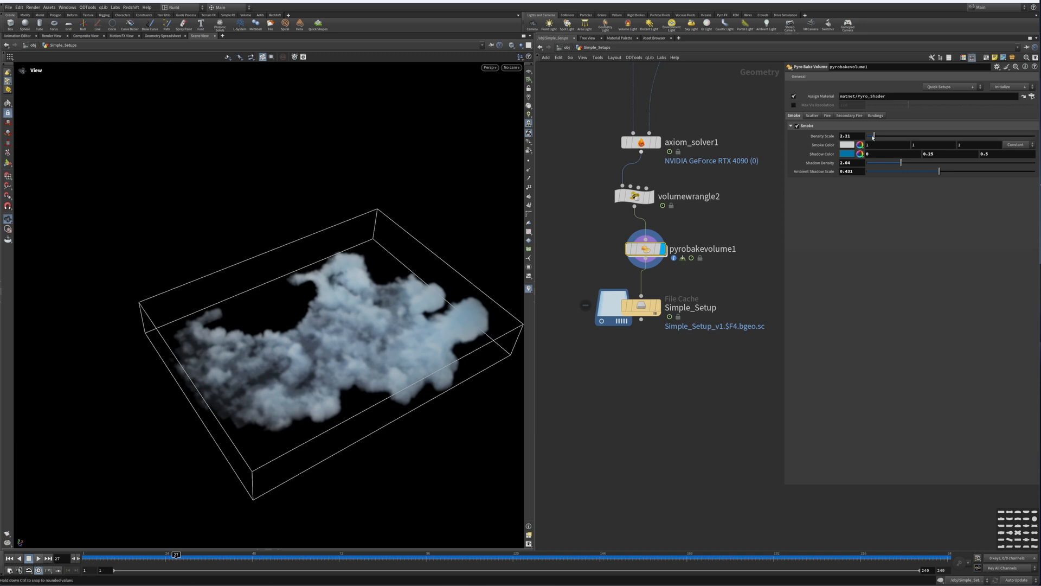
mouse_move(875, 135)
mouse_down()
mouse_move(915, 136)
mouse_move(878, 137)
mouse_up()
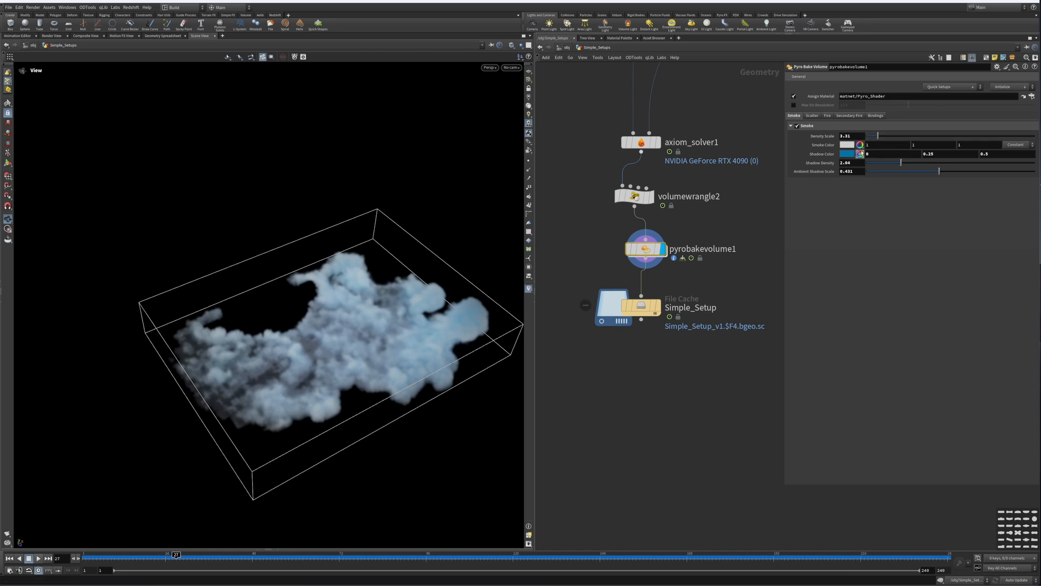
Step: Set pyrobakevolume1's smoke colour to teal green (0, 1, 0.5)
click(847, 145)
click(519, 58)
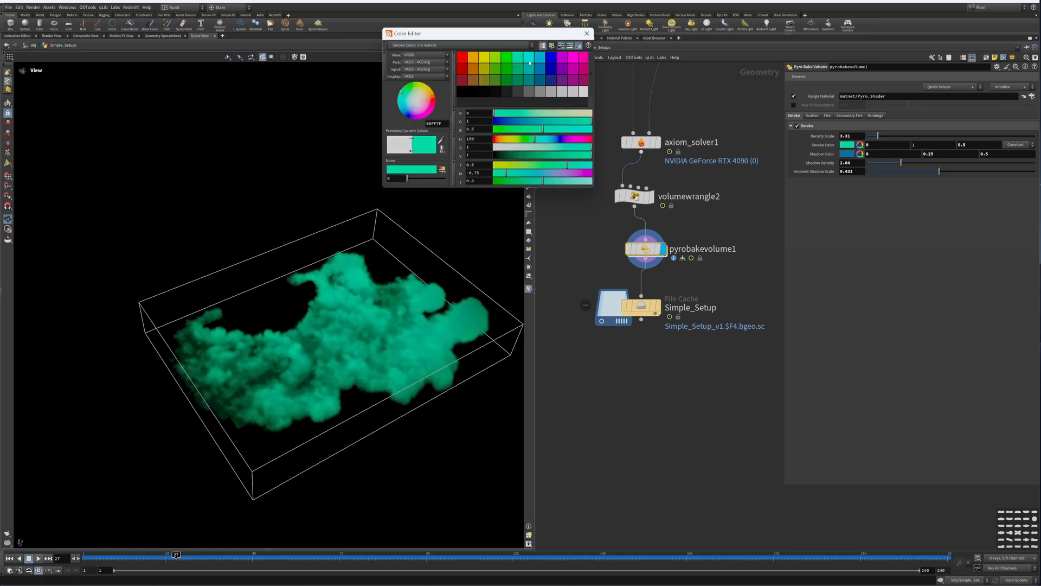
click(587, 33)
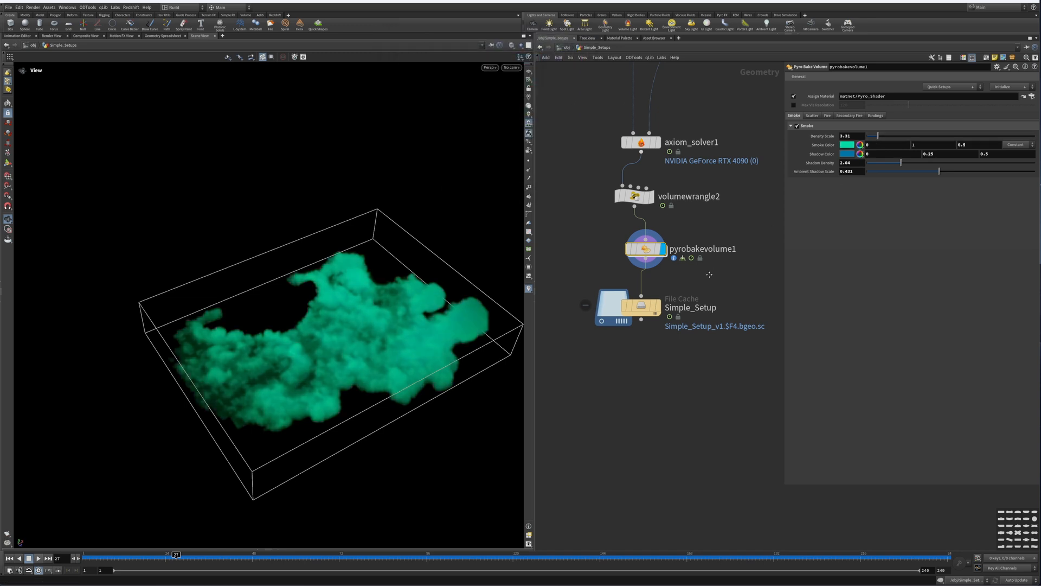
Step: Zoom out to overview the whole Simple_Setups network and widen the network area
scroll(628, 395, down, 5)
scroll(628, 394, down, 4)
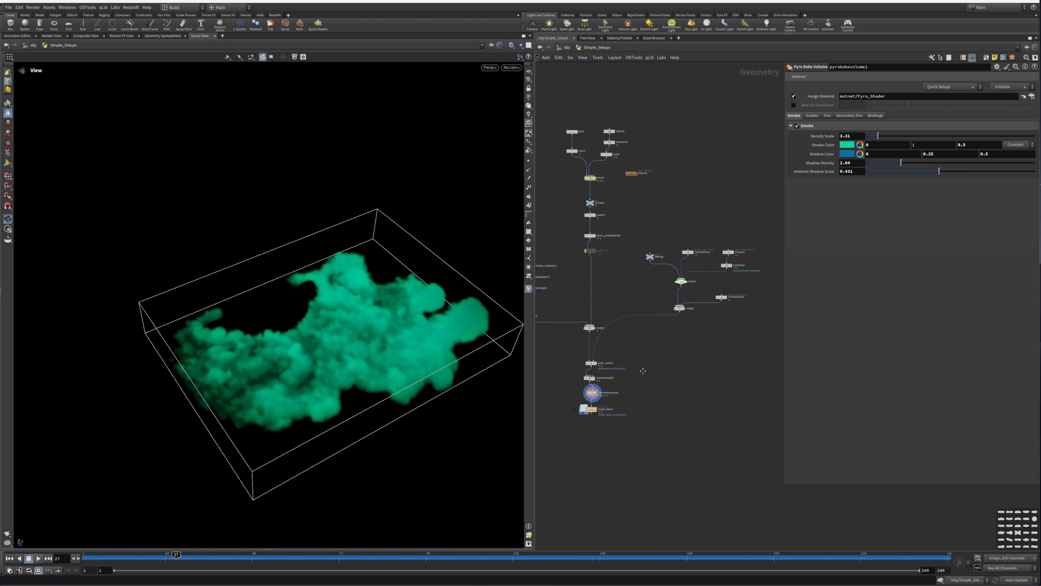
scroll(753, 336, up, 3)
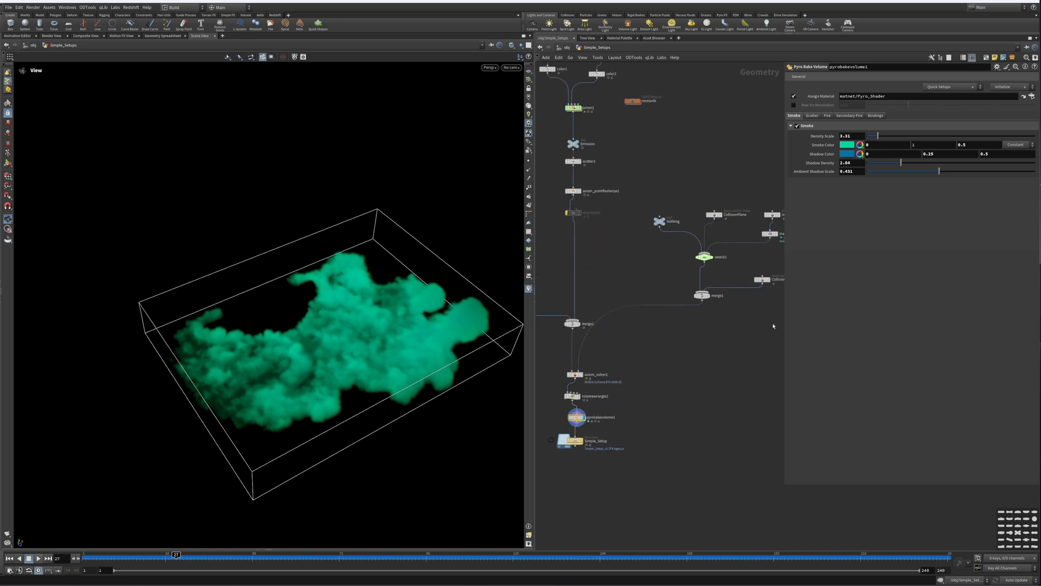
drag(784, 312, 882, 314)
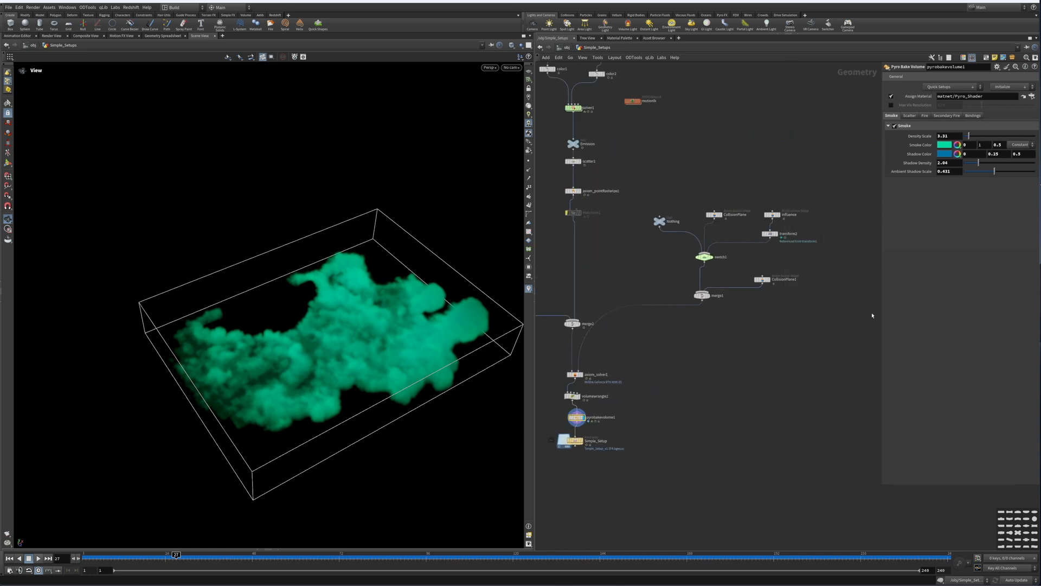
middle_drag(725, 330, 811, 325)
middle_drag(720, 257, 752, 326)
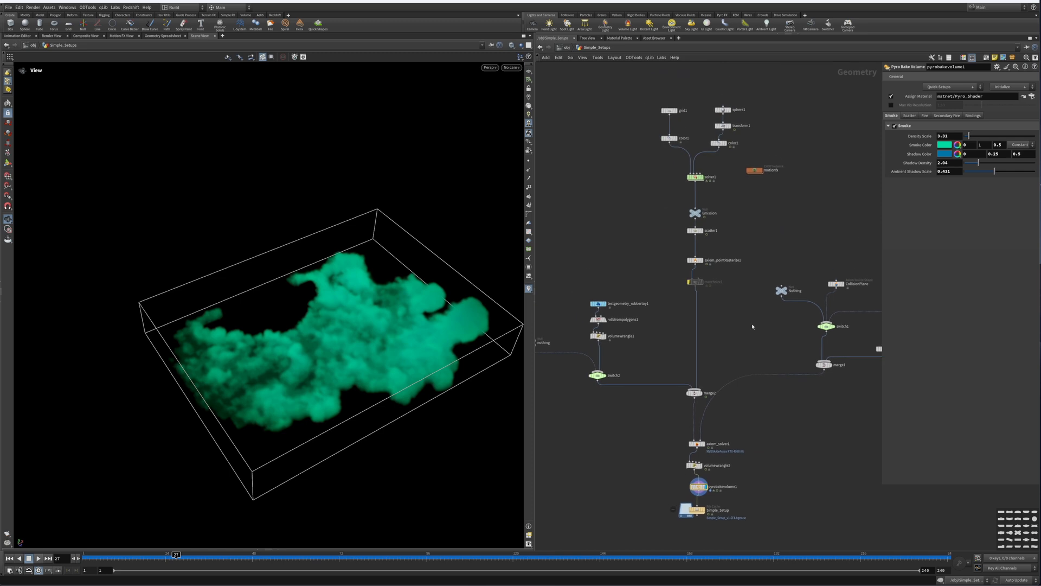
Step: Return to object level and browse the scene's geometry and camera objects
click(566, 50)
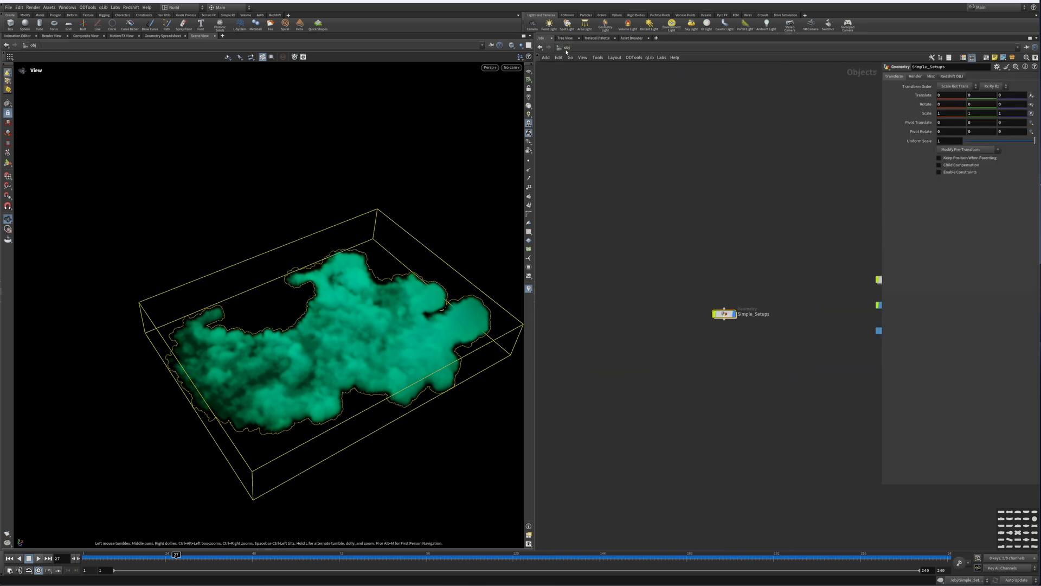
middle_drag(750, 280, 630, 233)
scroll(631, 239, up, 4)
middle_drag(596, 292, 629, 268)
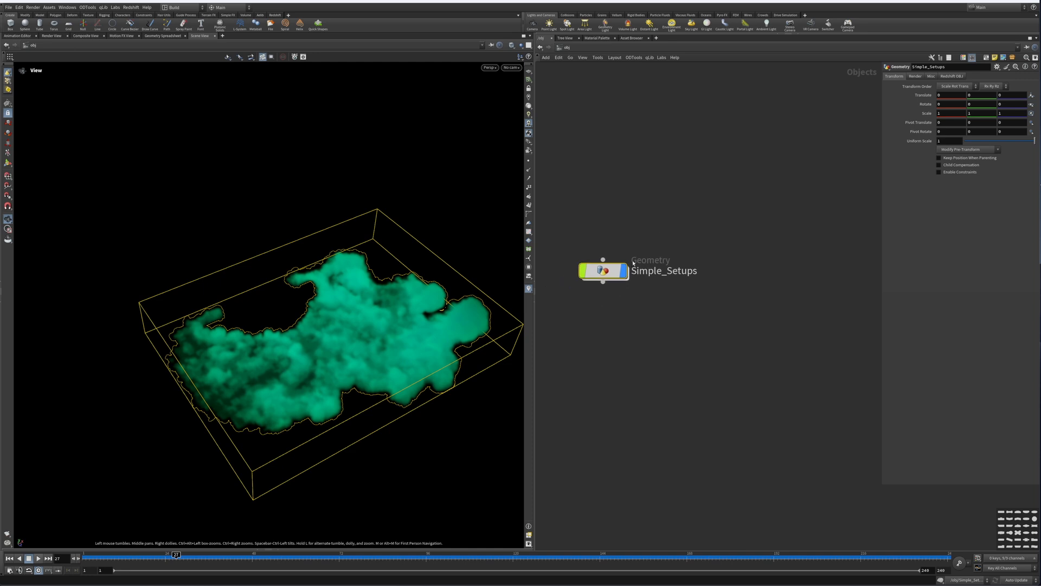
scroll(630, 268, down, 2)
click(627, 269)
middle_drag(723, 242, 576, 266)
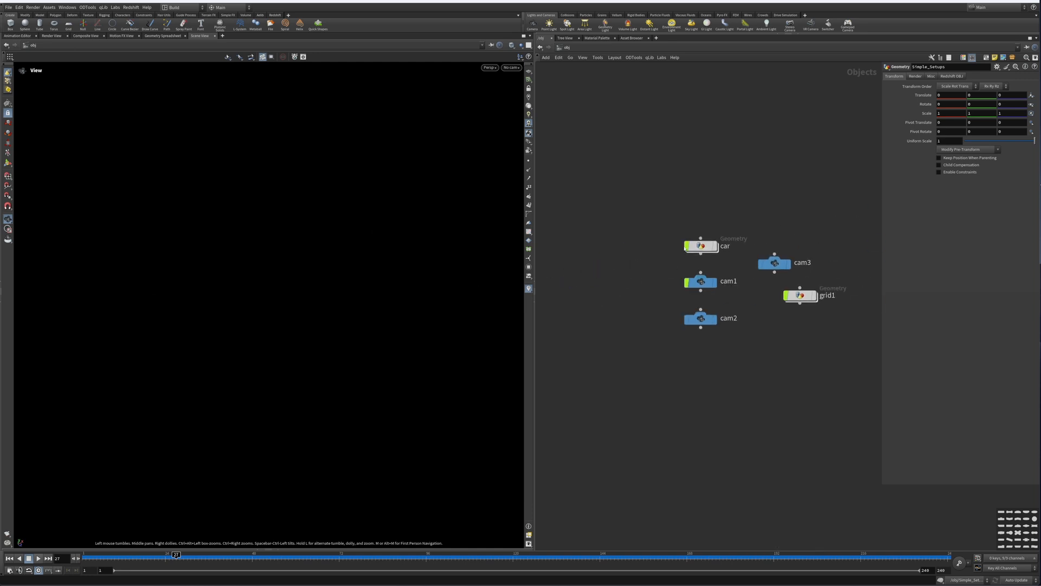
Step: Open the car geometry and inspect its car prep, RBD car follow path, RBD bullet solver and ground emission sections
double_click(698, 250)
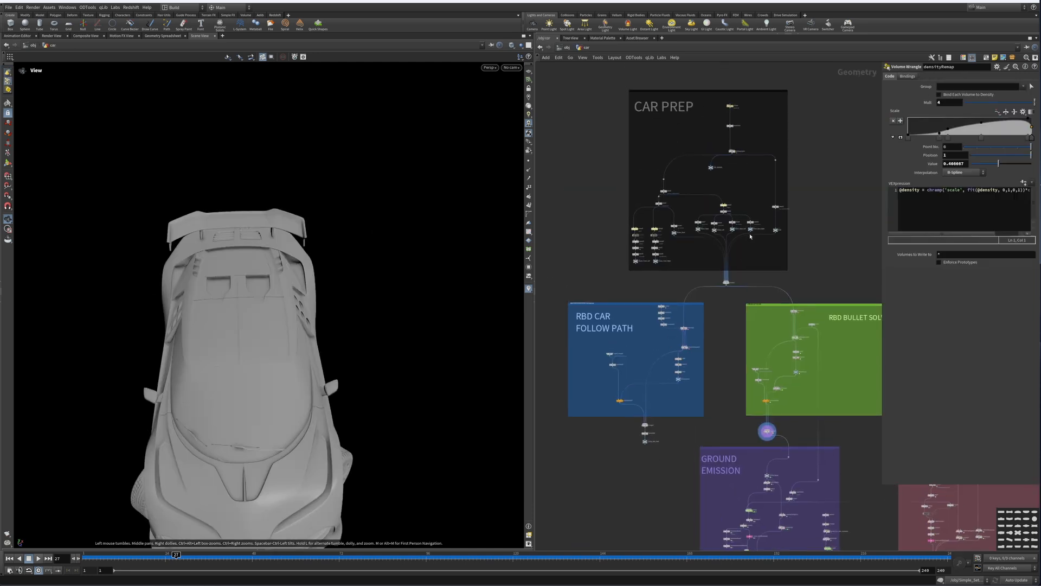
drag(608, 69, 833, 288)
drag(318, 271, 247, 350)
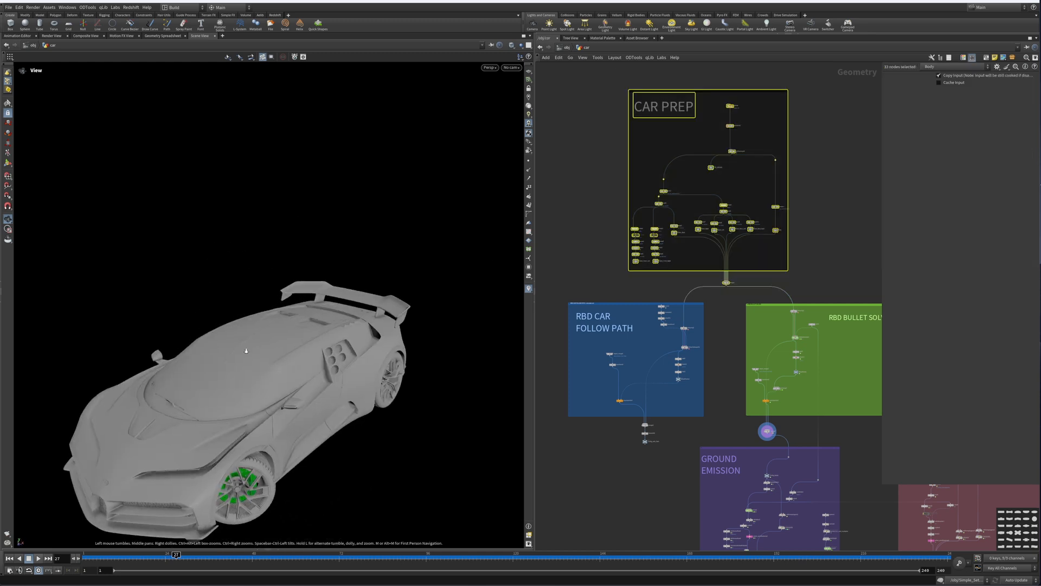
scroll(246, 350, down, 3)
middle_drag(246, 350, 293, 284)
middle_drag(765, 271, 788, 140)
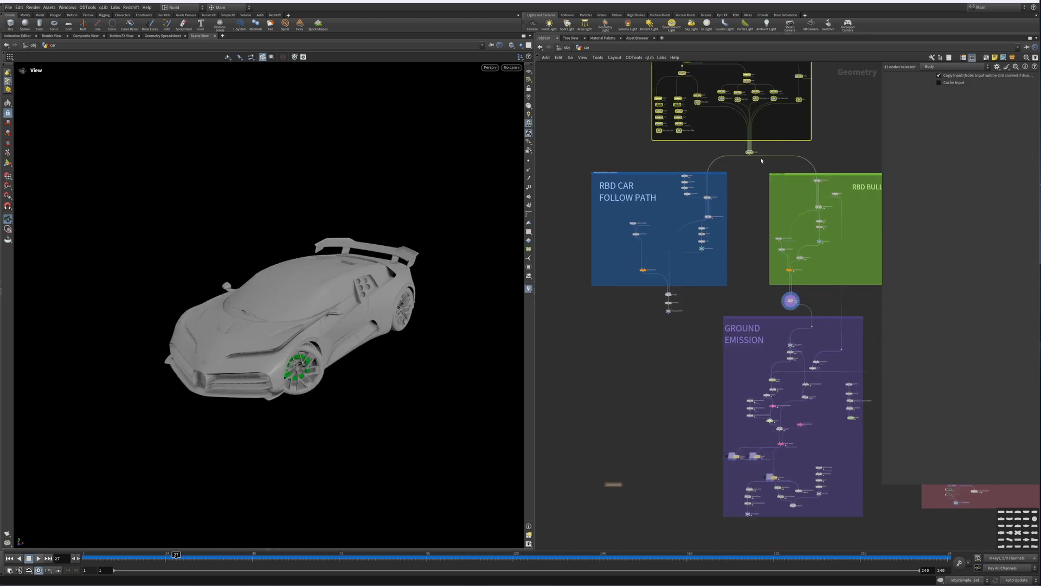
scroll(722, 186, up, 5)
scroll(641, 235, down, 3)
middle_drag(621, 223, 683, 217)
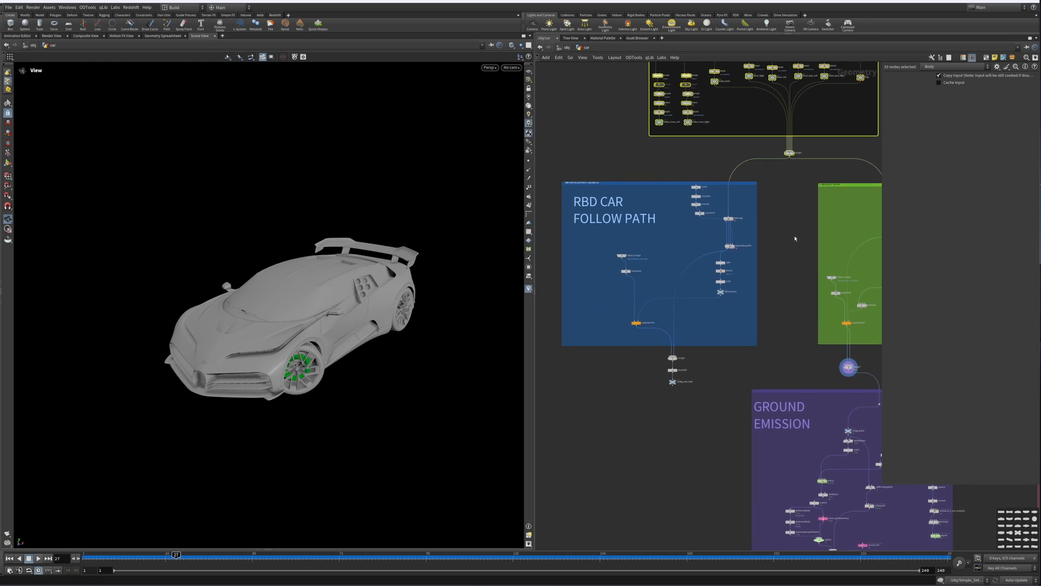
middle_drag(795, 238, 671, 176)
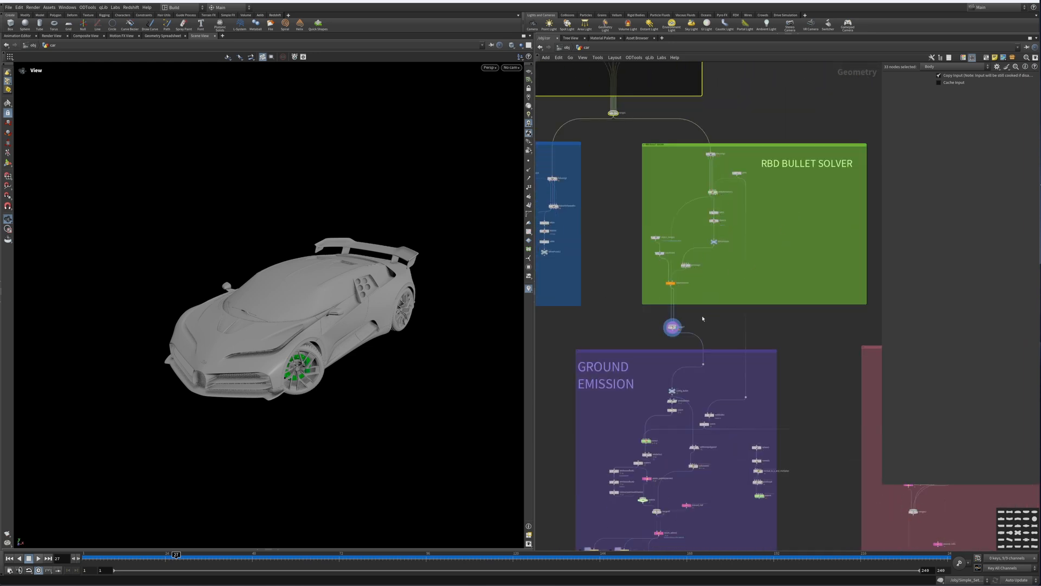
middle_drag(692, 352, 674, 205)
scroll(674, 205, up, 6)
middle_drag(699, 122, 694, 264)
scroll(687, 311, down, 2)
Step: Play the car scene animation and return to the first frame
click(9, 558)
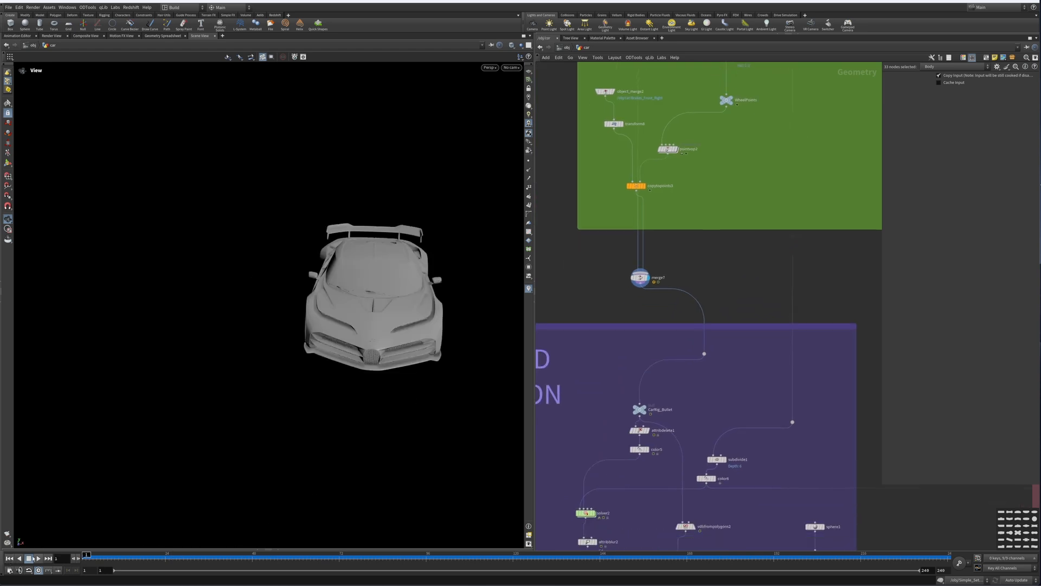
click(38, 558)
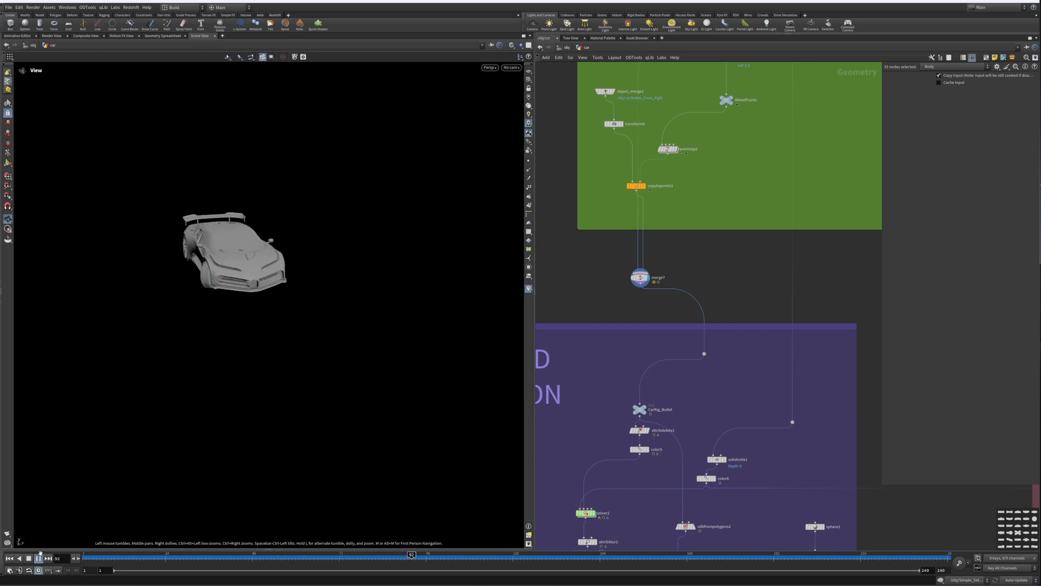
click(38, 558)
click(8, 559)
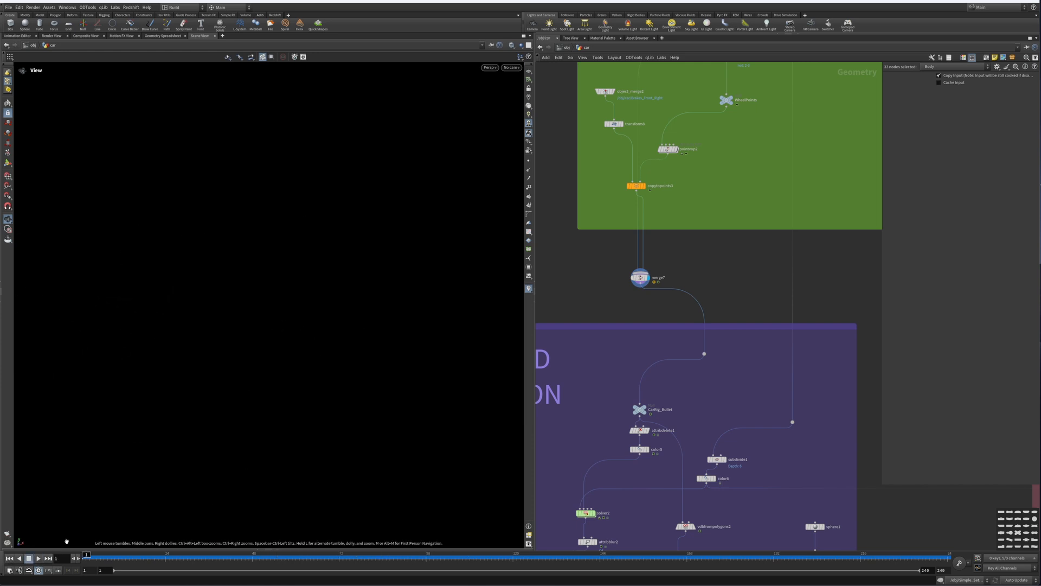
Step: Navigate the network down to the Ground Emission section beneath the car rig
middle_drag(720, 285, 856, 158)
middle_drag(792, 251, 777, 169)
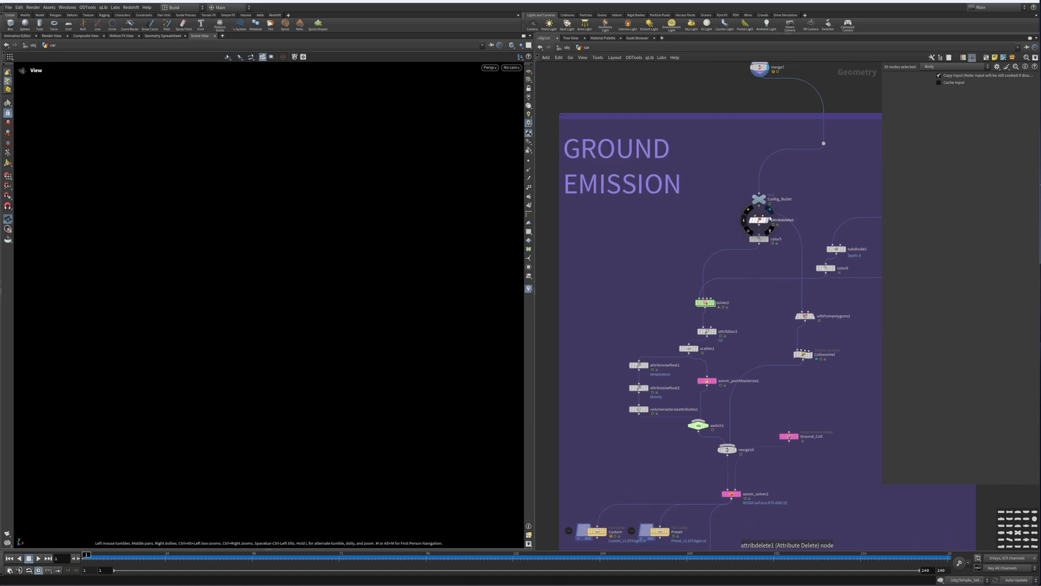
scroll(770, 218, down, 2)
middle_drag(813, 200, 729, 242)
scroll(724, 251, up, 3)
scroll(719, 253, down, 2)
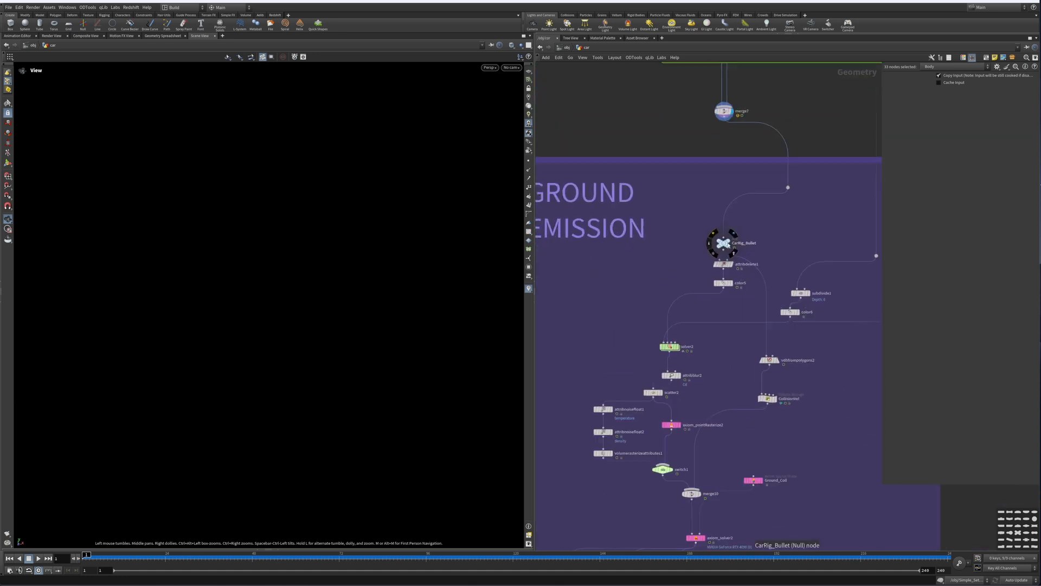
scroll(728, 241, up, 5)
scroll(732, 242, down, 6)
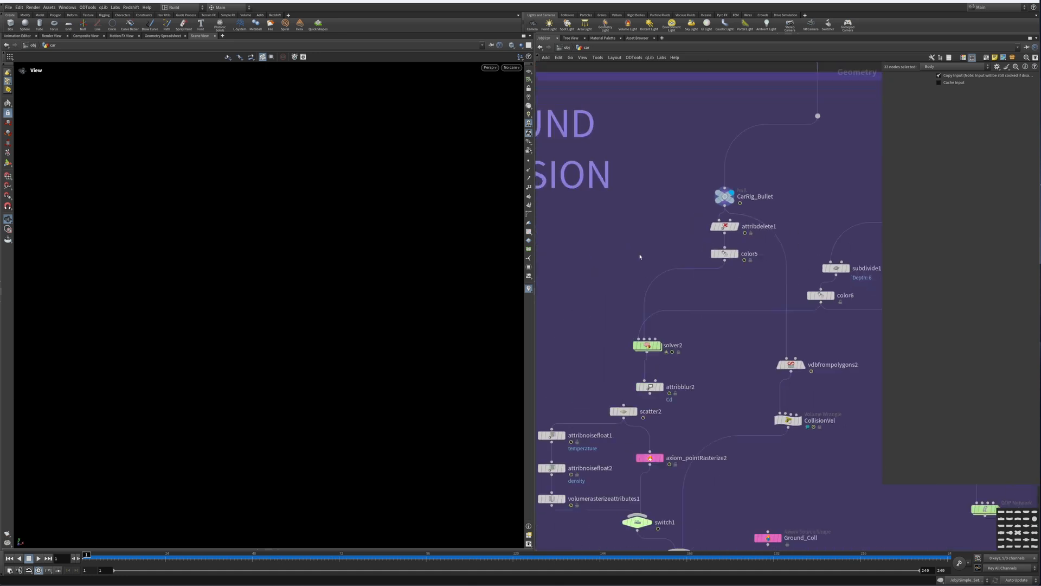
key(g)
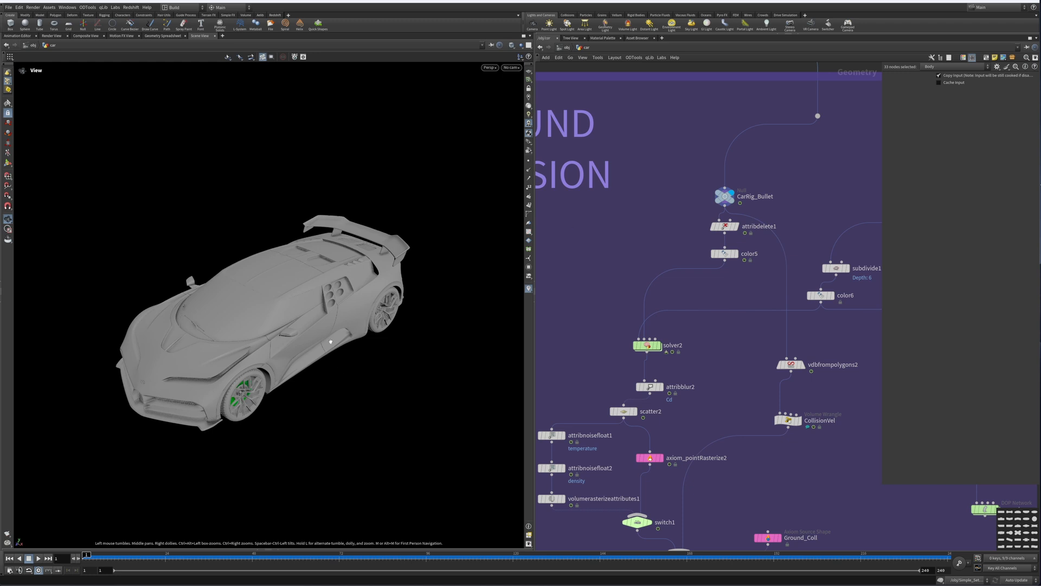
Step: Inspect the attribdelete1 and color5 nodes, displaying the car geometry in the viewport
middle_drag(739, 243, 716, 208)
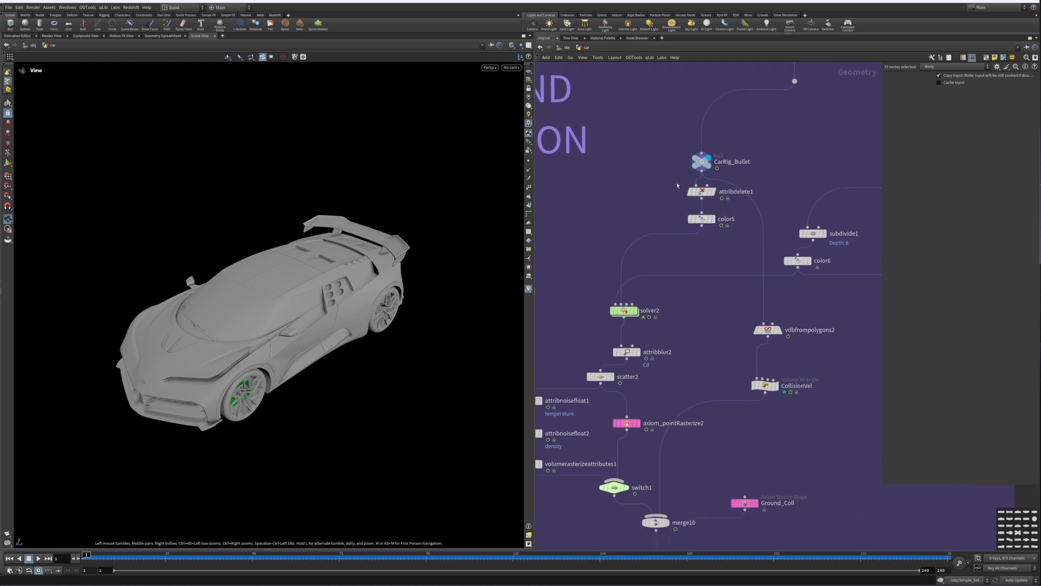
click(708, 193)
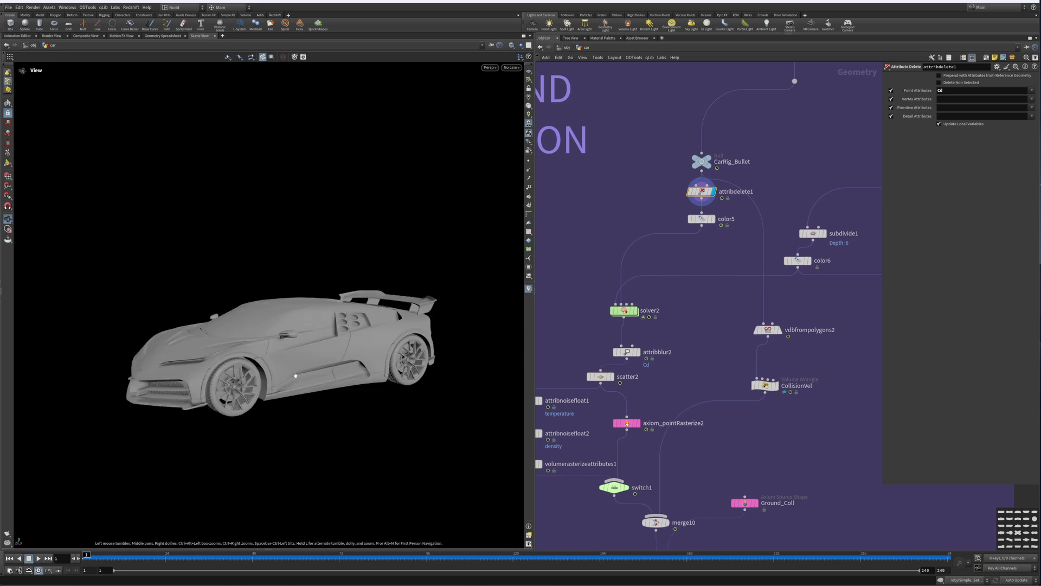
click(712, 219)
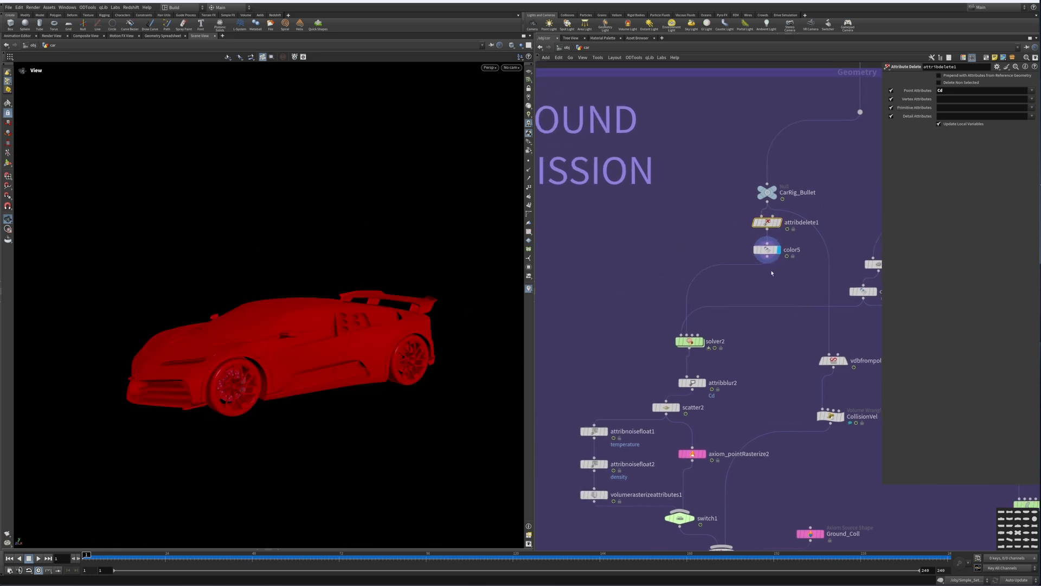
click(768, 249)
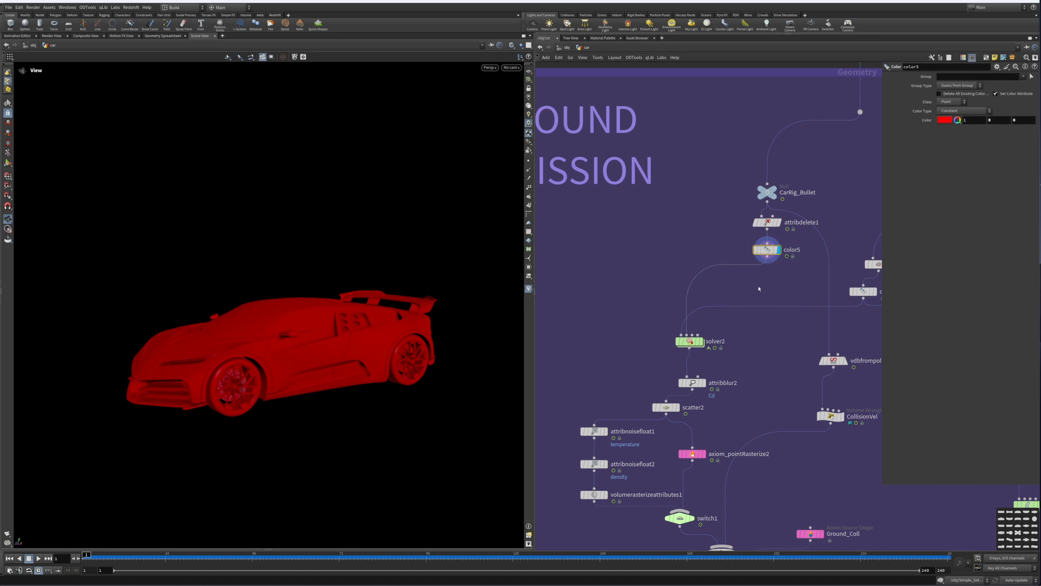
Step: Dive into solver2 to inspect its attribtransfer1 and pointvop1 nodes and the multiply VOP network, then return to the car level
middle_drag(753, 286, 744, 213)
middle_drag(749, 260, 705, 297)
scroll(646, 263, down, 2)
scroll(700, 297, up, 4)
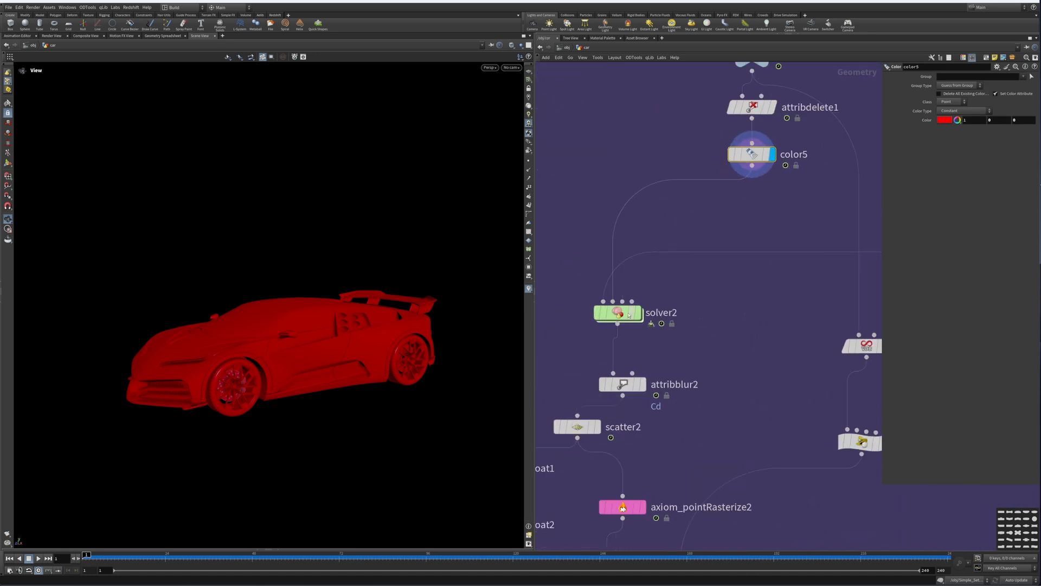
click(619, 313)
double_click(621, 313)
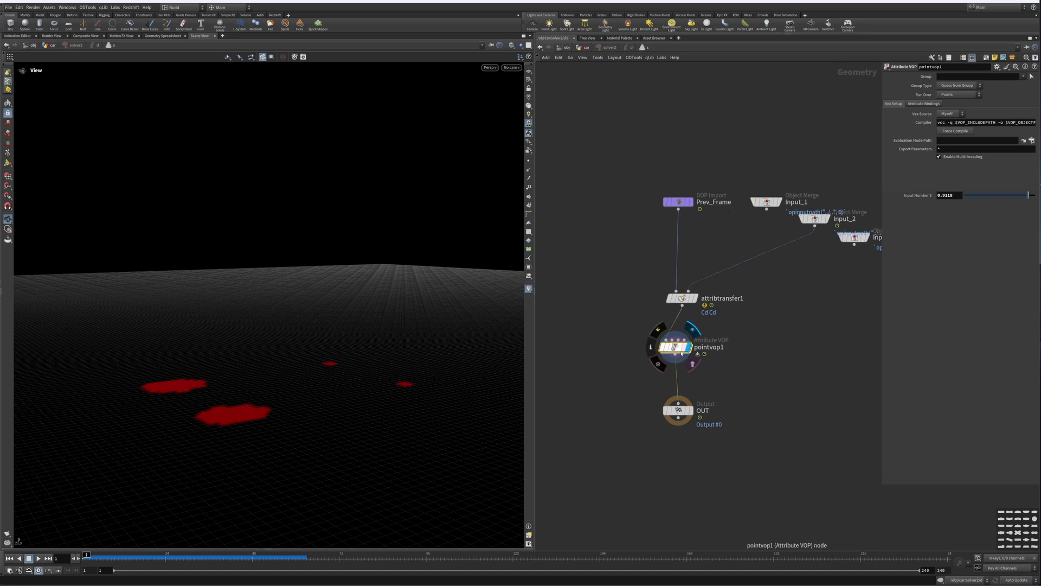
click(723, 299)
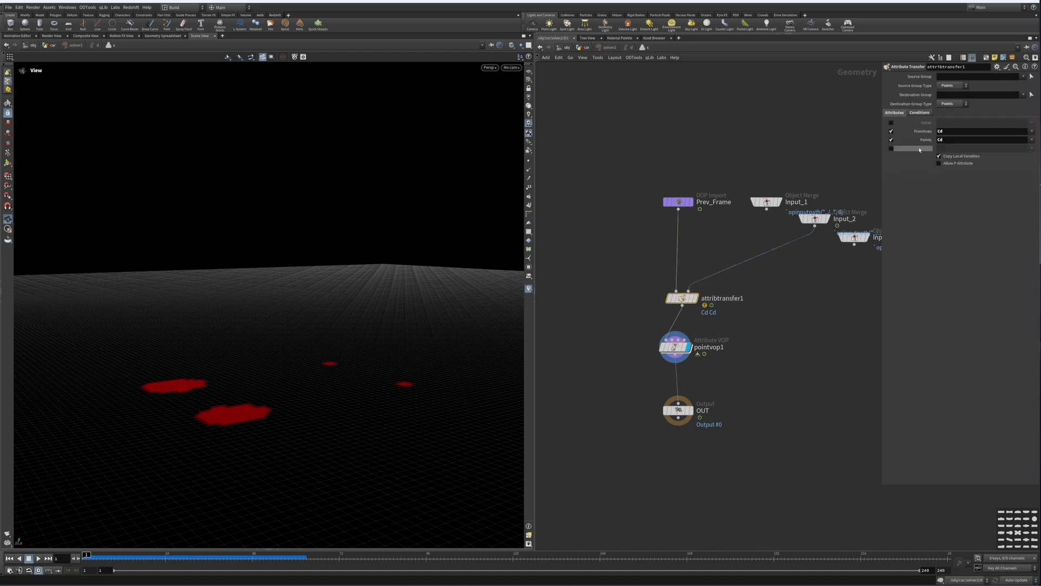
click(684, 347)
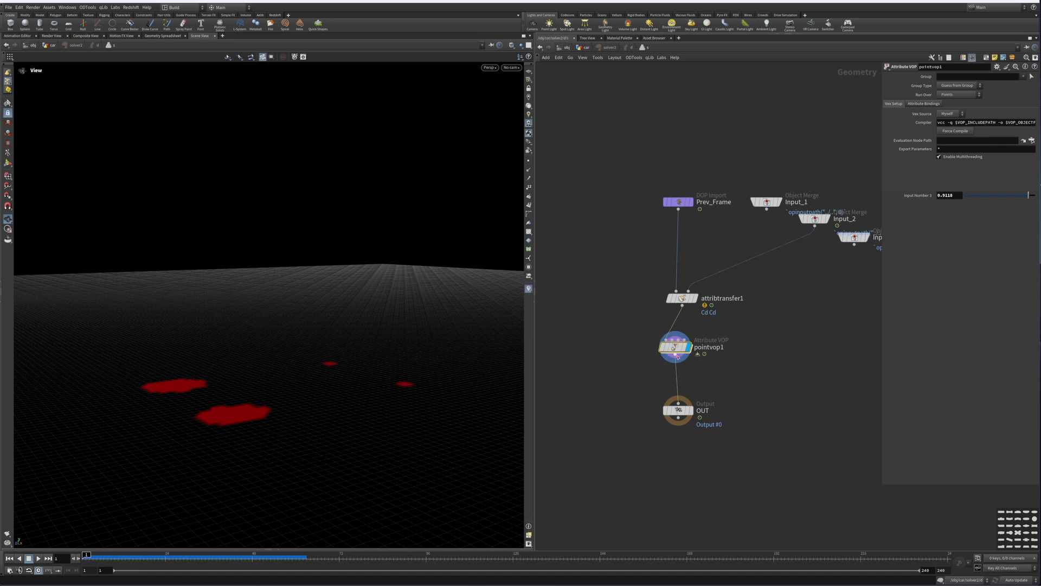
double_click(677, 347)
middle_drag(787, 322, 687, 347)
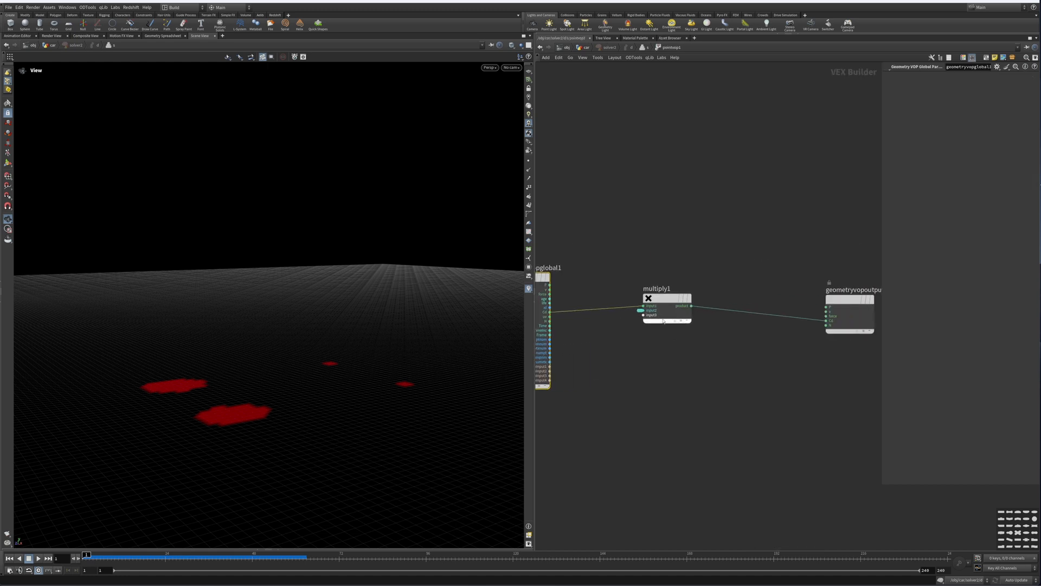
click(642, 48)
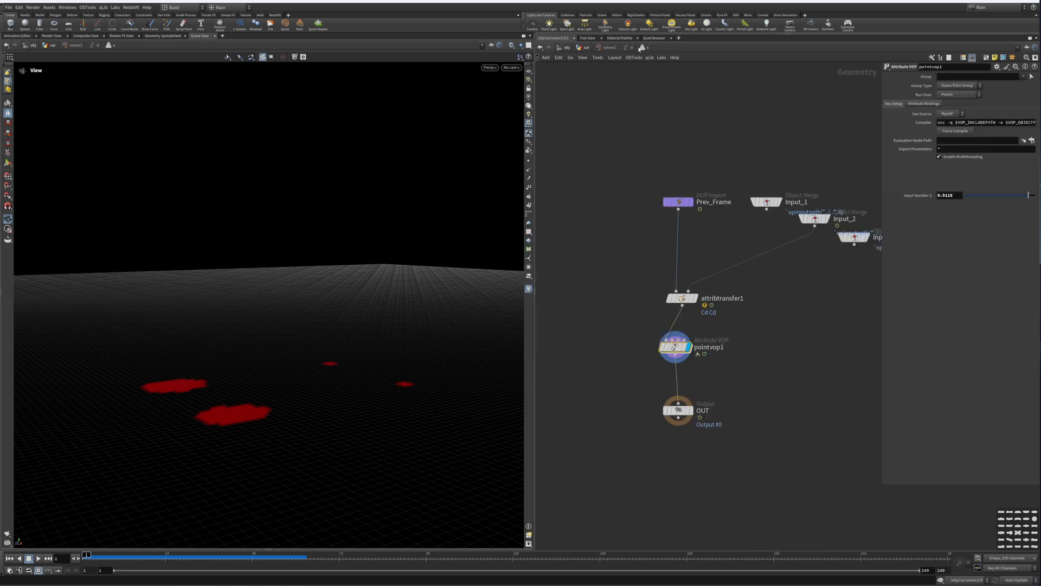
click(586, 48)
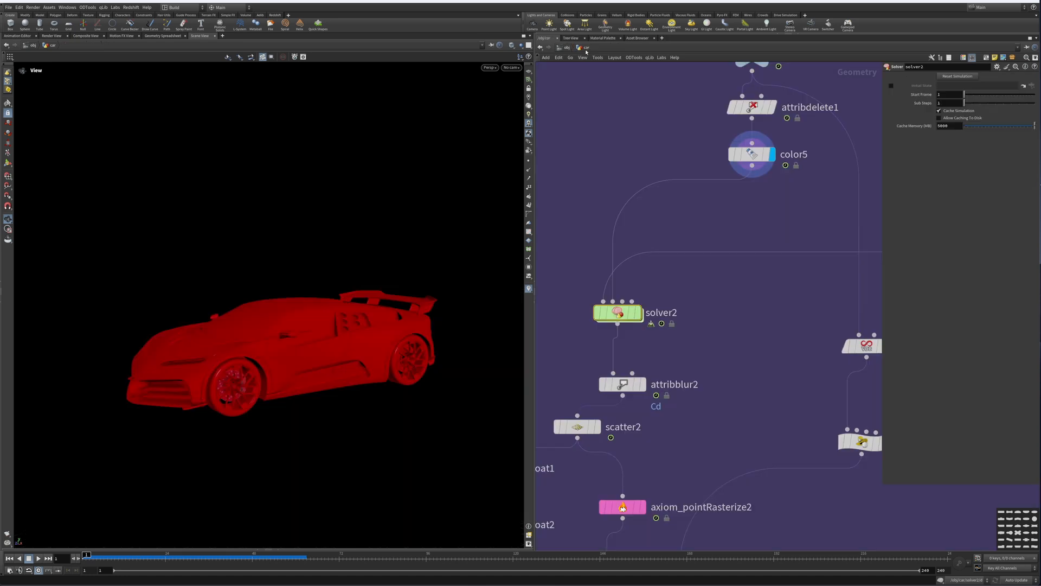
Step: Display solver2 and play the simulation to watch the colour spreading on the ground, then go back to the start
click(639, 313)
middle_drag(701, 333, 752, 257)
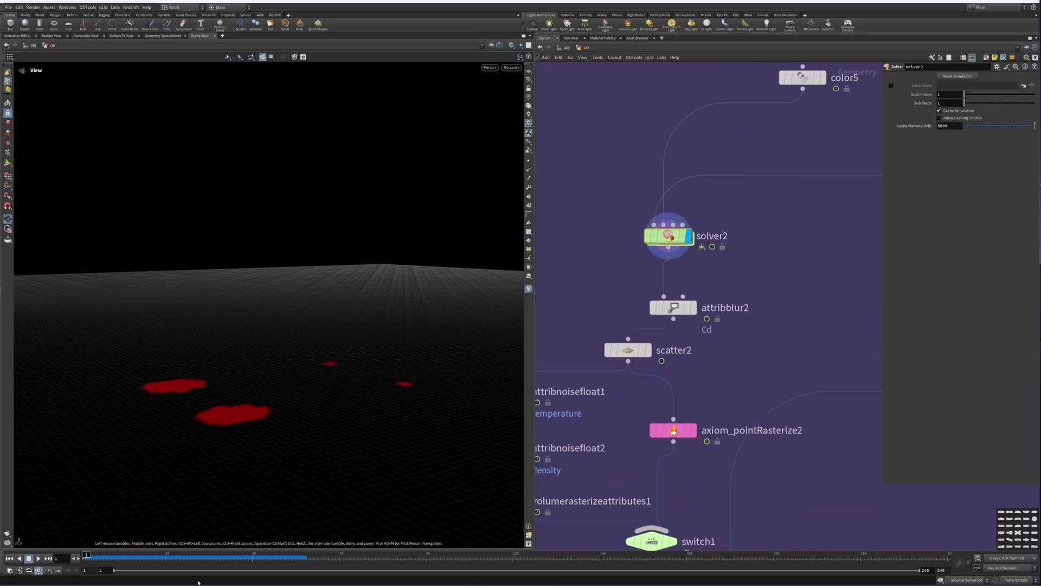
click(38, 558)
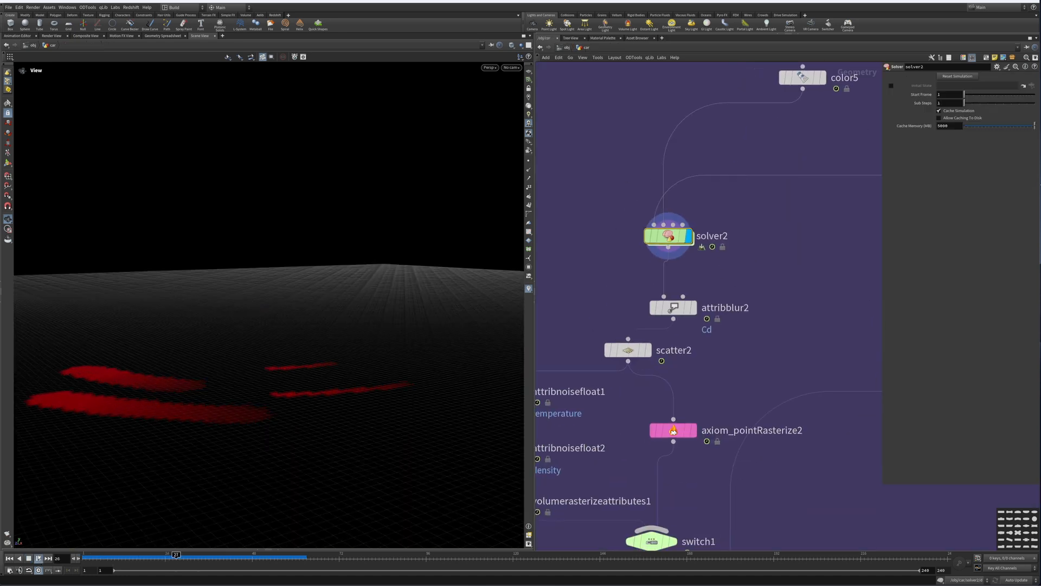
drag(226, 368, 273, 409)
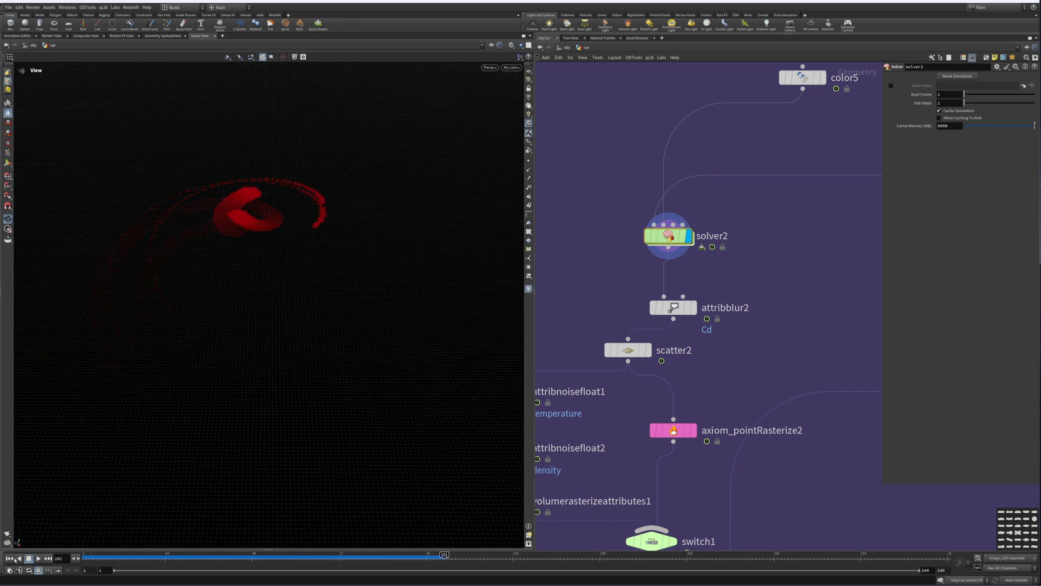
key(ctrl+Up)
Step: Display the attribblur2 and scatter2 outputs and toggle the point display in the viewport
middle_drag(691, 312, 721, 223)
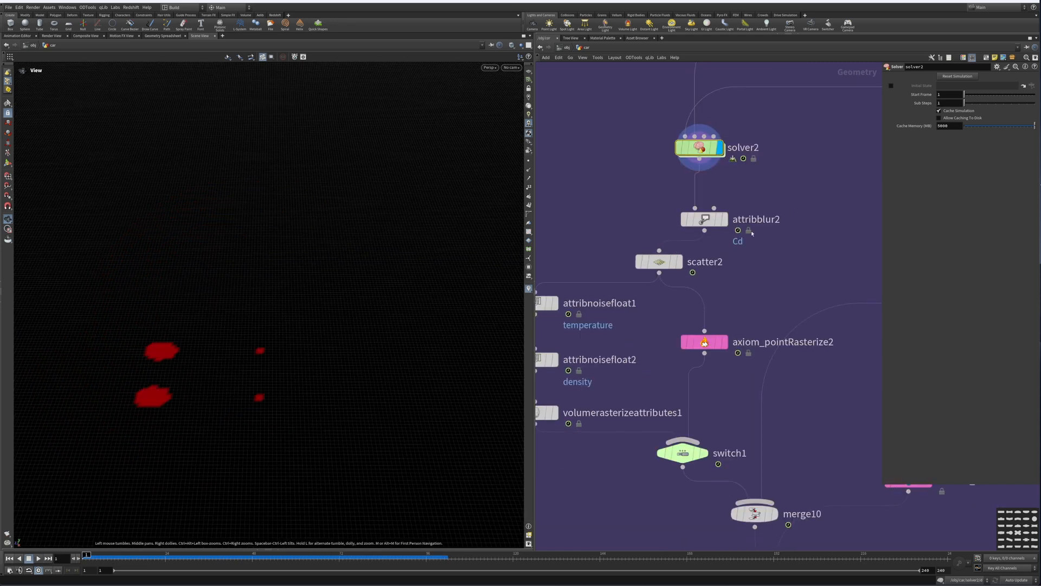
click(724, 219)
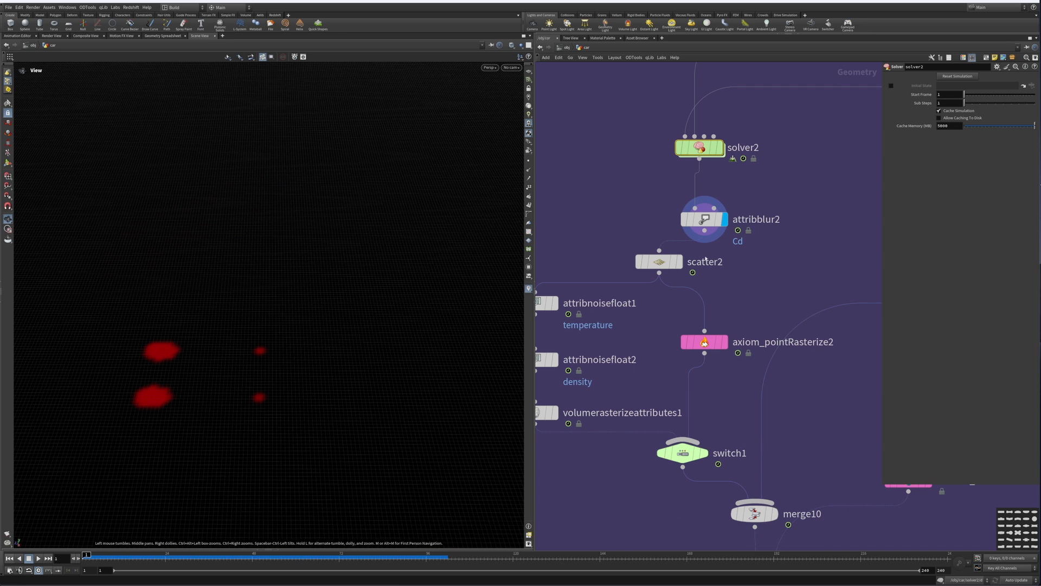
click(704, 219)
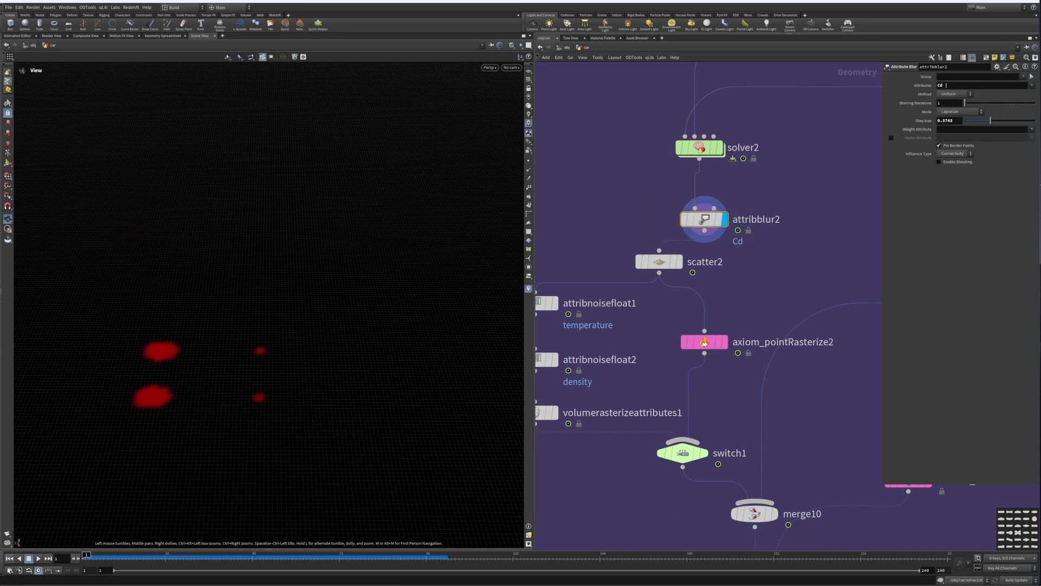
middle_drag(743, 272, 778, 242)
click(714, 232)
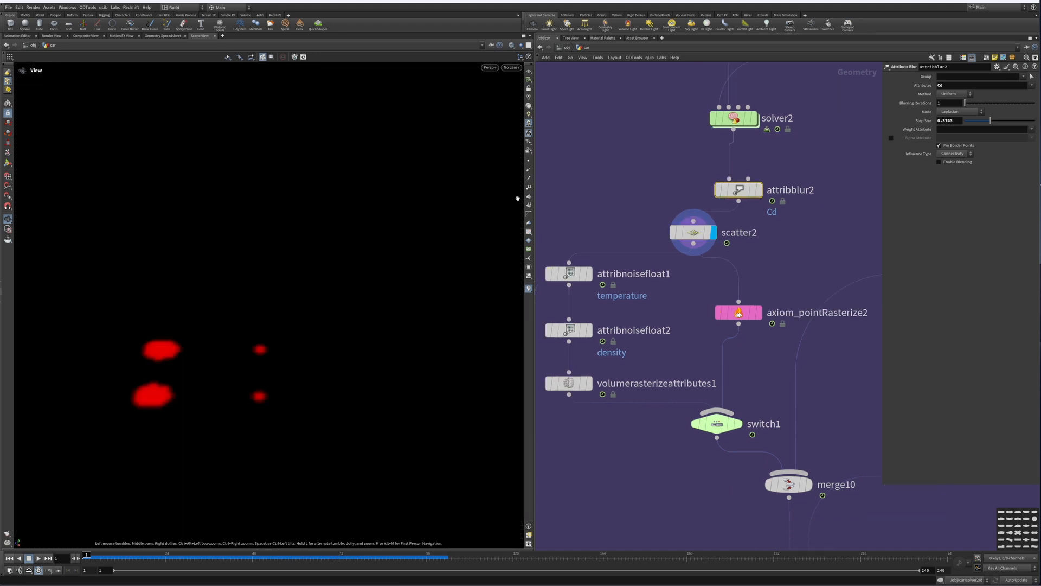
click(529, 161)
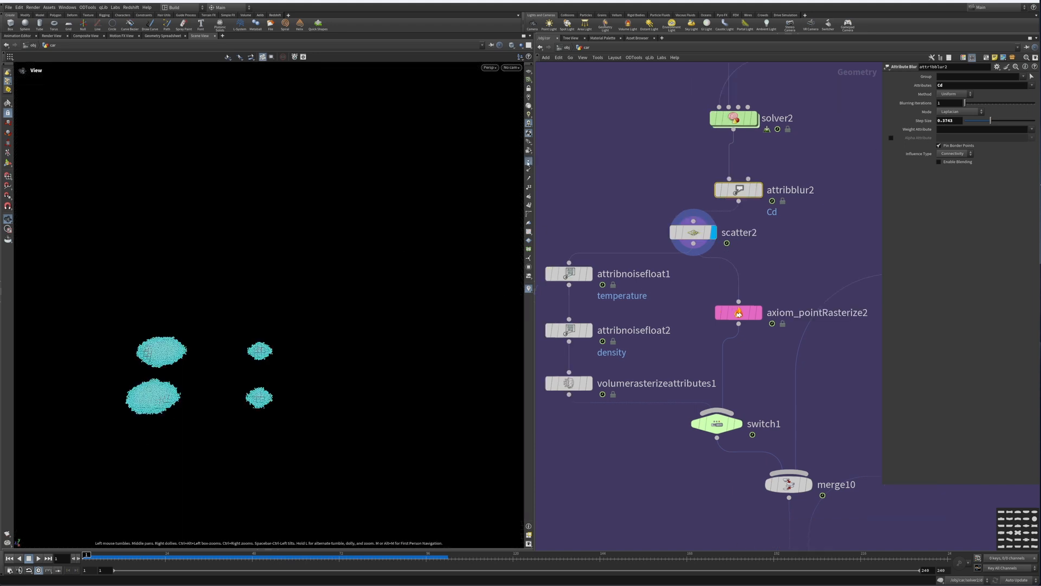
click(529, 161)
Step: Select and display the attribnoisefloat1 temperature node
middle_drag(680, 307, 686, 247)
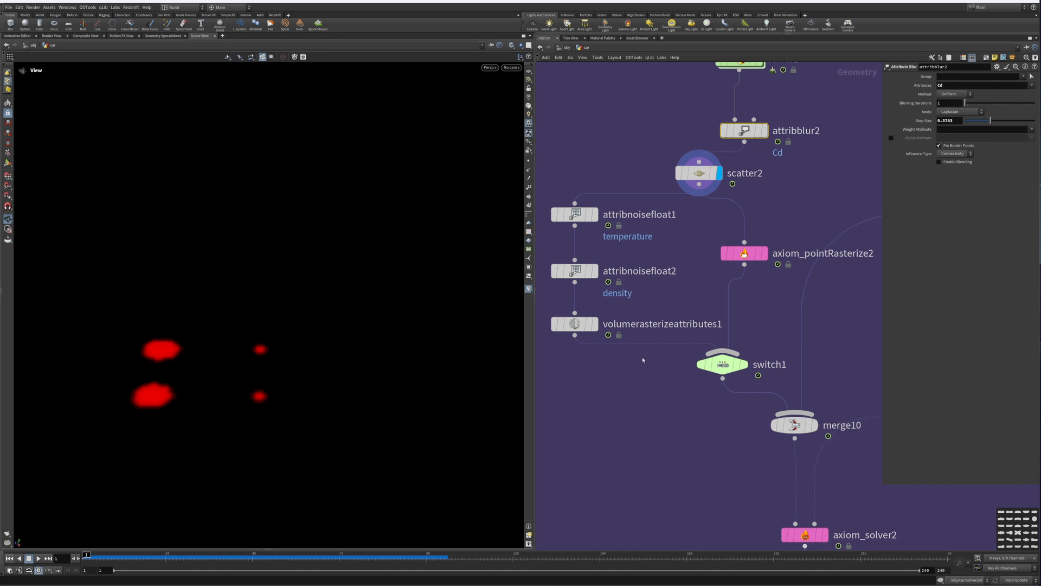
middle_drag(643, 343, 707, 392)
drag(596, 241, 677, 285)
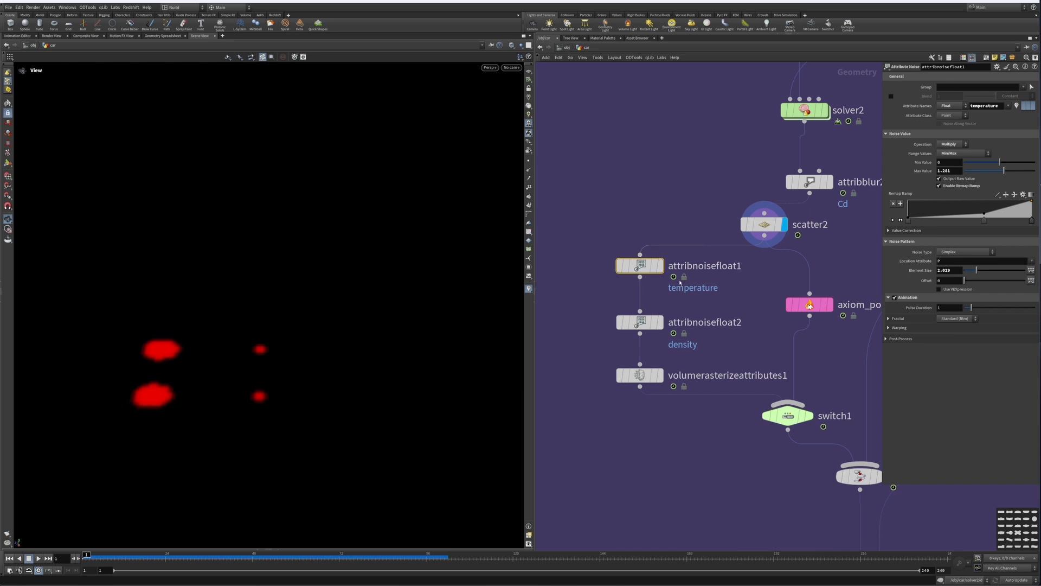
key(r)
drag(583, 226, 694, 303)
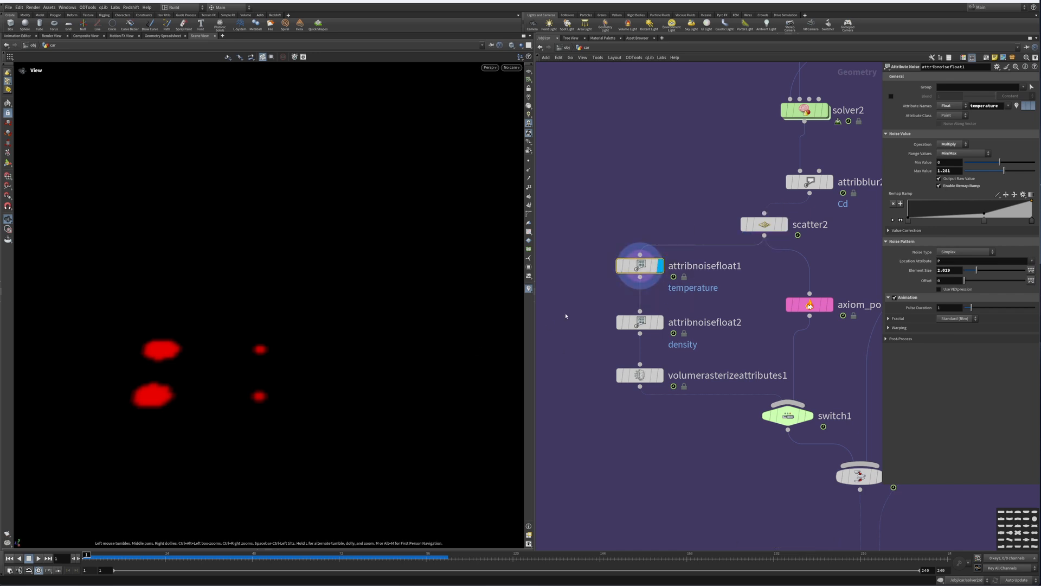
Step: Add a Color visualizer on attribnoisefloat1 that shows the temperature attribute
click(527, 289)
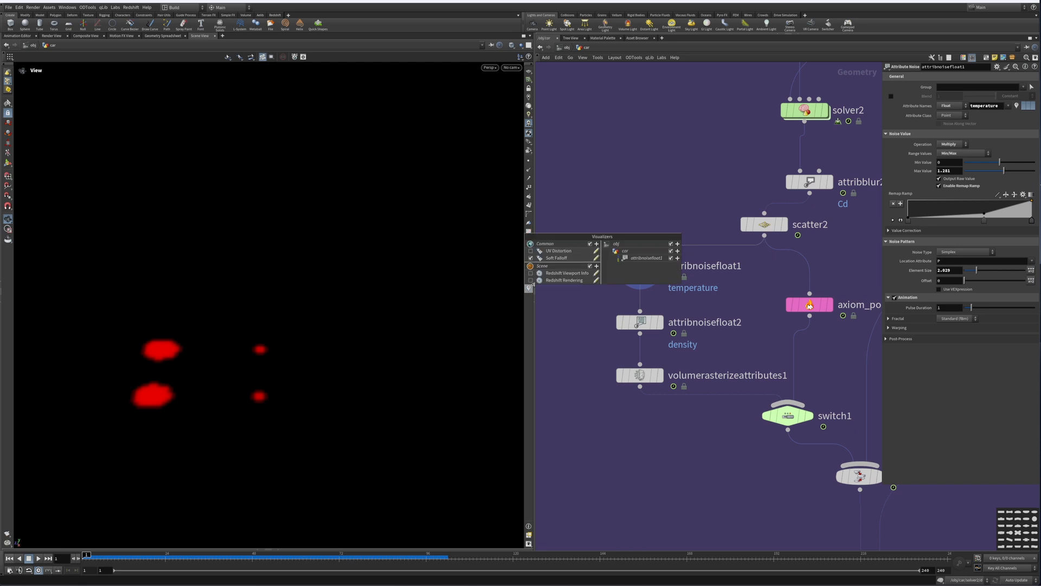
click(677, 259)
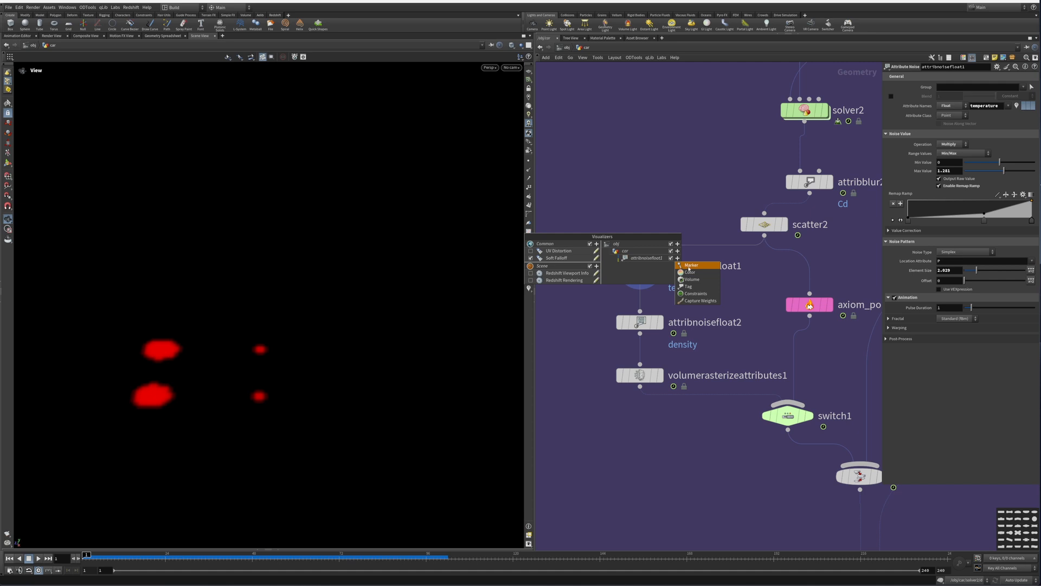
click(689, 267)
click(675, 262)
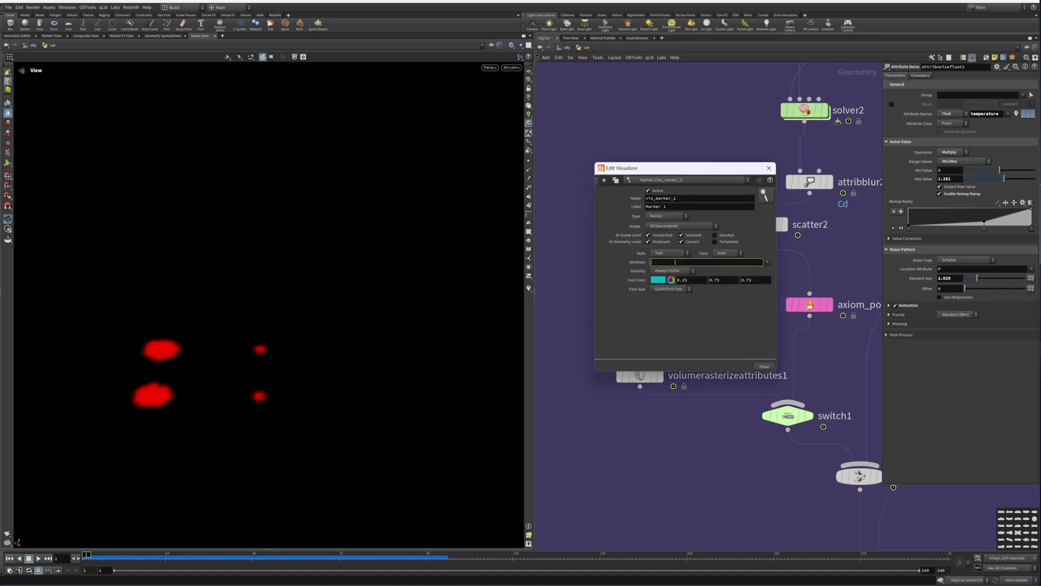
text(temperature)
click(669, 252)
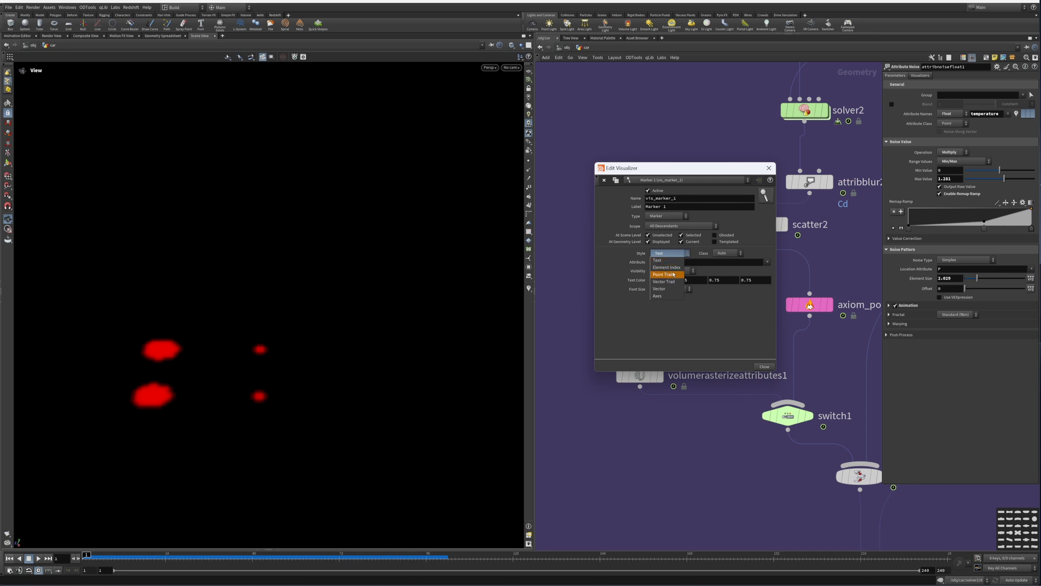
click(657, 216)
click(658, 216)
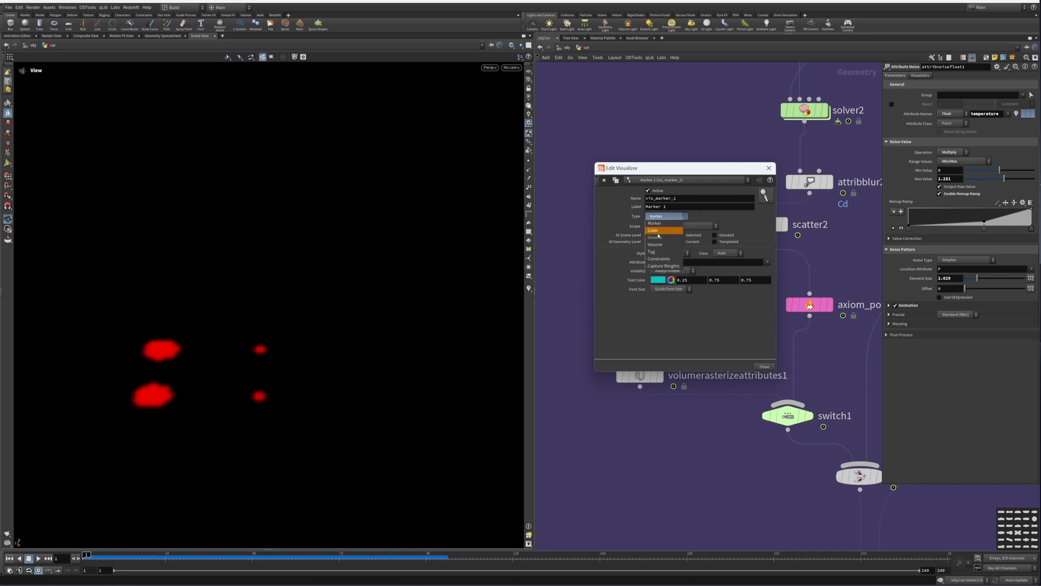
click(655, 230)
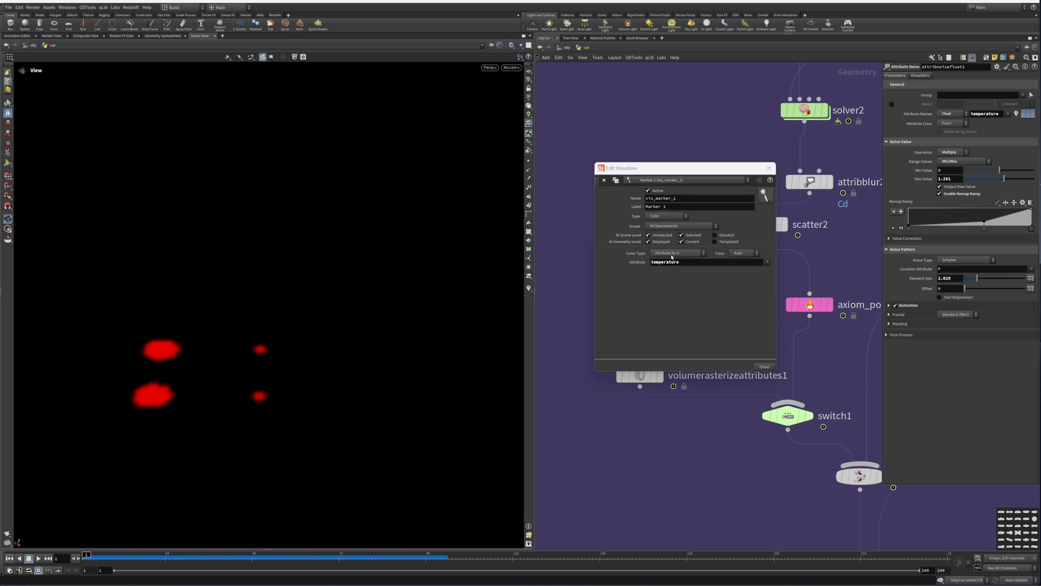
click(672, 227)
click(673, 248)
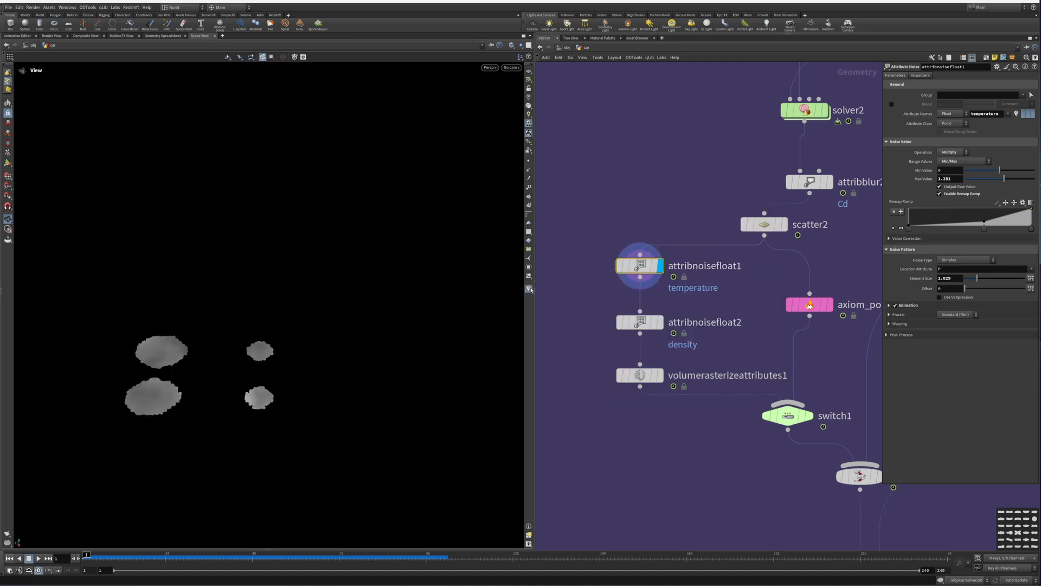
Step: Orbit the viewport to examine the temperature visualization on the scattered points
drag(172, 375, 193, 379)
right_drag(193, 379, 223, 358)
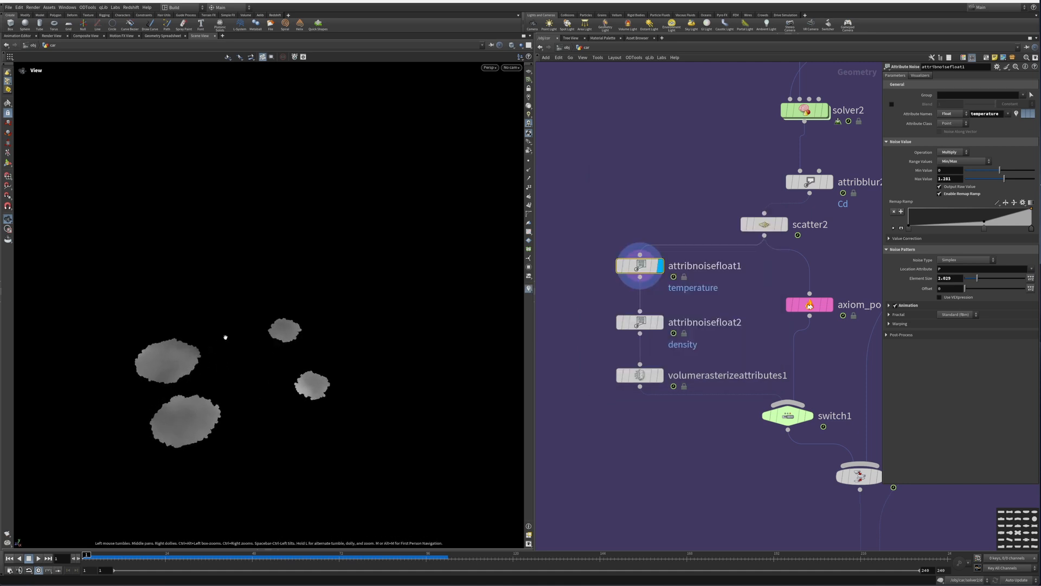
middle_drag(225, 336, 268, 290)
right_drag(269, 290, 213, 388)
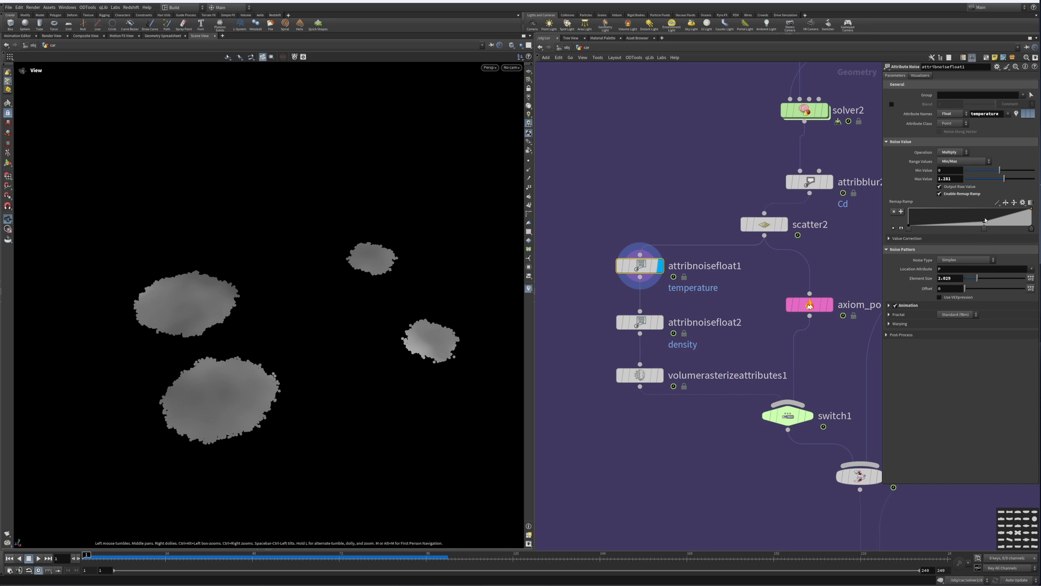
Step: Set attribnoisefloat1's Max Value to 0.33 and Element Size to 0.62, and display the volumerasterizeattributes1 output
drag(1002, 178, 1000, 179)
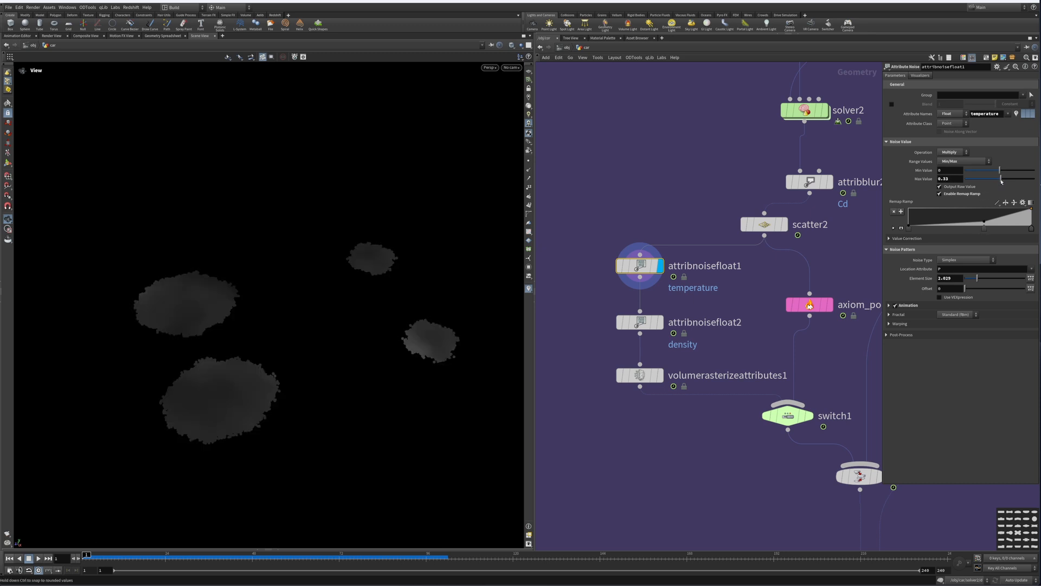
drag(977, 278, 969, 278)
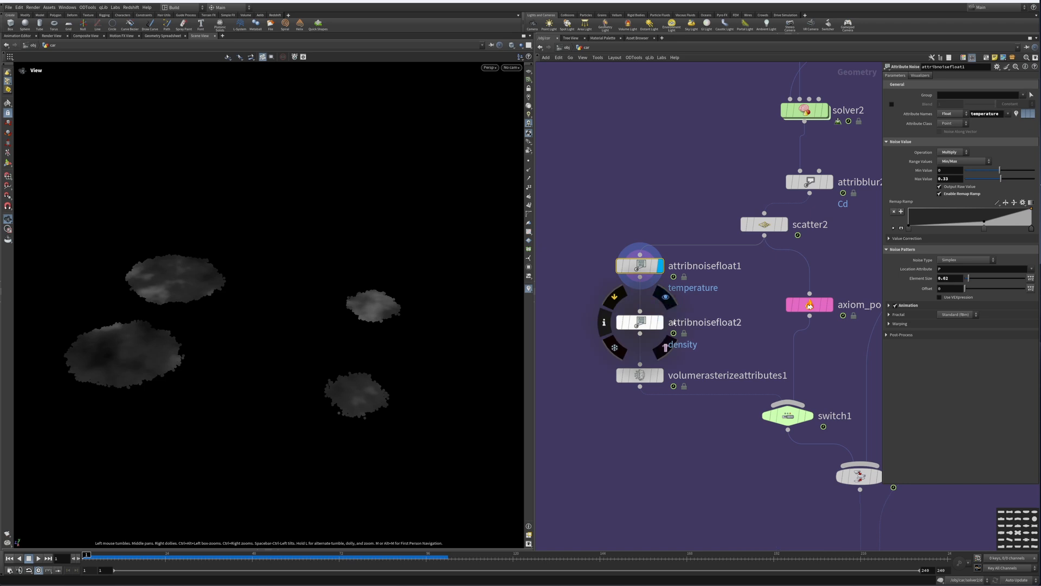
drag(720, 292, 619, 342)
middle_drag(688, 369, 676, 277)
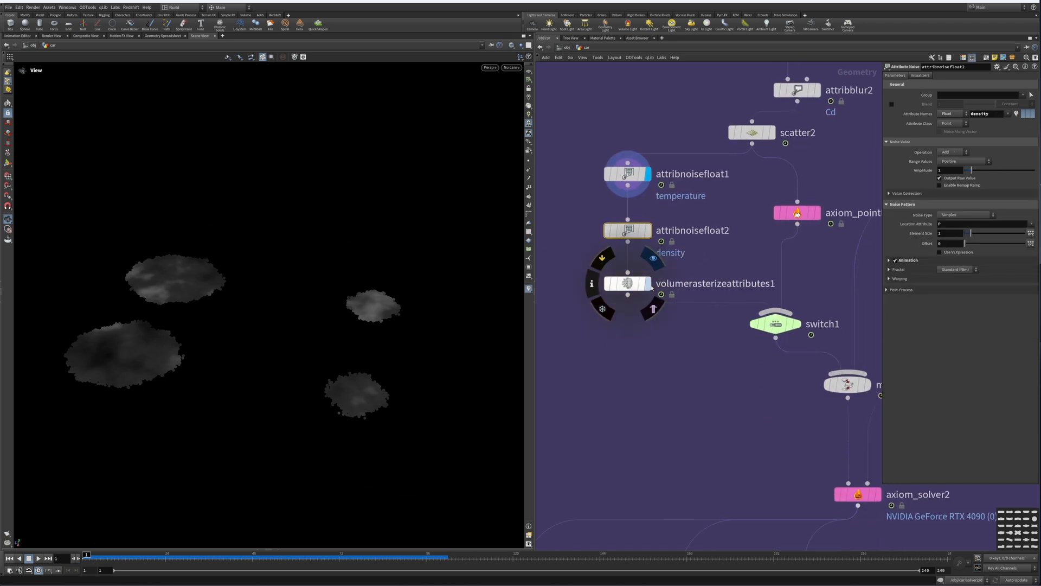
click(653, 258)
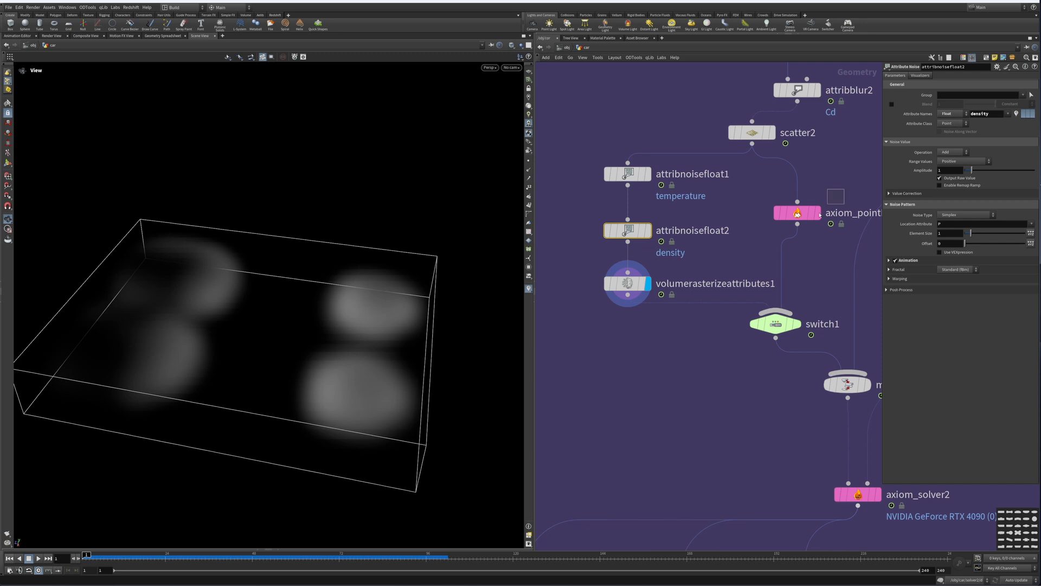
Step: Select the axiom_pointRasterize2 node and make it the displayed node
click(803, 214)
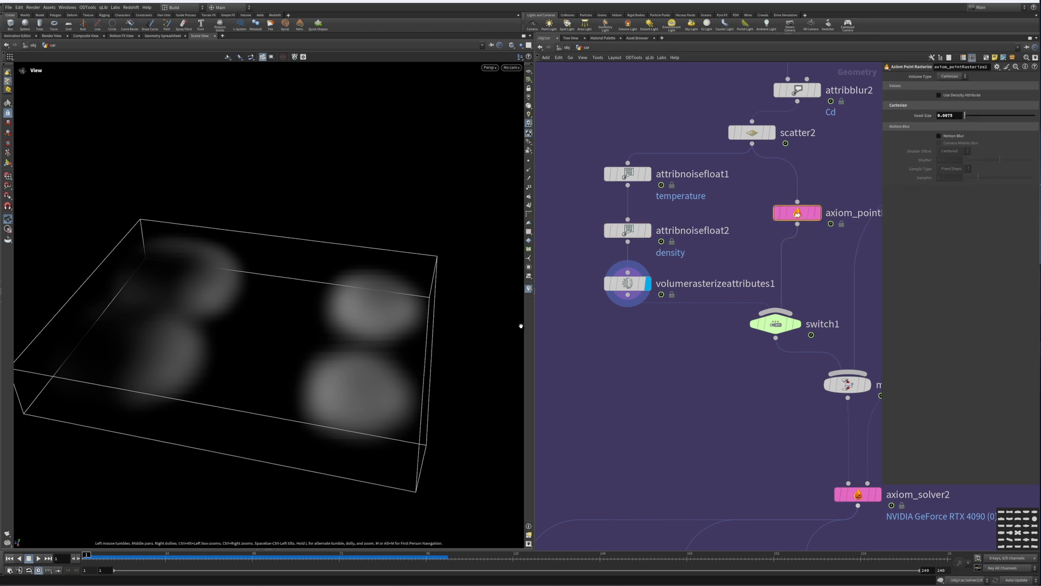
right_drag(272, 364, 440, 327)
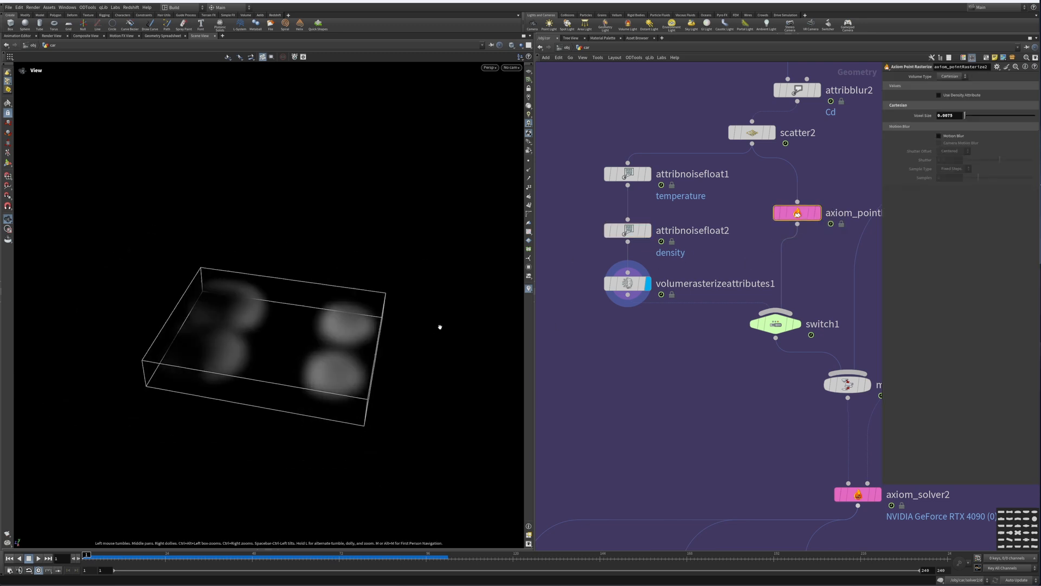
middle_drag(752, 210, 663, 248)
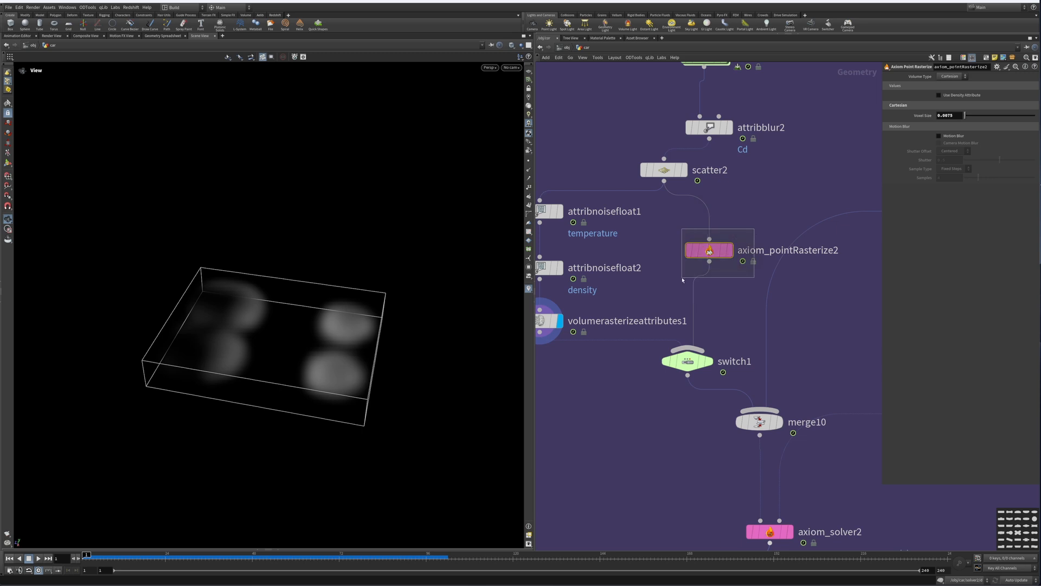
mouse_move(736, 255)
click(734, 223)
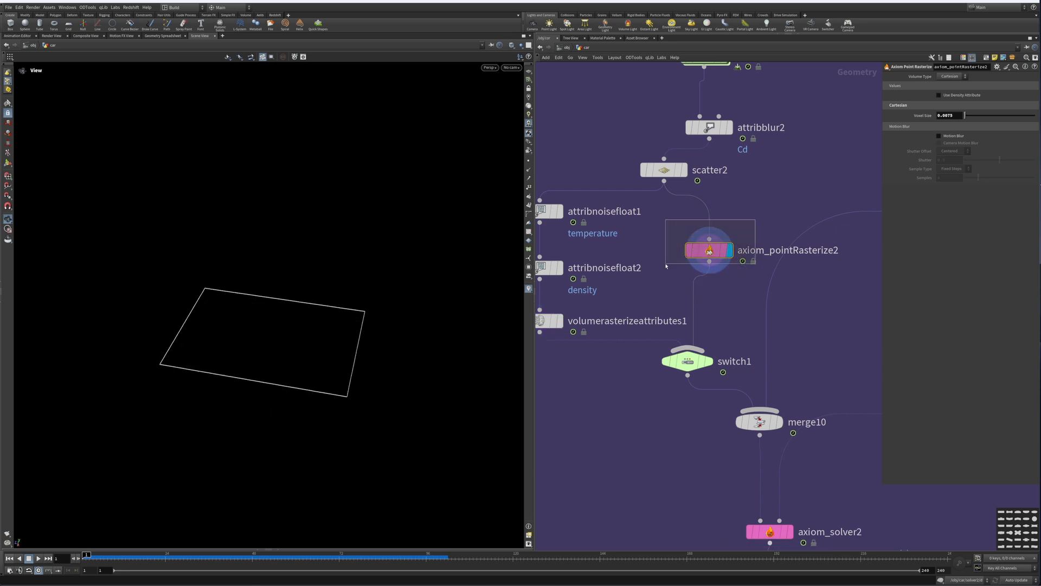
Step: Select axiom_solver2 and review its Sourcing and Simulation parameters
middle_drag(739, 316, 754, 239)
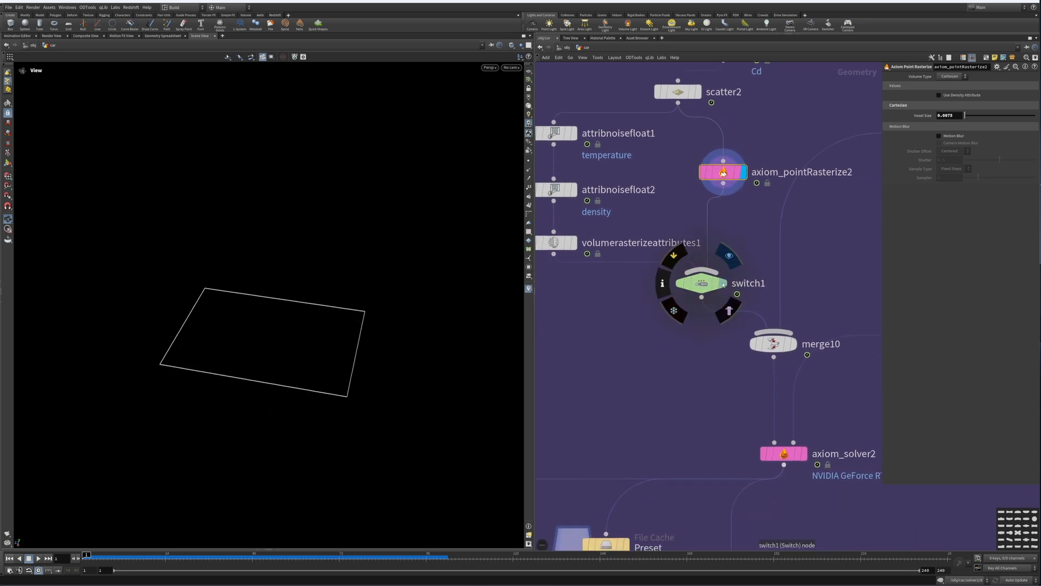
middle_drag(792, 305, 716, 234)
scroll(765, 331, down, 2)
middle_drag(766, 331, 686, 374)
drag(747, 313, 759, 324)
middle_drag(760, 325, 815, 239)
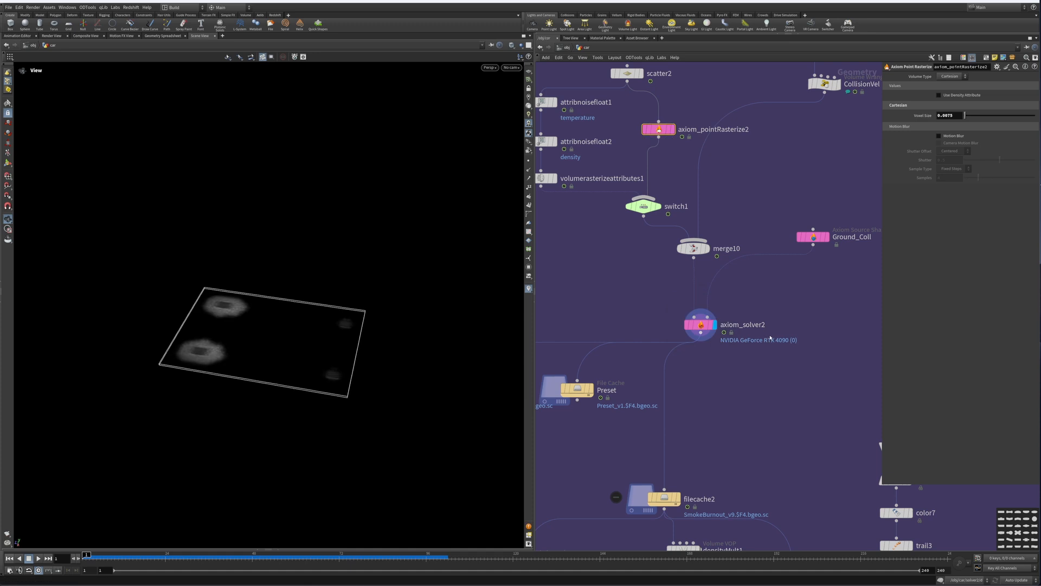
click(700, 325)
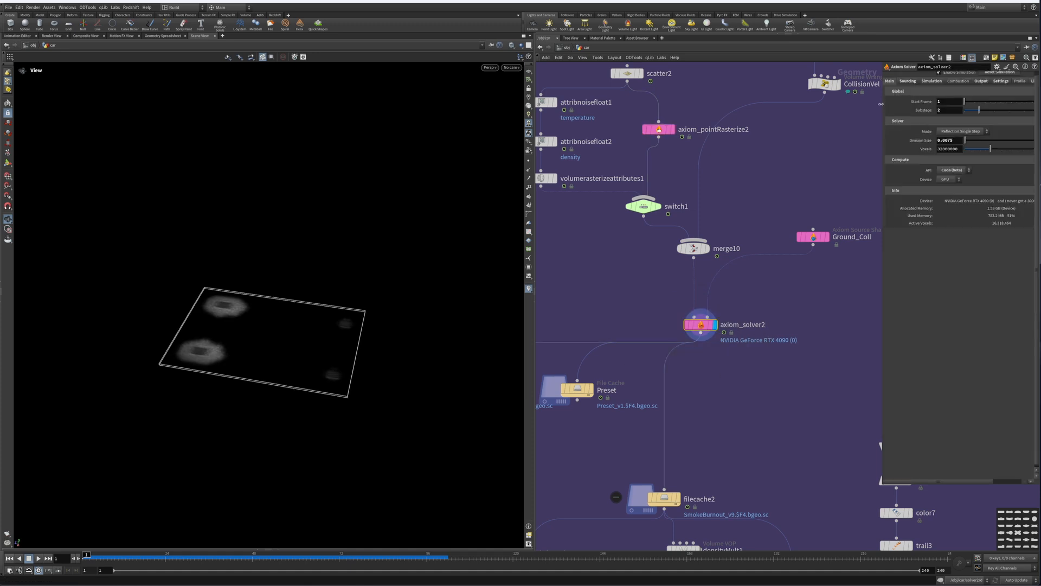
drag(884, 107, 822, 108)
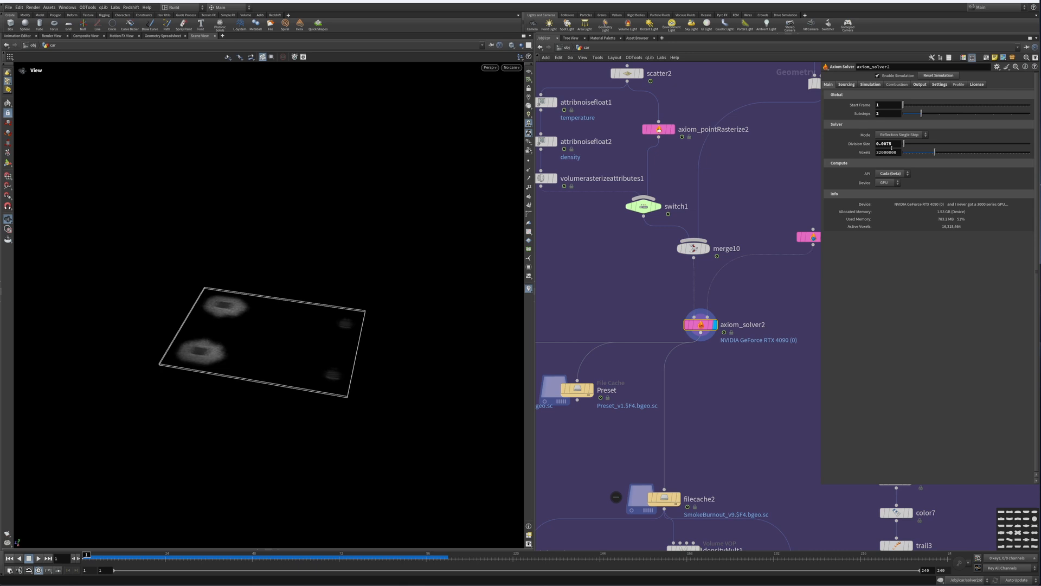
click(846, 84)
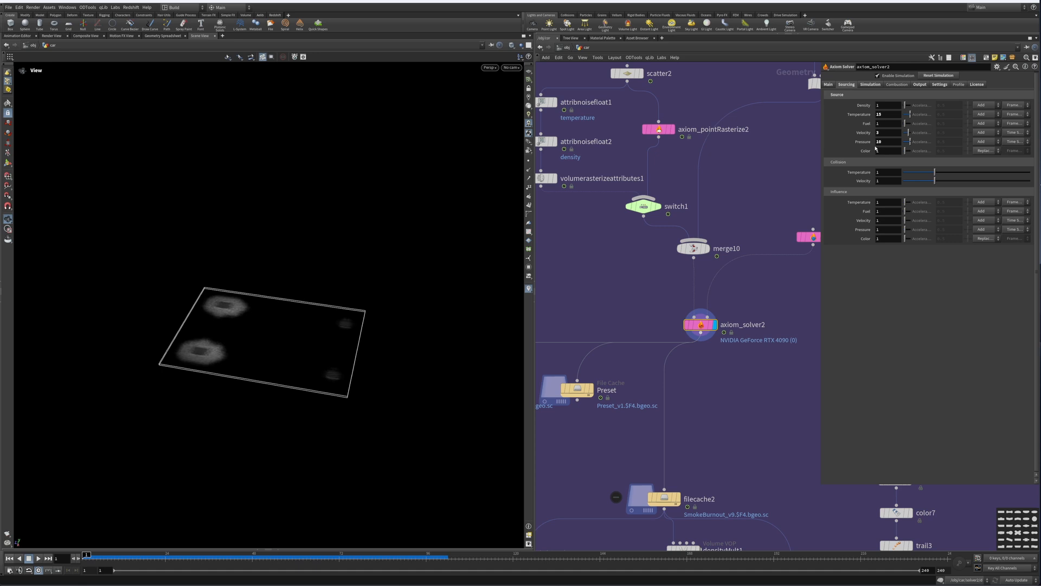
click(872, 85)
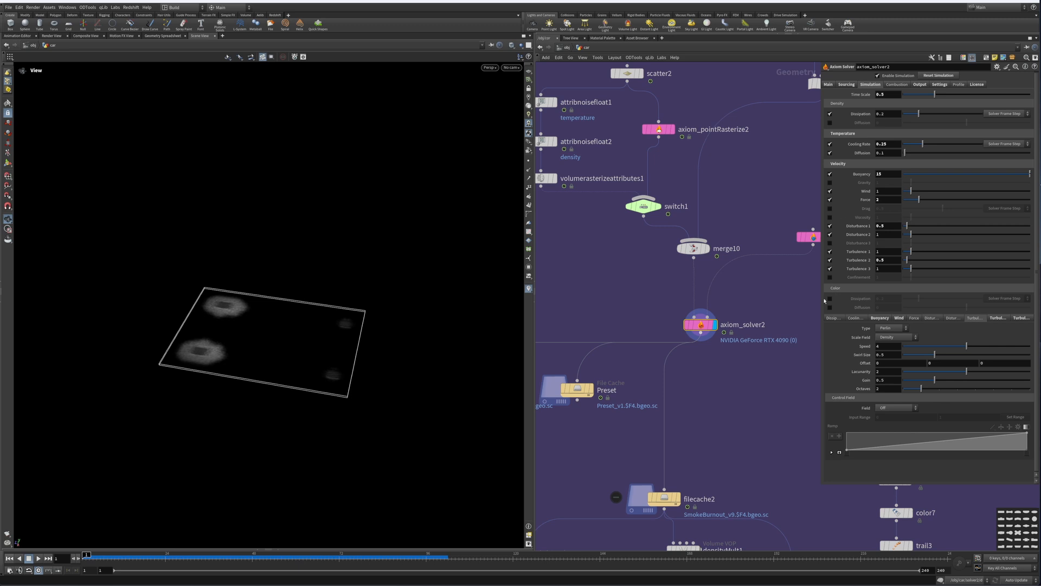
Step: Display the Custom file cache node and scrub the timeline to play back its smoke
middle_drag(708, 418, 818, 342)
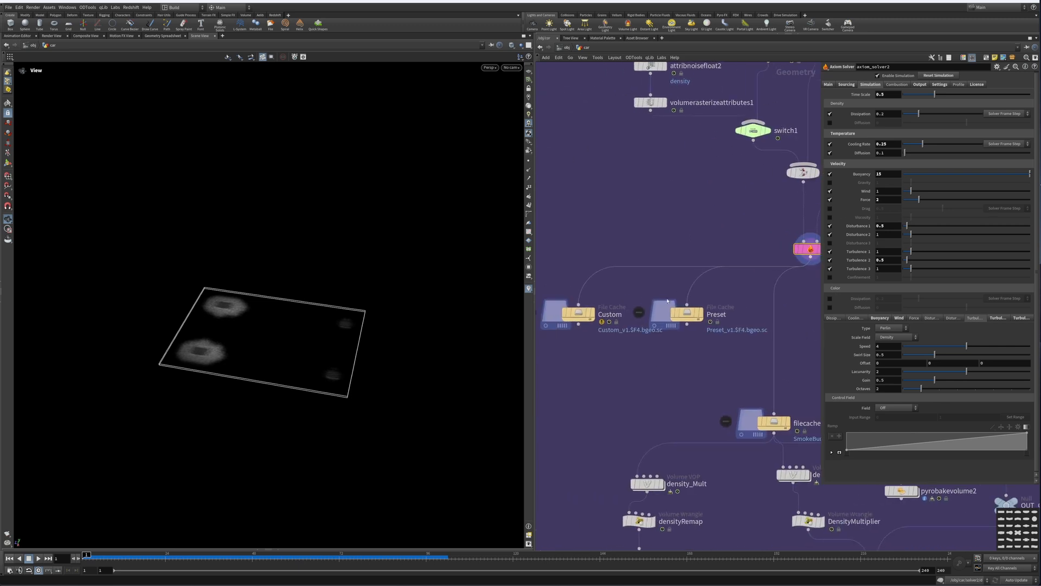
middle_drag(657, 386, 608, 411)
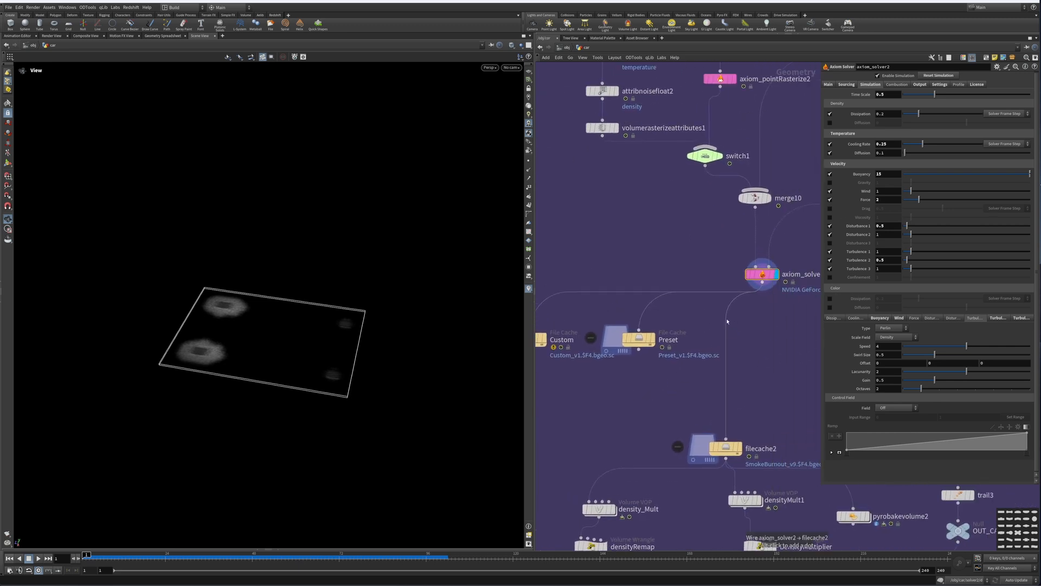
middle_drag(771, 337, 817, 347)
middle_drag(667, 267, 730, 258)
drag(683, 388, 606, 317)
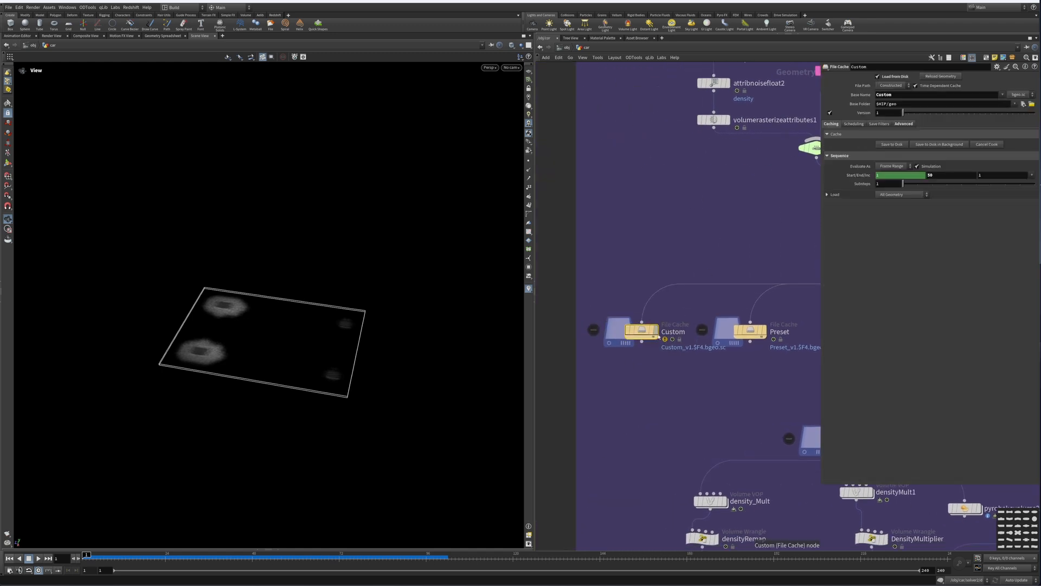
drag(679, 382, 619, 299)
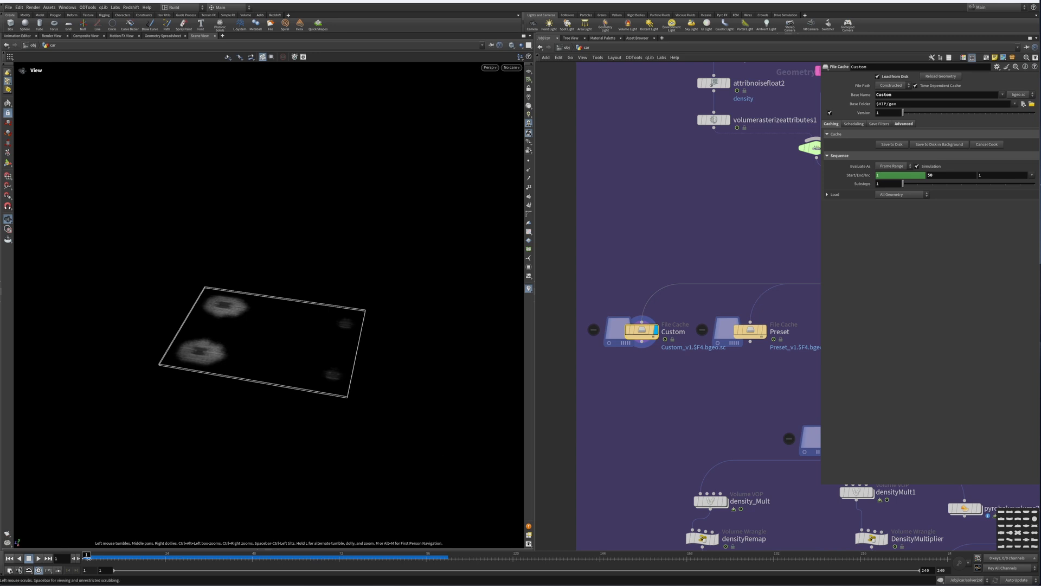
drag(86, 556, 248, 561)
drag(284, 360, 321, 333)
middle_drag(748, 172, 678, 269)
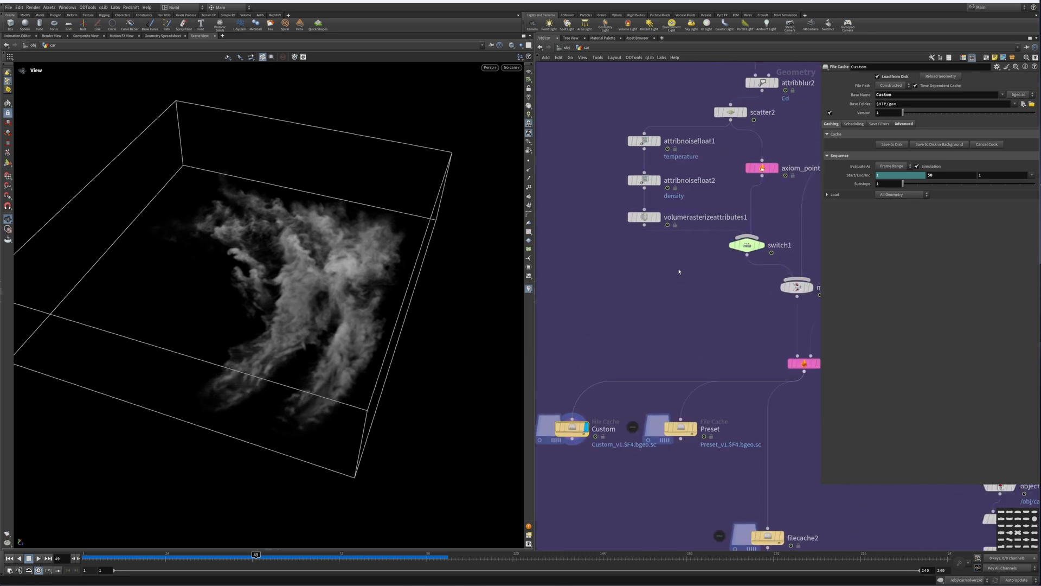
middle_drag(609, 356, 647, 276)
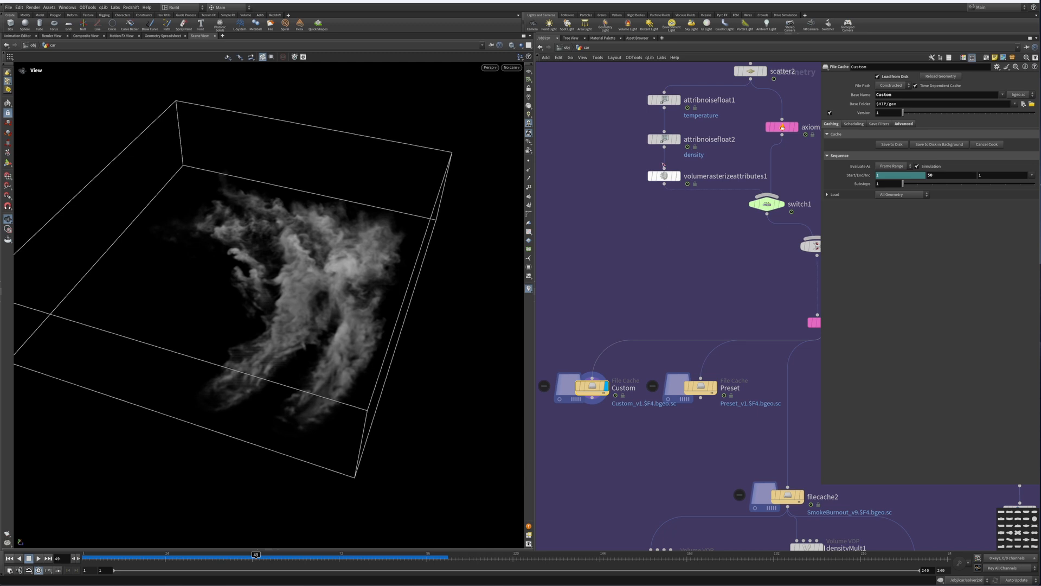
click(658, 96)
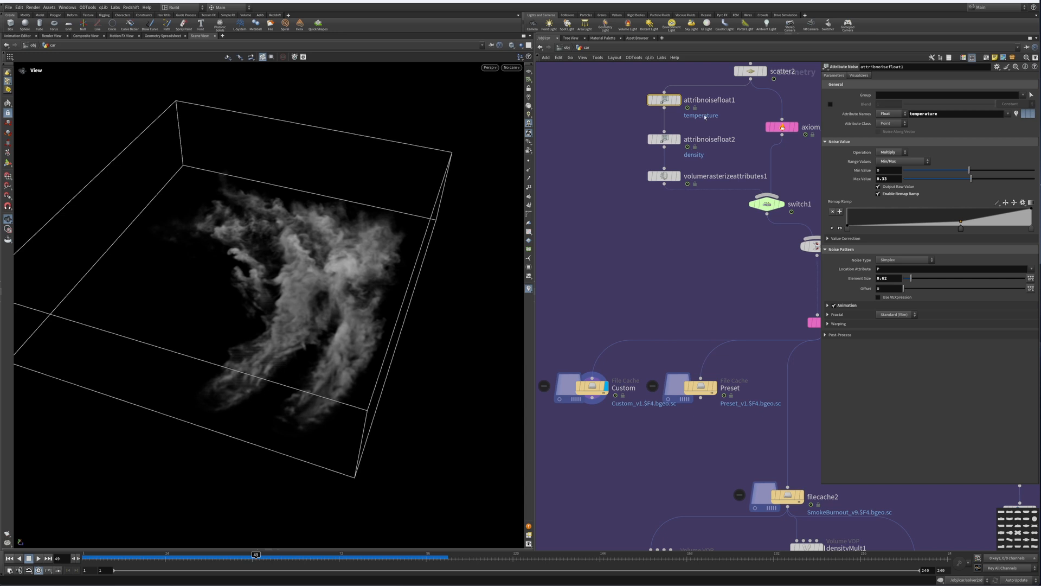
key(Tab)
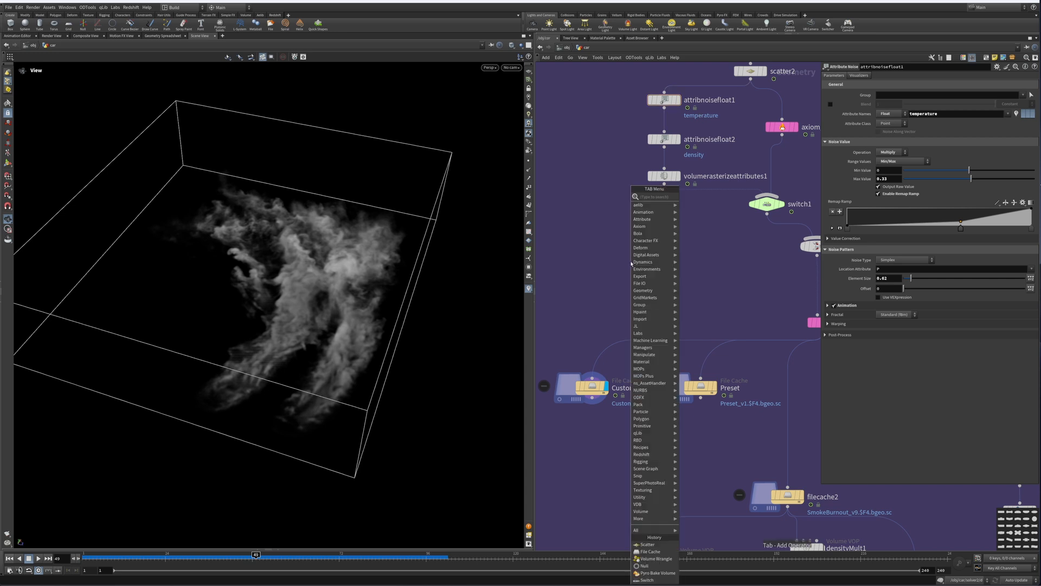
text(attr no f)
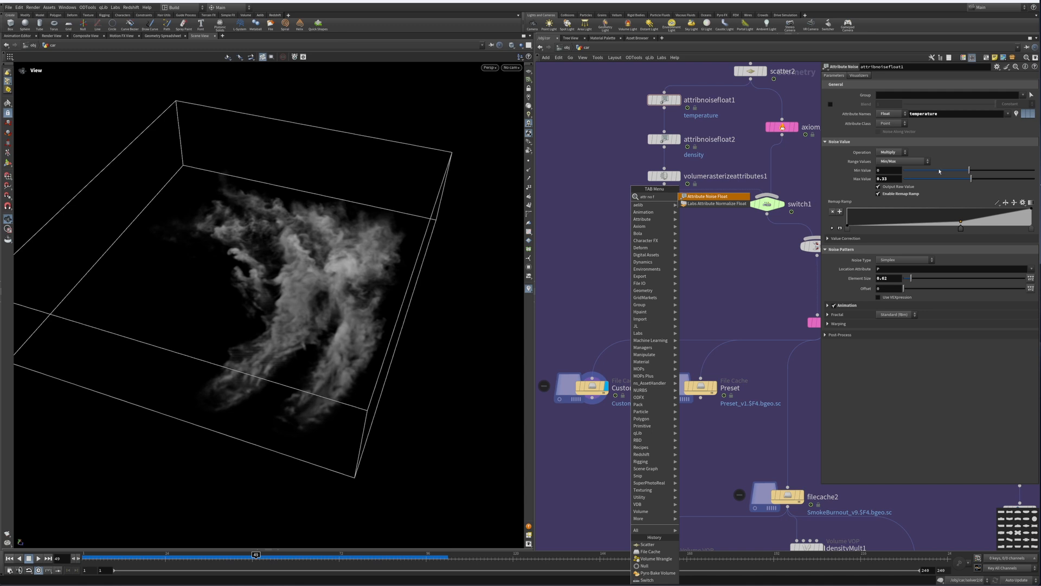
key(Escape)
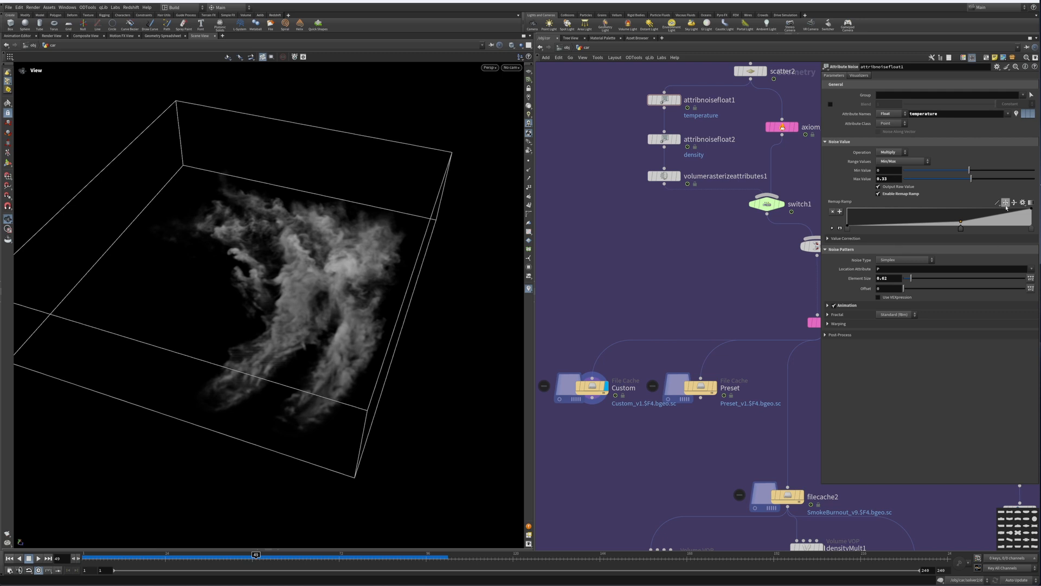
Step: Switch the display between the Custom and Preset file caches to compare their smoke
middle_drag(652, 320, 660, 284)
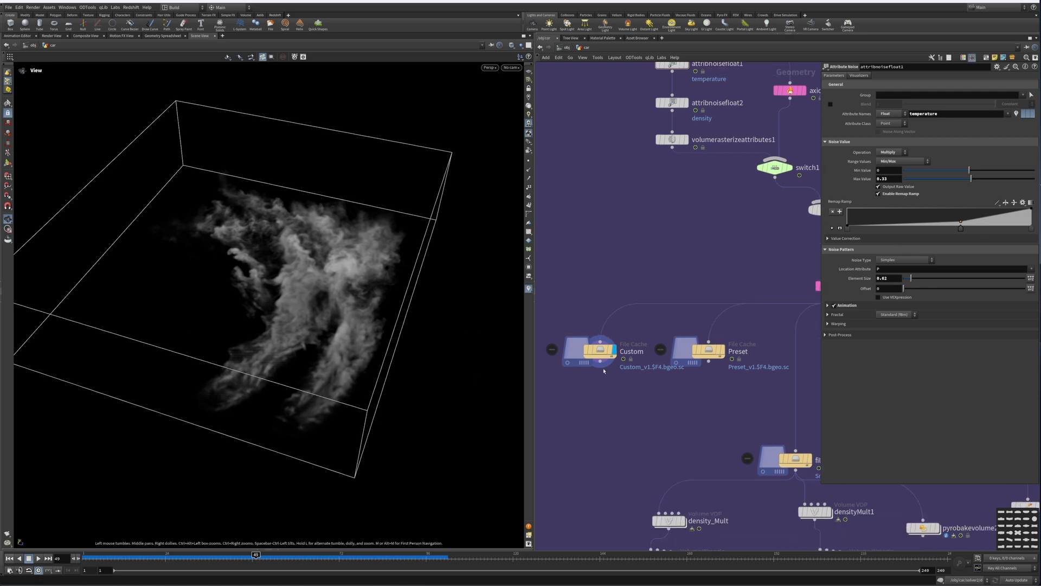
click(600, 349)
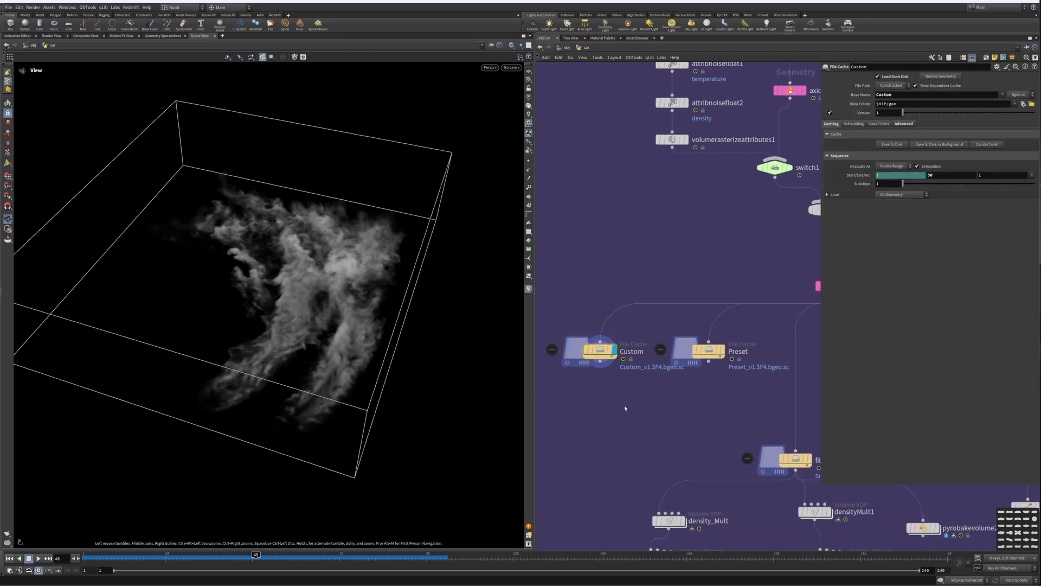
click(723, 350)
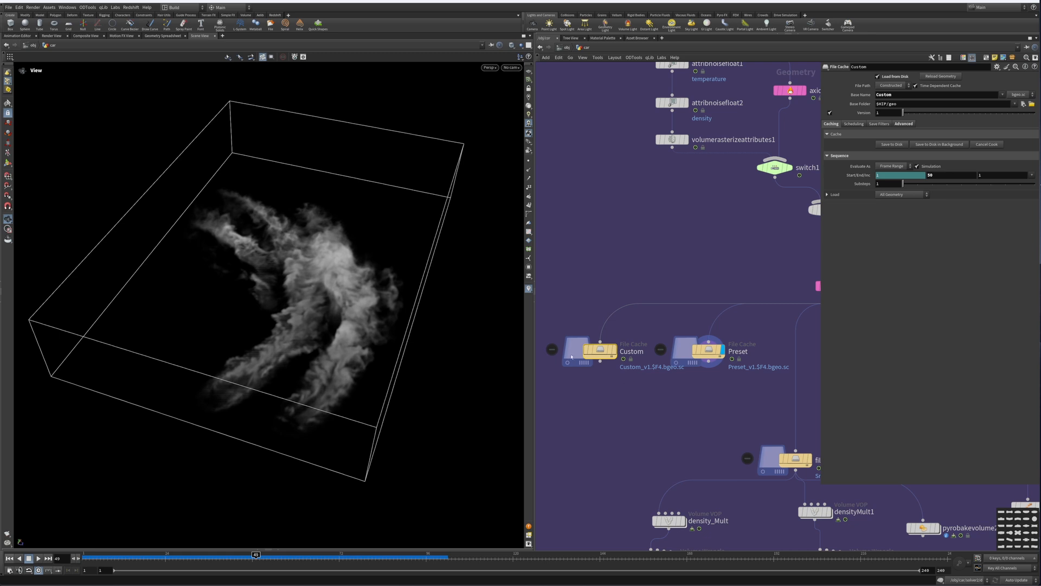
click(614, 350)
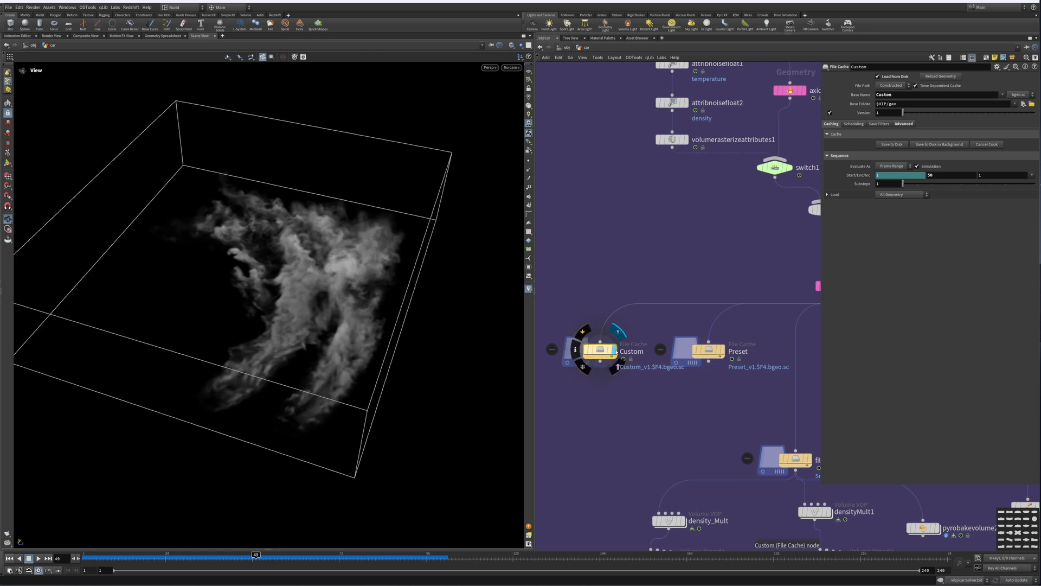
click(723, 351)
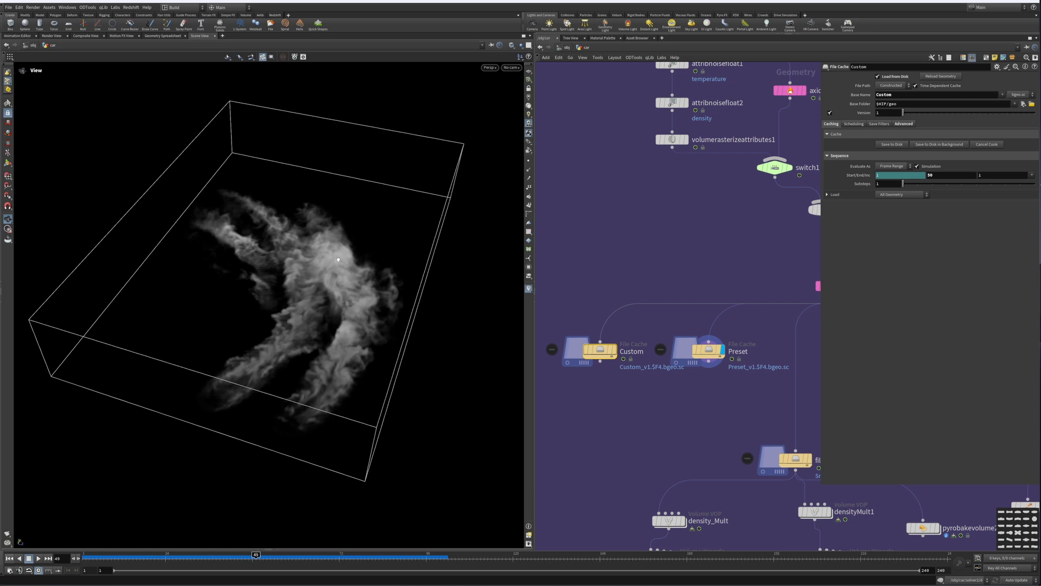
click(615, 352)
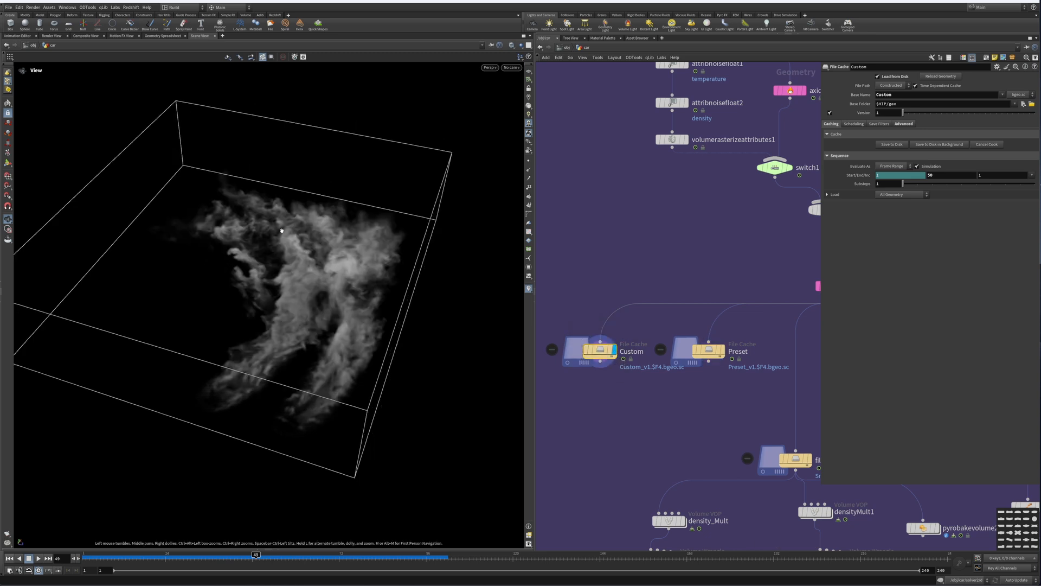
Step: Display the filecache2 SmokeBurnout cache output
middle_drag(646, 398, 564, 329)
scroll(608, 337, down, 2)
scroll(660, 353, up, 3)
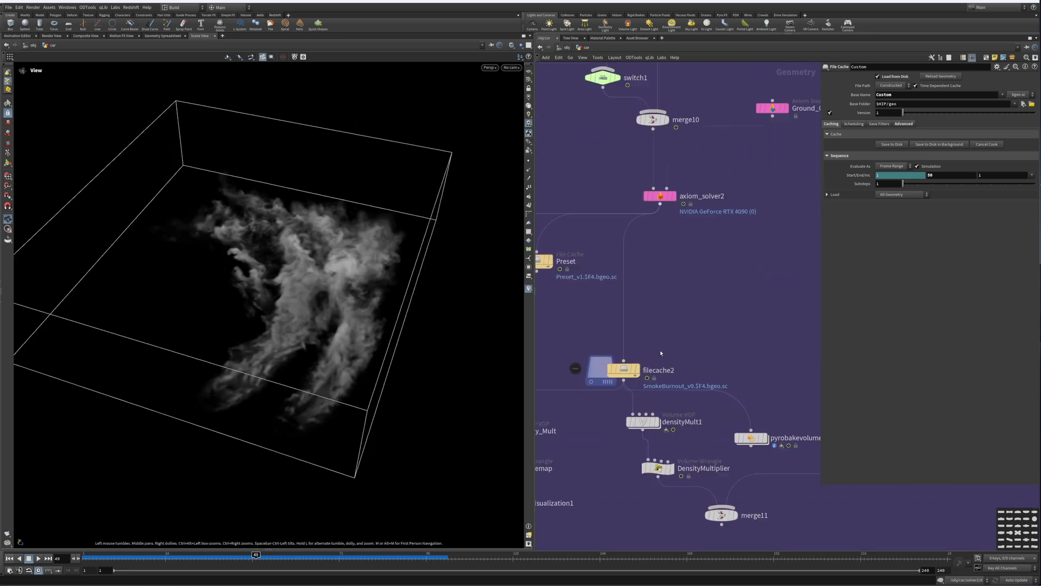
middle_drag(646, 367, 665, 335)
click(653, 345)
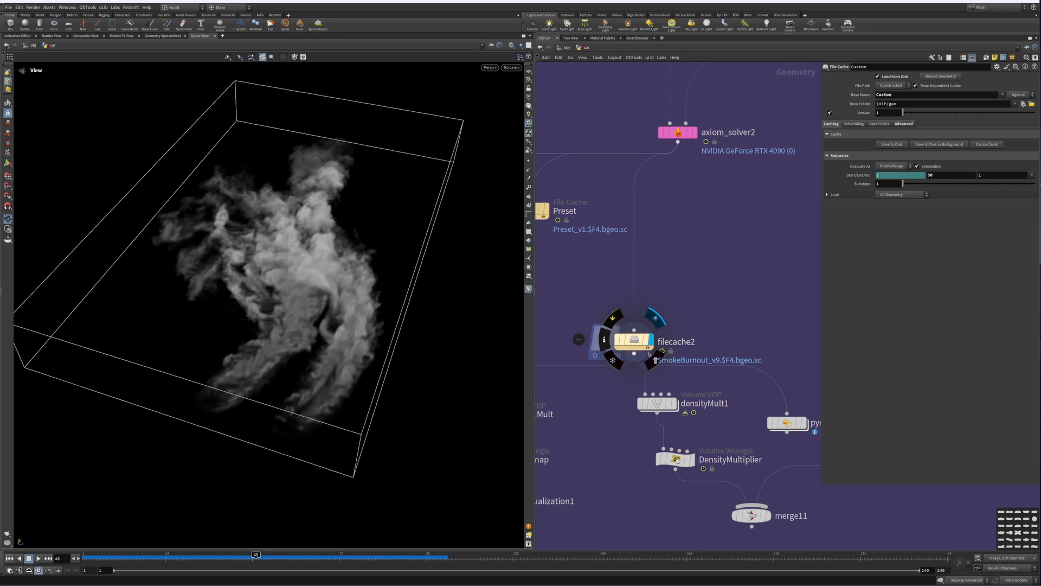
Step: Scrub the timeline forward and select the density_Mult Volume VOP node
middle_drag(548, 357, 625, 313)
drag(649, 277, 764, 302)
drag(299, 559, 318, 558)
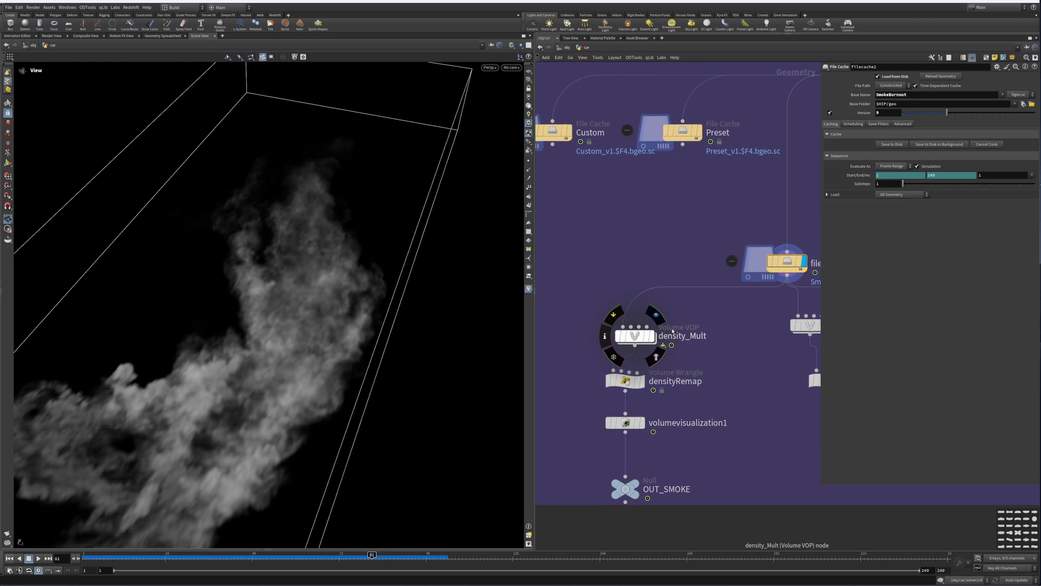
click(652, 338)
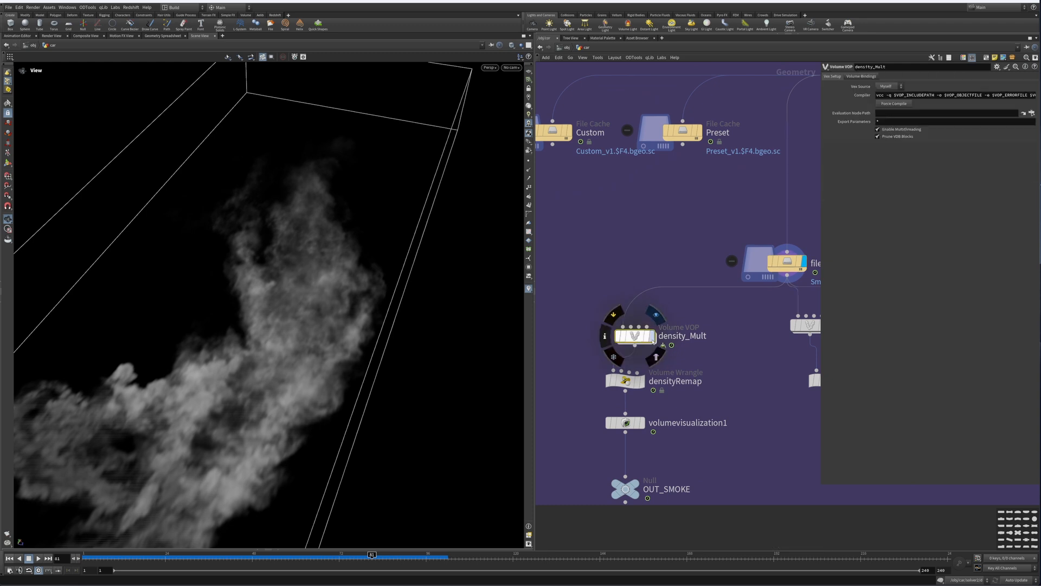
click(653, 336)
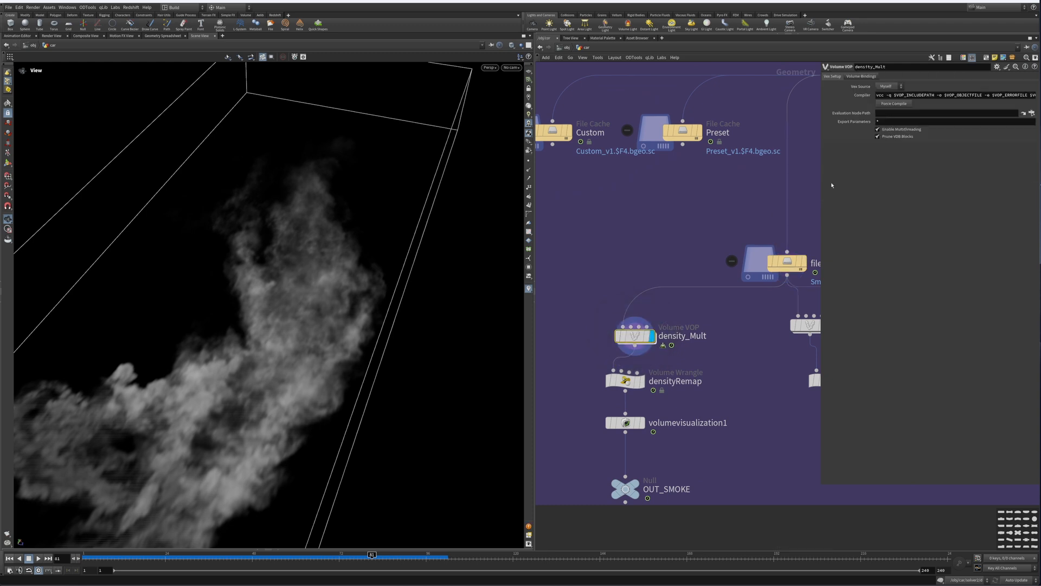
Step: Open the density_Mult Volume VOP to inspect its Multiply Constant node, then return to the parent network
double_click(638, 336)
key(h)
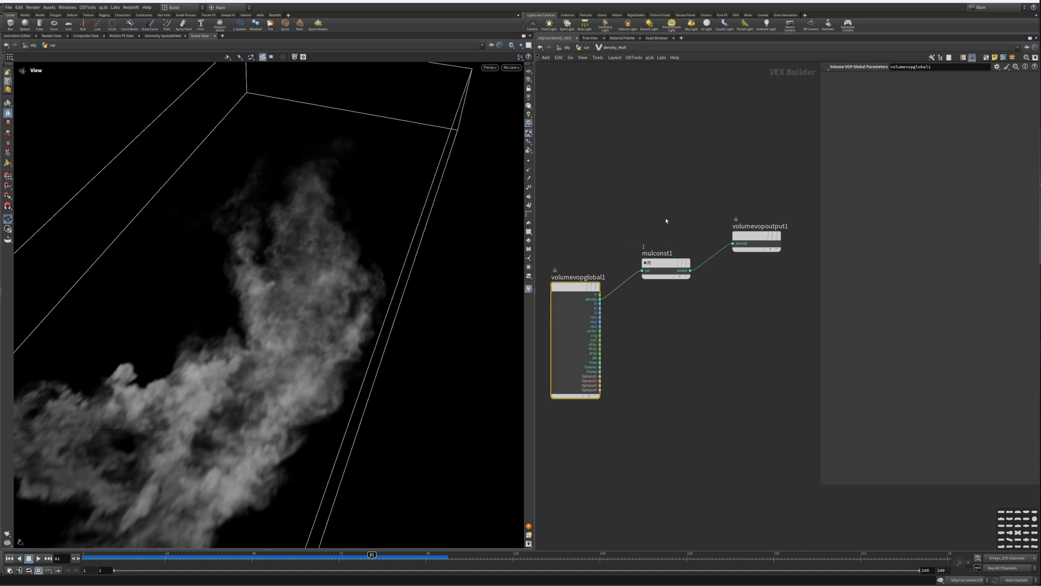
click(670, 266)
mouse_move(1022, 85)
mouse_down()
mouse_move(955, 85)
mouse_move(1025, 85)
mouse_up()
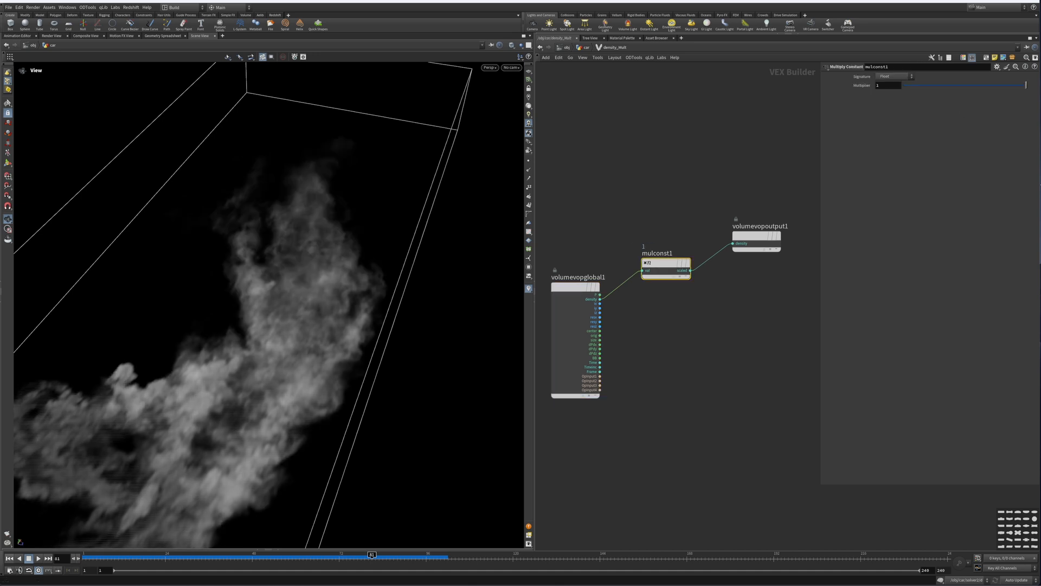
click(586, 47)
click(585, 49)
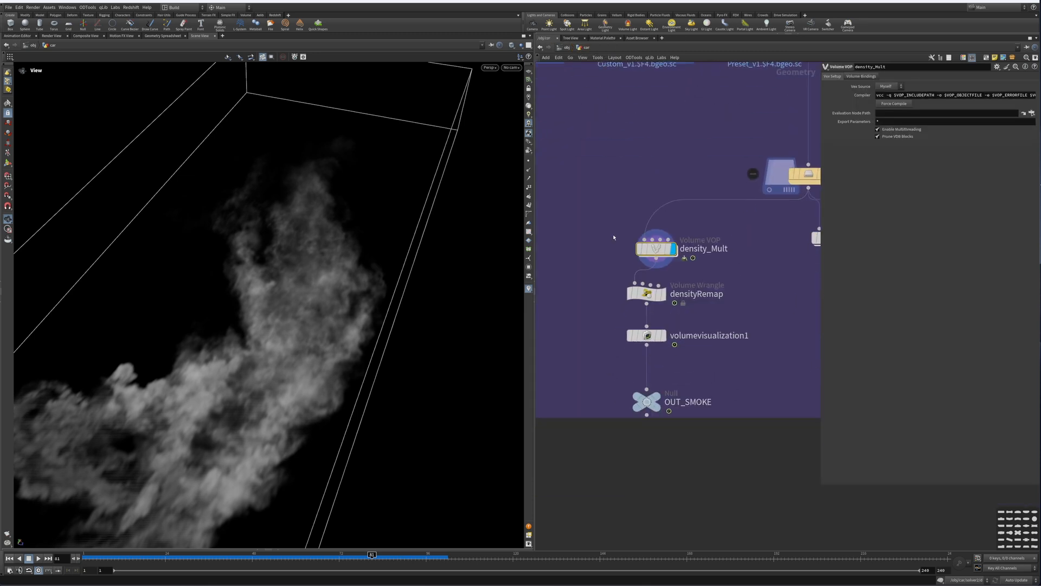
Step: Display the volumevisualization1 node, check its density field, and orbit the viewport around the coloured smoke
mouse_move(648, 244)
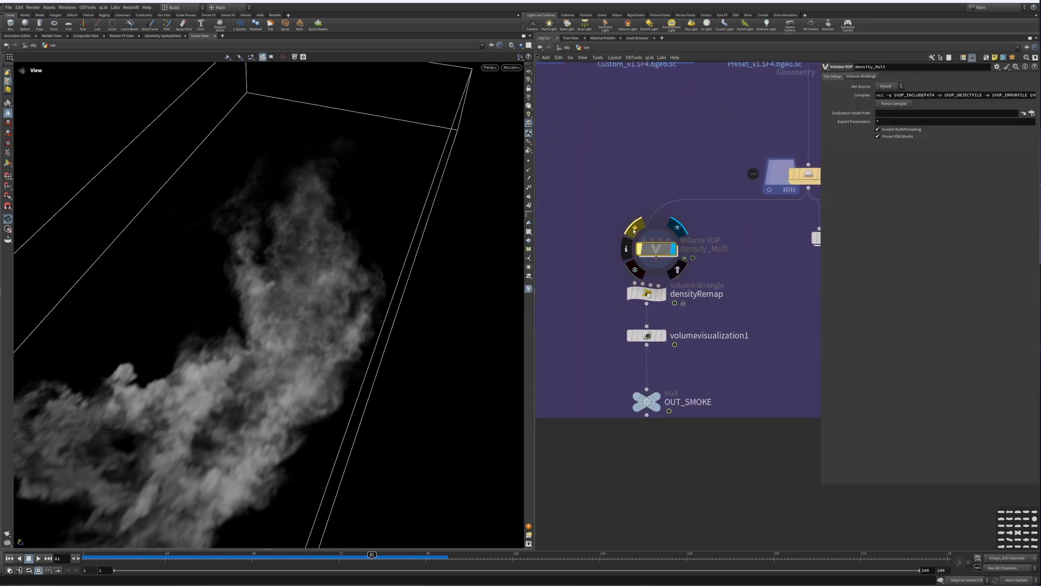
click(636, 295)
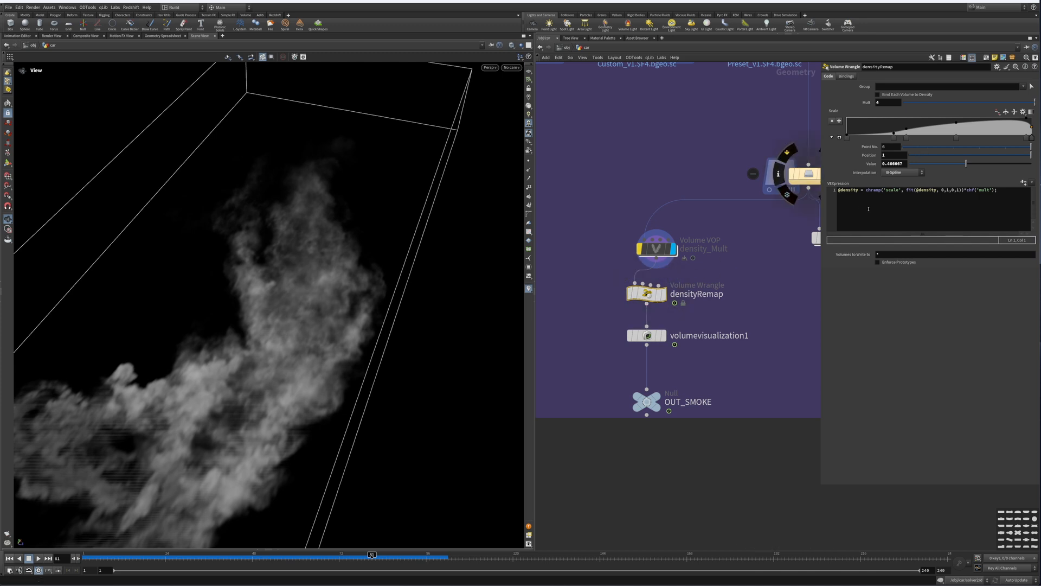
mouse_move(632, 282)
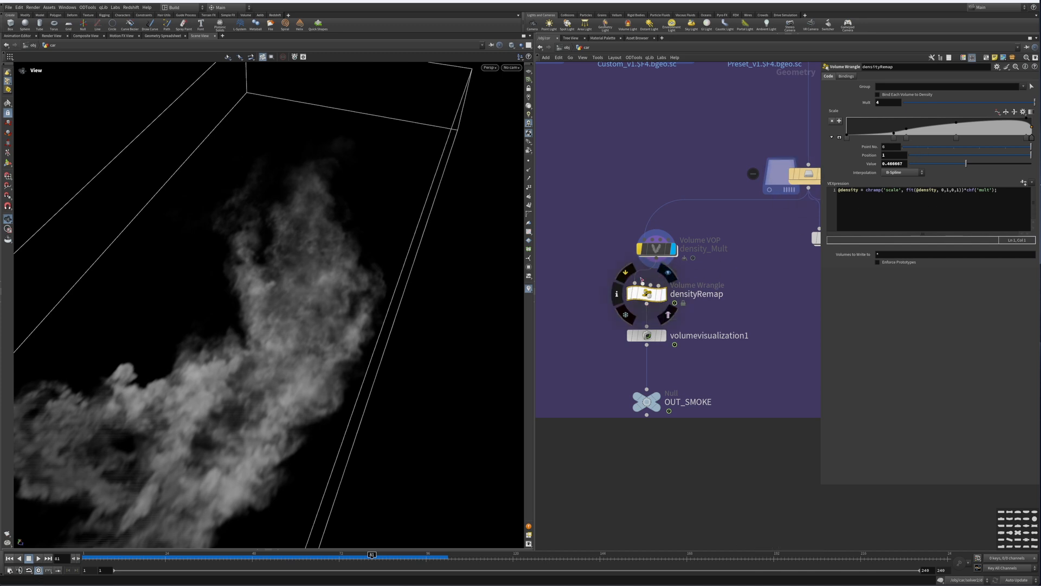
middle_drag(716, 317, 712, 258)
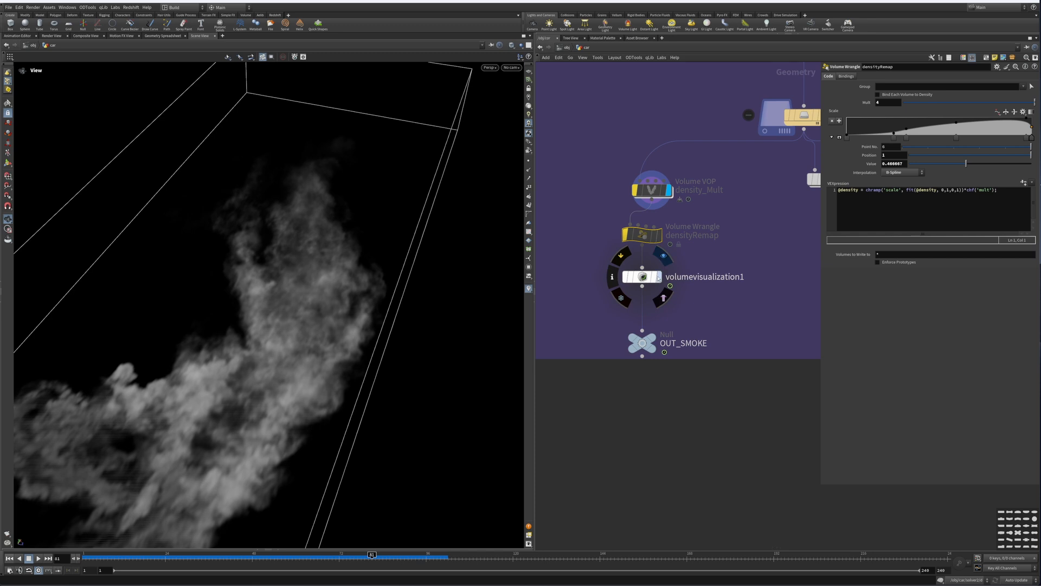
click(663, 257)
click(644, 276)
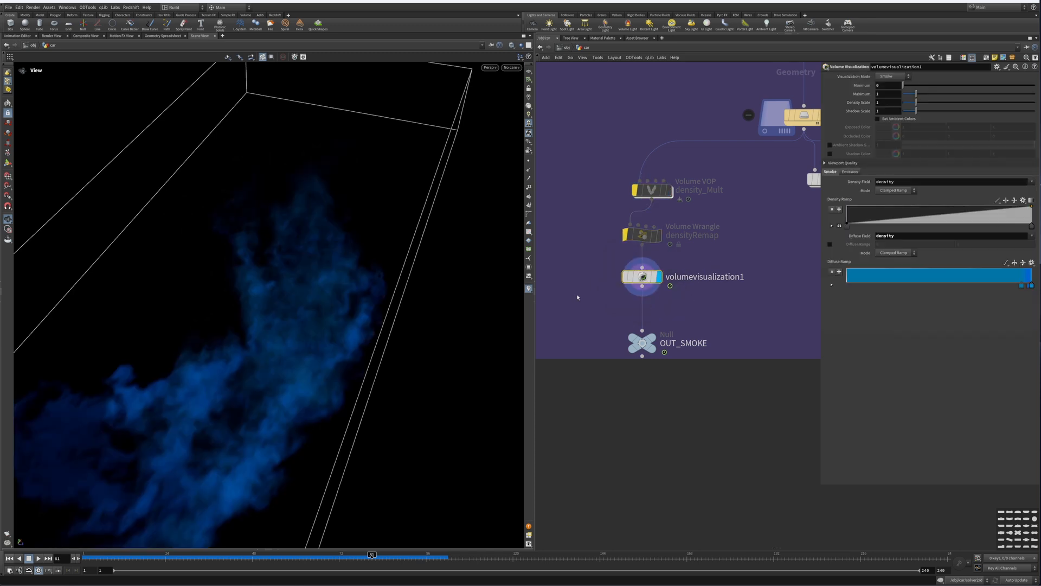
click(907, 181)
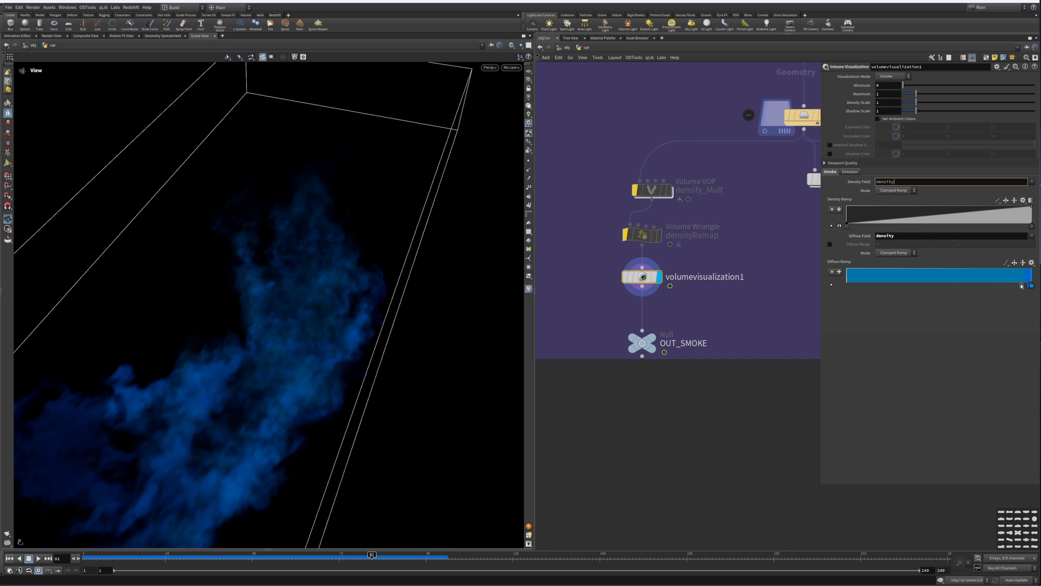
drag(379, 339, 310, 342)
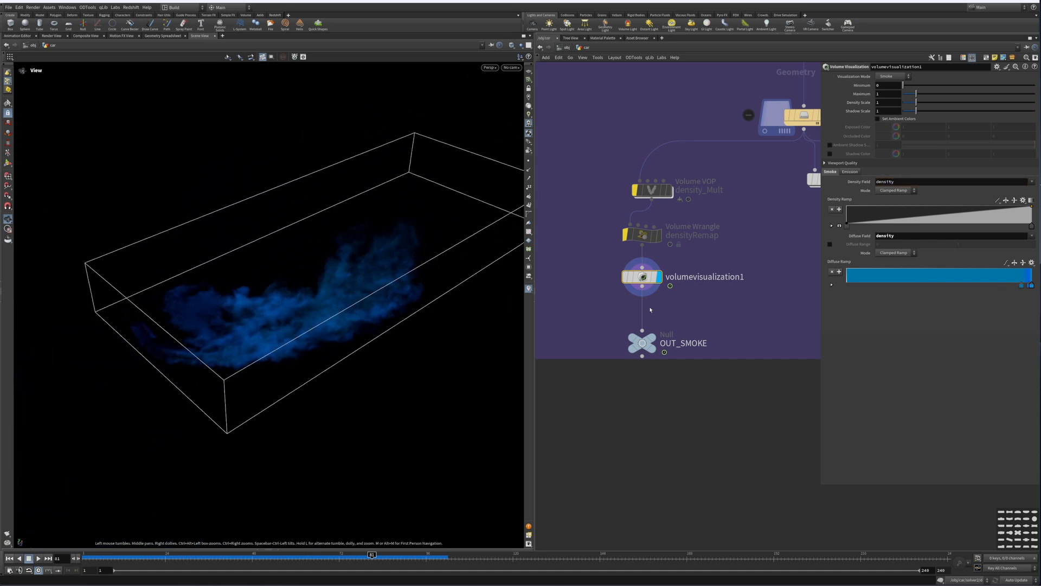
Step: Display the pyrobakevolume2 node to view the baked, shaded smoke in the viewport
scroll(651, 310, down, 4)
scroll(617, 328, up, 4)
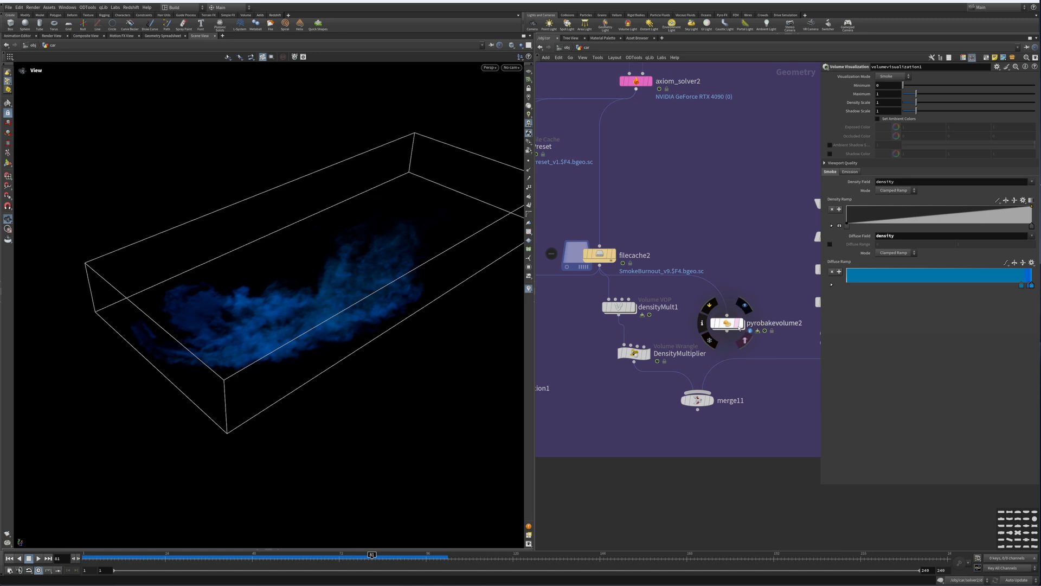
click(739, 324)
middle_drag(676, 307, 692, 305)
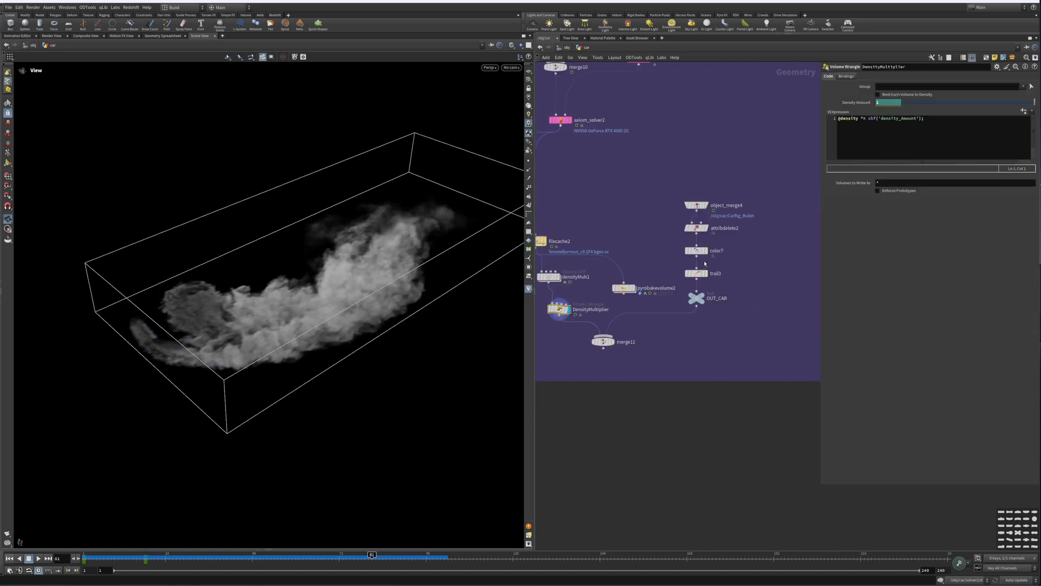
Step: Zoom out to the full network, go to frame 1, and launch a flipbook render of the viewport
scroll(710, 263, up, 4)
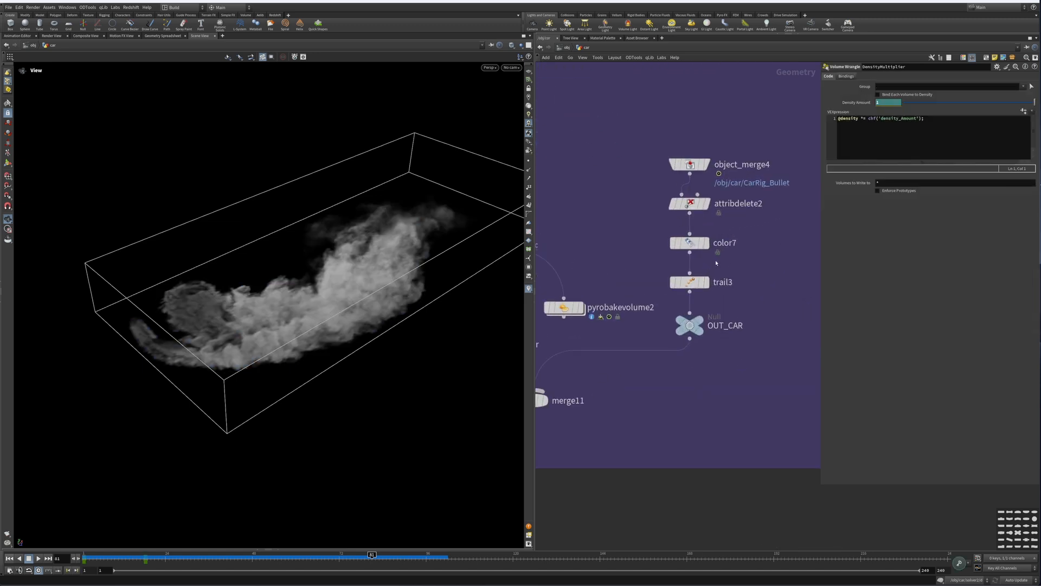
scroll(716, 263, down, 5)
middle_drag(663, 198, 763, 323)
scroll(762, 287, down, 4)
middle_drag(762, 278, 691, 382)
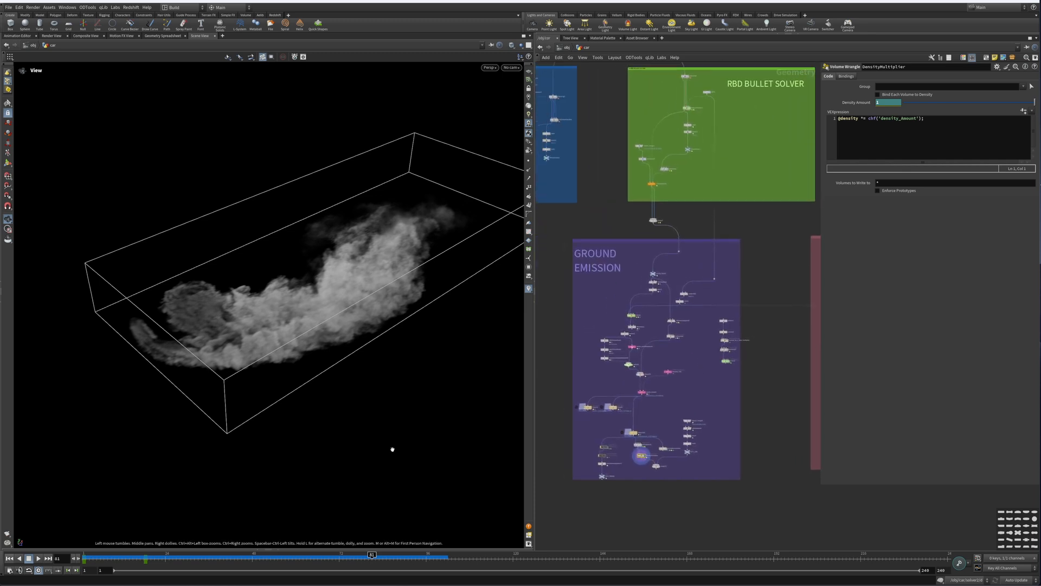
click(102, 562)
key(alt+f)
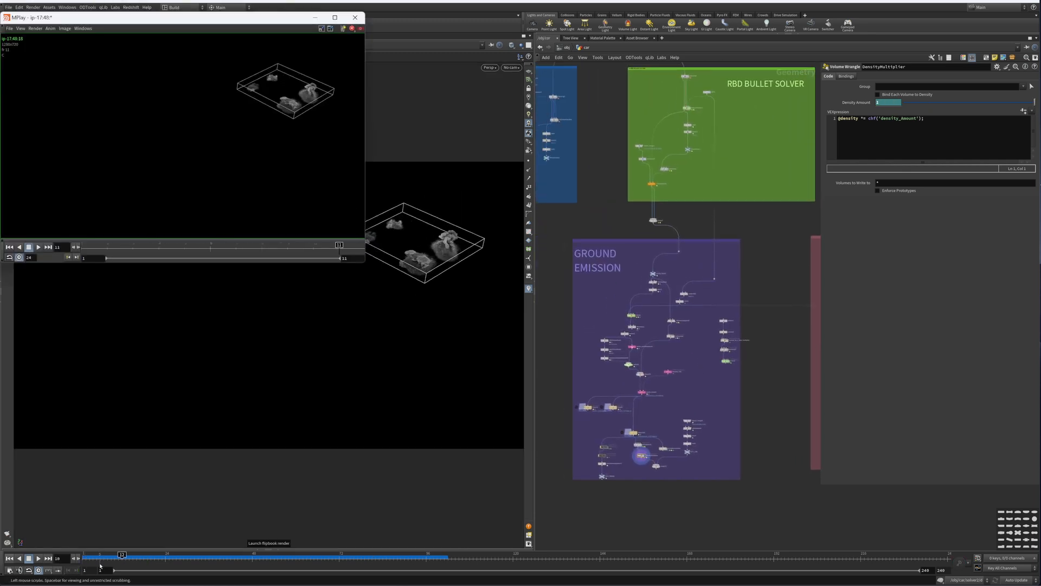
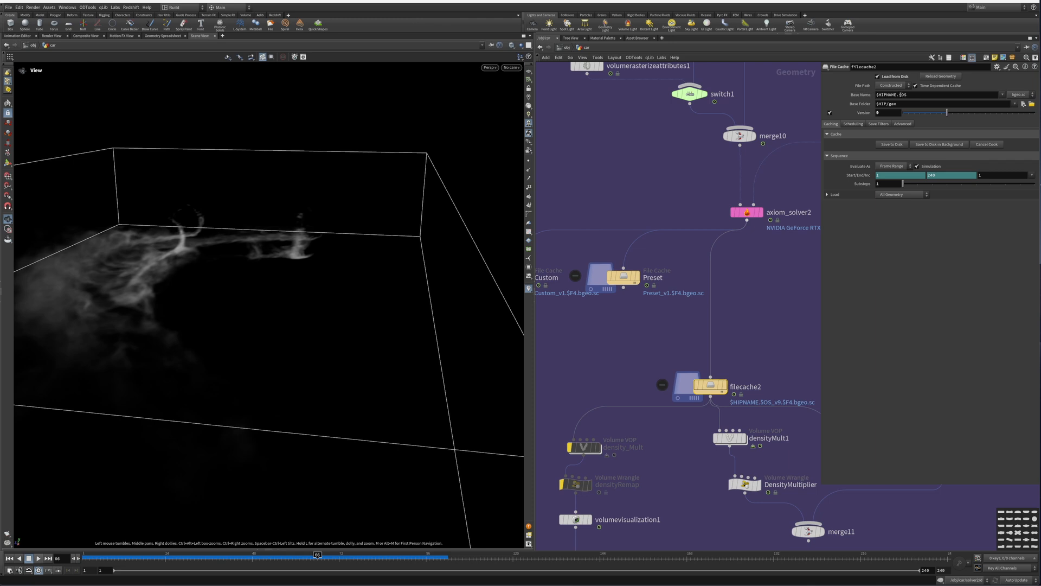
Step: Paste SmokeBurnout into the file cache's base name
click(863, 95)
click(863, 95)
text(SmokeBurnout)
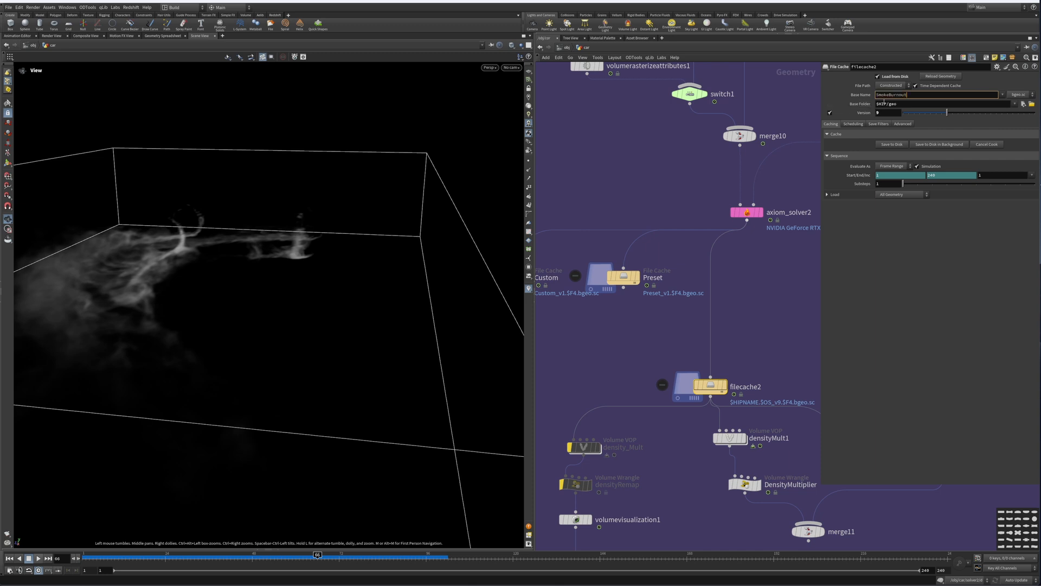
key(Return)
Step: Set the file cache's base name to $OS and rename the file cache node Smoke
text($OS)
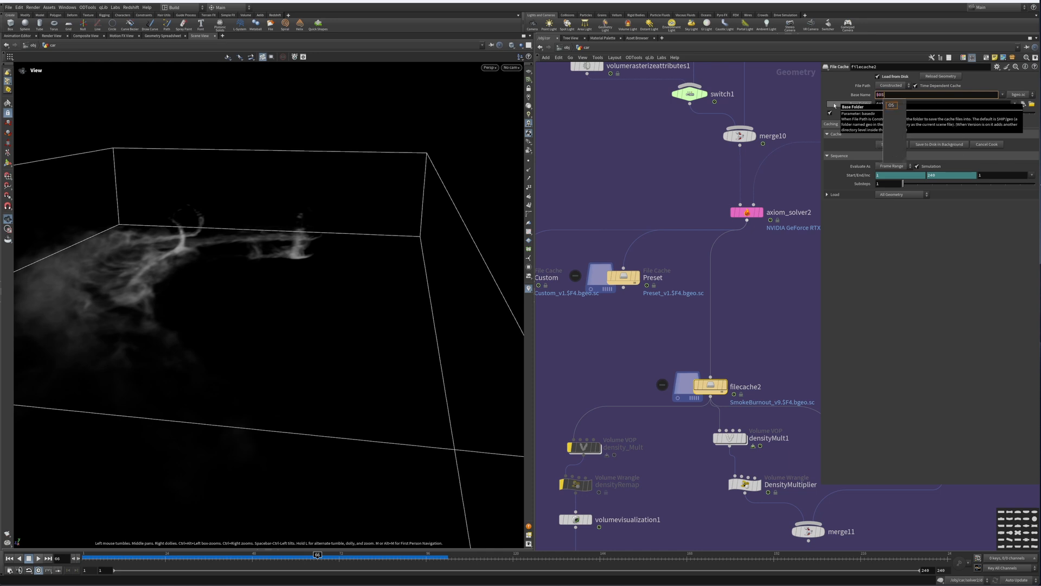
key(Return)
double_click(747, 386)
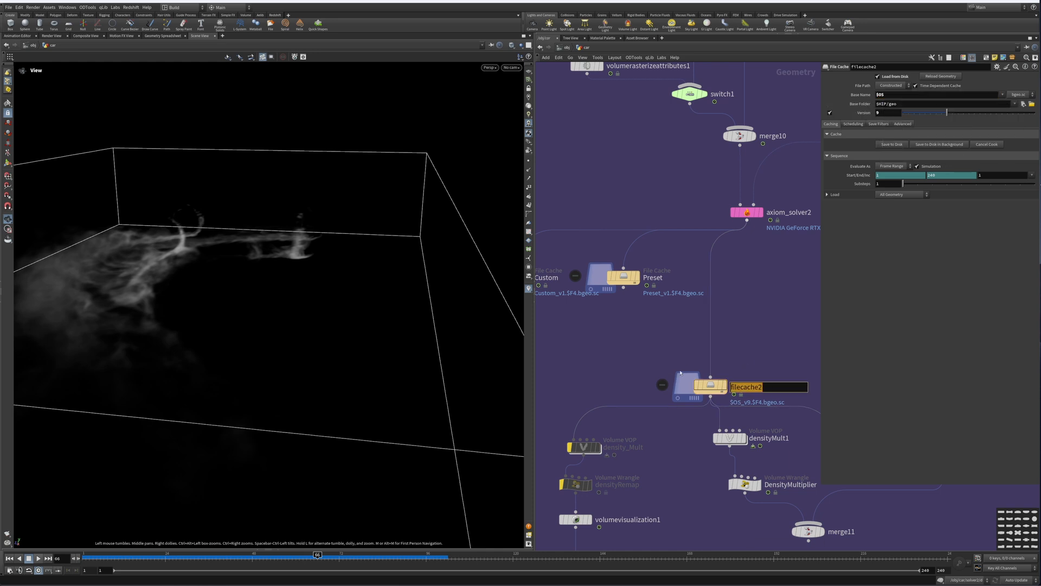
text(Bu)
text(Smoke)
key(Return)
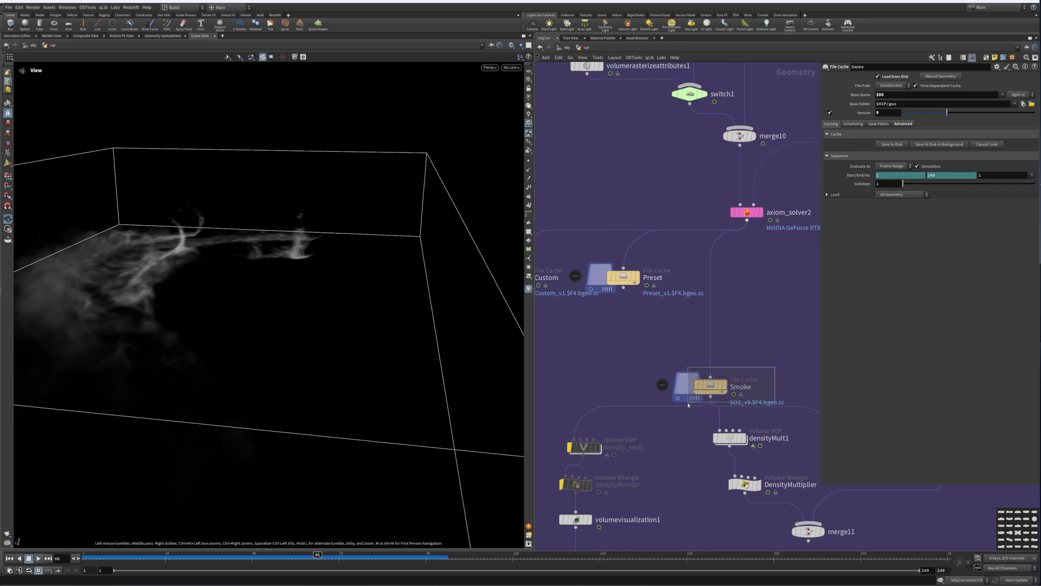
Step: Rename the file cache node to SmokeOUT
click(862, 95)
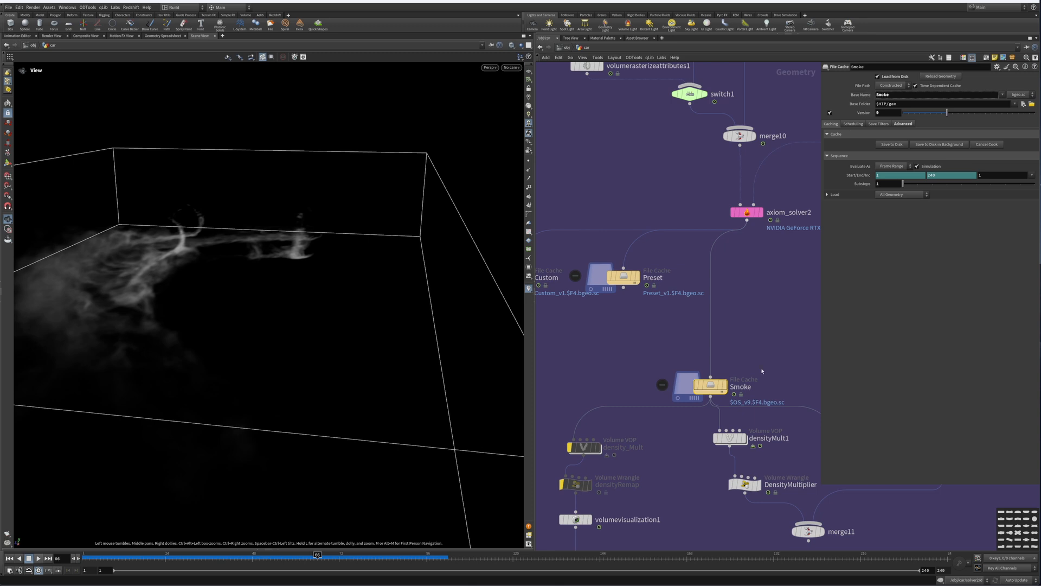
double_click(758, 387)
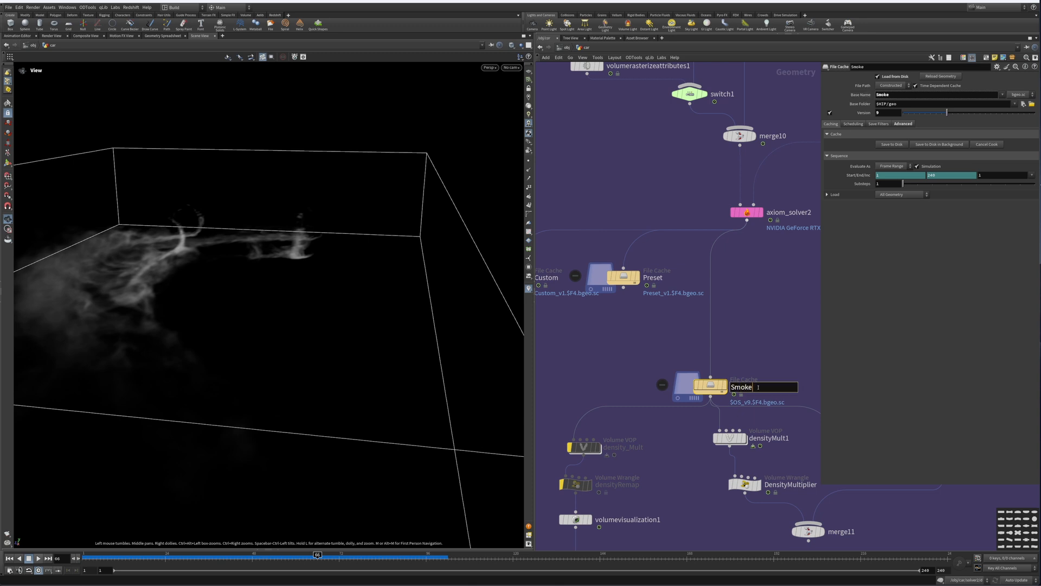
text(OUT)
key(Return)
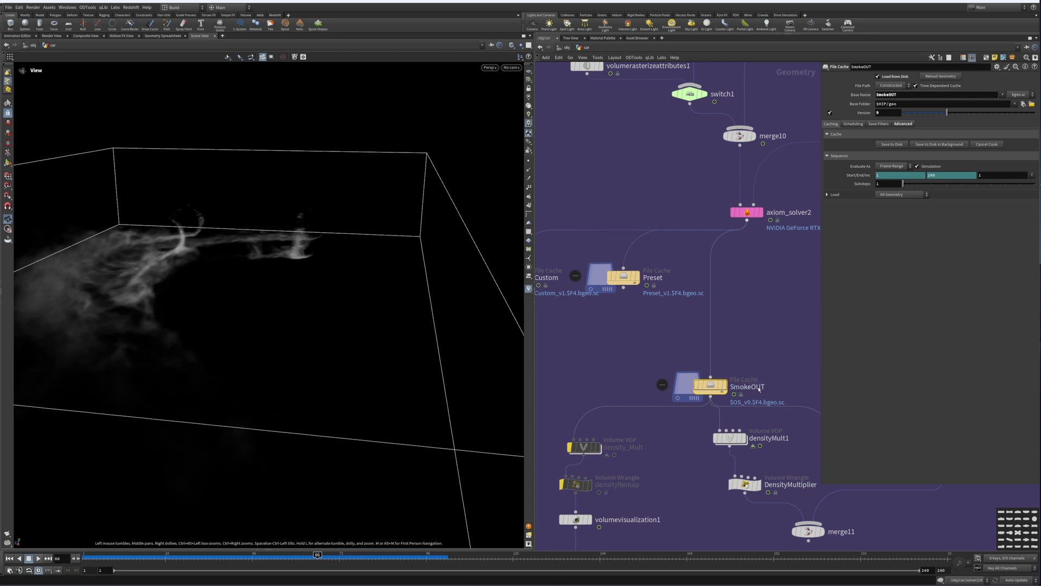
double_click(748, 387)
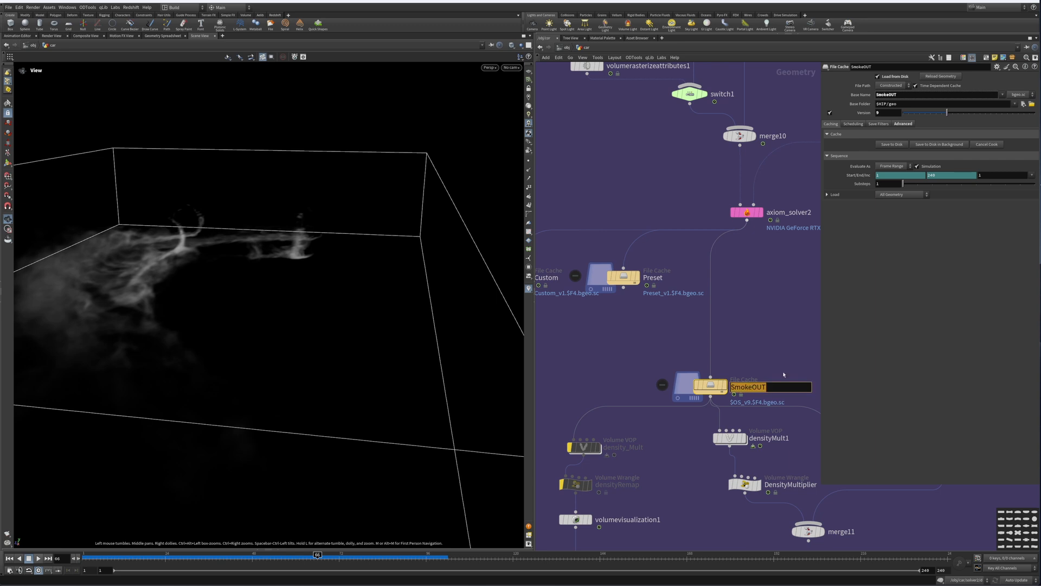
key(BackSpace)
key(Return)
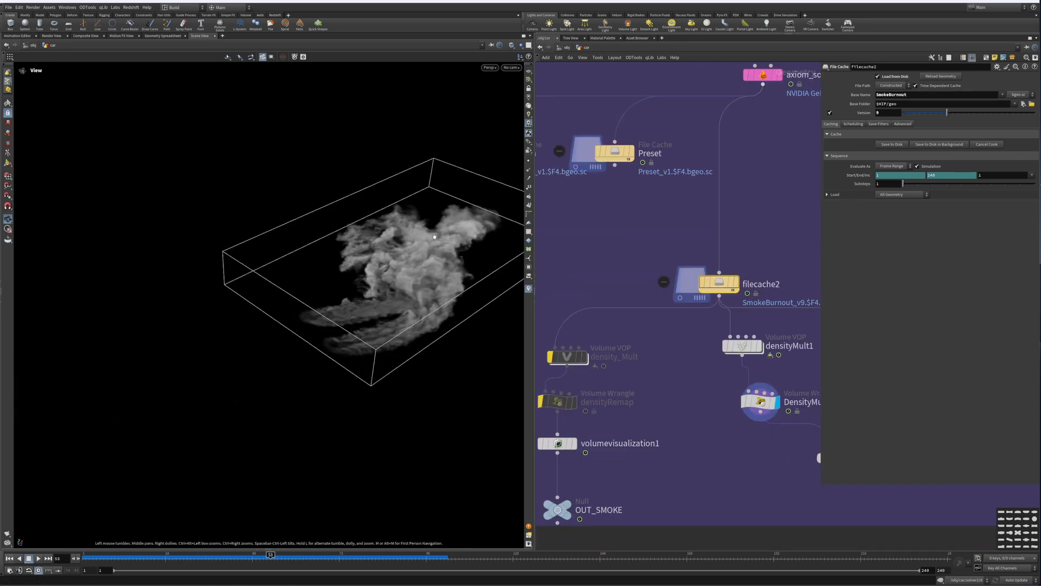
Step: Navigate to the Tire Emission network and display the object_merge5 node bringing in the car
mouse_move(422, 267)
mouse_down()
mouse_move(412, 268)
mouse_move(423, 271)
mouse_up()
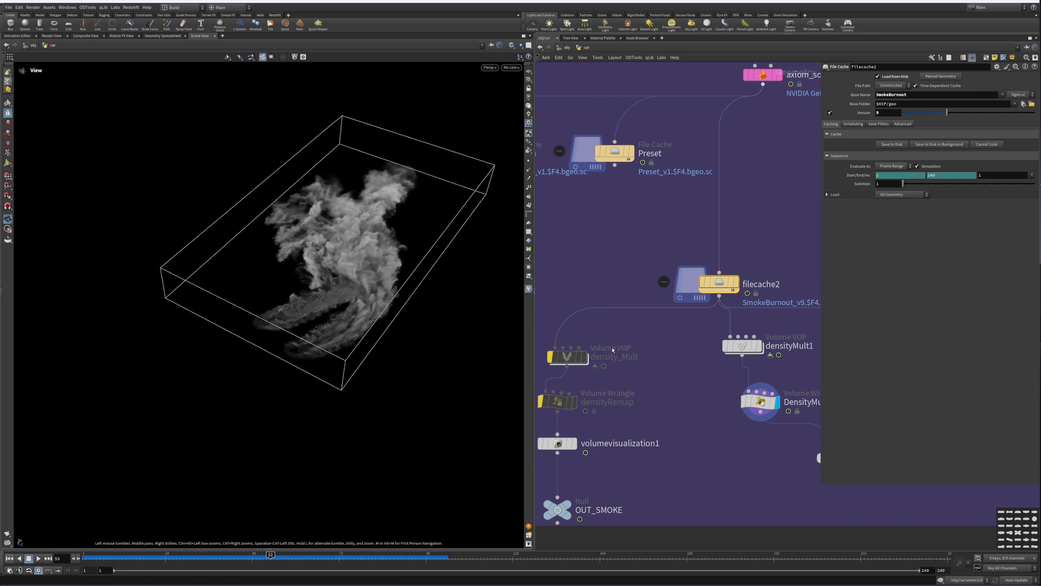
middle_drag(684, 359, 604, 322)
scroll(603, 322, down, 10)
middle_drag(770, 173, 635, 267)
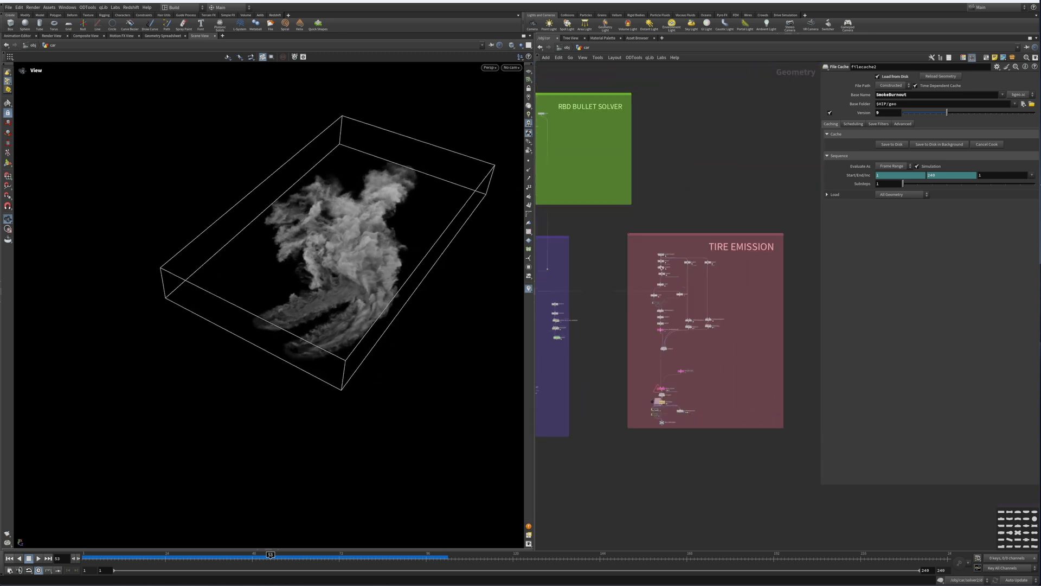
scroll(711, 255, up, 2)
scroll(711, 255, up, 4)
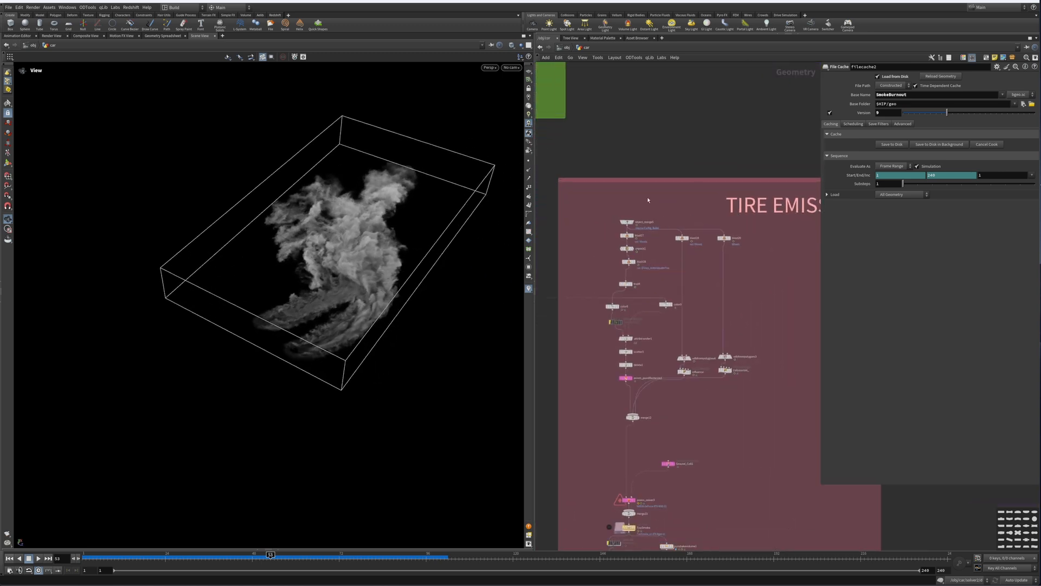
scroll(707, 206, up, 2)
scroll(707, 206, down, 1)
click(694, 228)
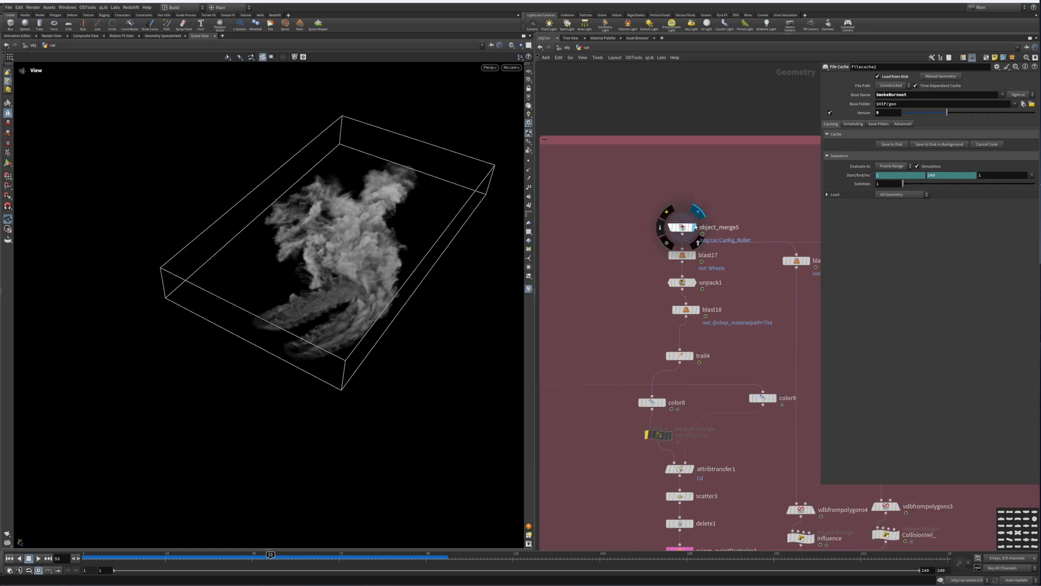
click(682, 227)
Step: Display the blast17 and unpack1 nodes to view the isolated wheels
middle_drag(701, 196, 676, 122)
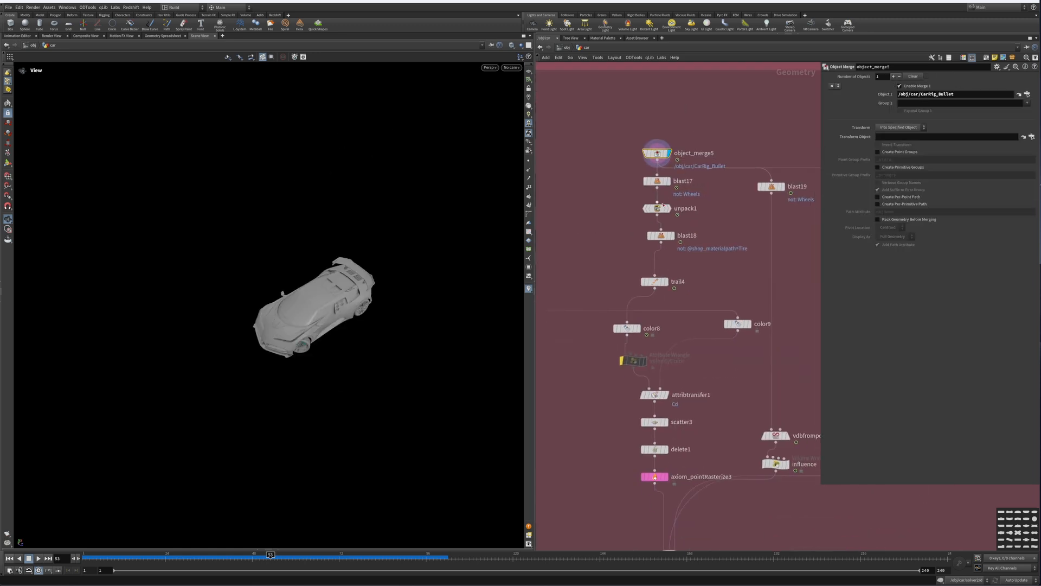
click(666, 181)
click(657, 182)
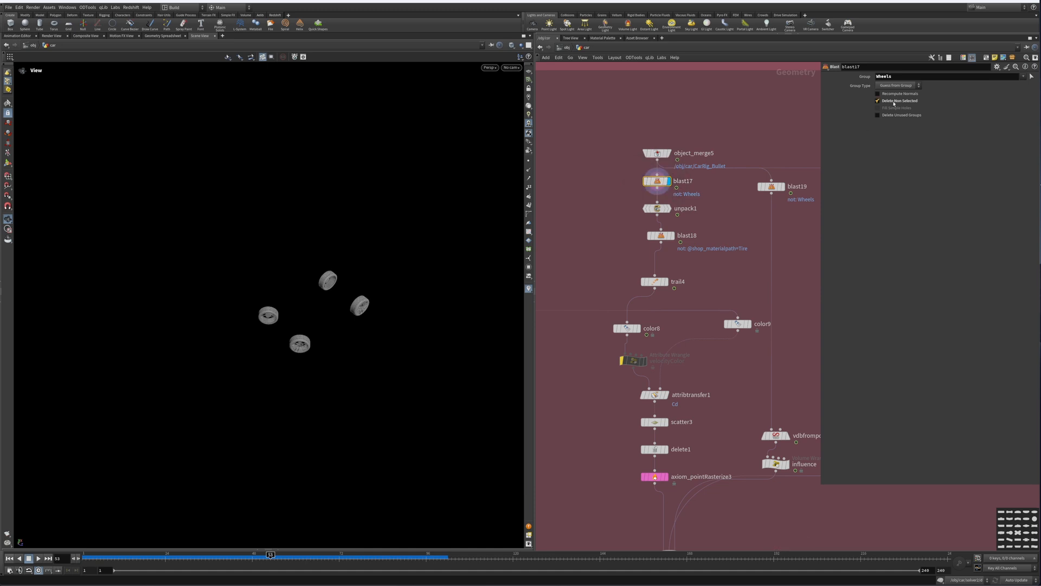
middle_drag(672, 213, 662, 145)
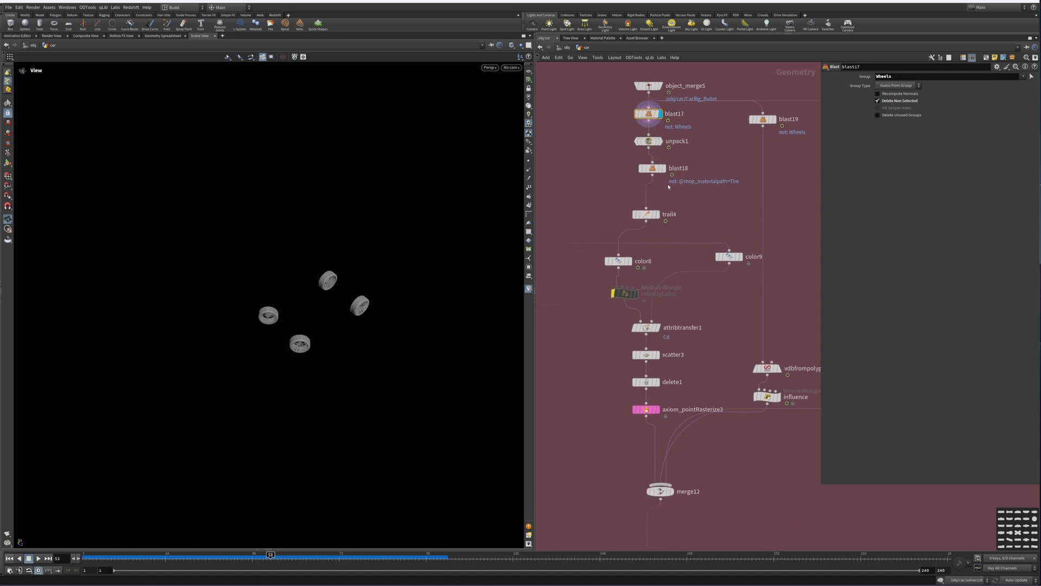
click(662, 142)
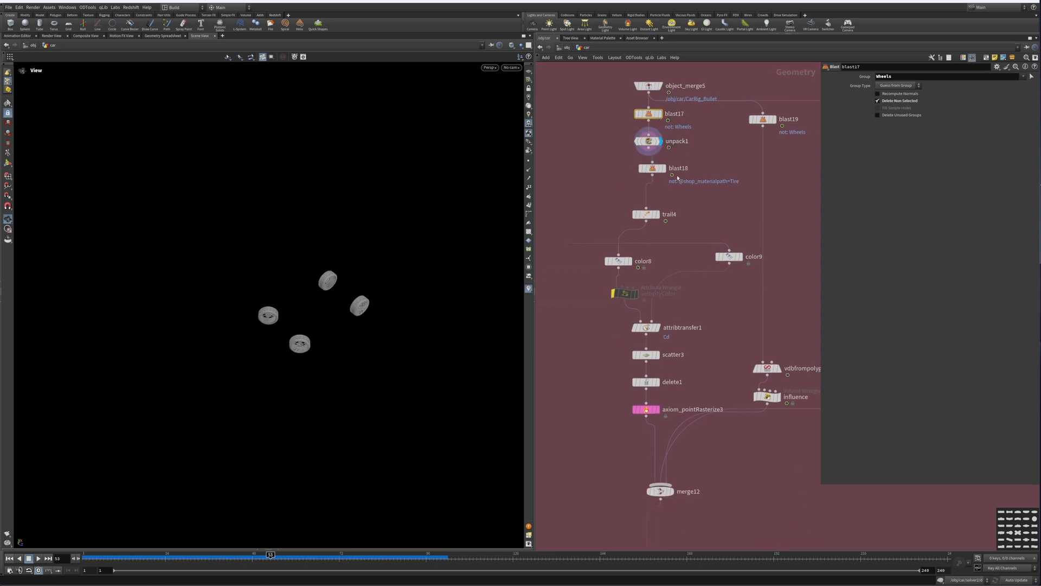
Step: Display the blast18 node and inspect the remaining tire geometry in the viewport
scroll(667, 163, up, 5)
click(683, 178)
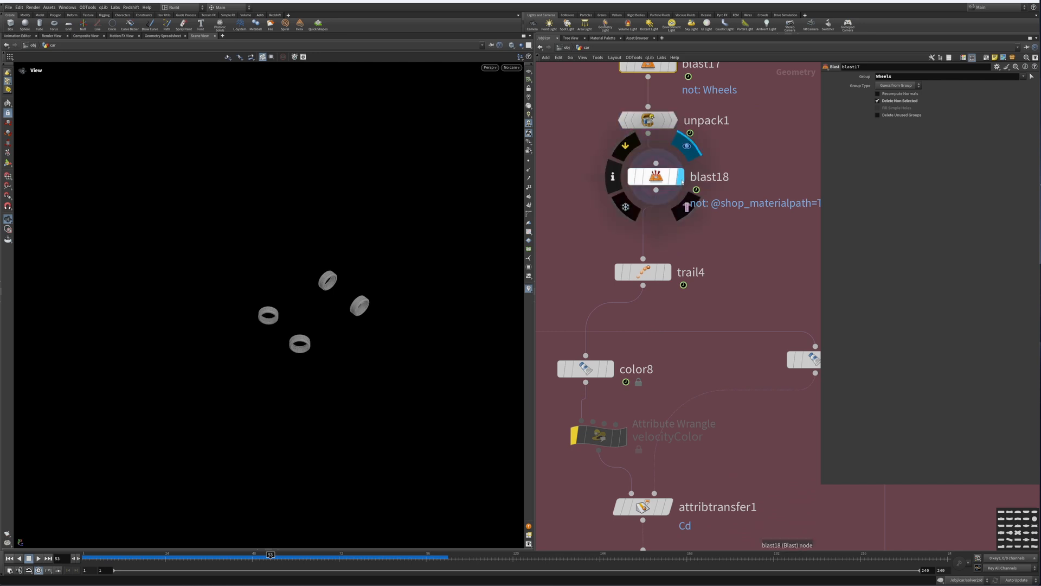
drag(357, 310, 307, 288)
right_drag(306, 287, 470, 256)
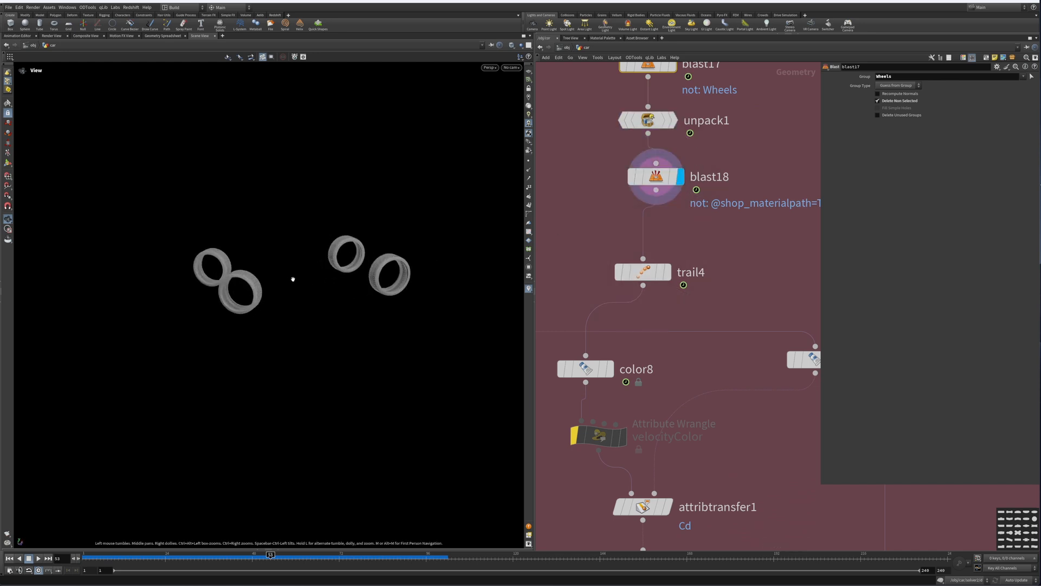
Step: Display the trail4 and color8 nodes to examine the tire velocity and colour setup
middle_drag(719, 287, 735, 210)
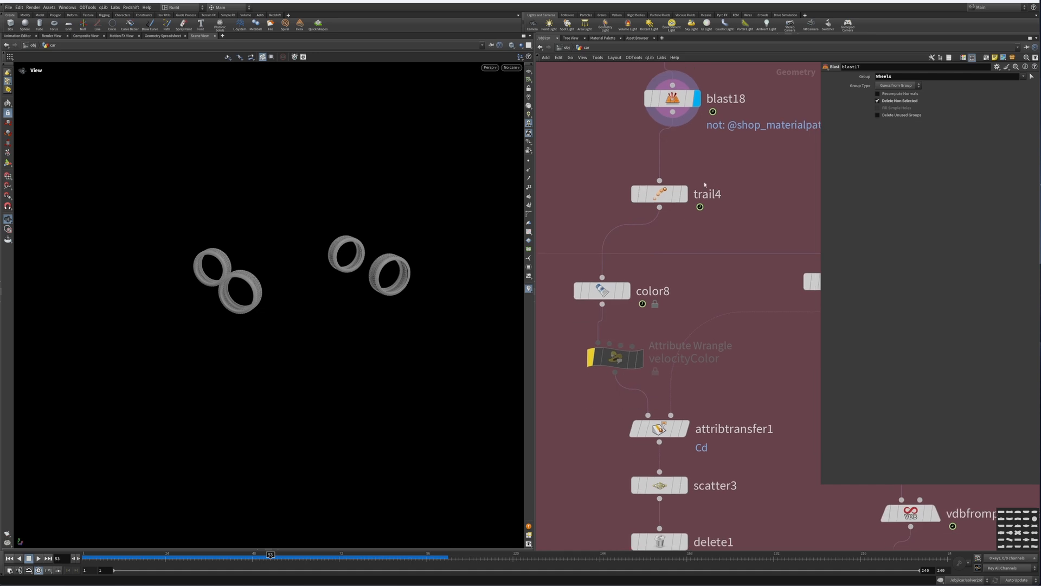
click(682, 201)
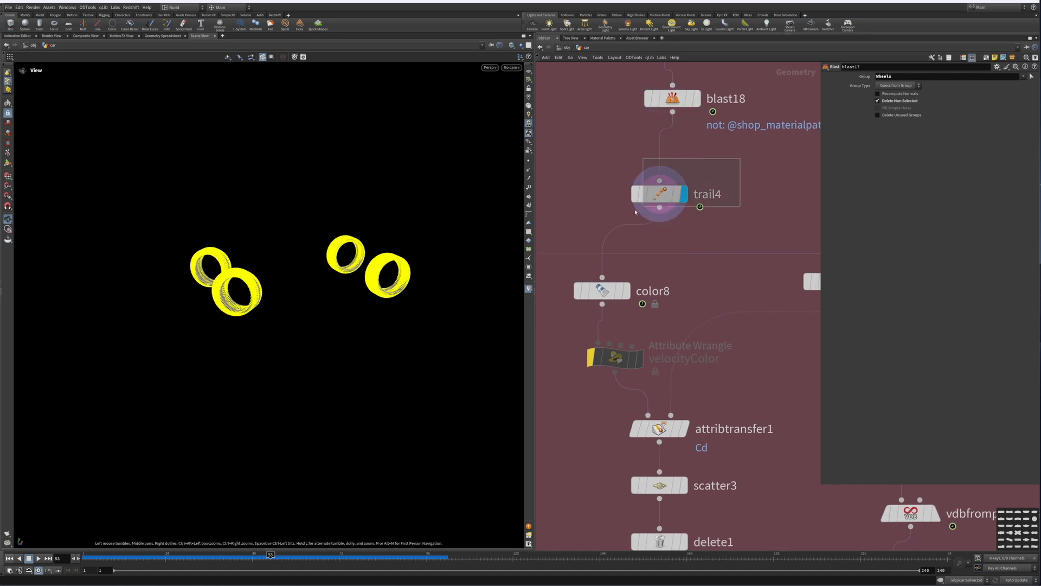
click(672, 200)
key(b)
middle_drag(619, 294, 634, 186)
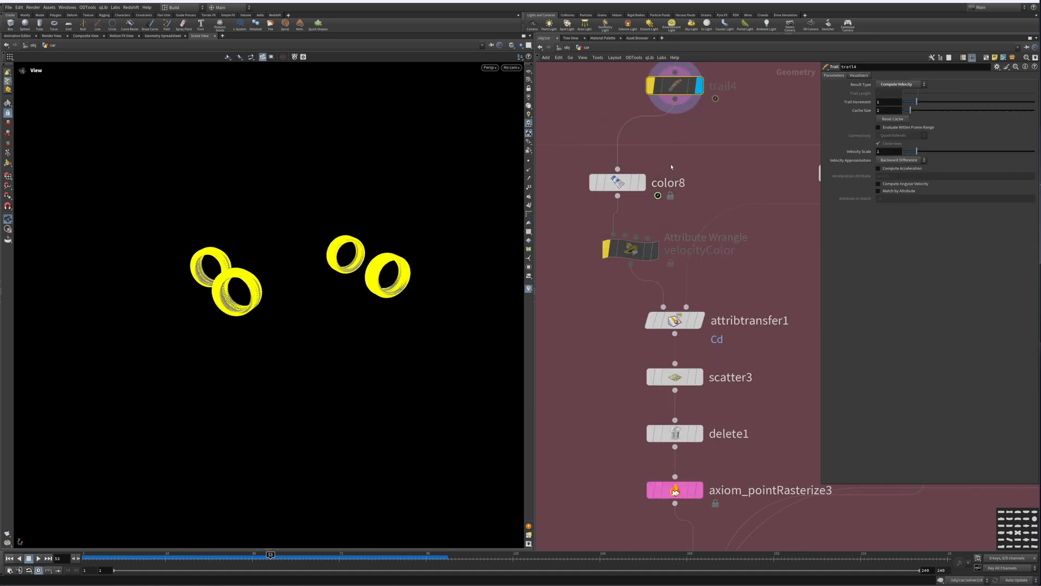
click(626, 186)
click(642, 186)
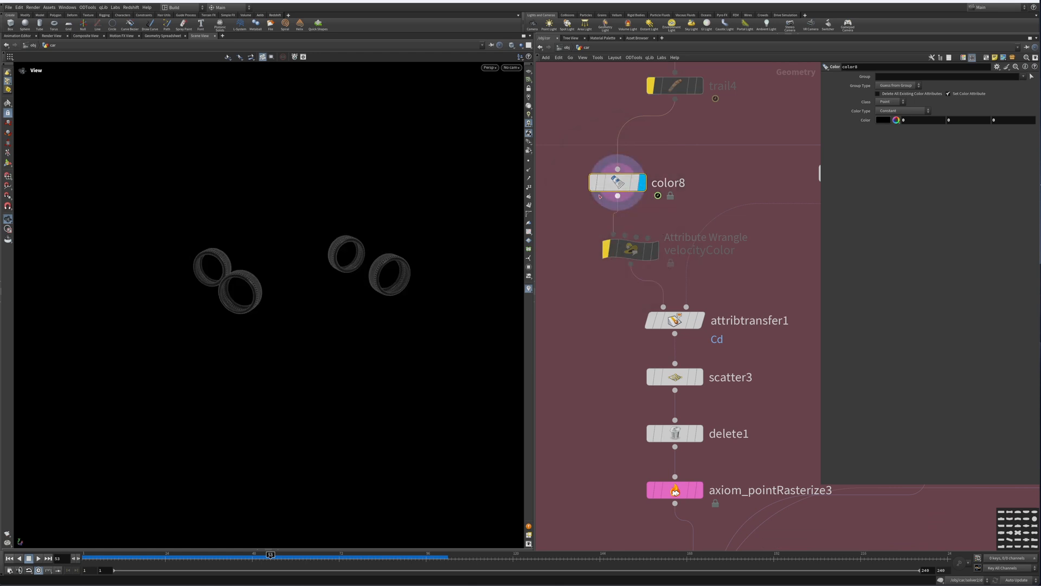
Step: Display the color9 node to view the coloured ground geometry
scroll(635, 214, down, 4)
middle_click(652, 153)
scroll(676, 245, down, 8)
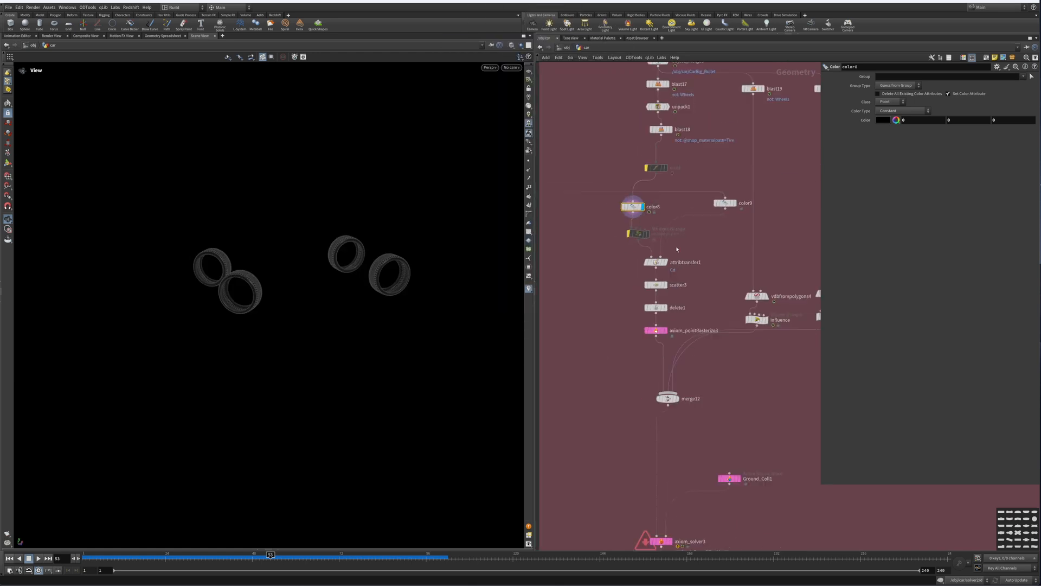
middle_drag(639, 302, 555, 274)
scroll(686, 287, up, 5)
click(672, 286)
scroll(555, 275, down, 3)
middle_drag(802, 281, 655, 264)
scroll(655, 264, up, 6)
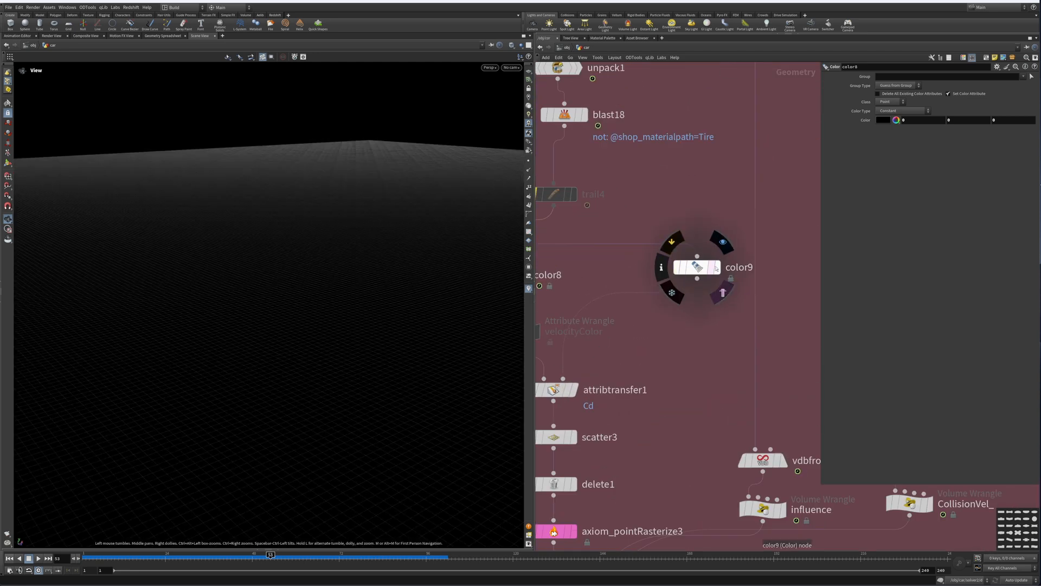
click(723, 242)
Step: Display the attribtransfer1 node and set its Blend Width to 0.22
middle_drag(679, 346, 878, 194)
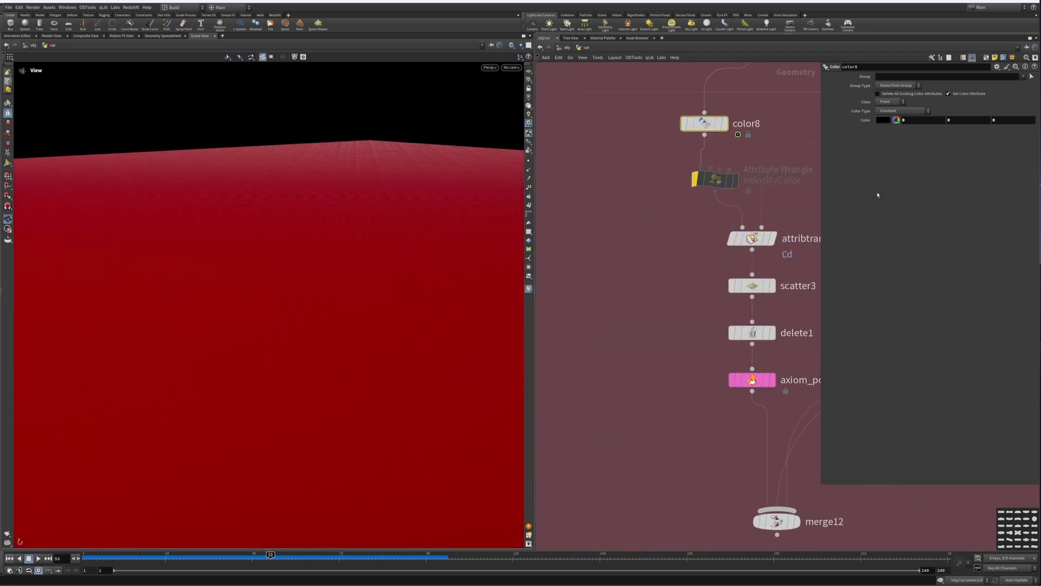
middle_drag(808, 198, 691, 238)
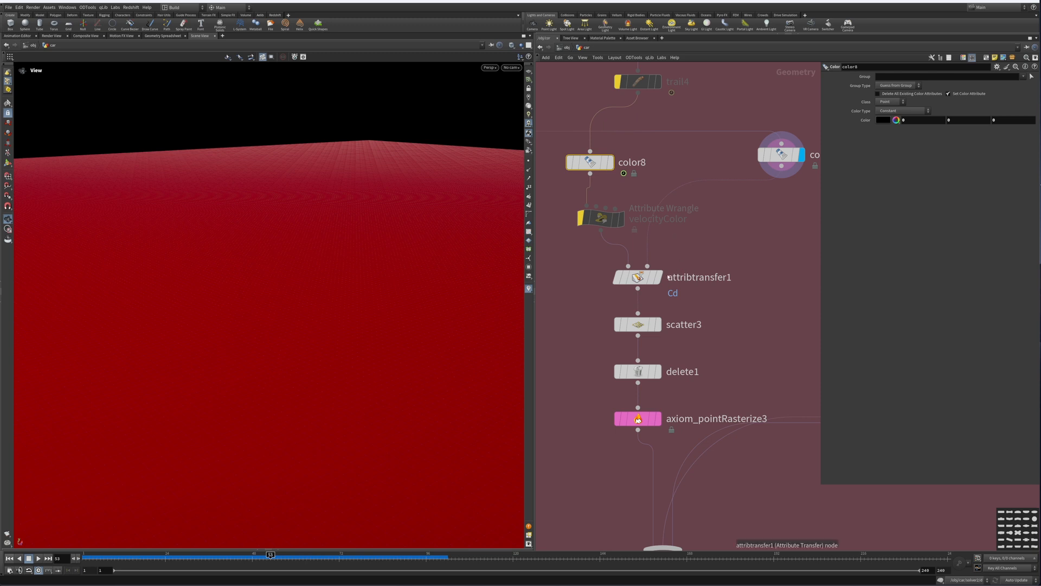
click(673, 242)
drag(312, 284, 354, 283)
right_drag(354, 282, 402, 320)
middle_drag(403, 320, 349, 288)
right_drag(349, 288, 380, 285)
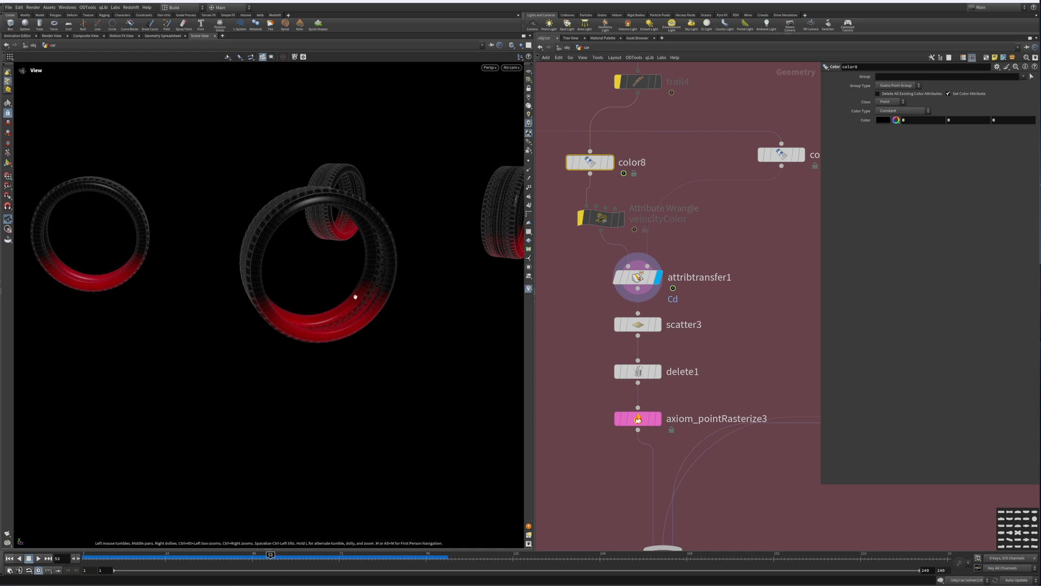
click(630, 279)
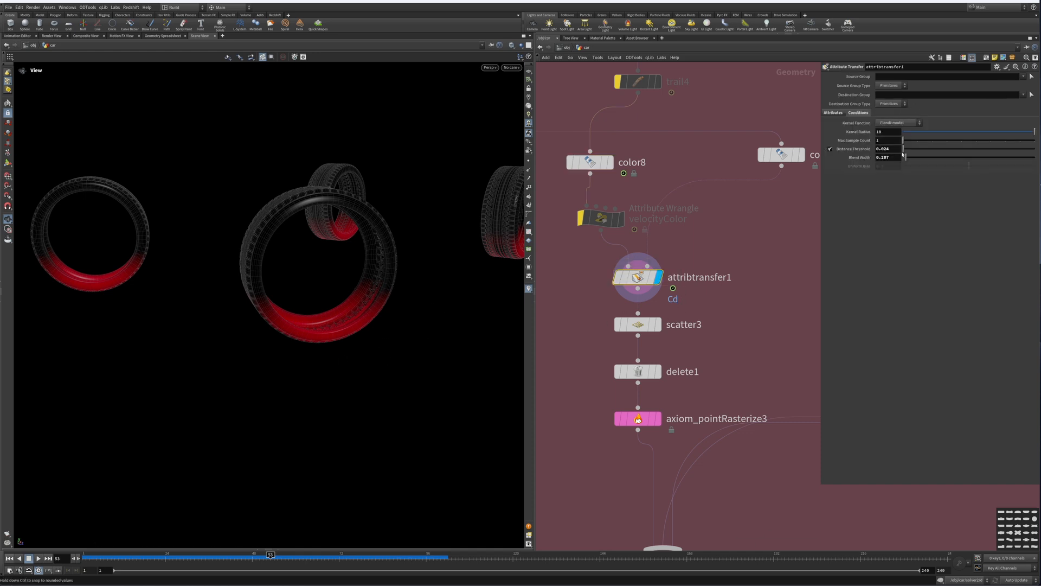
drag(907, 158, 906, 158)
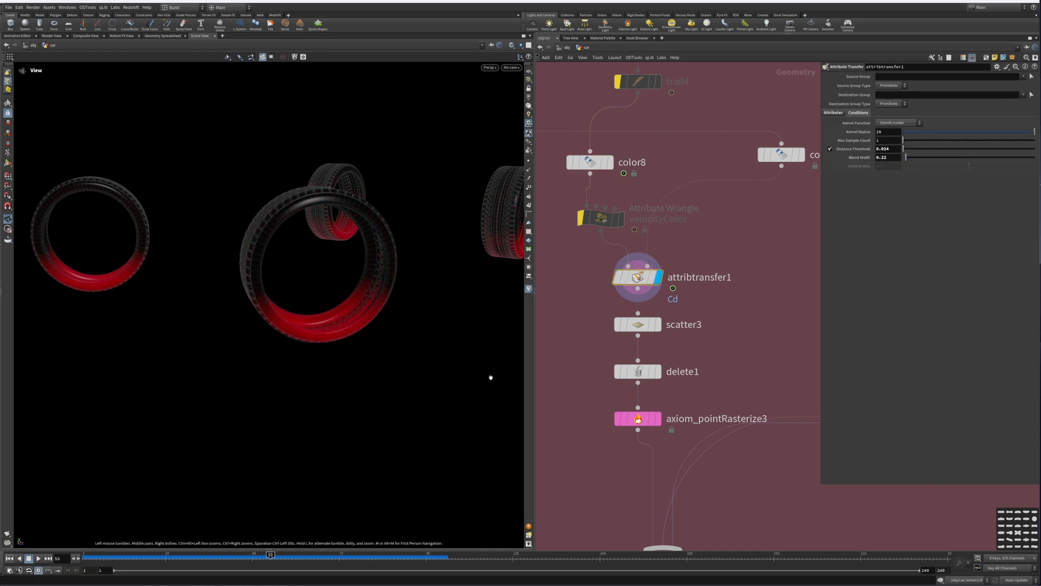
Step: Display the scatter3 and delete1 nodes to examine the scattered emission points
middle_drag(669, 339, 664, 273)
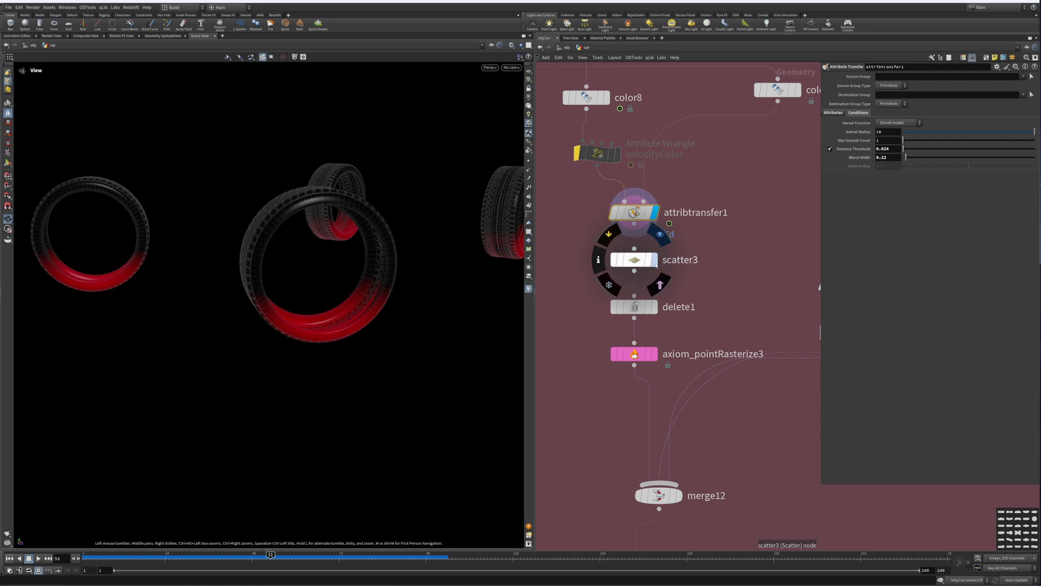
click(654, 260)
click(632, 260)
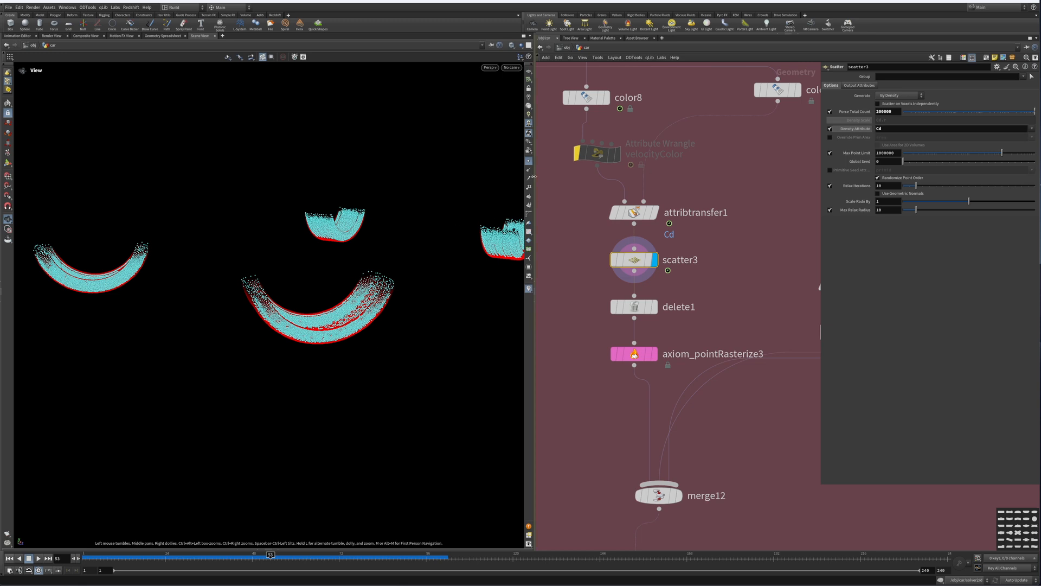
middle_drag(734, 322, 707, 259)
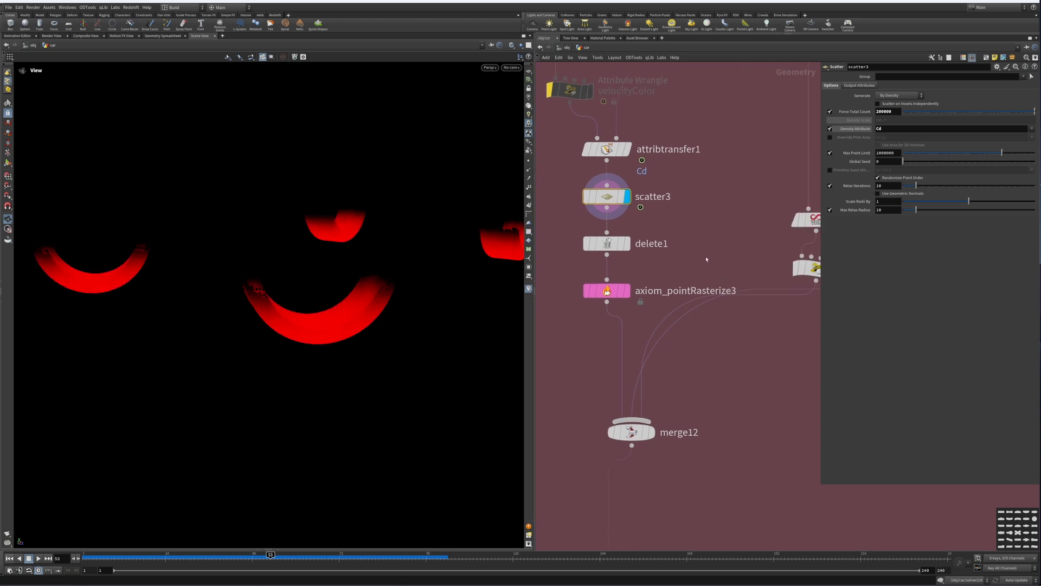
click(626, 245)
Step: Display the axiom_pointRasterize3 node to view the rasterized tire emission volumes
drag(674, 225, 564, 270)
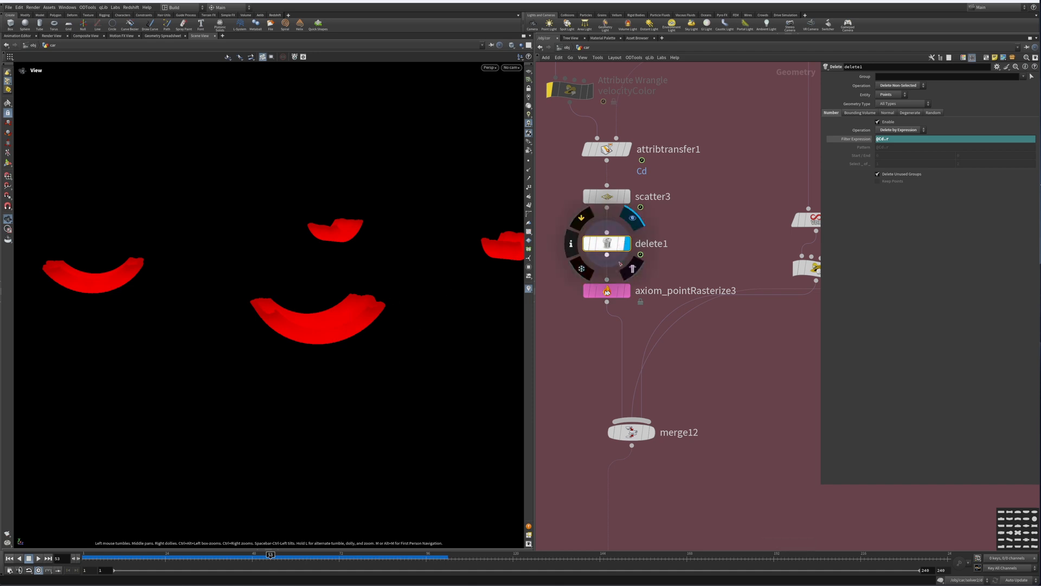
scroll(623, 255, down, 4)
click(627, 228)
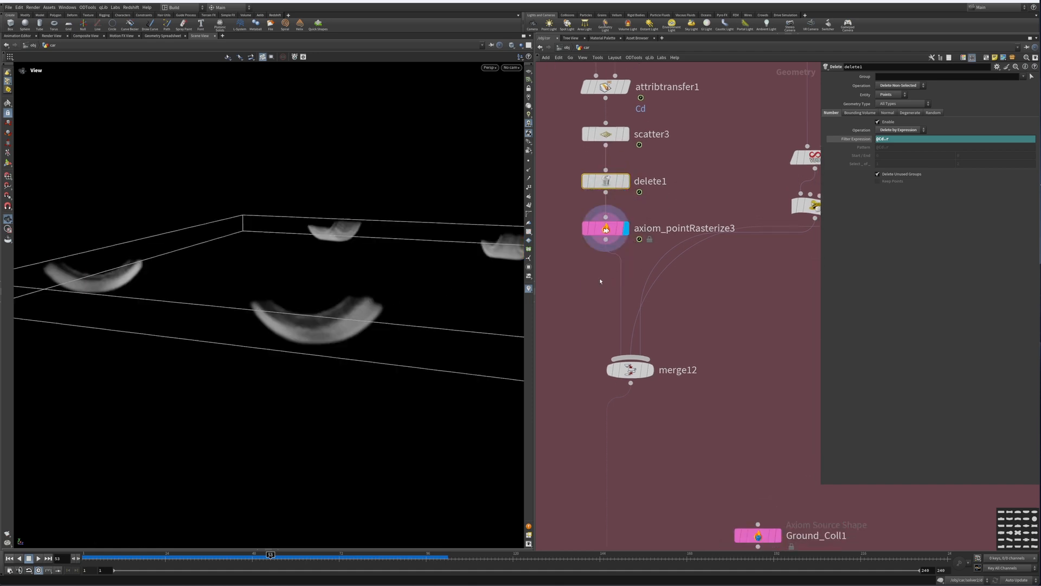
drag(383, 251, 406, 307)
scroll(675, 298, down, 5)
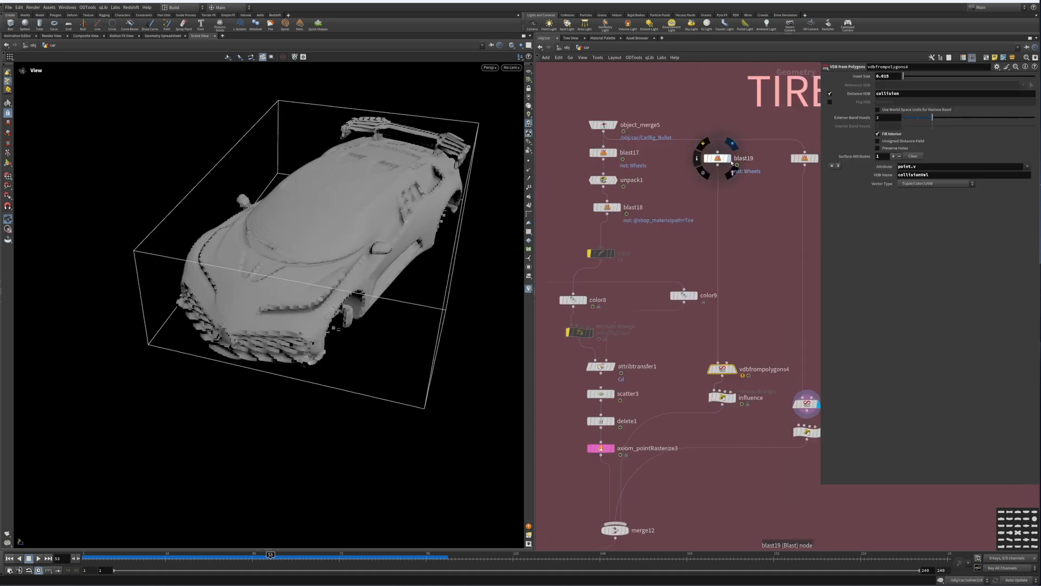
Step: Display the blast19 and vdbfrompolygons4 nodes to view the wheel geometry and its collision volumes
key(r)
drag(738, 184, 697, 137)
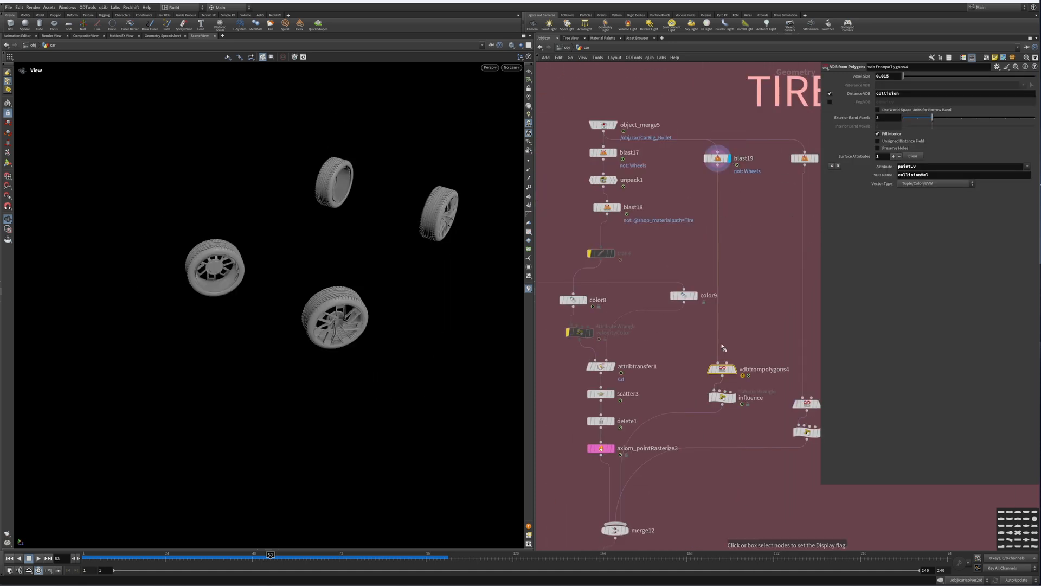
middle_drag(724, 348, 713, 247)
click(723, 268)
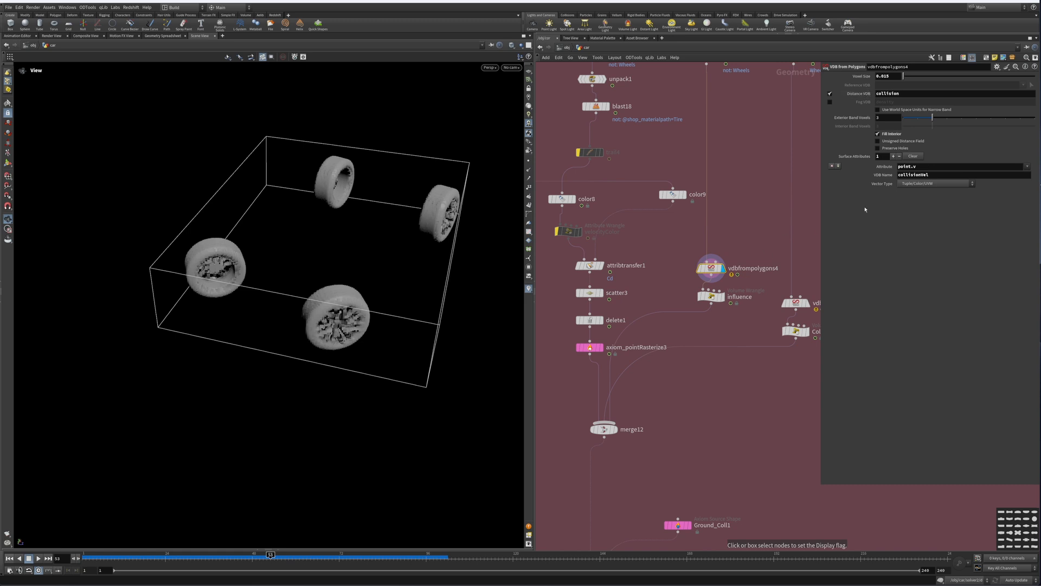
drag(735, 286, 687, 288)
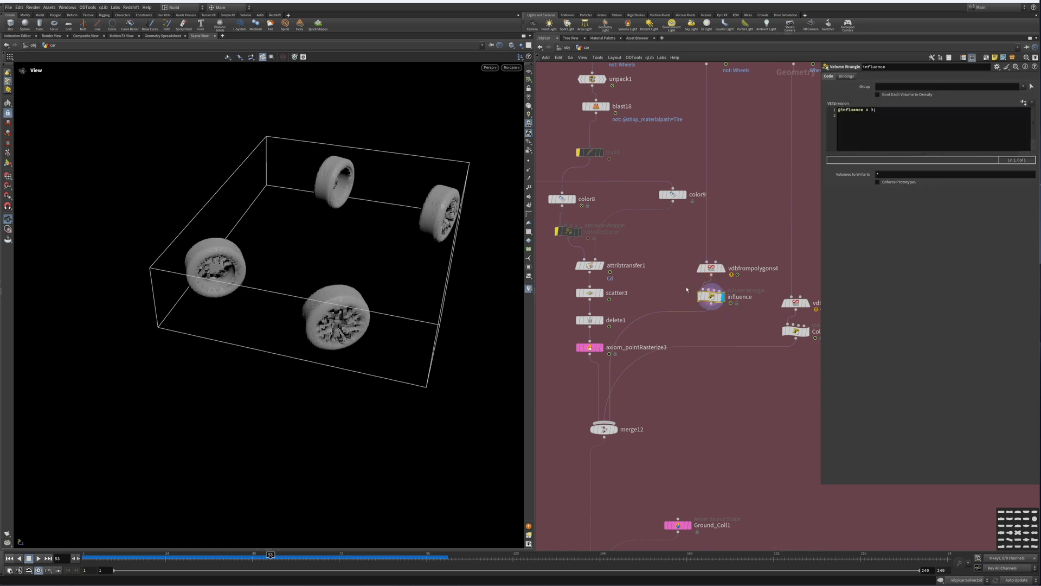
click(864, 110)
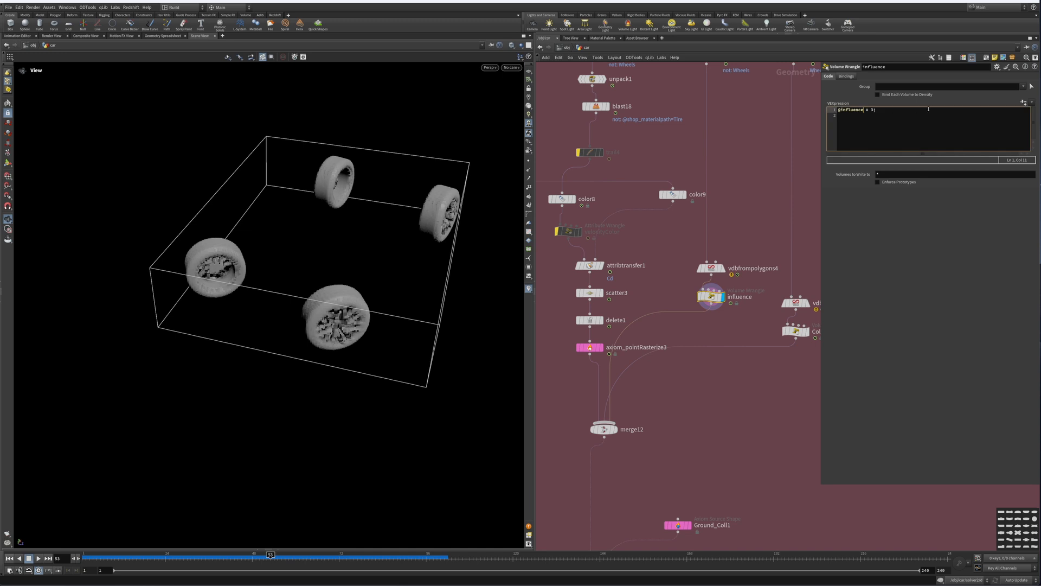
key(BackSpace)
key(BackSpace)
key(BackSpace)
key(BackSpace)
key(BackSpace)
key(BackSpace)
key(BackSpace)
text(collisionVel = -1)
key(Return)
click(891, 219)
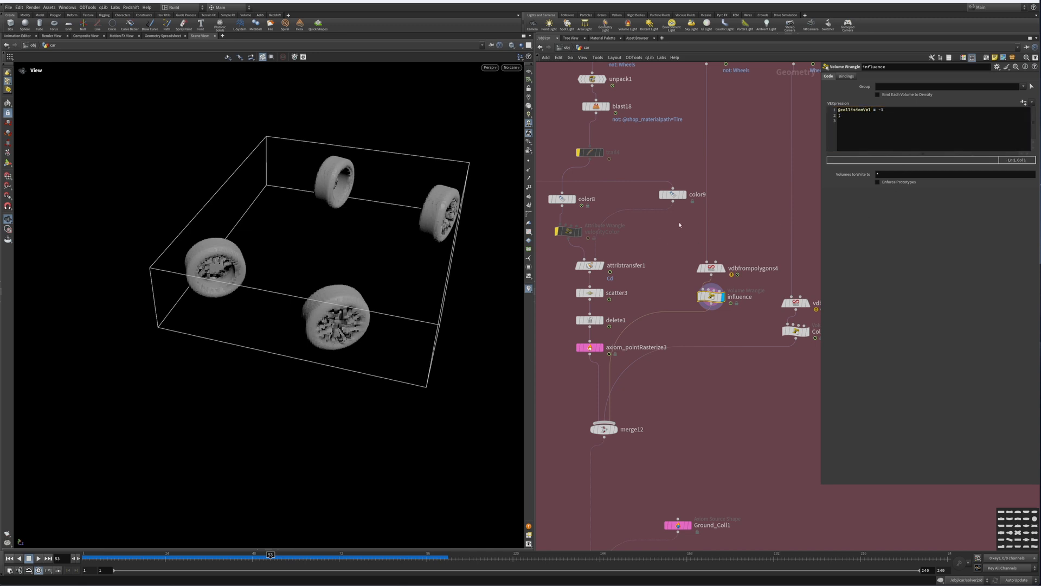
Step: Inspect the blast20, vdbfrompolygons3 and CollisionVel_ nodes of the wheel collision branch
middle_drag(679, 226, 628, 201)
click(757, 278)
drag(794, 239, 741, 282)
scroll(768, 184, up, 3)
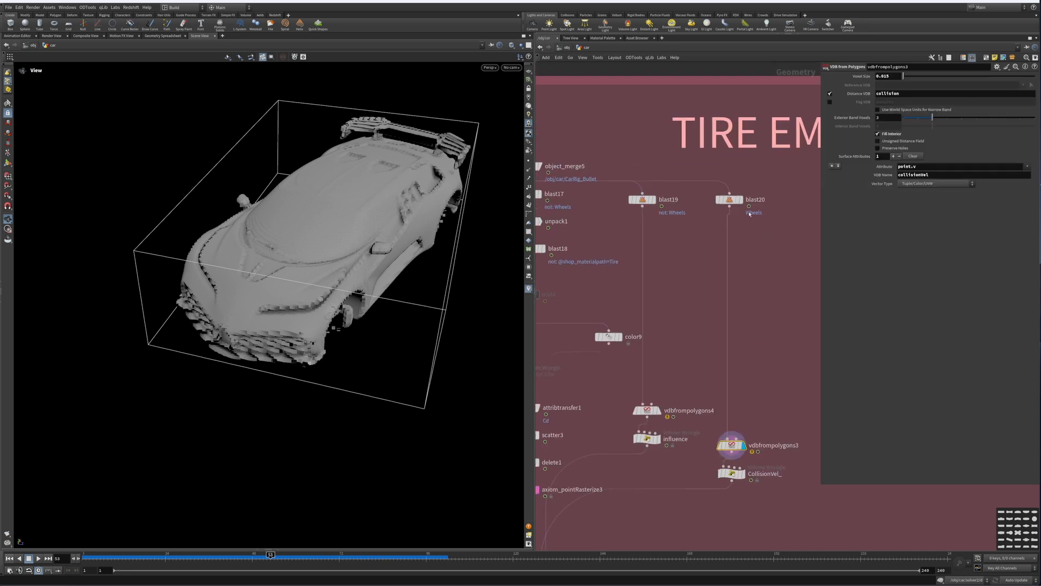
click(731, 200)
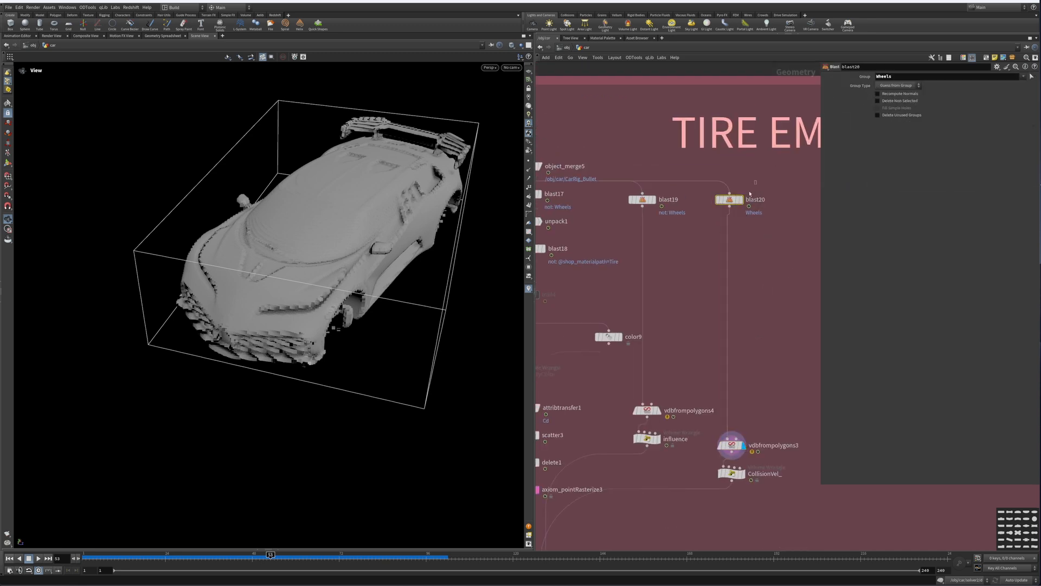
scroll(725, 225, down, 1)
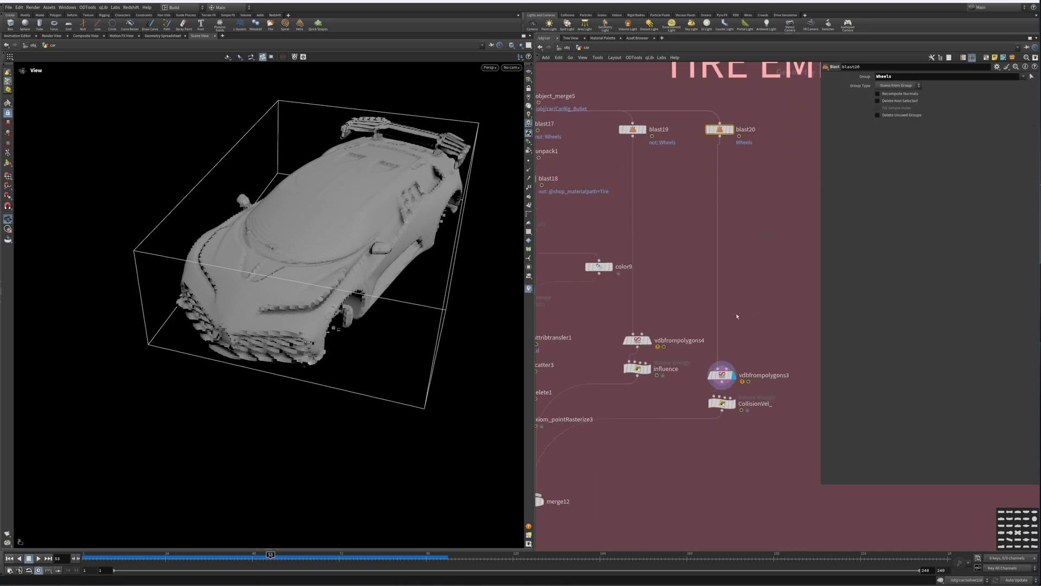
scroll(737, 316, down, 1)
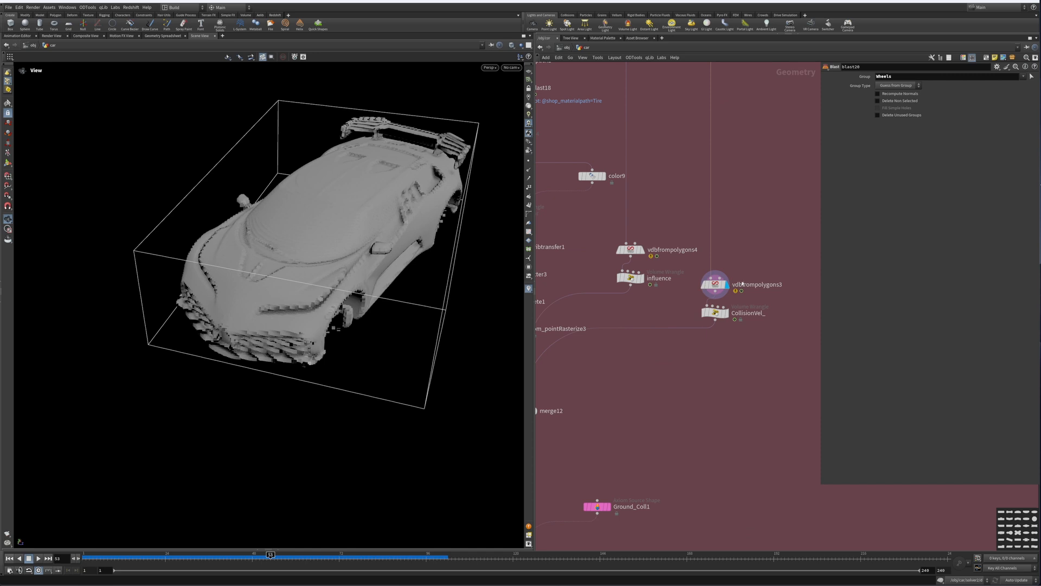
click(710, 292)
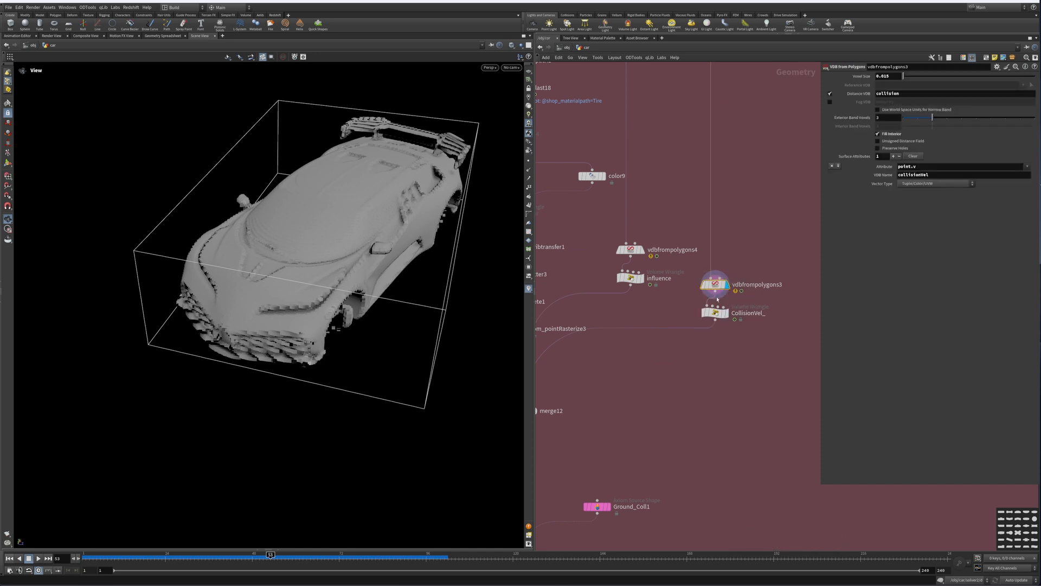
click(716, 312)
middle_drag(650, 396, 732, 347)
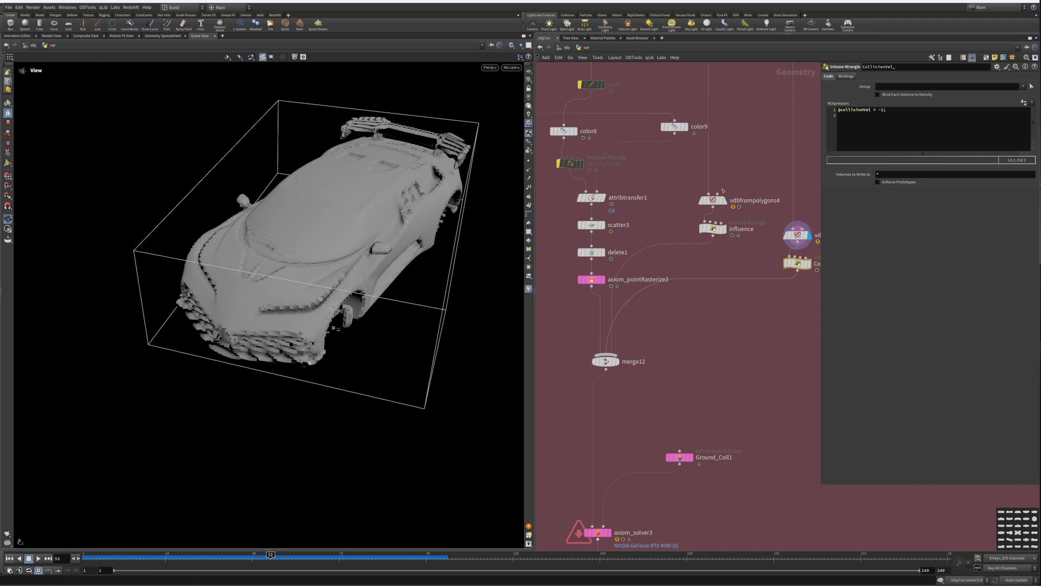
Step: Display axiom_solver3 and play the tire smoke simulation from the first frame, checking the Ground_Coll1 source
middle_drag(659, 333, 689, 241)
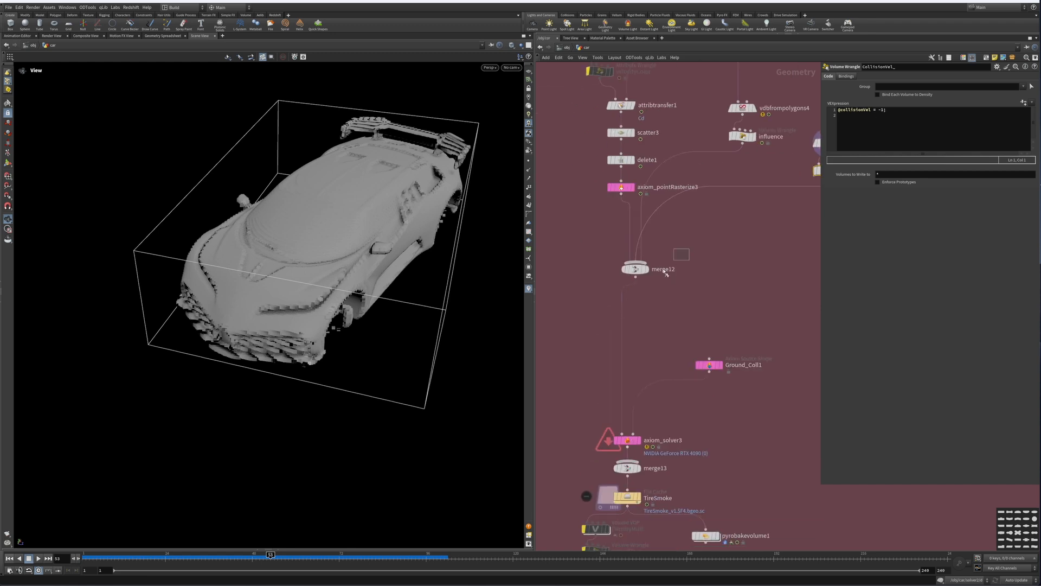
click(647, 269)
middle_drag(655, 315, 693, 222)
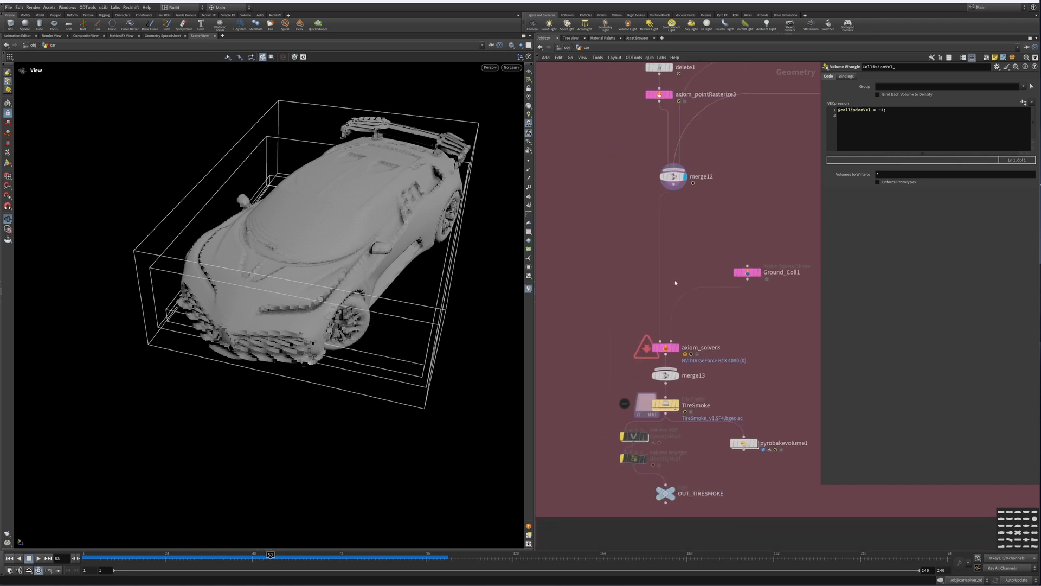
middle_drag(675, 282, 667, 200)
middle_drag(725, 234, 694, 269)
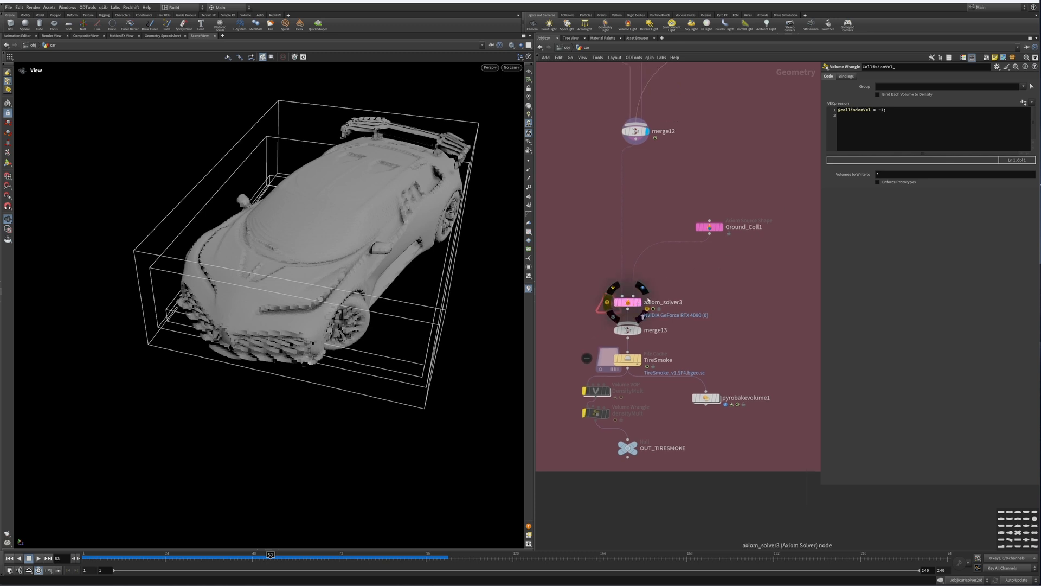
click(10, 558)
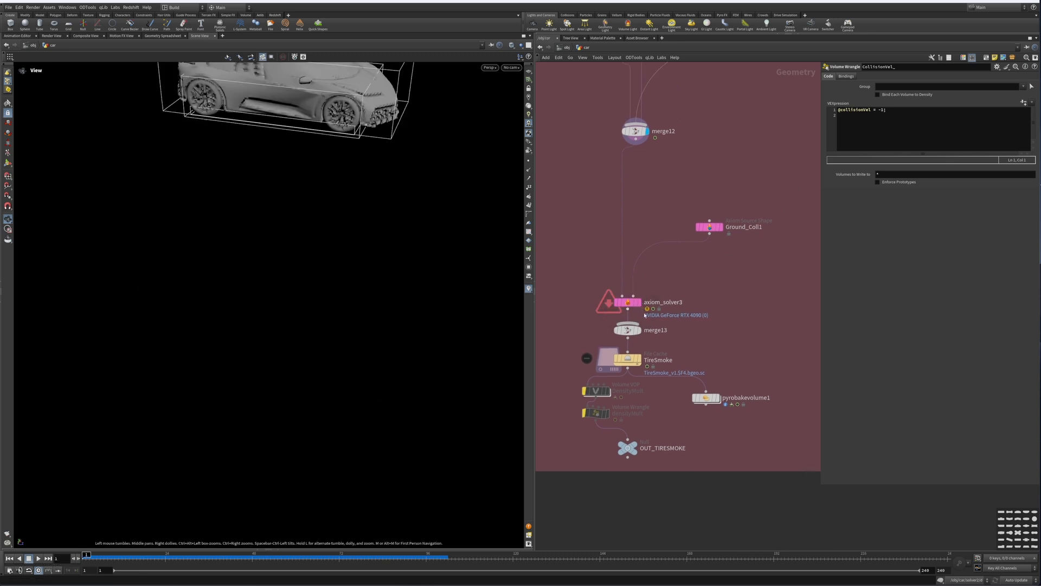
mouse_move(618, 322)
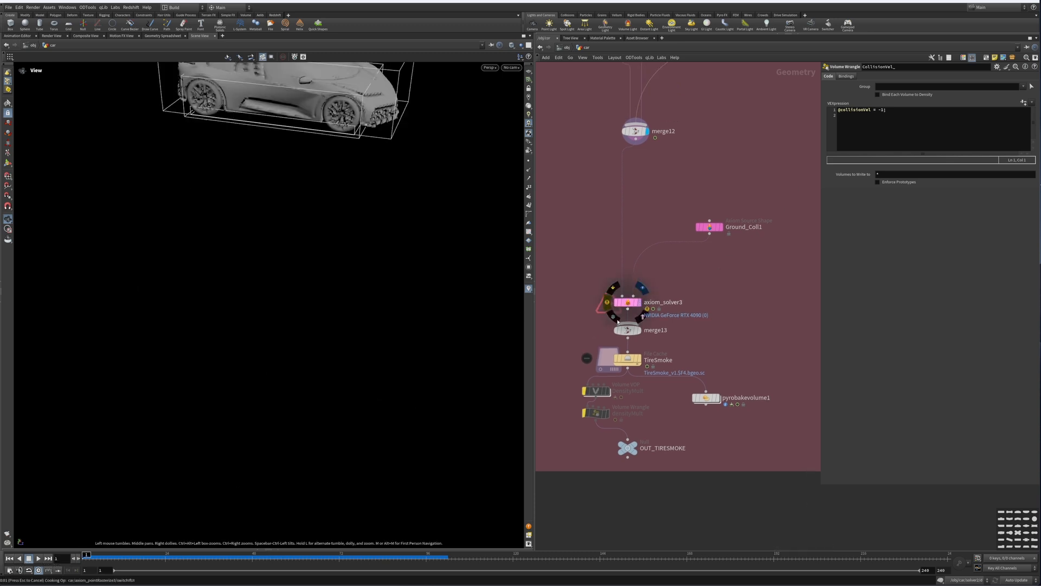
click(642, 288)
click(711, 227)
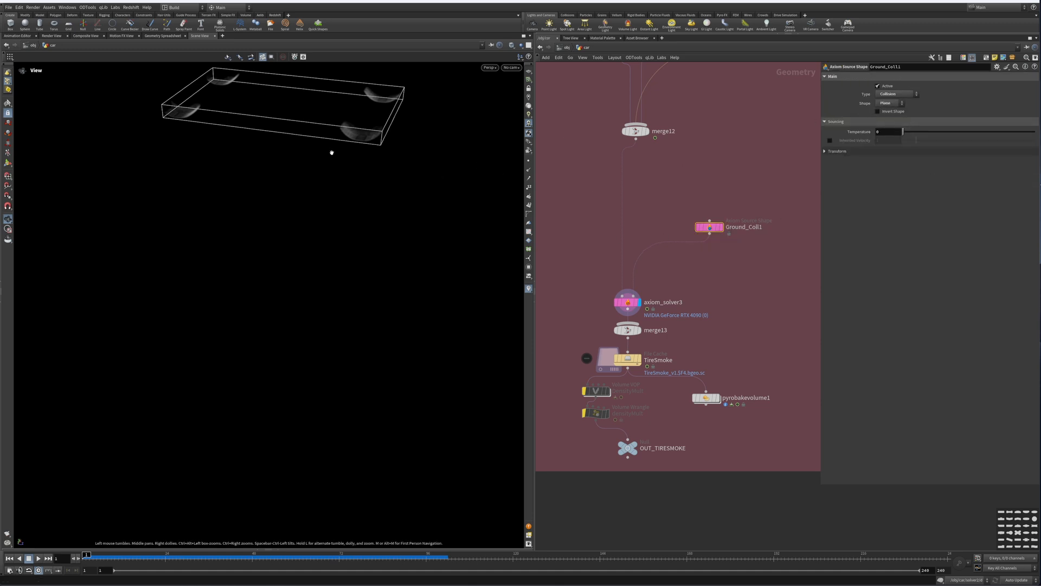
drag(332, 152, 209, 239)
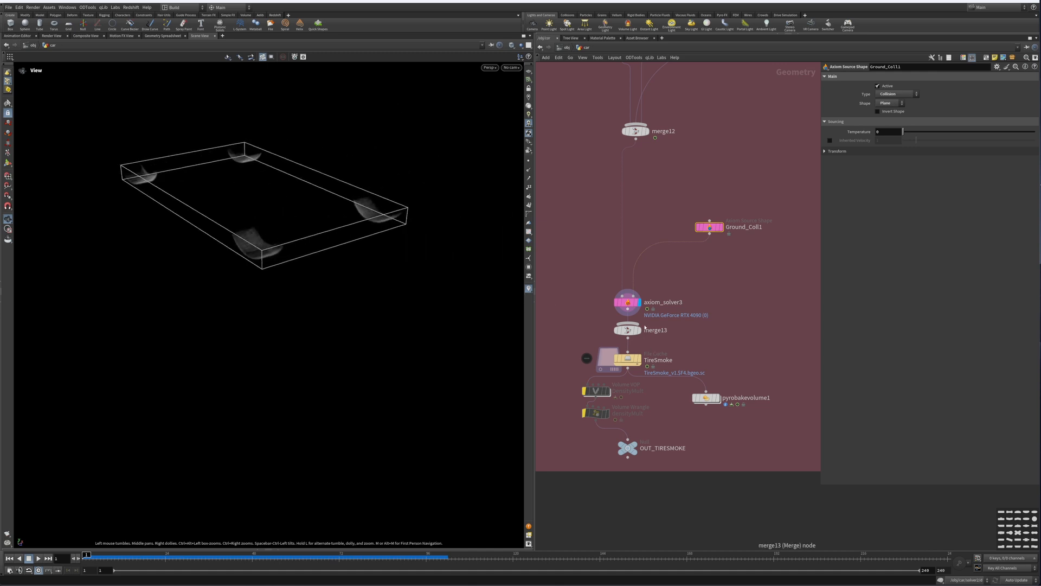
click(38, 558)
drag(337, 220, 255, 228)
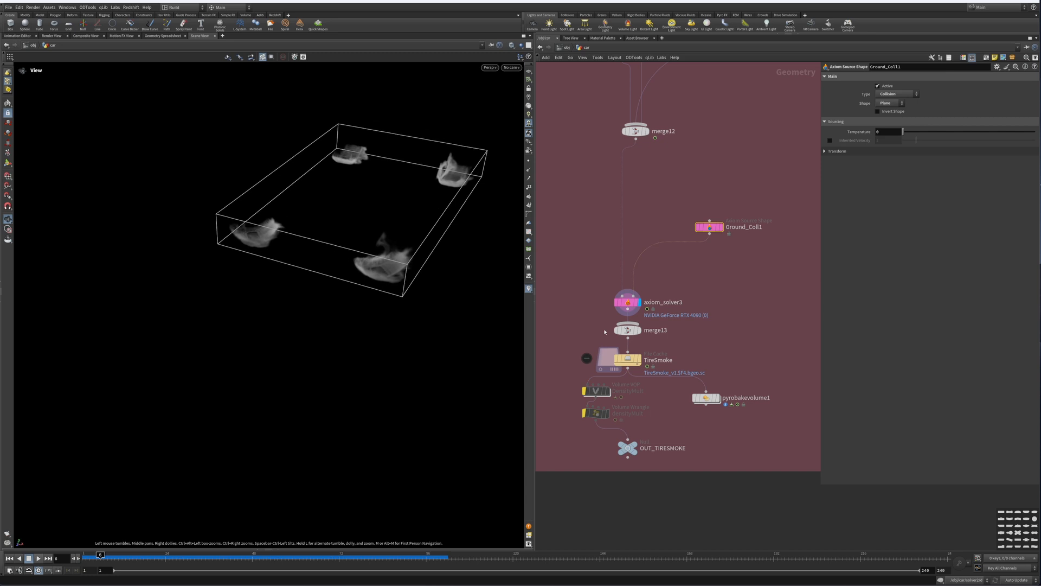
Step: Display the TireSmoke file cache and scrub the timeline to review the cached smoke
click(640, 359)
drag(686, 348, 595, 373)
drag(502, 401, 156, 476)
drag(100, 554, 362, 554)
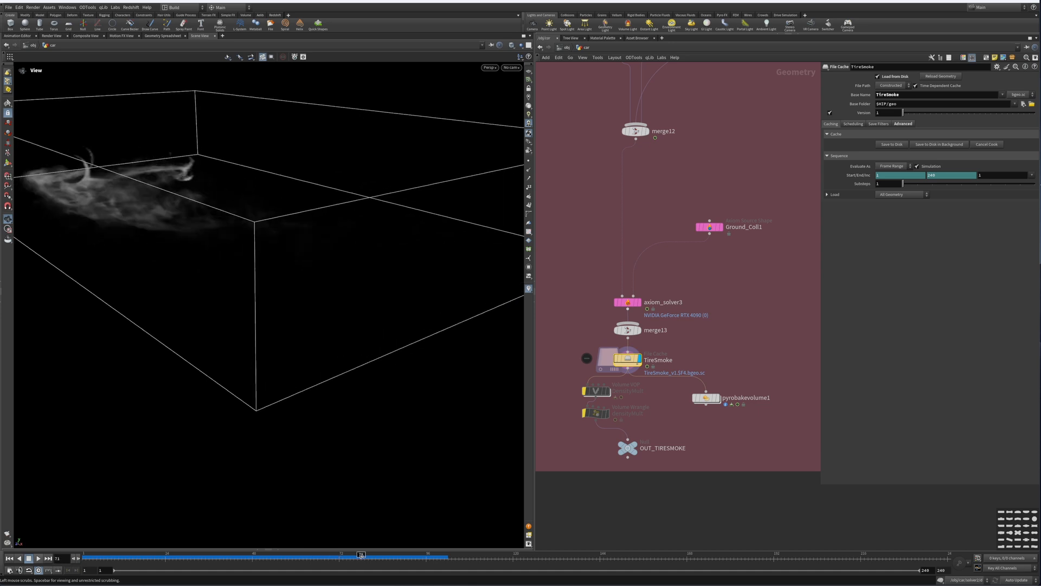
drag(218, 201, 222, 200)
alt+drag(137, 226, 326, 255)
scroll(701, 425, up, 4)
middle_drag(701, 425, 711, 370)
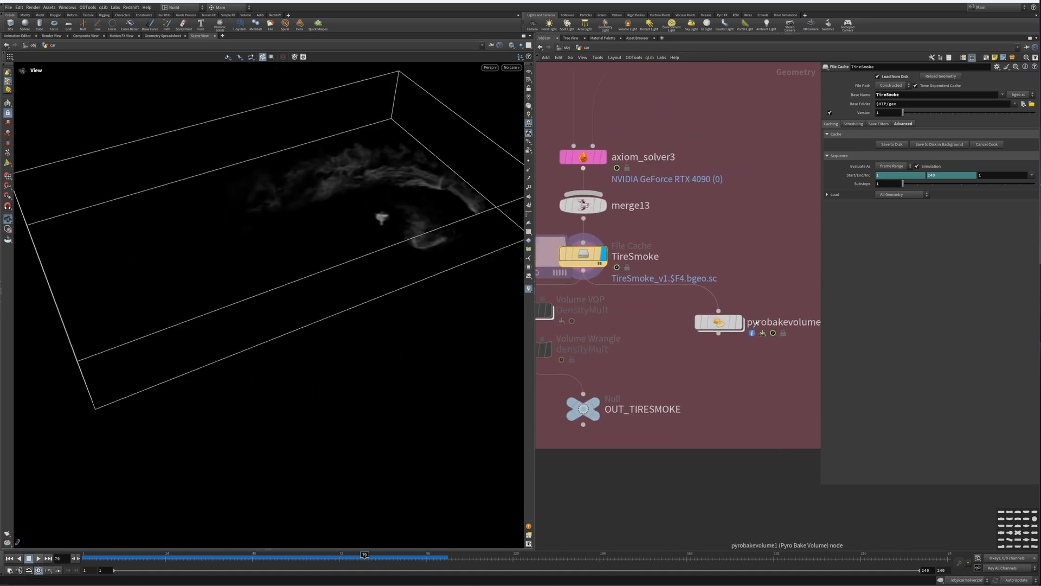
Step: Display the pyrobakevolume1 node to view the baked tire smoke volume
click(742, 326)
drag(331, 252, 434, 220)
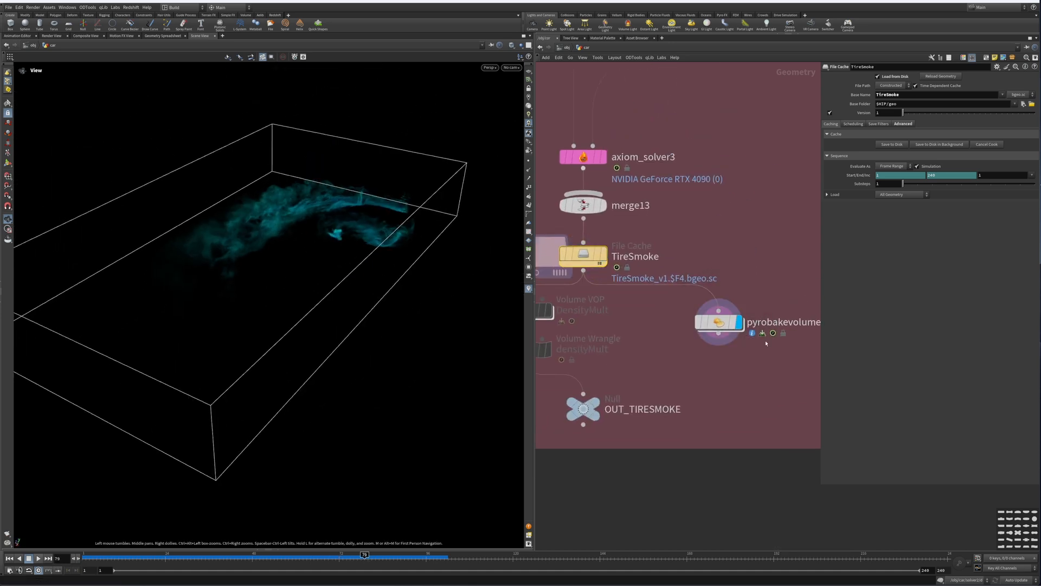
middle_drag(773, 366, 733, 368)
middle_drag(671, 376, 718, 348)
middle_drag(667, 293, 741, 320)
middle_drag(759, 256, 745, 225)
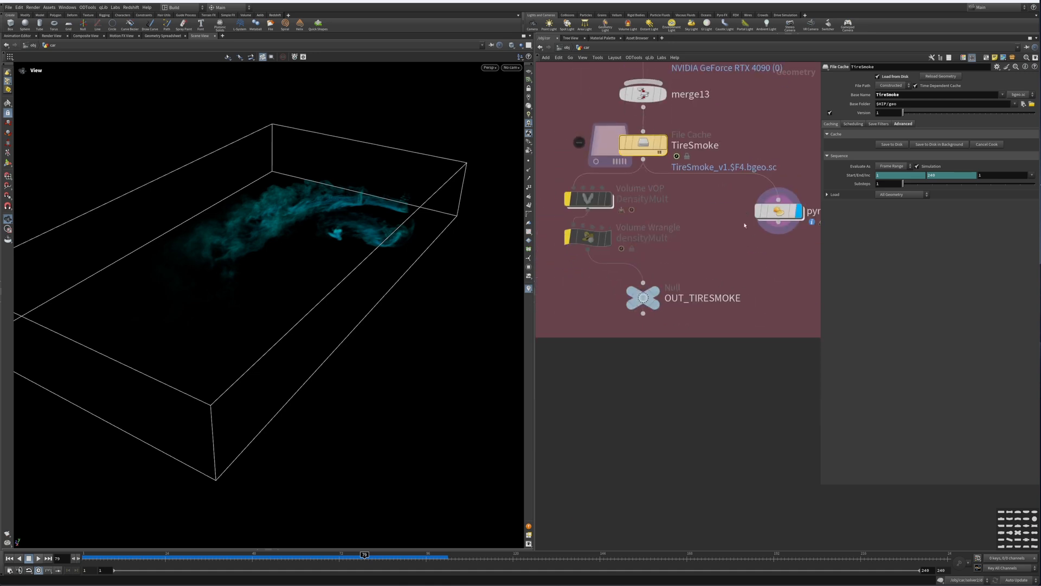
Step: Display the OUT_TIRESMOKE null and frame the whole car network
drag(711, 280, 600, 304)
click(656, 298)
scroll(667, 304, down, 3)
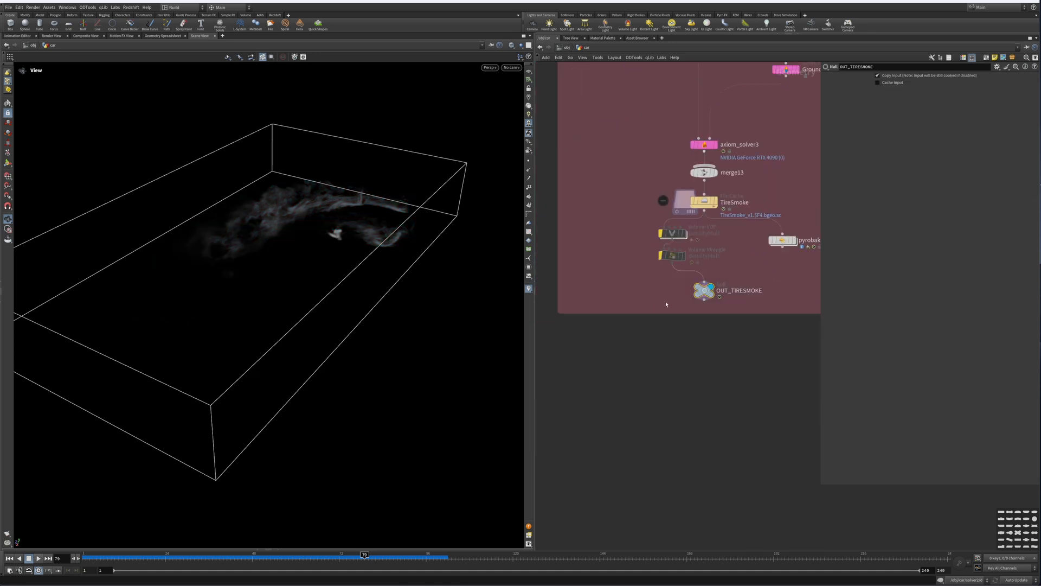
scroll(637, 296, down, 4)
key(h)
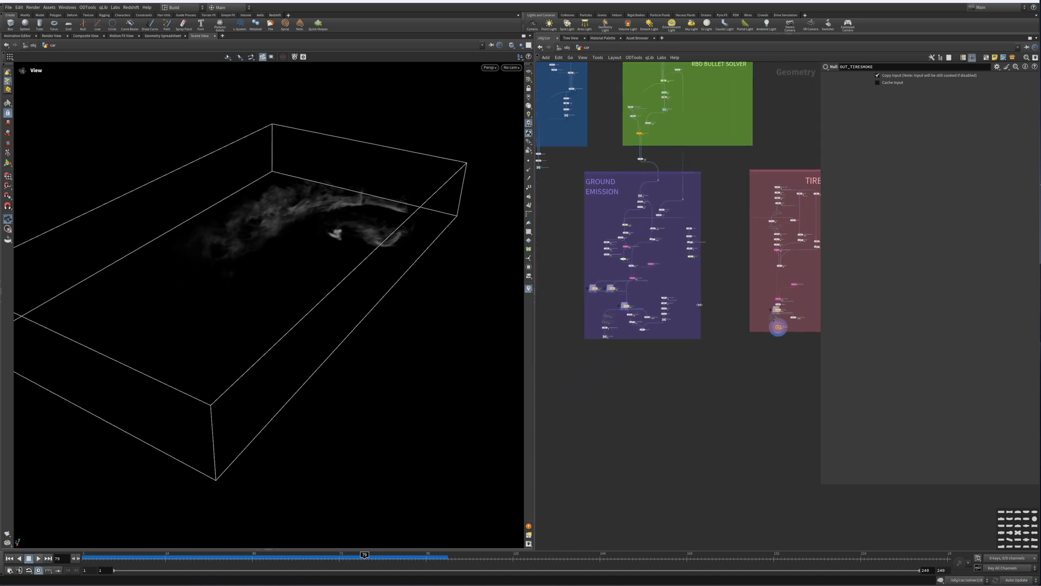
Step: Switch to the stage network and display the sopimport3 node importing OUT_TIRESMOKE
click(568, 48)
click(568, 47)
click(580, 103)
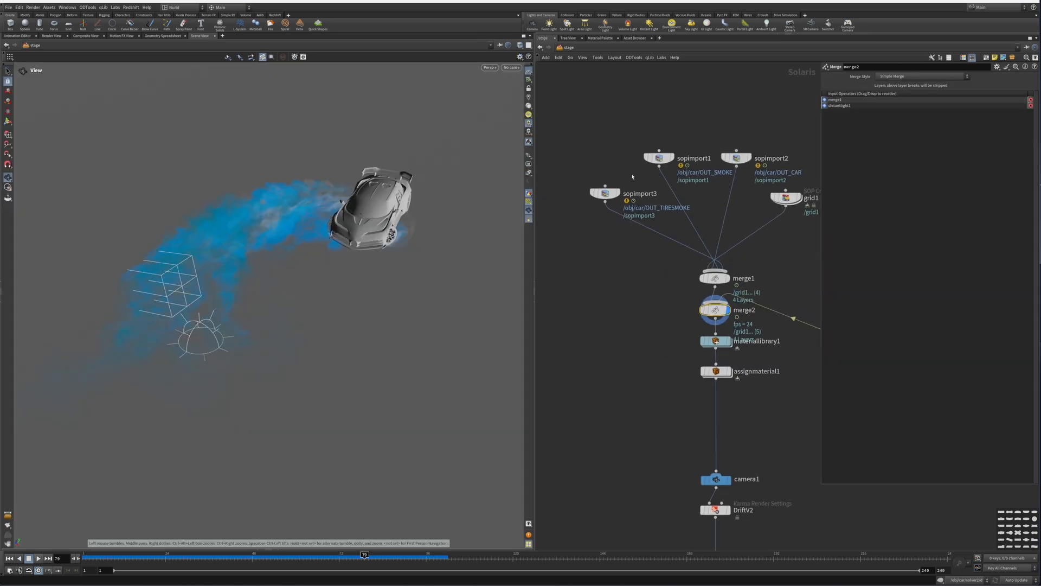
click(606, 193)
click(619, 194)
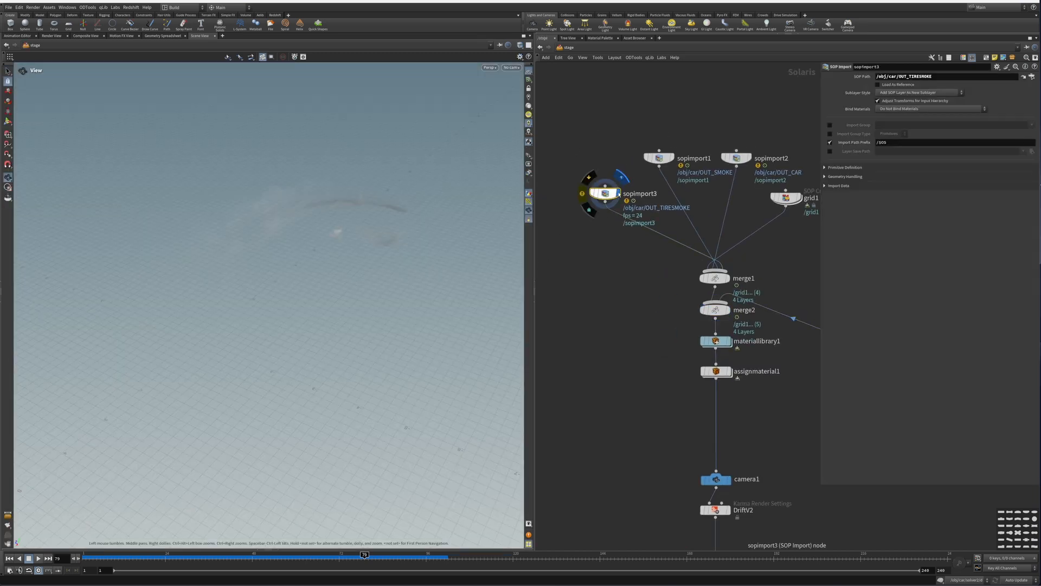
Step: Set the viewport background color scheme to Dark in the display options
key(d)
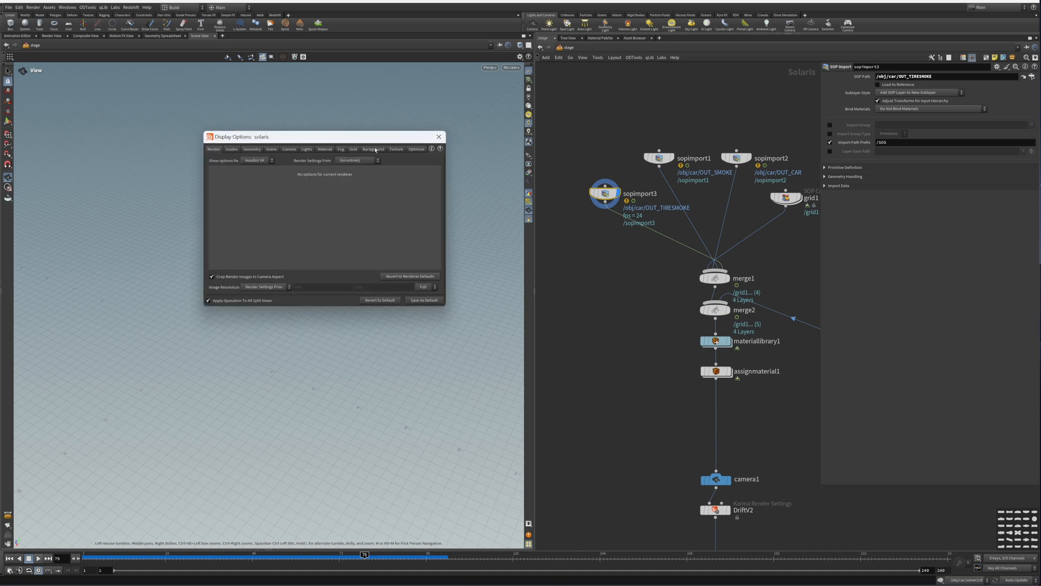
click(373, 149)
click(265, 161)
click(264, 170)
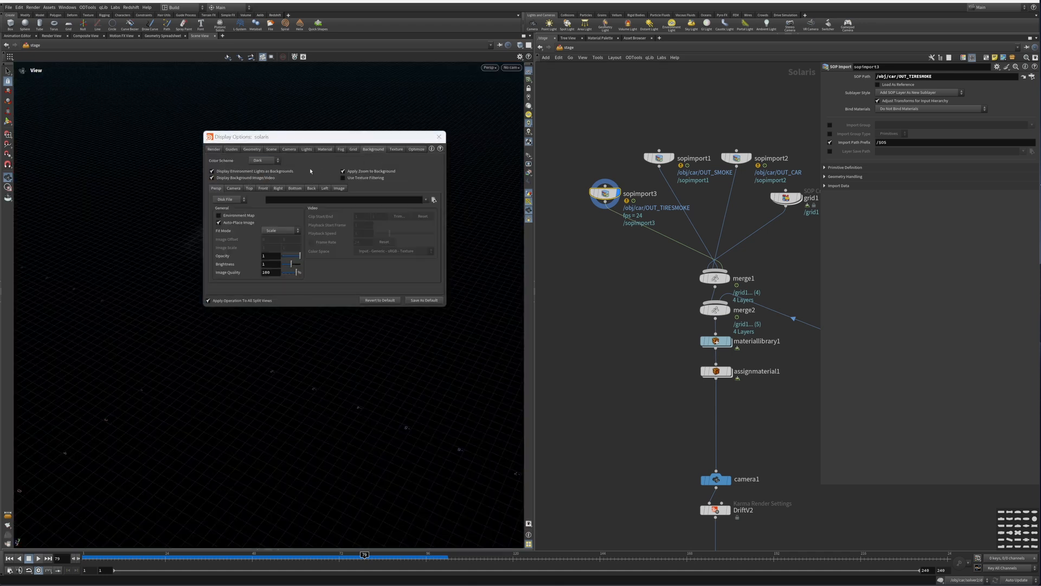
click(439, 136)
Step: Display sopimport1, sopimport2 and merge2 in turn to view the smoke, car and combined stage
click(528, 72)
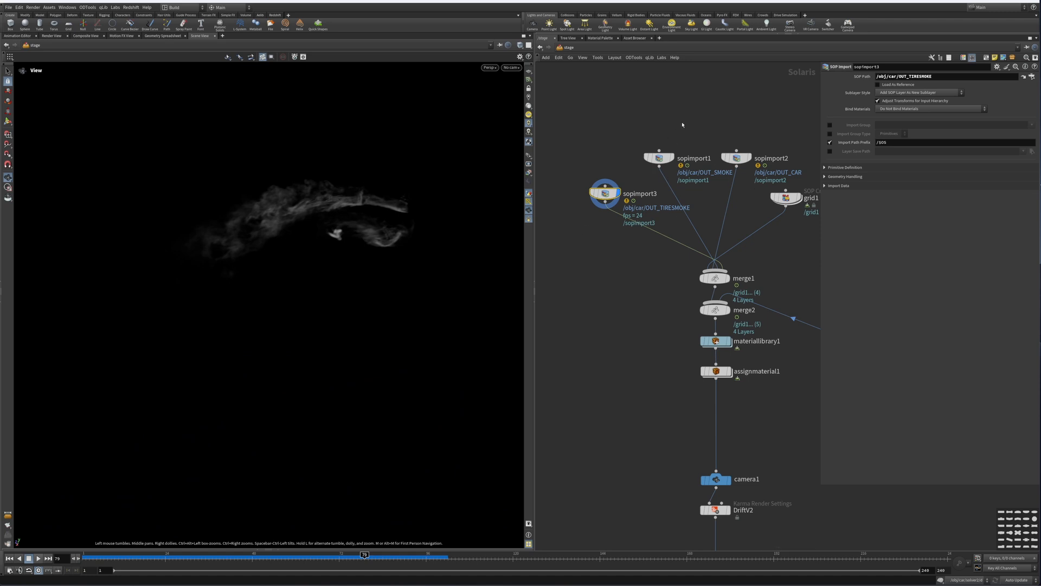
drag(691, 121, 632, 163)
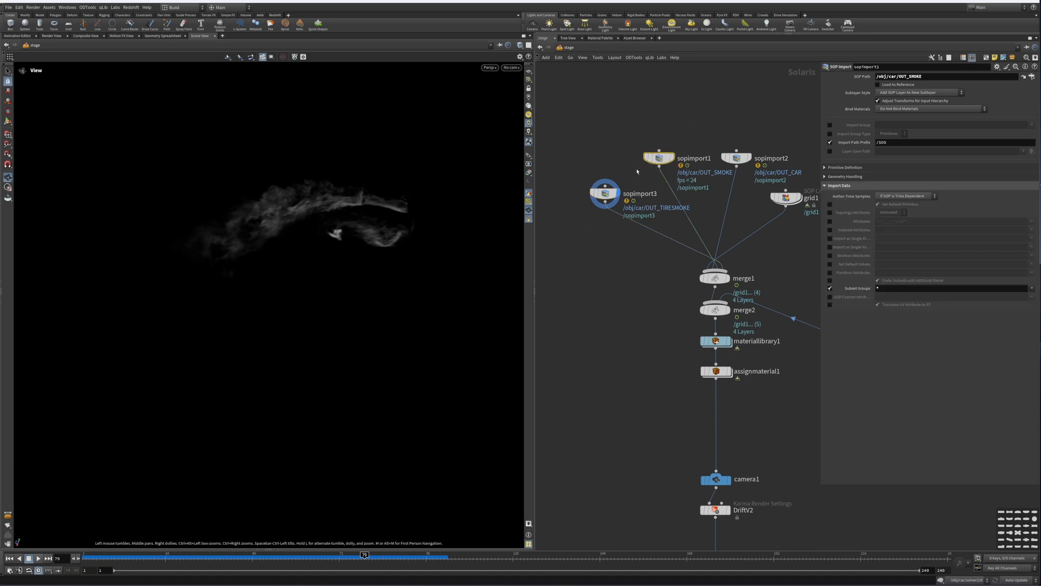
click(673, 158)
middle_drag(754, 162, 661, 192)
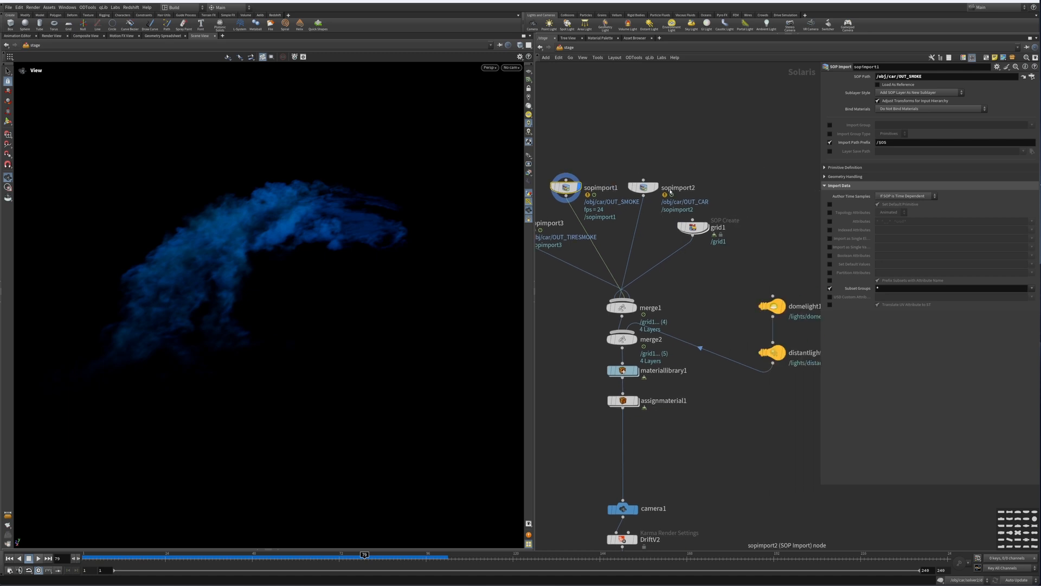
click(658, 190)
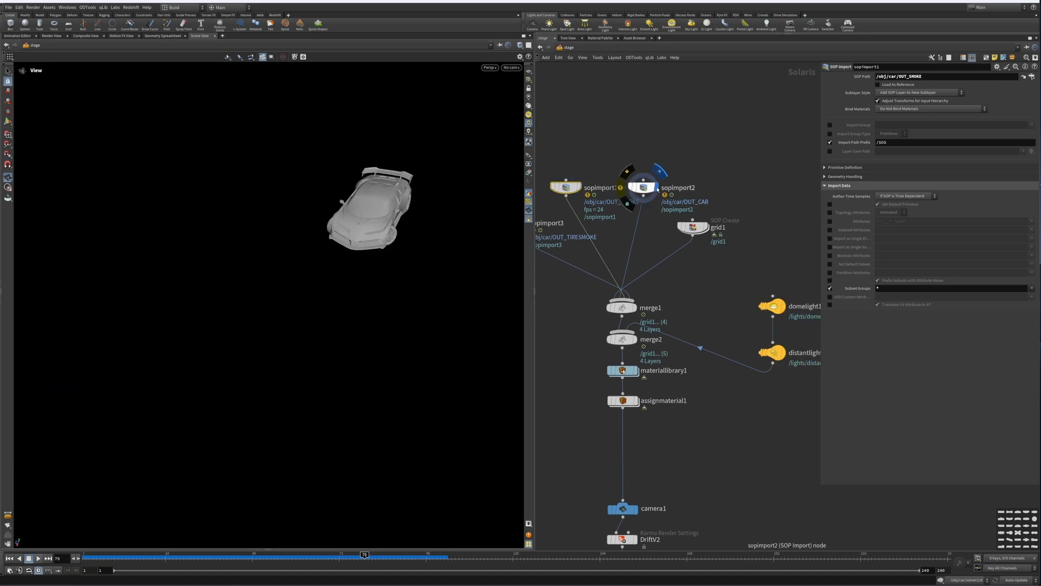
click(709, 228)
middle_drag(711, 234, 745, 121)
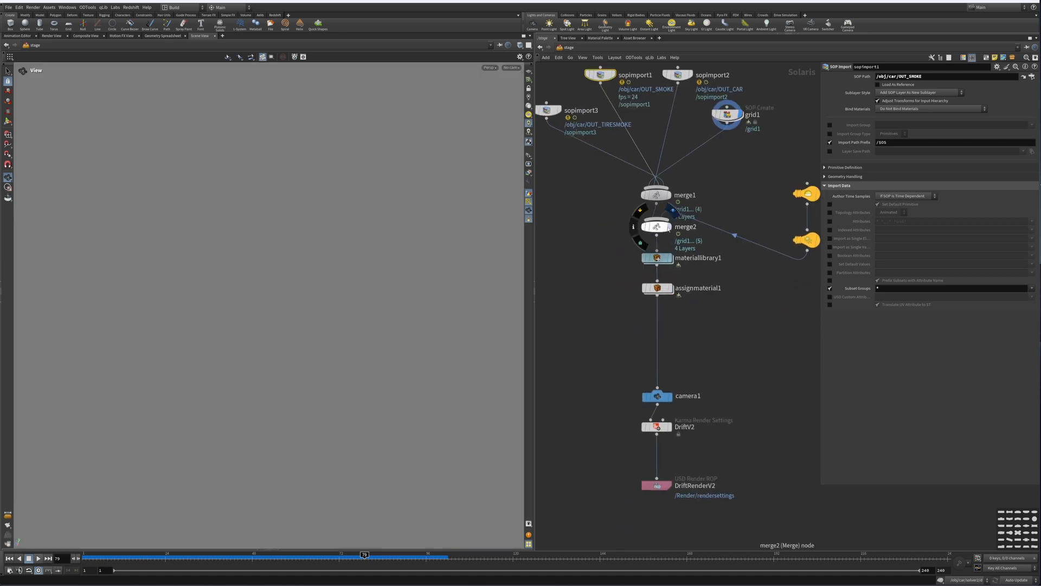
click(667, 233)
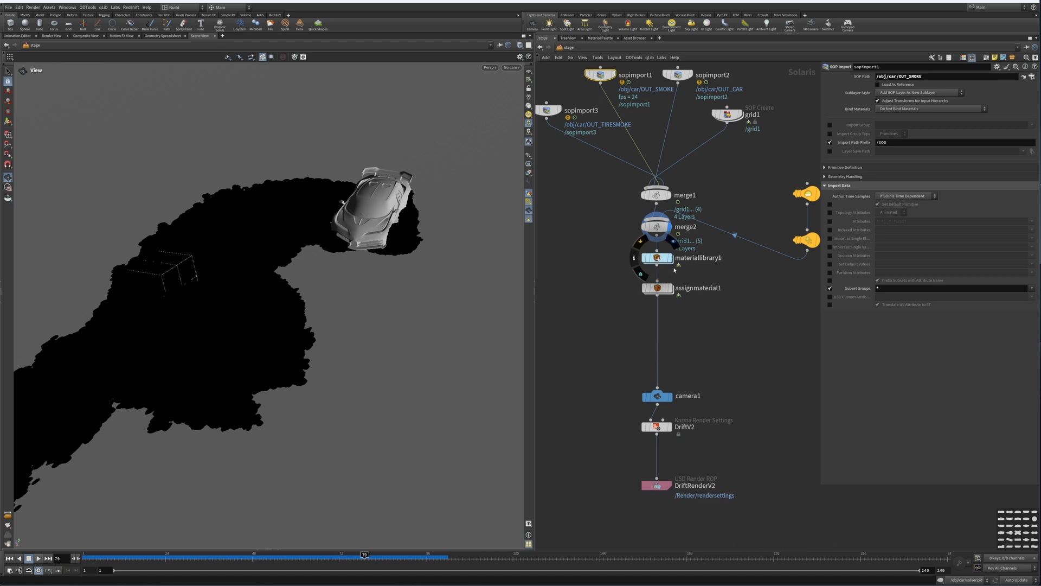
Step: Display materiallibrary1 and then assignmaterial1 in the stage network to view the material-assigned stage
click(671, 259)
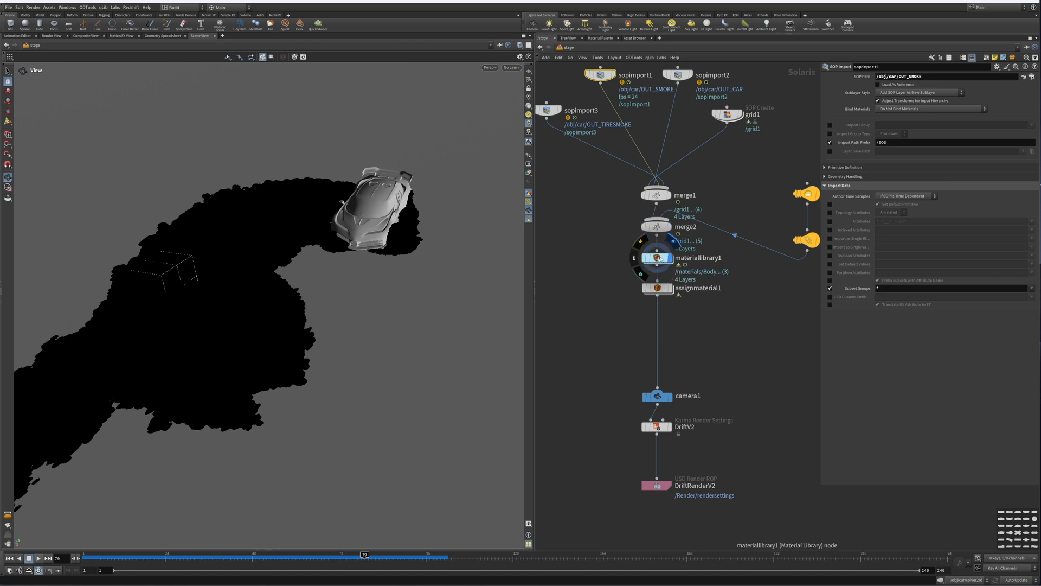
click(671, 288)
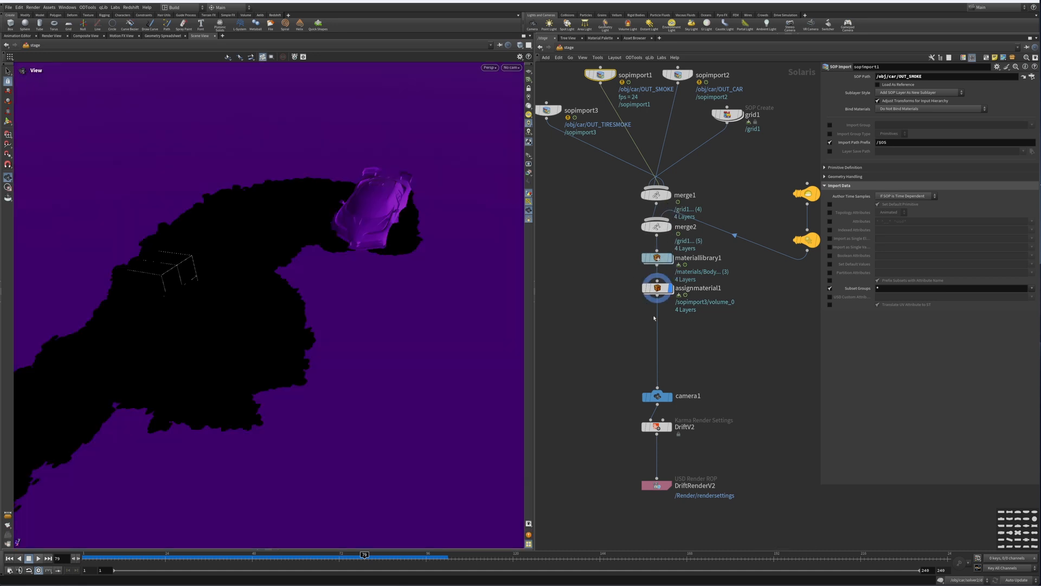
Step: Switch the viewport renderer to Karma XPU
click(492, 69)
click(493, 110)
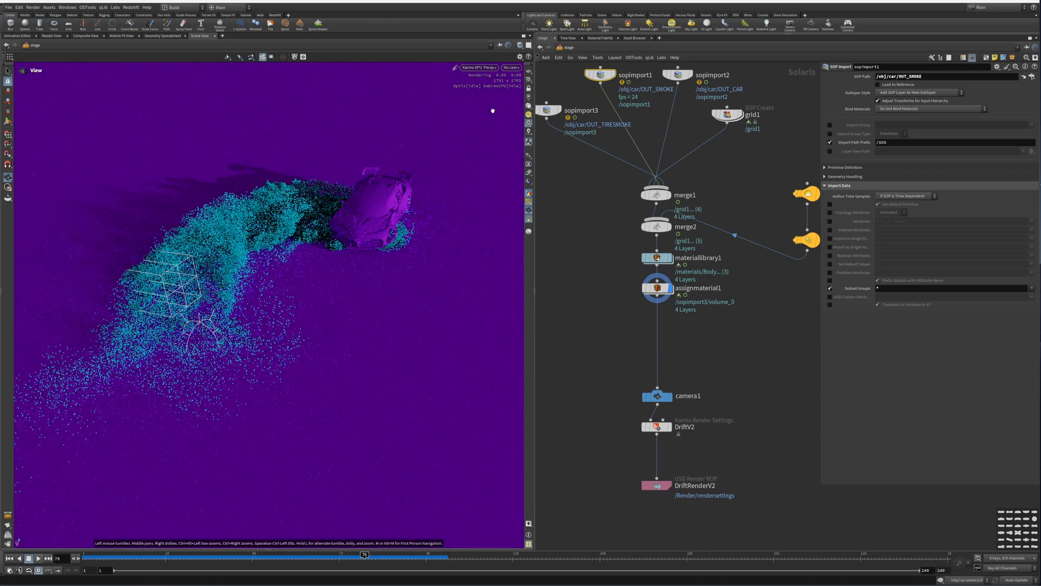
Step: Display camera1 and set the viewport to look through /cameras/camera1
mouse_move(341, 246)
mouse_down()
mouse_move(335, 232)
mouse_move(349, 231)
mouse_up()
right_drag(349, 231, 367, 241)
drag(367, 241, 380, 228)
click(510, 69)
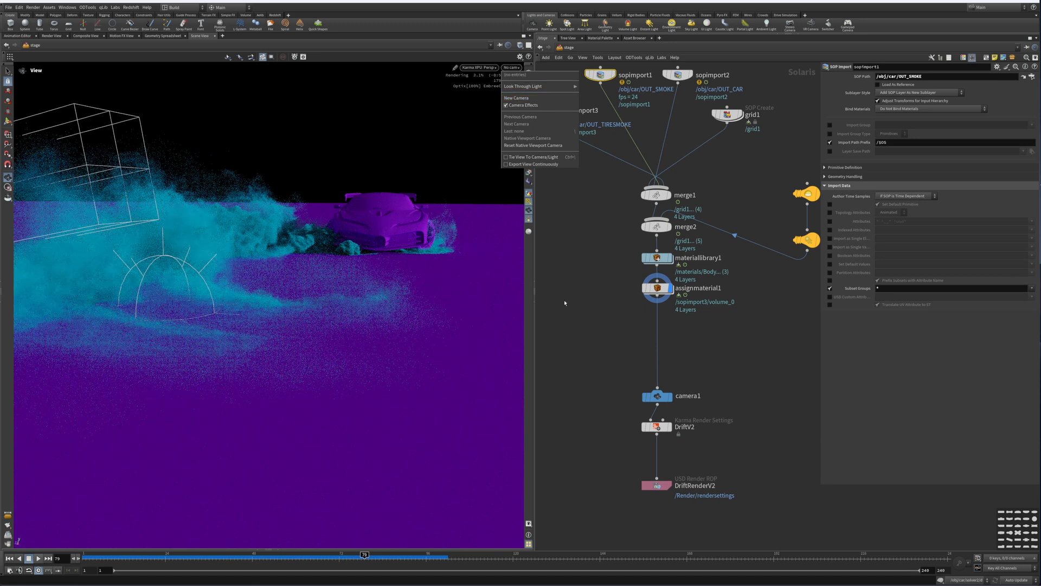
click(628, 338)
click(670, 396)
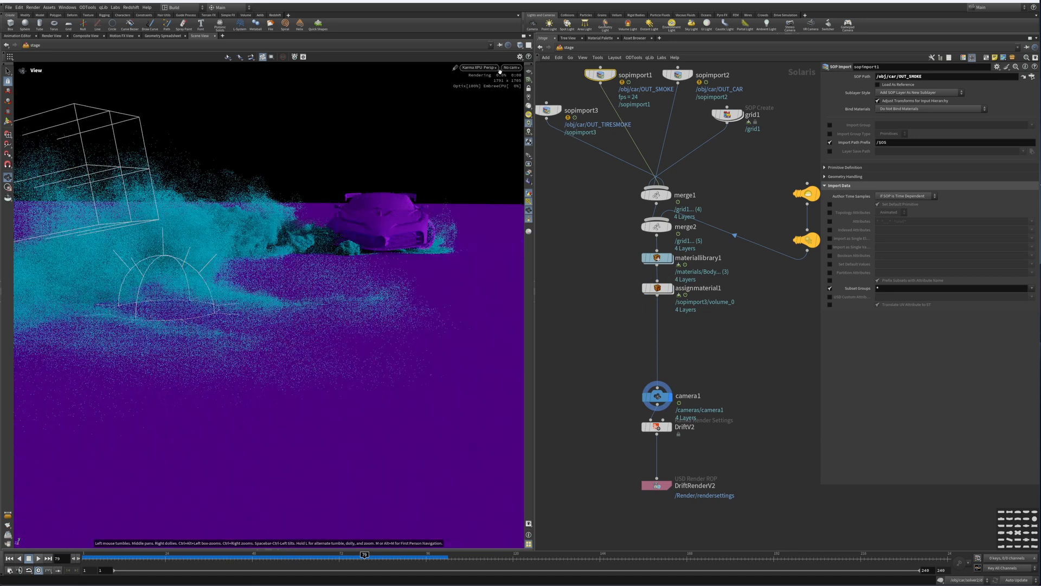
click(499, 68)
click(510, 68)
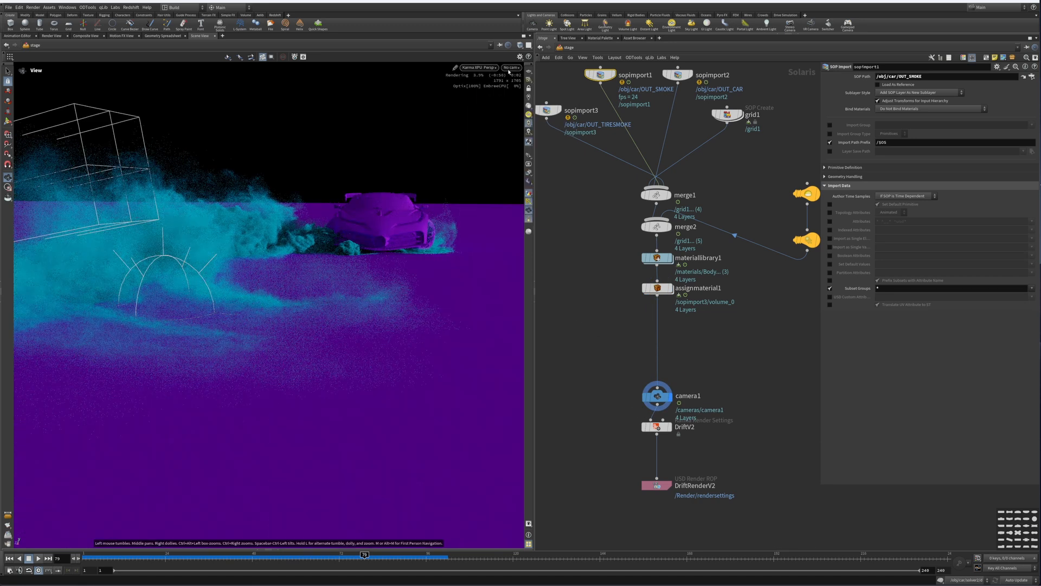
click(509, 67)
click(534, 76)
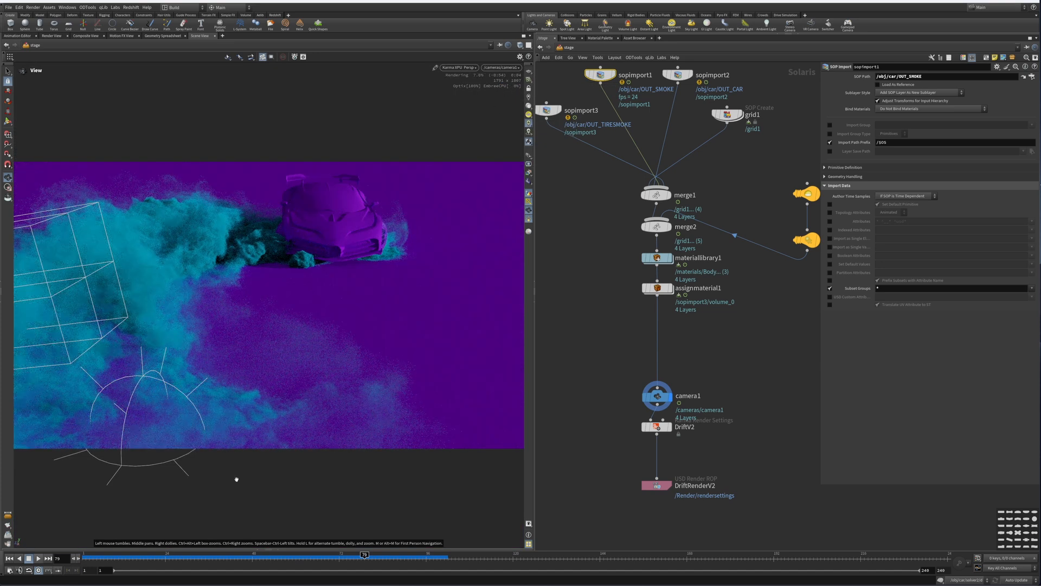
Step: Cut the wire connecting sopimport1 to merge1 with the wire-cutting tool
middle_drag(628, 196, 649, 295)
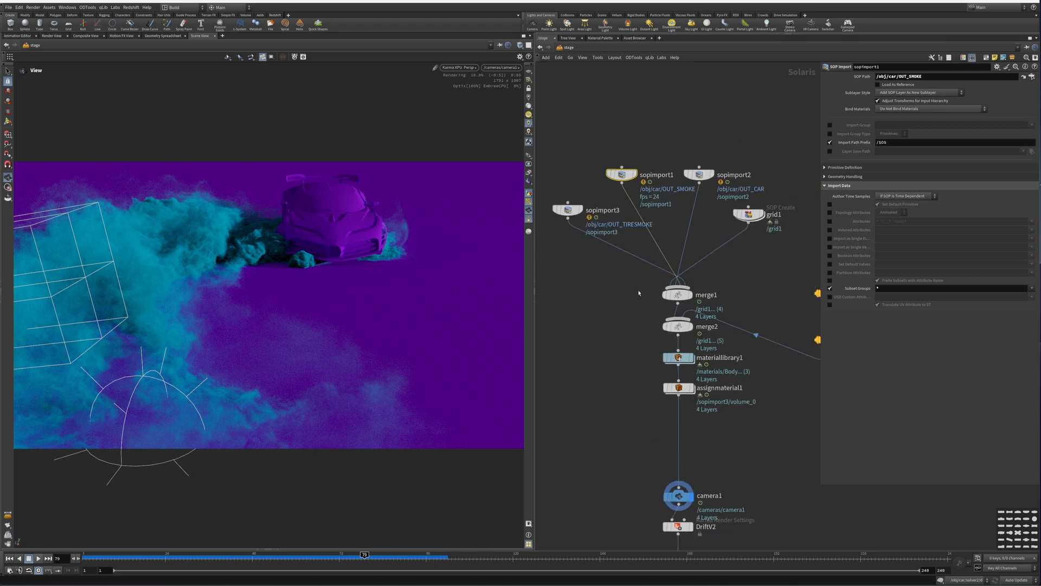
key(y)
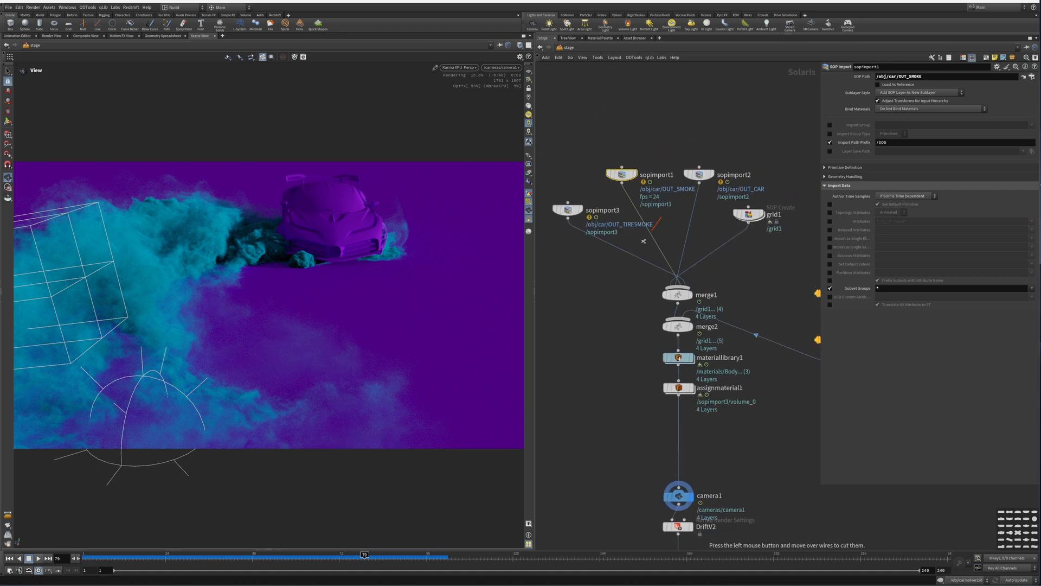
drag(644, 241, 640, 246)
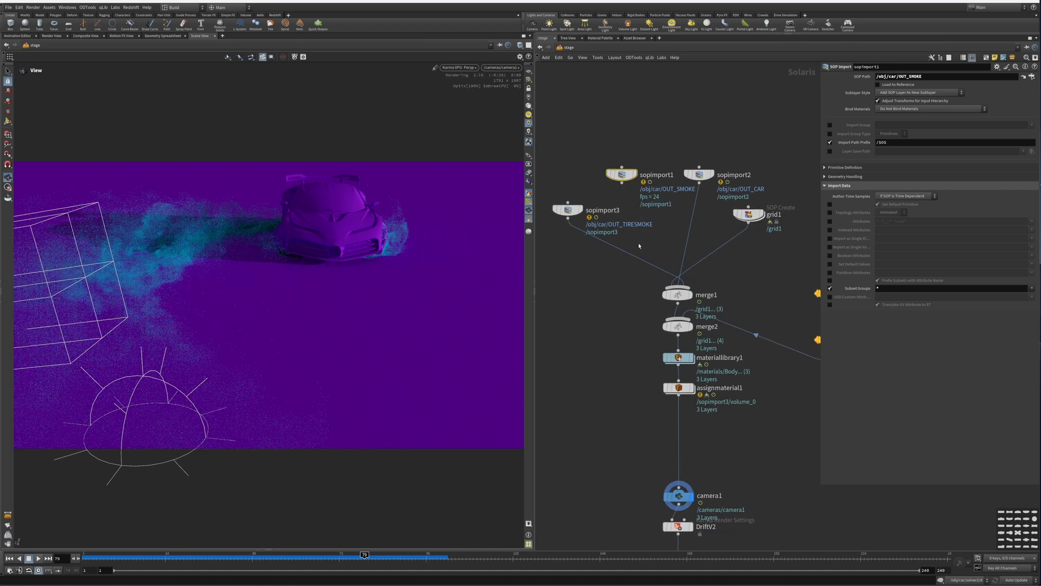
Step: Scrub the timeline to about frame 58 and reconnect sopimport1's output to merge1
click(274, 555)
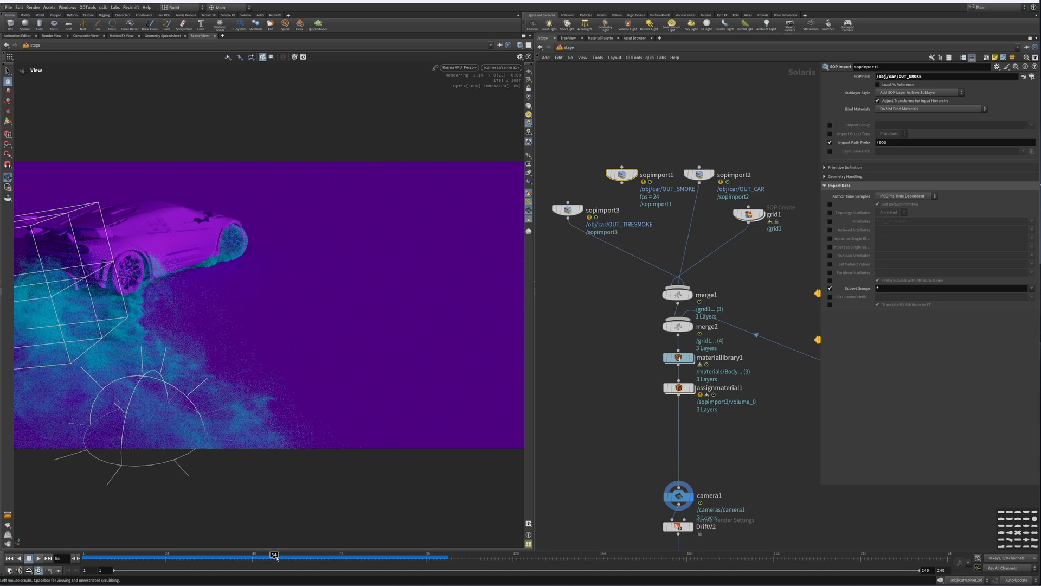
drag(306, 554, 318, 553)
drag(622, 182, 622, 350)
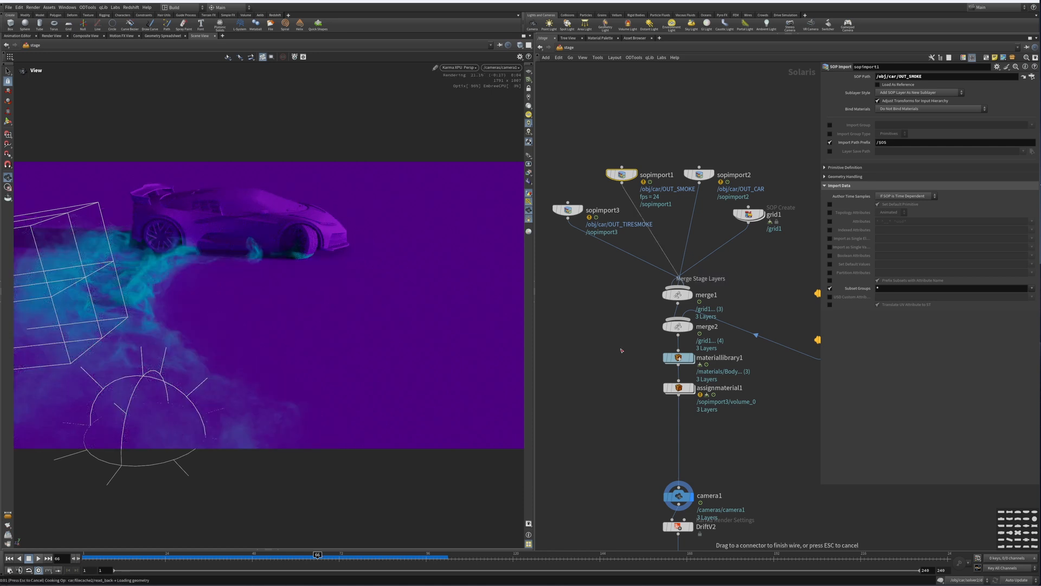
click(622, 350)
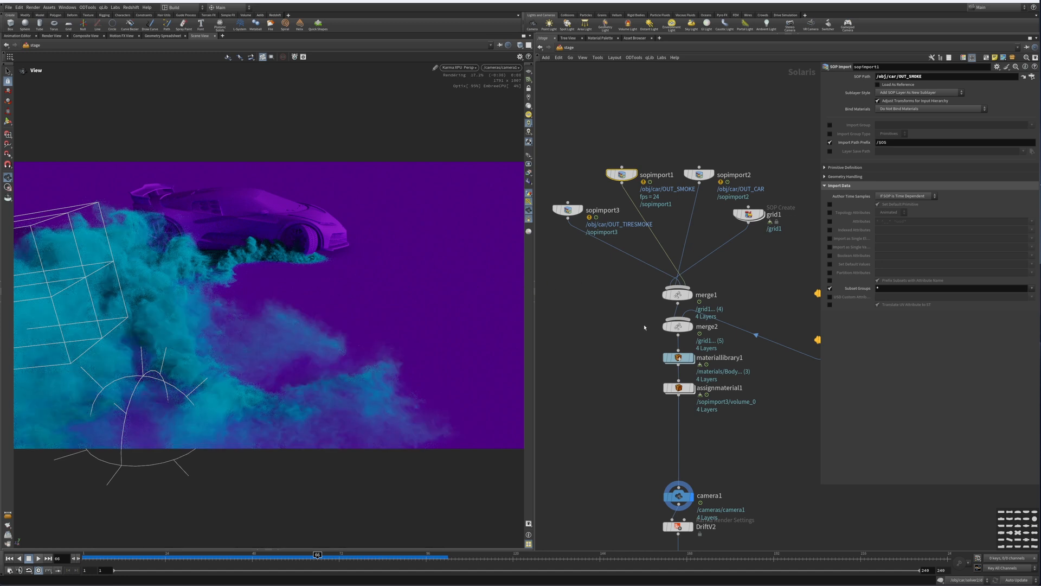
Step: Select the stage nodes and frame the whole stage network in view
scroll(645, 328, down, 6)
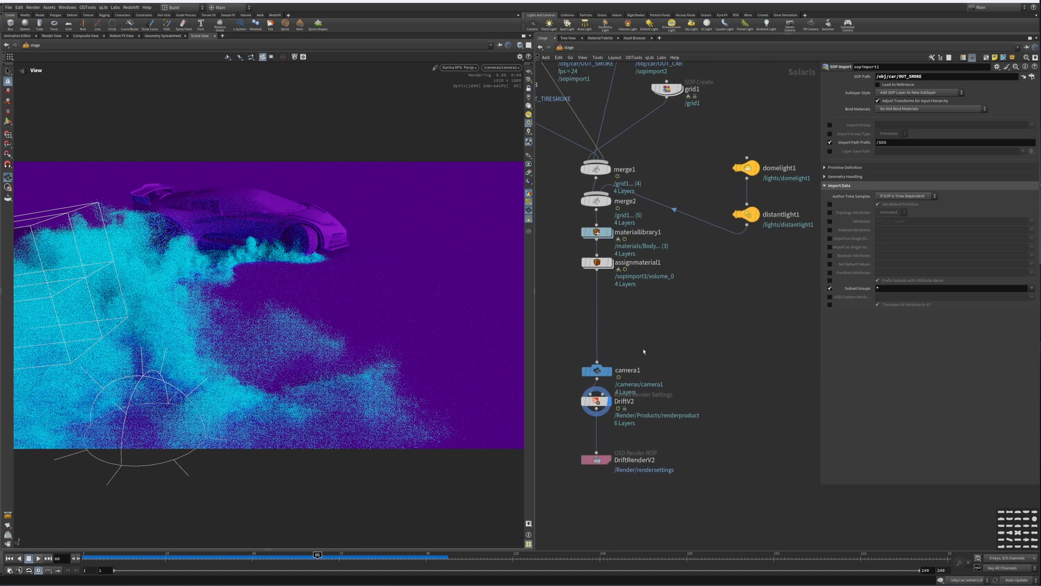
middle_drag(663, 330, 679, 366)
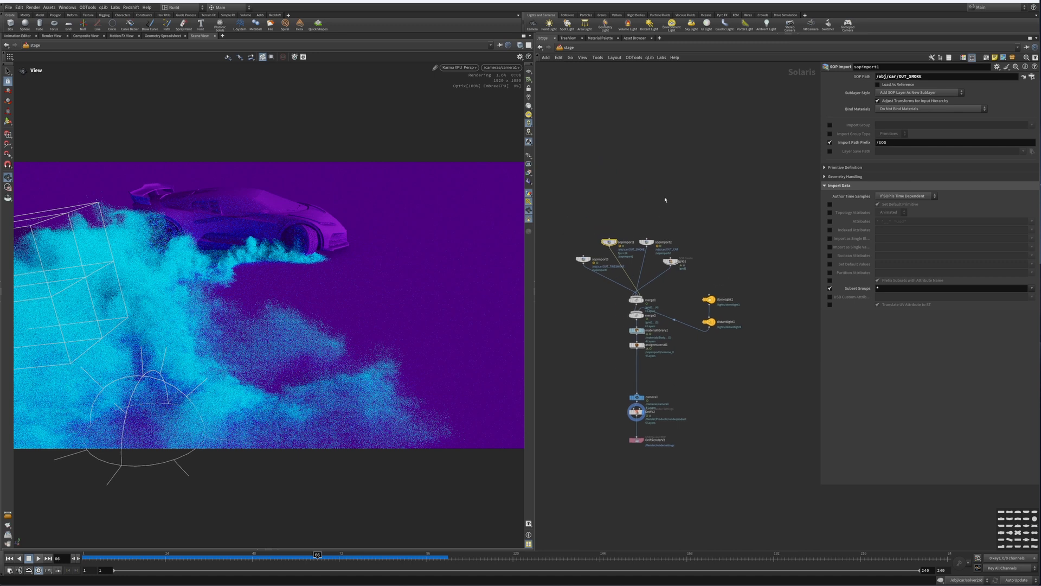
drag(611, 195, 561, 311)
drag(559, 170, 763, 498)
key(h)
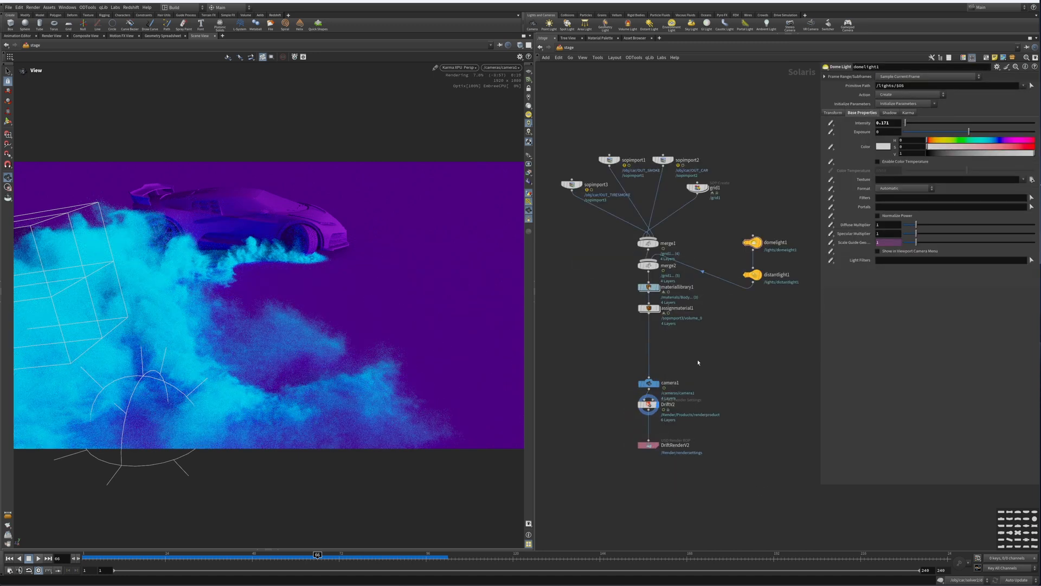